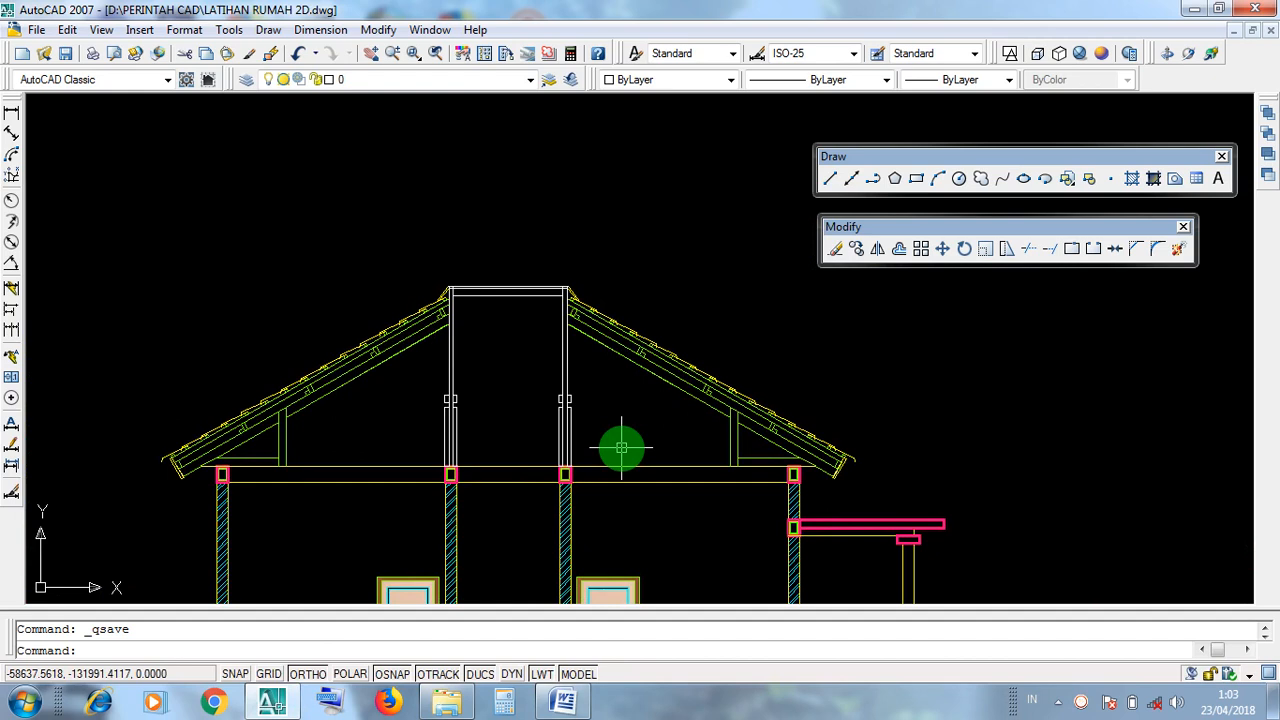
# Step: Locate the finished roof section with crossed braces in the framed drawing set as a reference for the current section
pyautogui.click(164, 217)
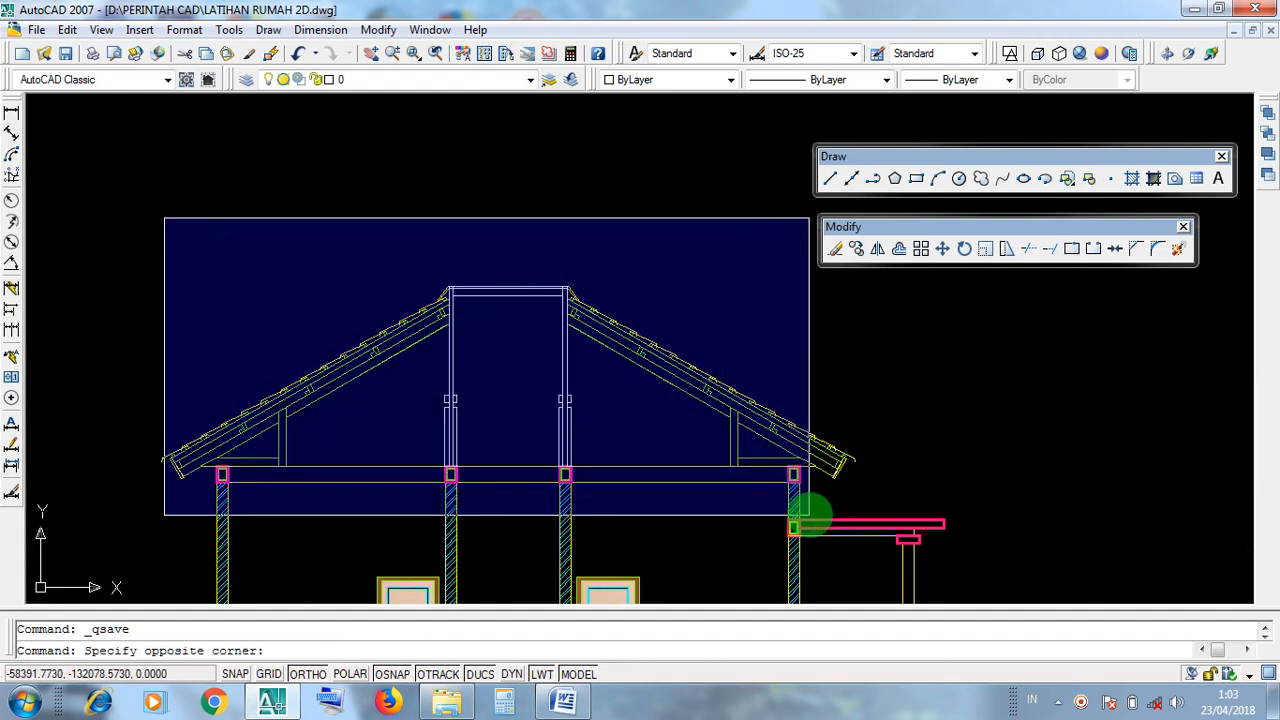
pyautogui.click(469, 224)
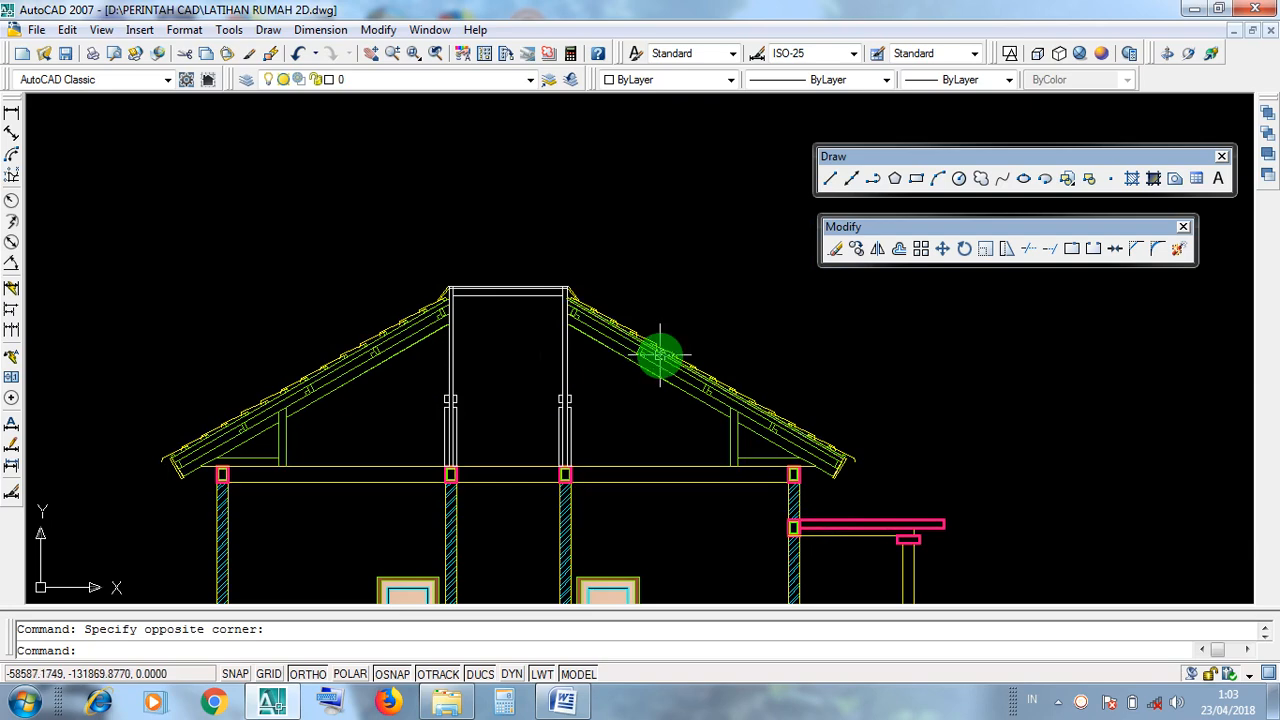
pyautogui.scroll(2, 503, 397)
pyautogui.scroll(-5, 700, 434)
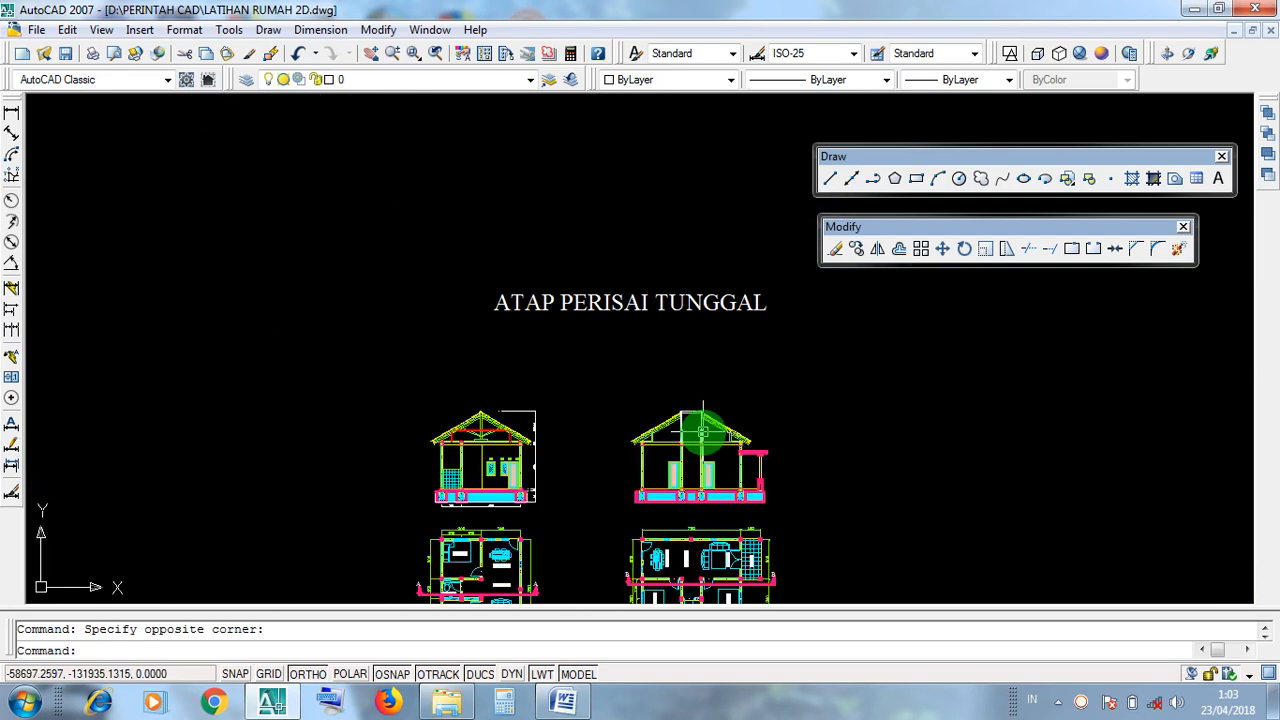
pyautogui.scroll(-4, 505, 430)
pyautogui.moveTo(371, 429); pyautogui.dragTo(635, 420, button='middle')
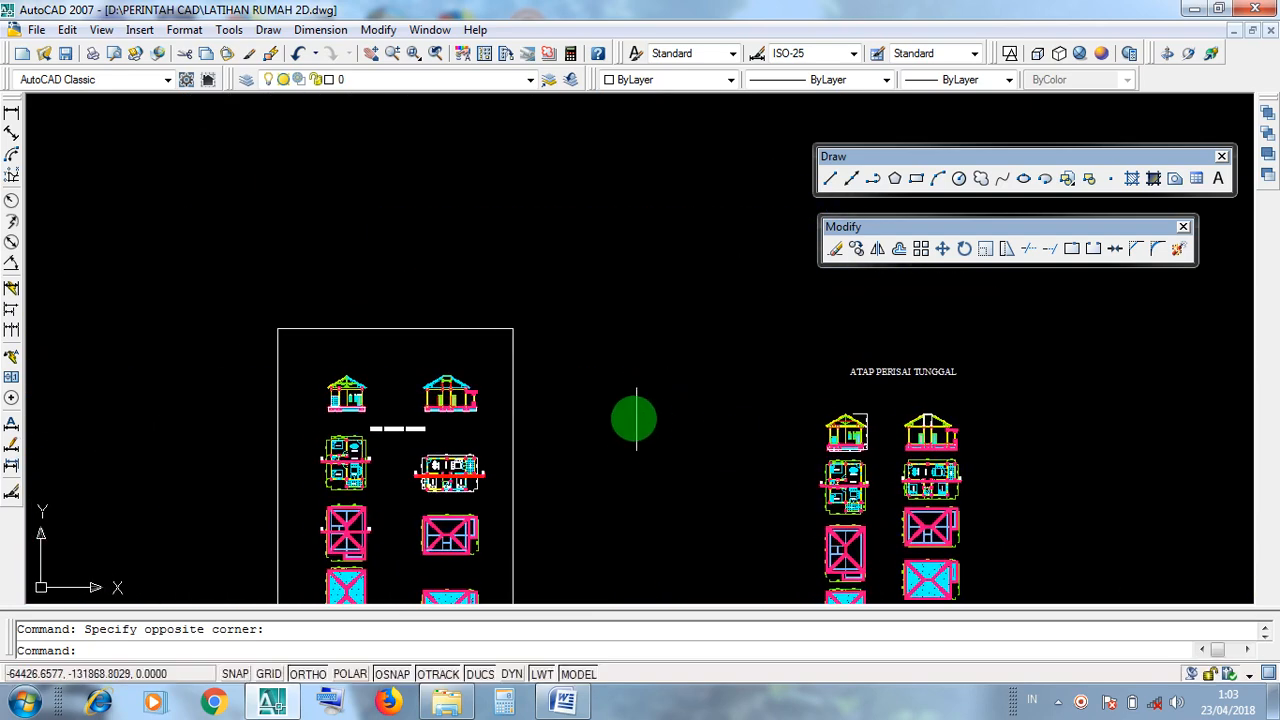
pyautogui.scroll(6, 434, 366)
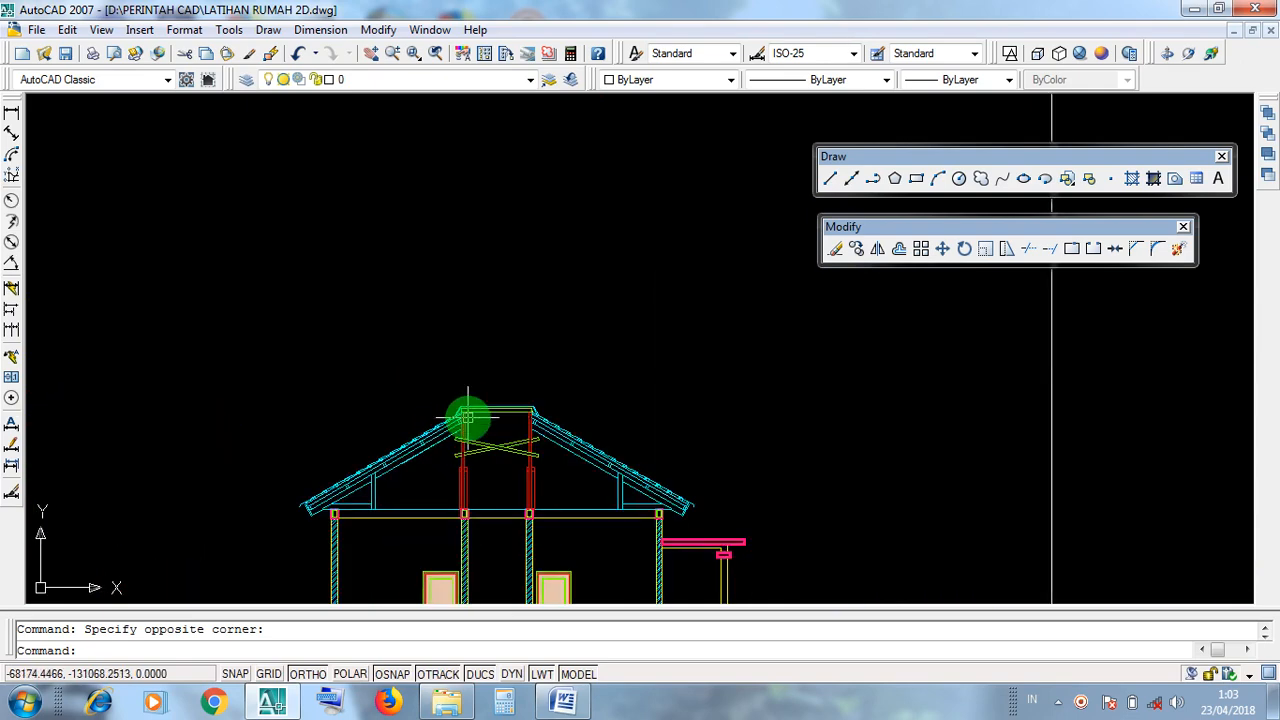
pyautogui.scroll(-5, 467, 417)
pyautogui.scroll(8, 476, 400)
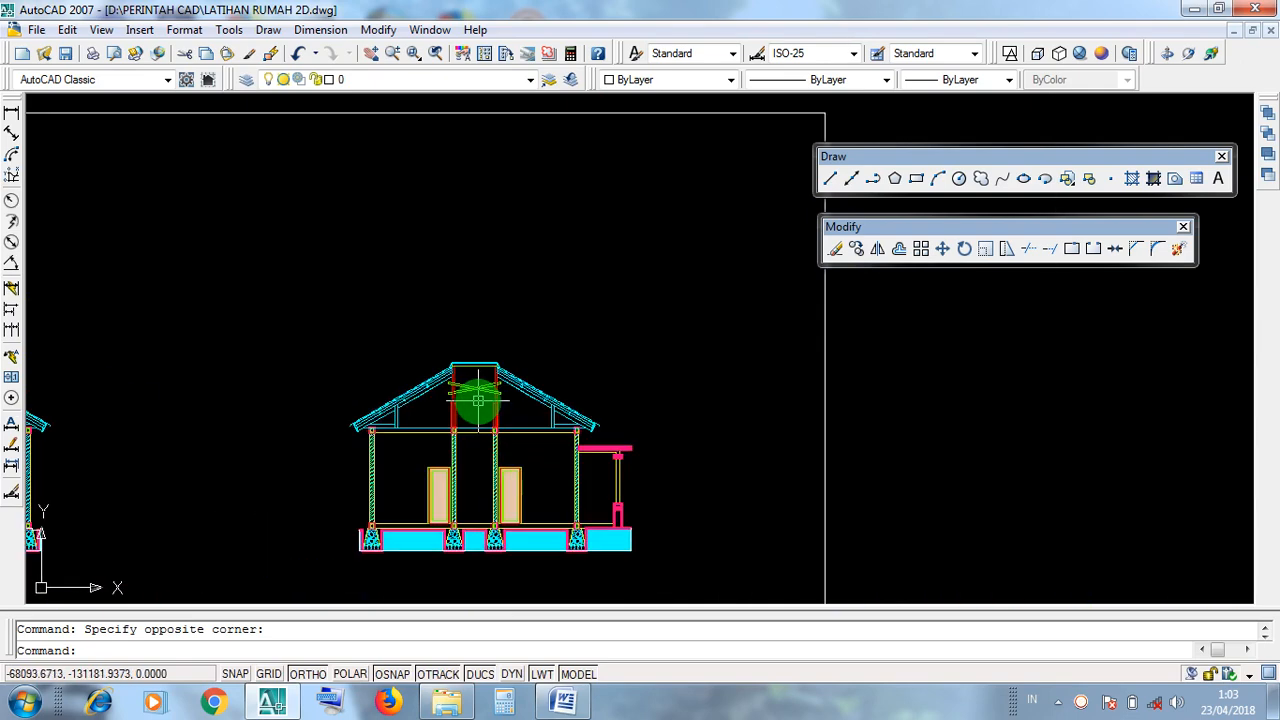
# Step: Examine which lines make up the crossed braces between the two posts of the reference roof section
pyautogui.click(529, 446)
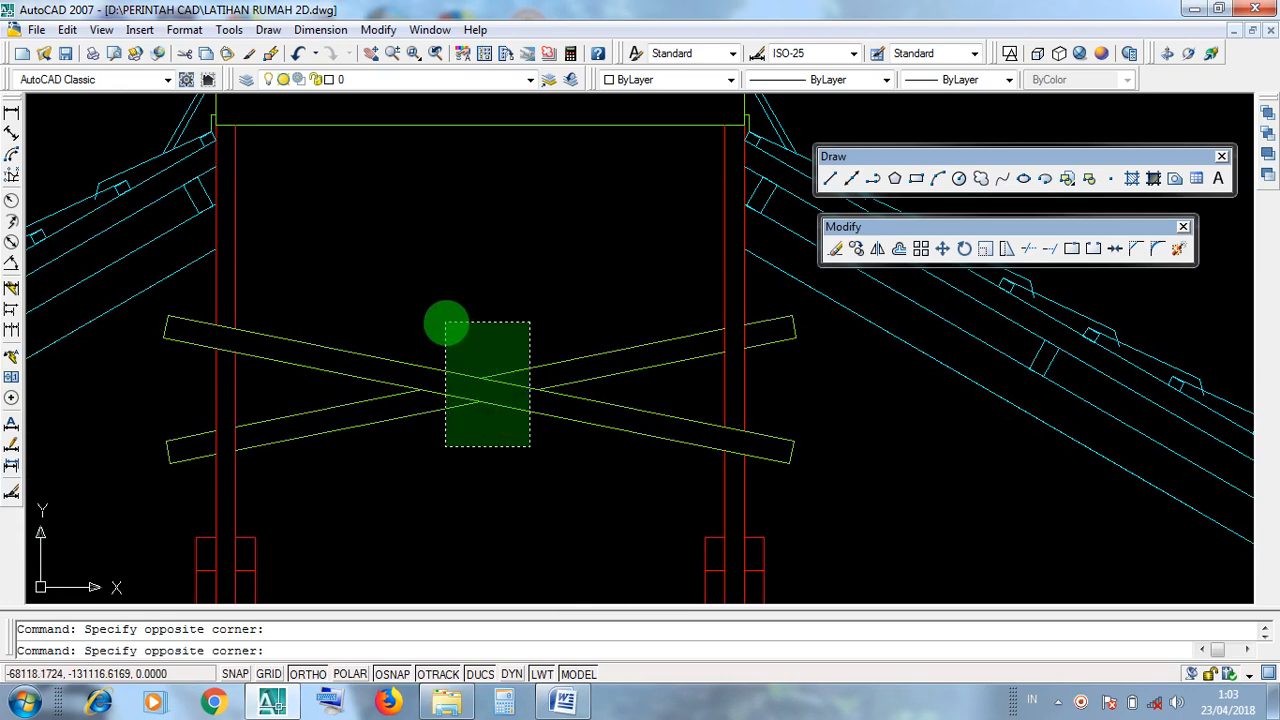
pyautogui.click(445, 322)
pyautogui.scroll(-5, 477, 390)
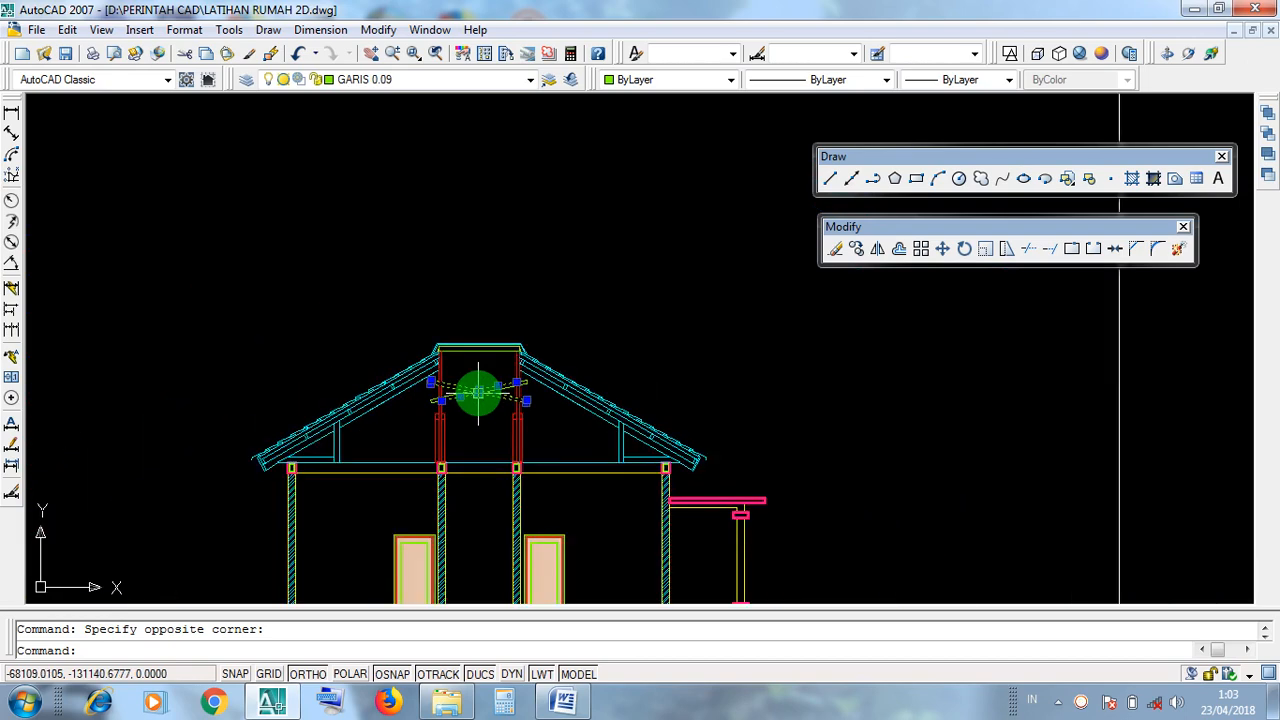
pyautogui.scroll(6, 478, 393)
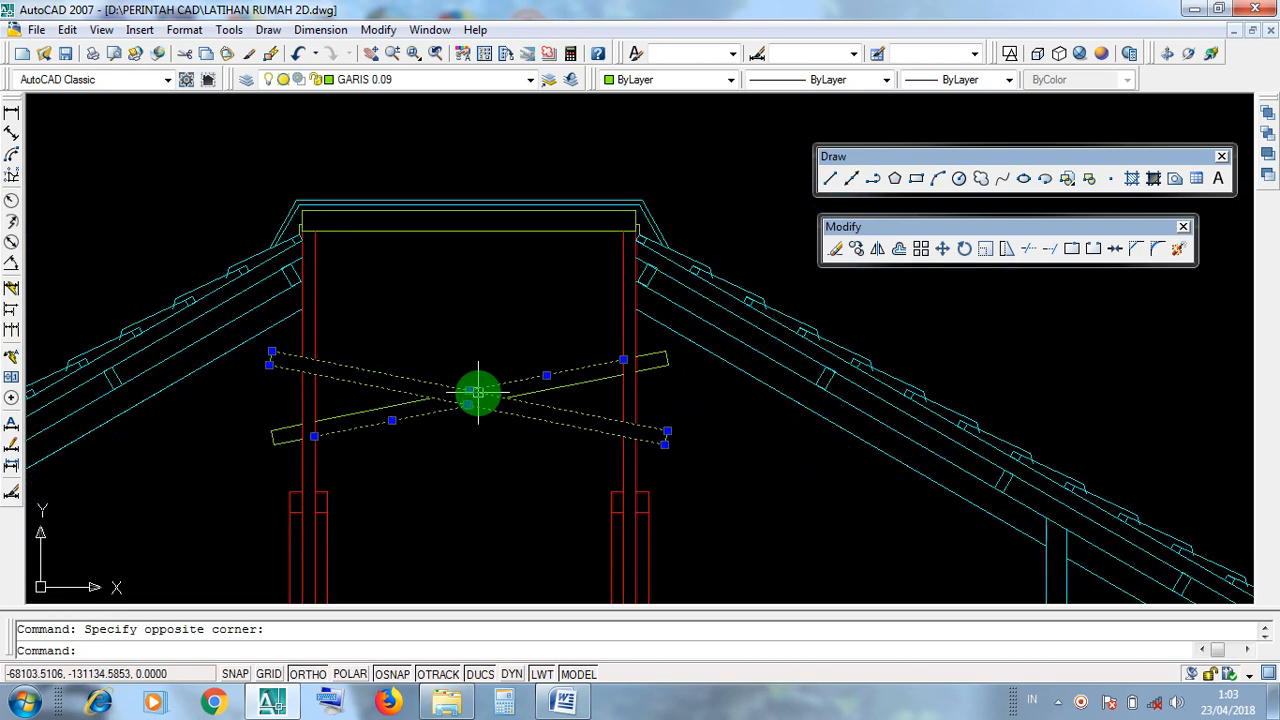
pyautogui.press('Escape')
pyautogui.click(580, 483)
pyautogui.click(500, 362)
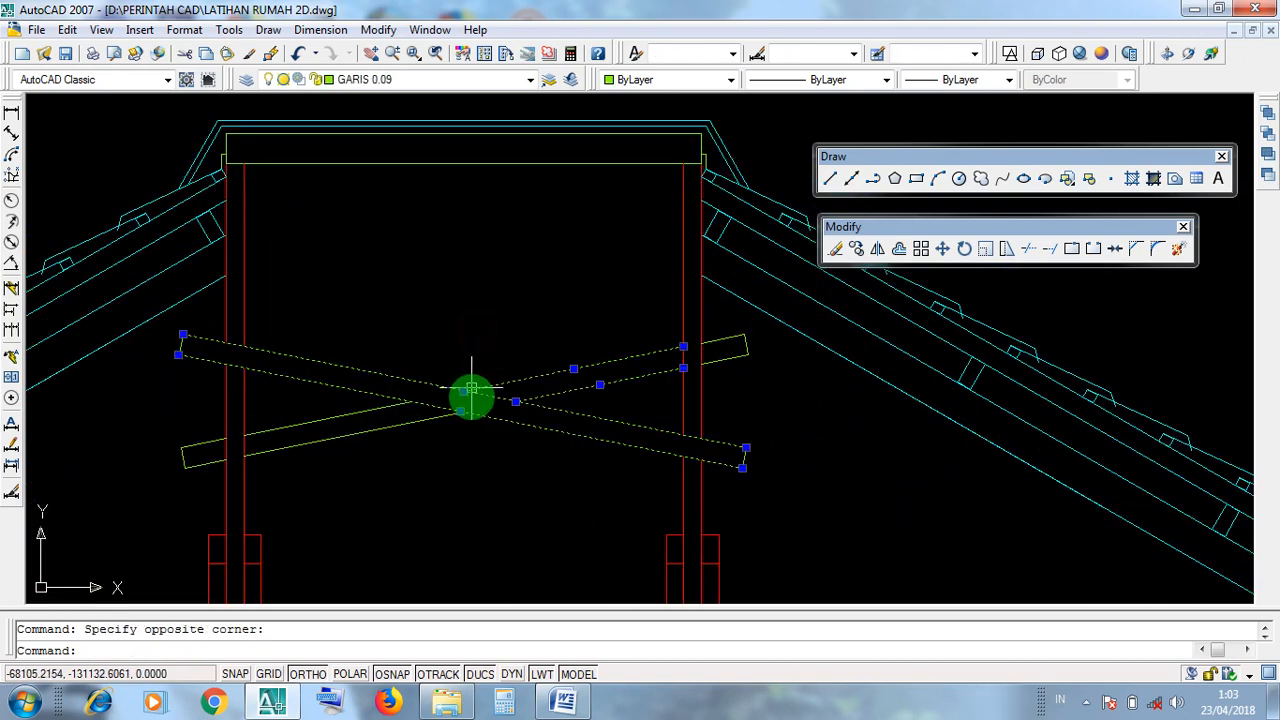
pyautogui.press('Escape')
pyautogui.click(481, 445)
pyautogui.click(429, 348)
pyautogui.press('Escape')
pyautogui.click(343, 394)
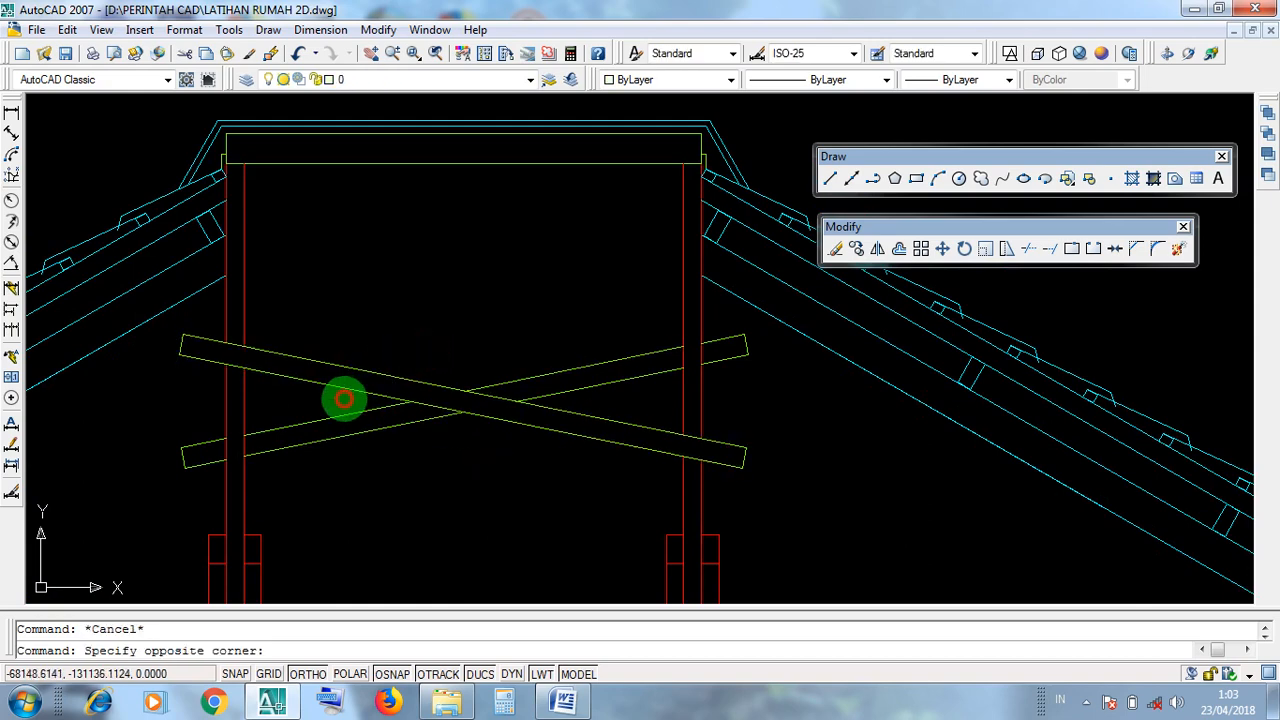
pyautogui.click(314, 317)
pyautogui.click(180, 344)
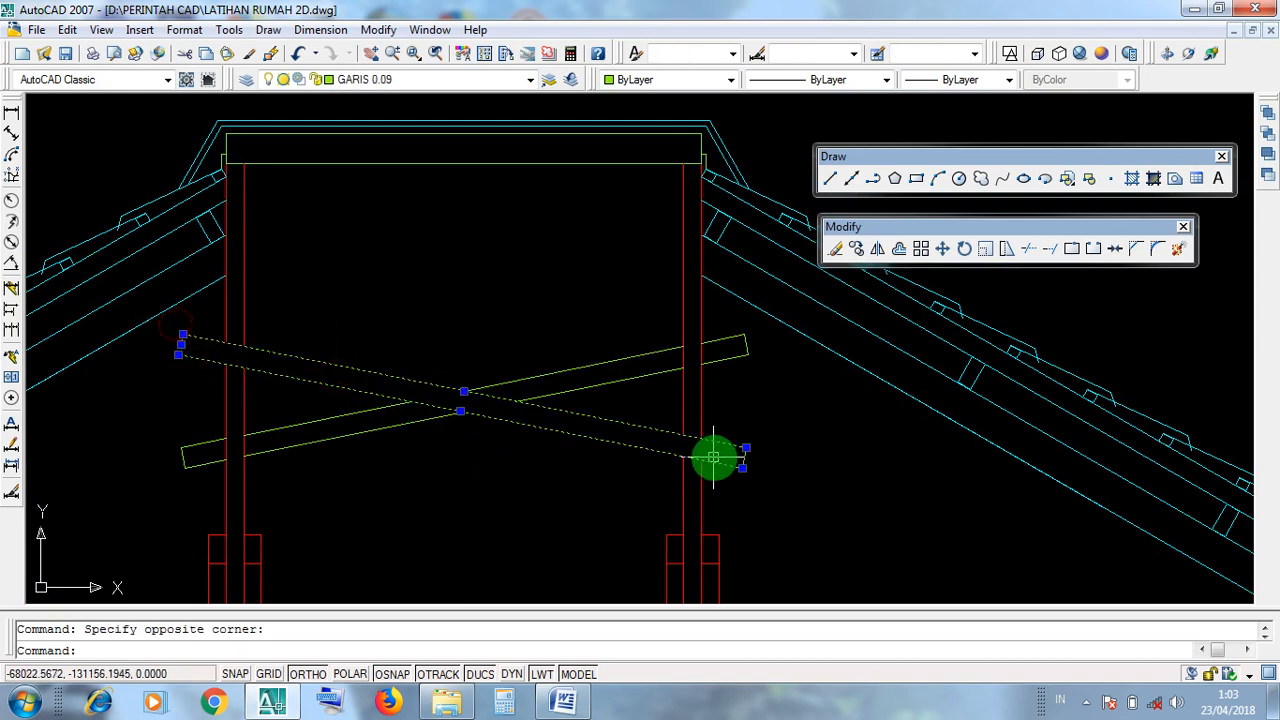
pyautogui.press('Escape')
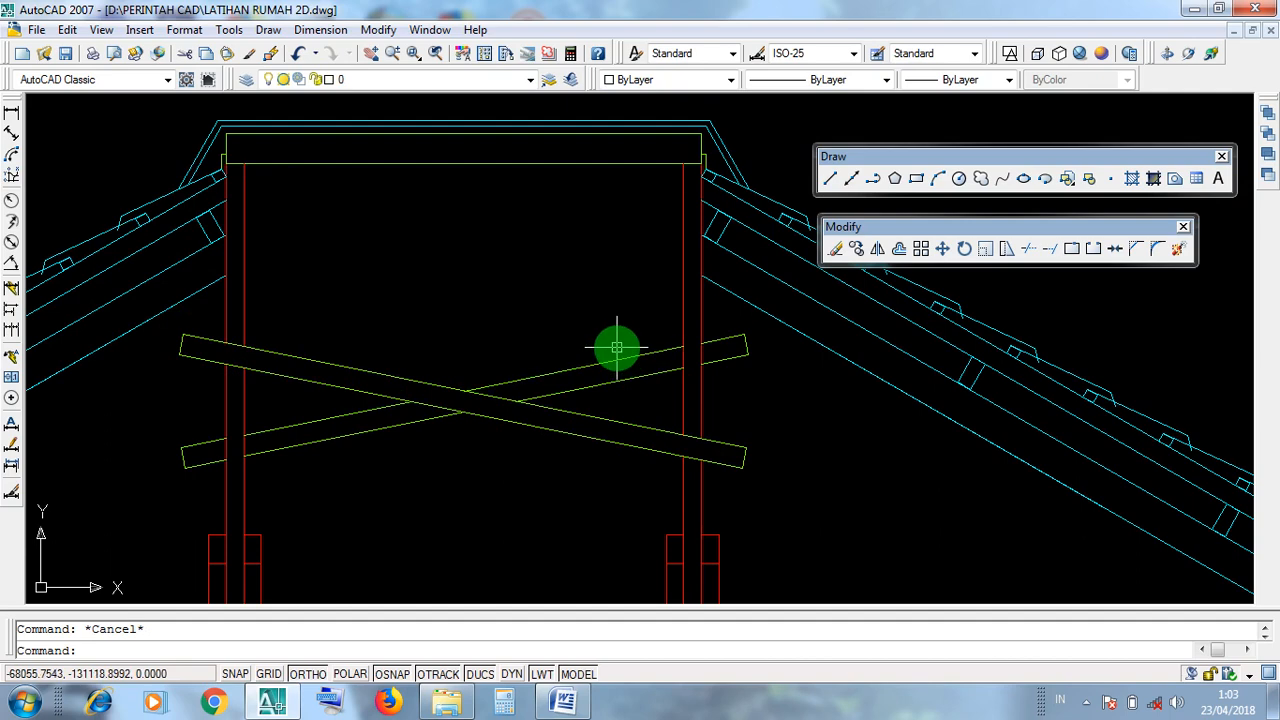
# Step: Examine the two red roof posts and their side plates, from the tie beam up to the ridge beam
pyautogui.scroll(-3, 617, 347)
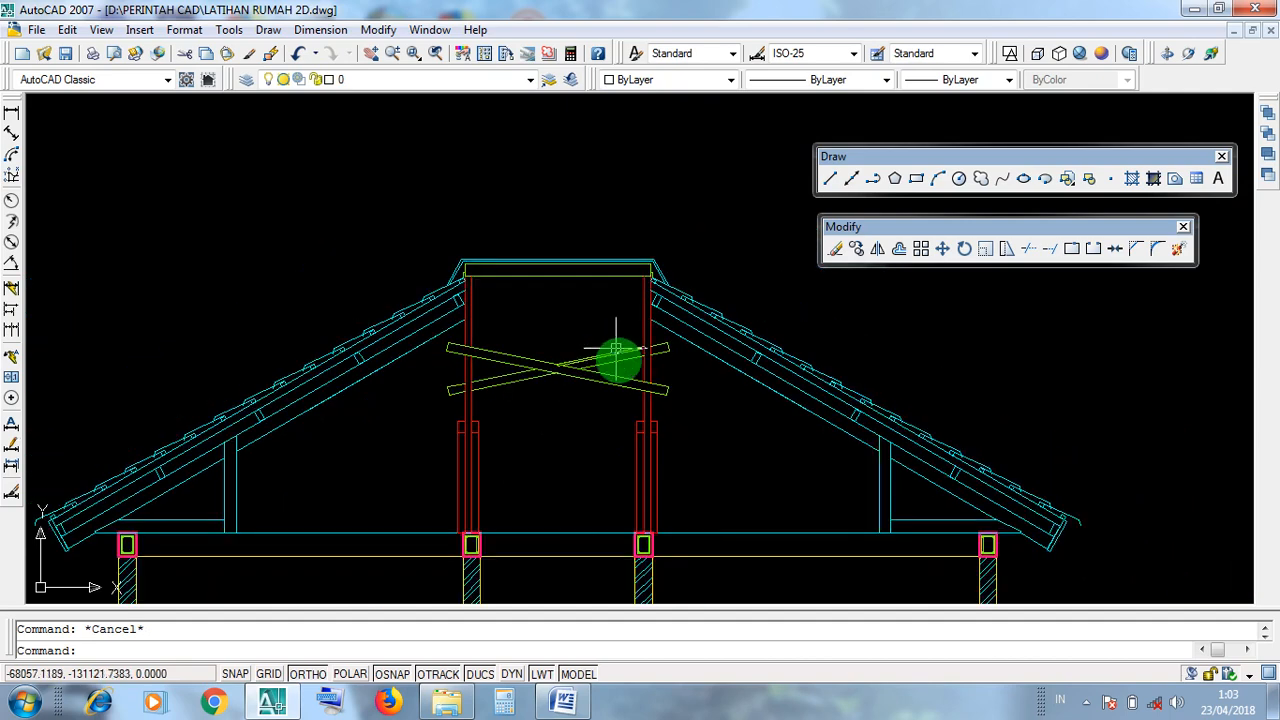
pyautogui.click(684, 476)
pyautogui.click(612, 425)
pyautogui.click(556, 478)
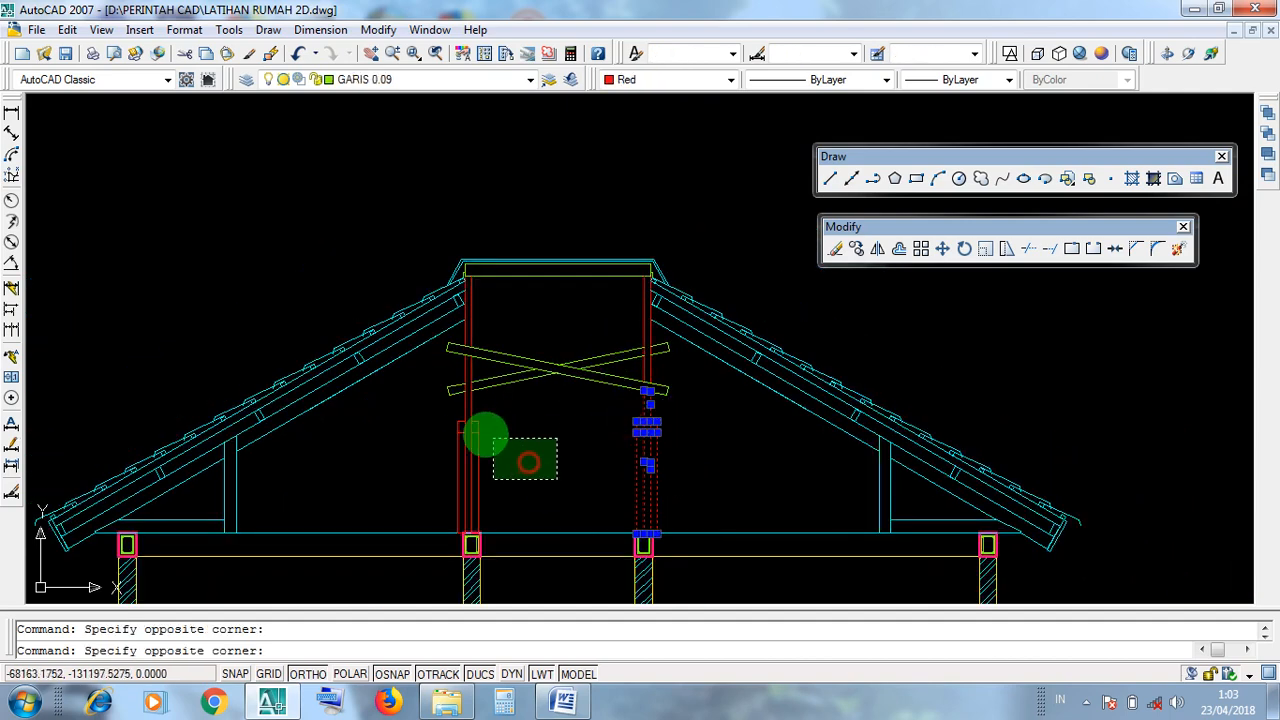
pyautogui.click(448, 418)
pyautogui.scroll(5, 646, 371)
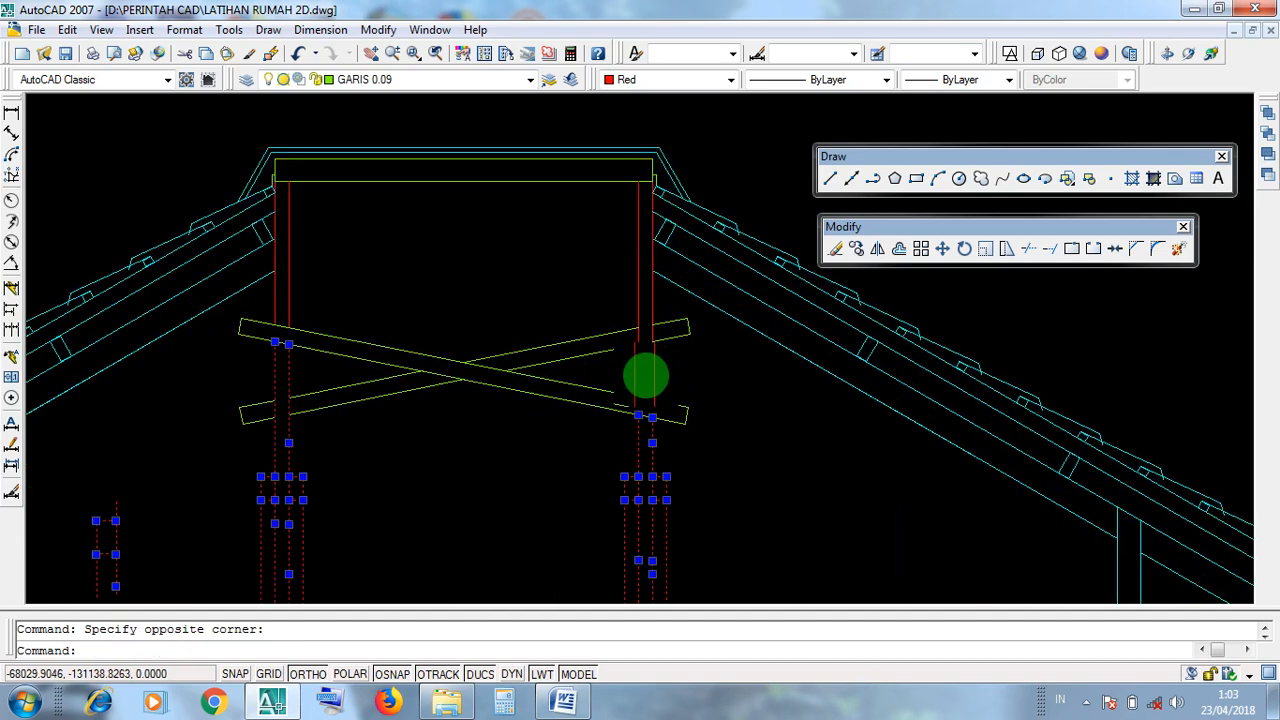
pyautogui.click(243, 277)
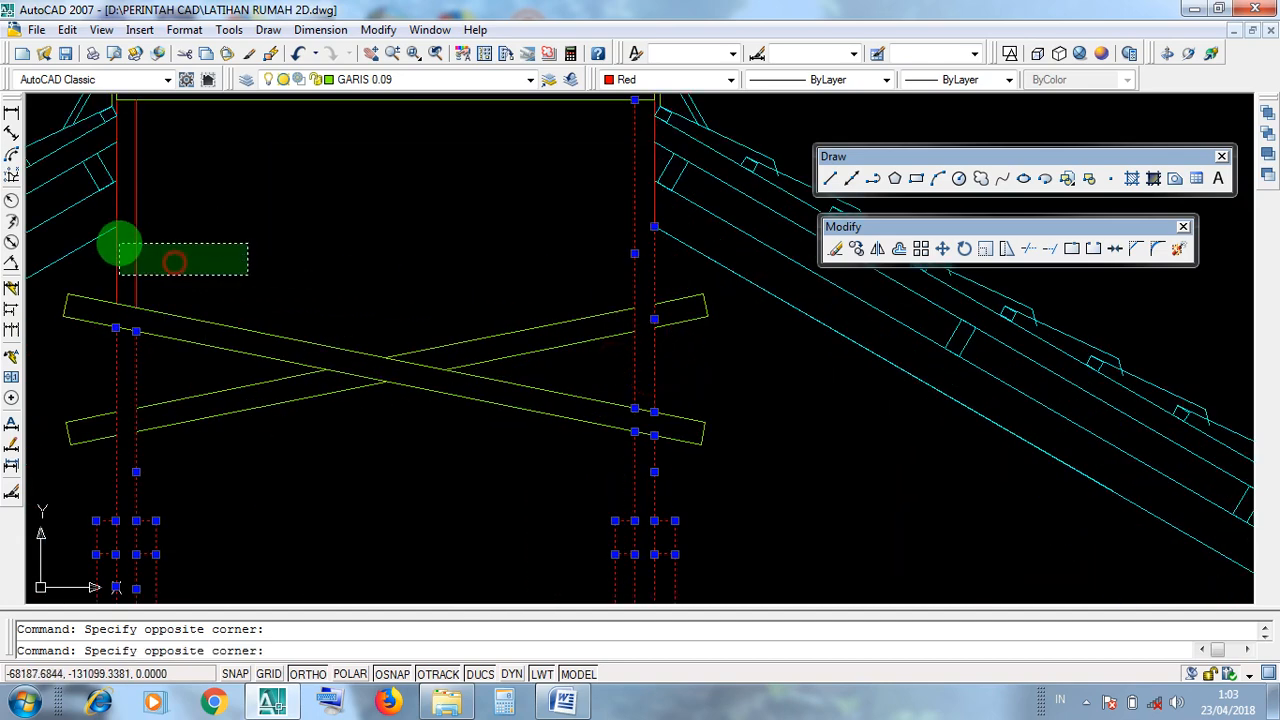
pyautogui.click(112, 252)
pyautogui.scroll(-2, 517, 367)
pyautogui.scroll(-2, 517, 367)
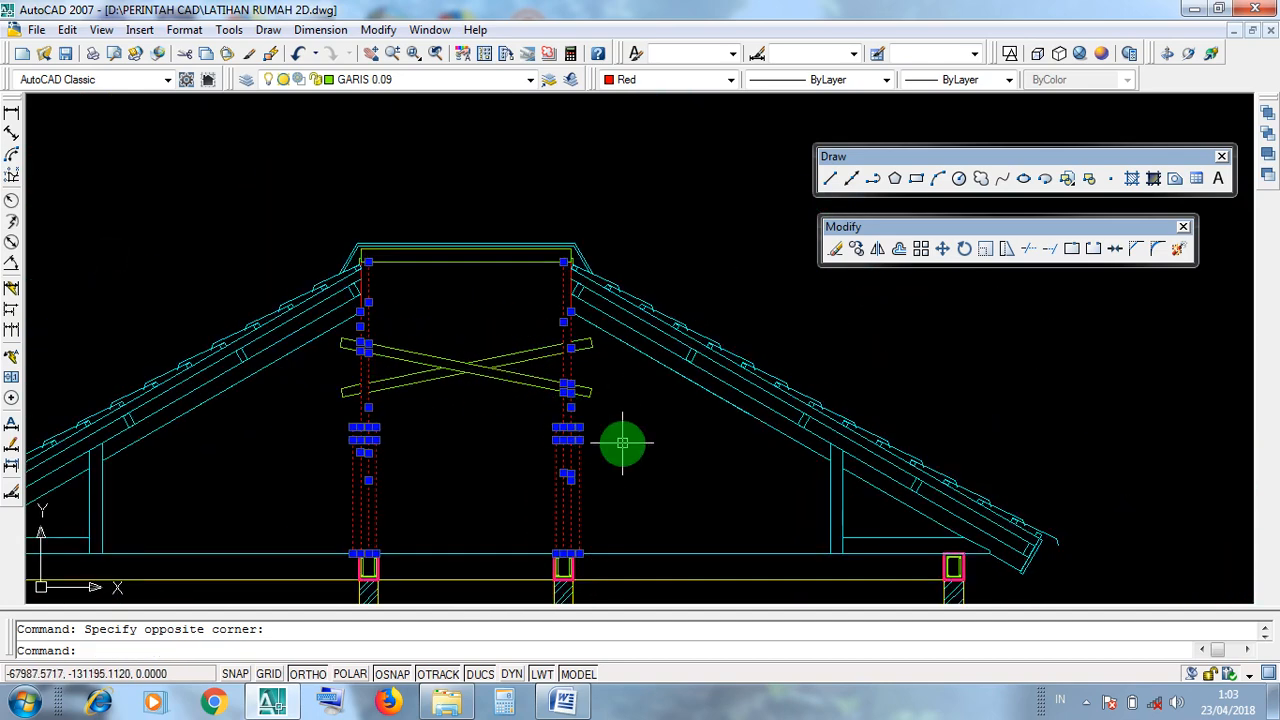
pyautogui.press('Escape')
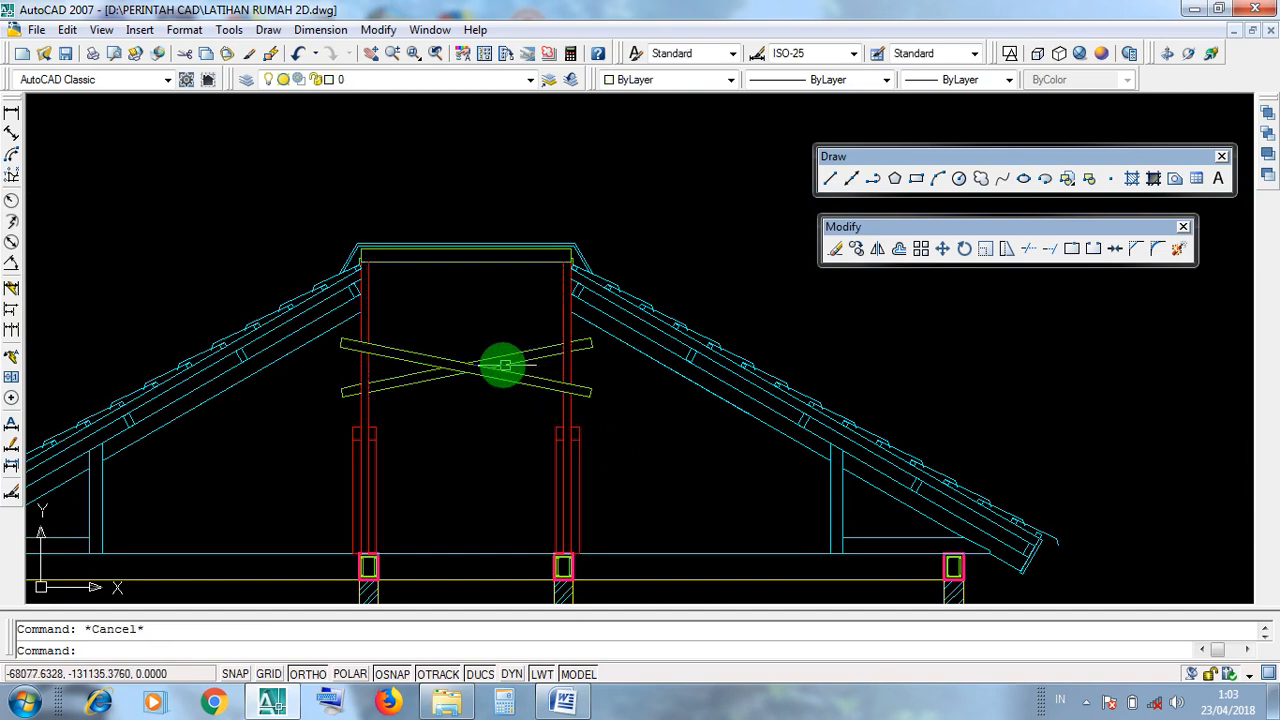
# Step: Highlight the outline of the brace that descends from left to right, including both of its end lines
pyautogui.scroll(3, 423, 323)
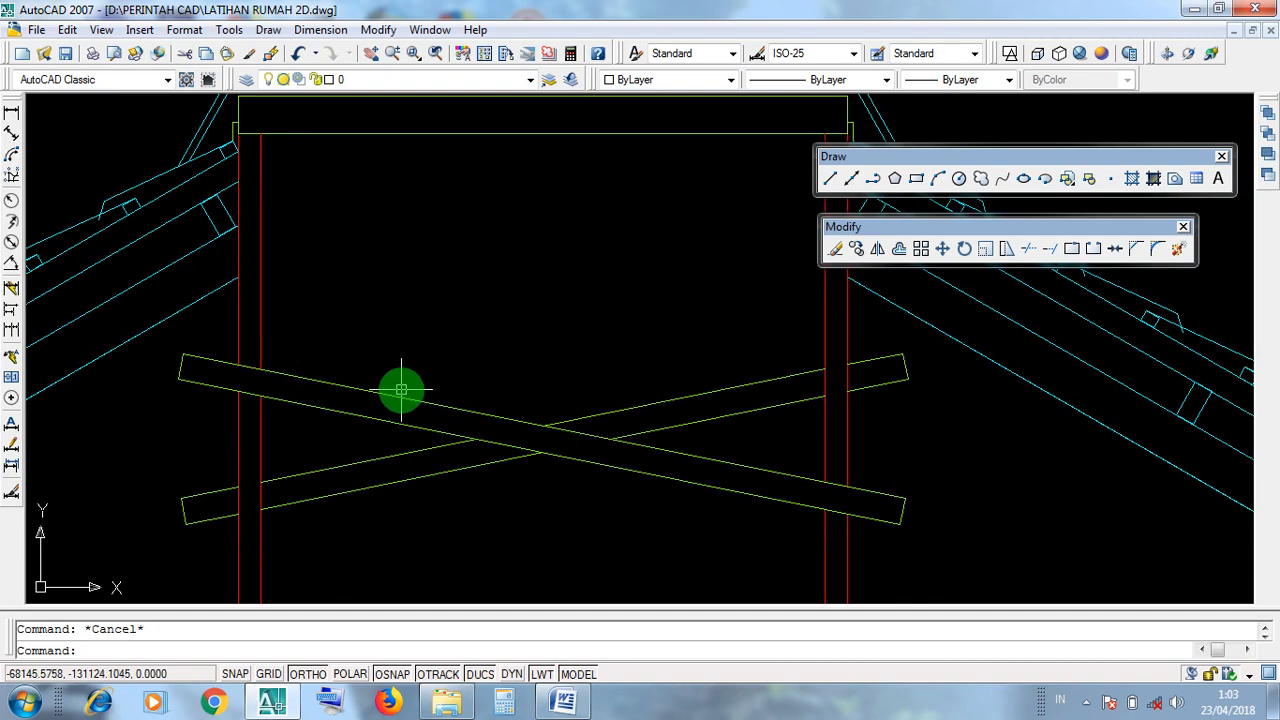
pyautogui.click(803, 528)
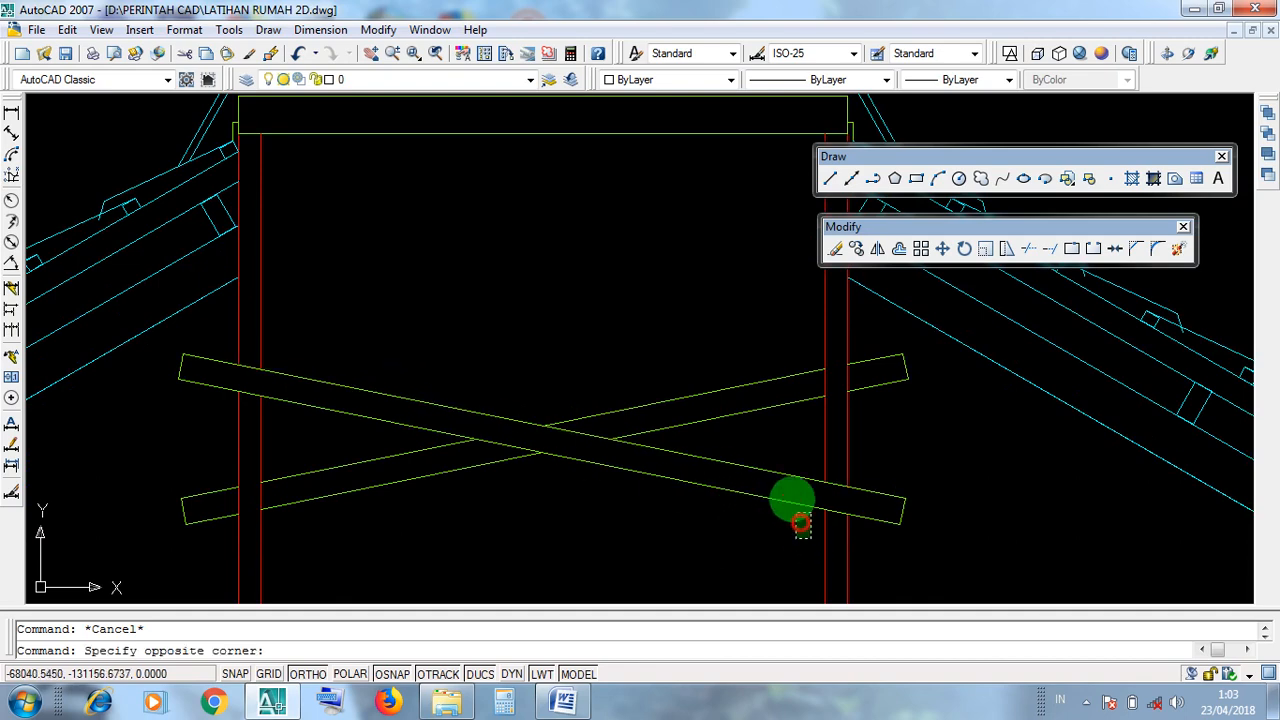
pyautogui.click(786, 463)
pyautogui.click(902, 511)
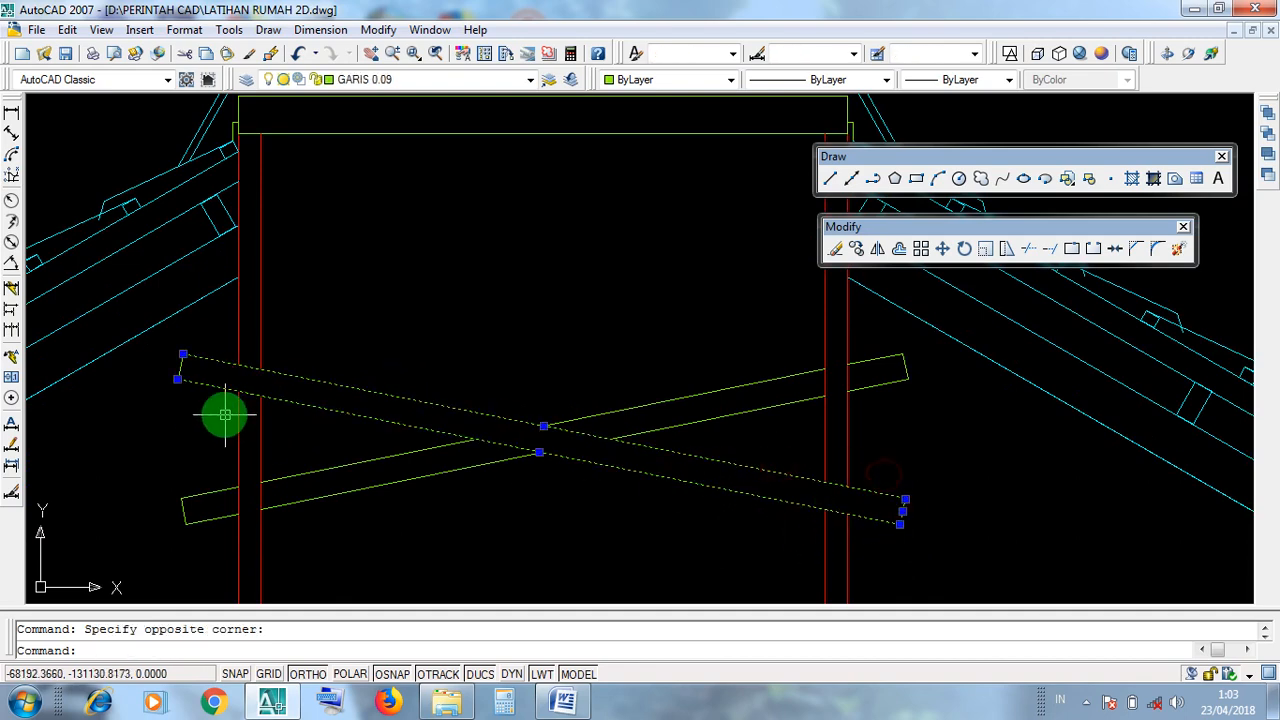
pyautogui.click(176, 358)
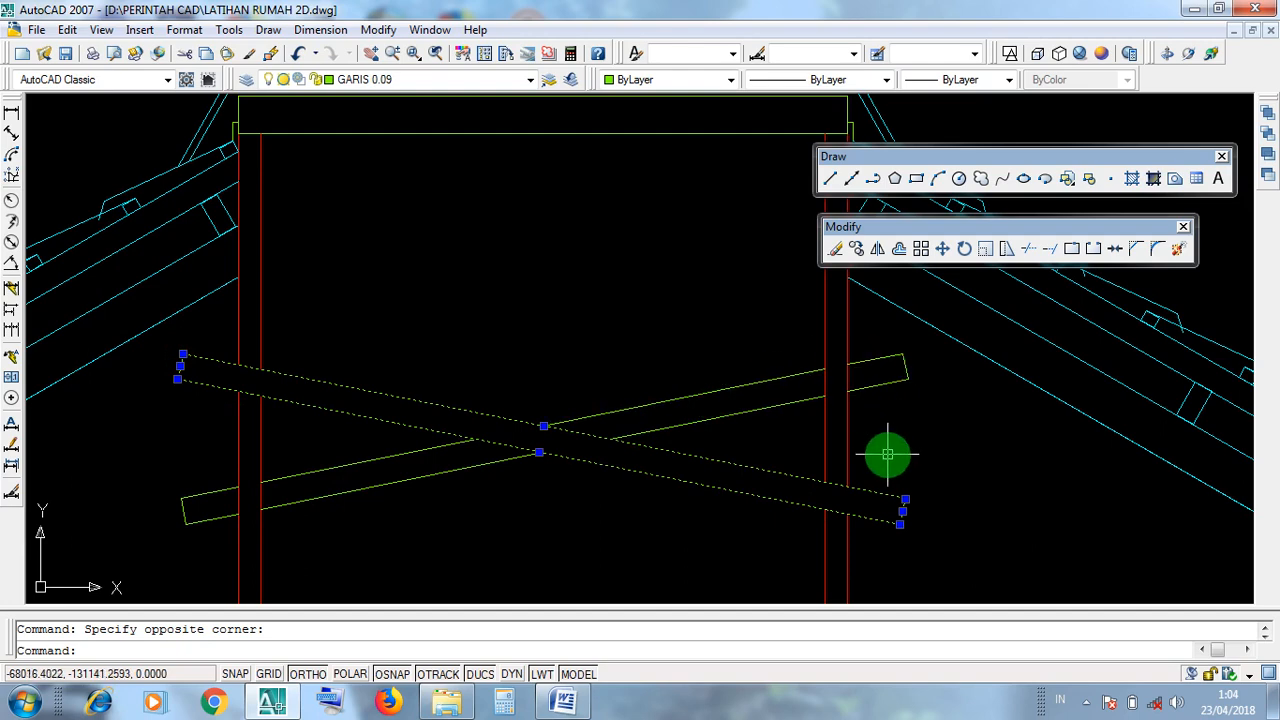
pyautogui.press('Escape')
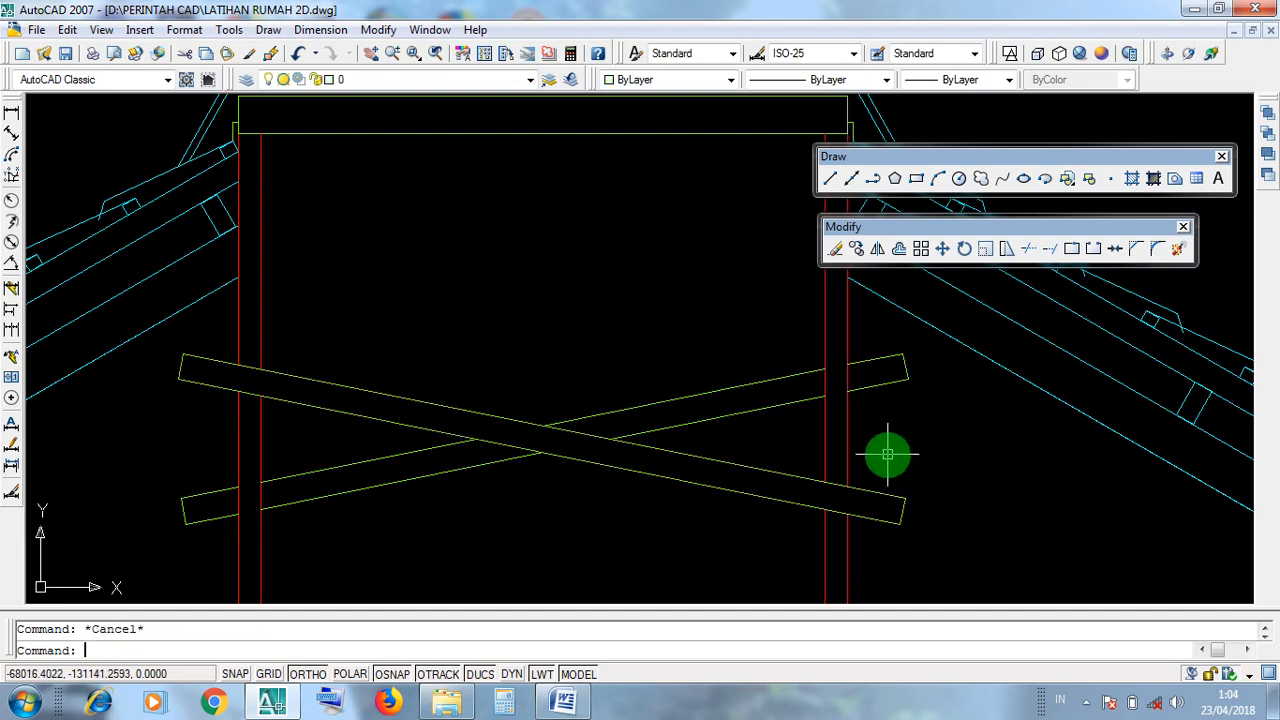
# Step: Examine the crossing of the descending brace and the right-hand post, checking the brace edges and the post lines there
pyautogui.click(723, 507)
pyautogui.click(709, 448)
pyautogui.scroll(4, 846, 505)
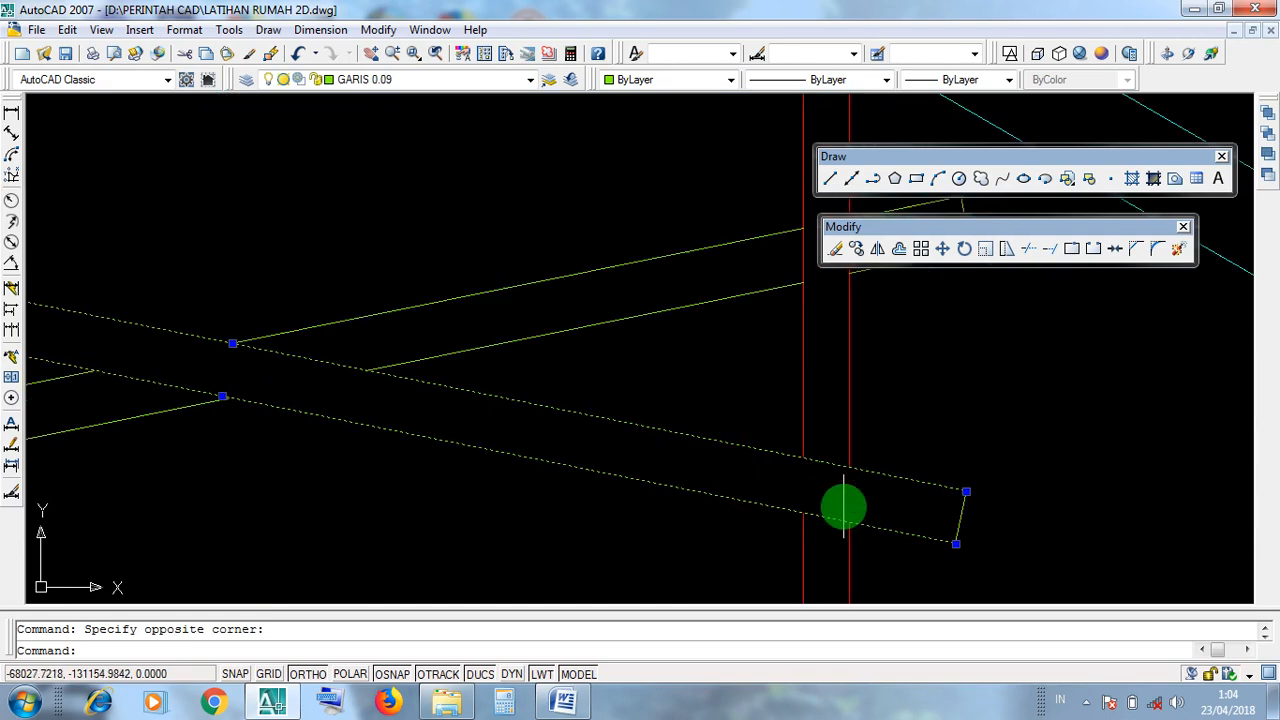
pyautogui.press('Escape')
pyautogui.click(877, 494)
pyautogui.click(764, 476)
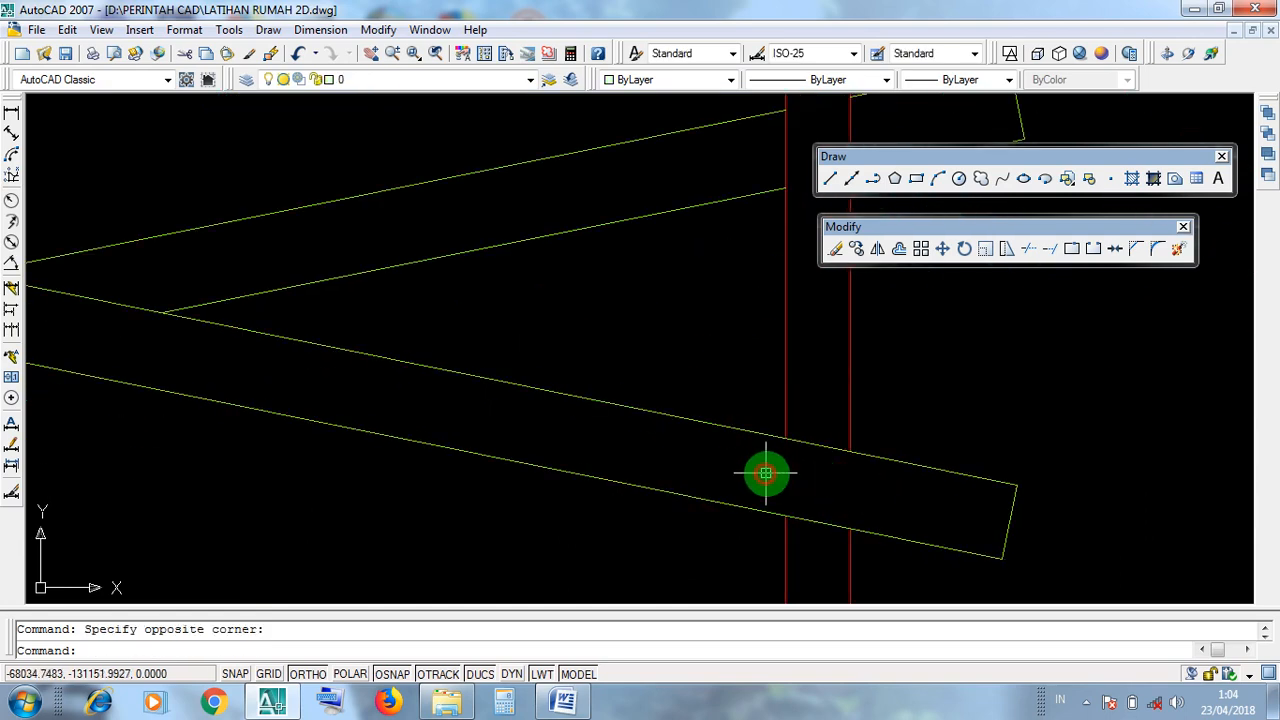
pyautogui.scroll(-4, 788, 485)
pyautogui.click(798, 459)
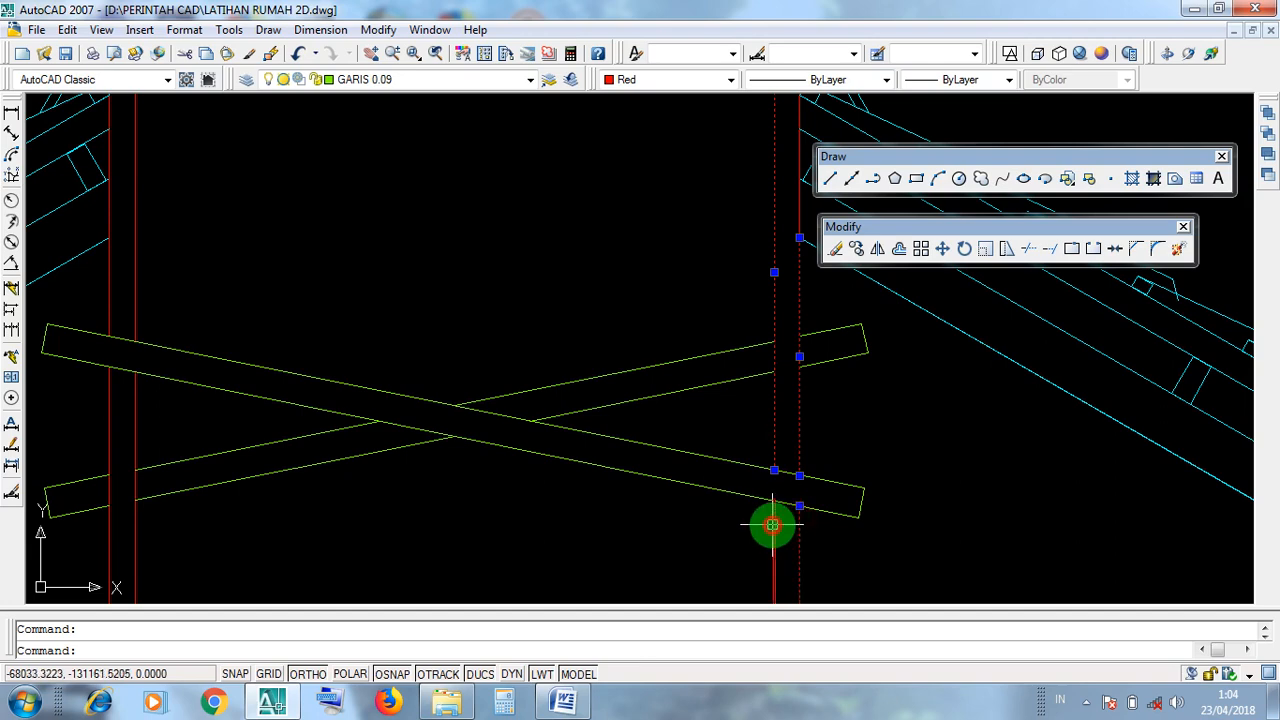
pyautogui.scroll(5, 800, 490)
pyautogui.press('Escape')
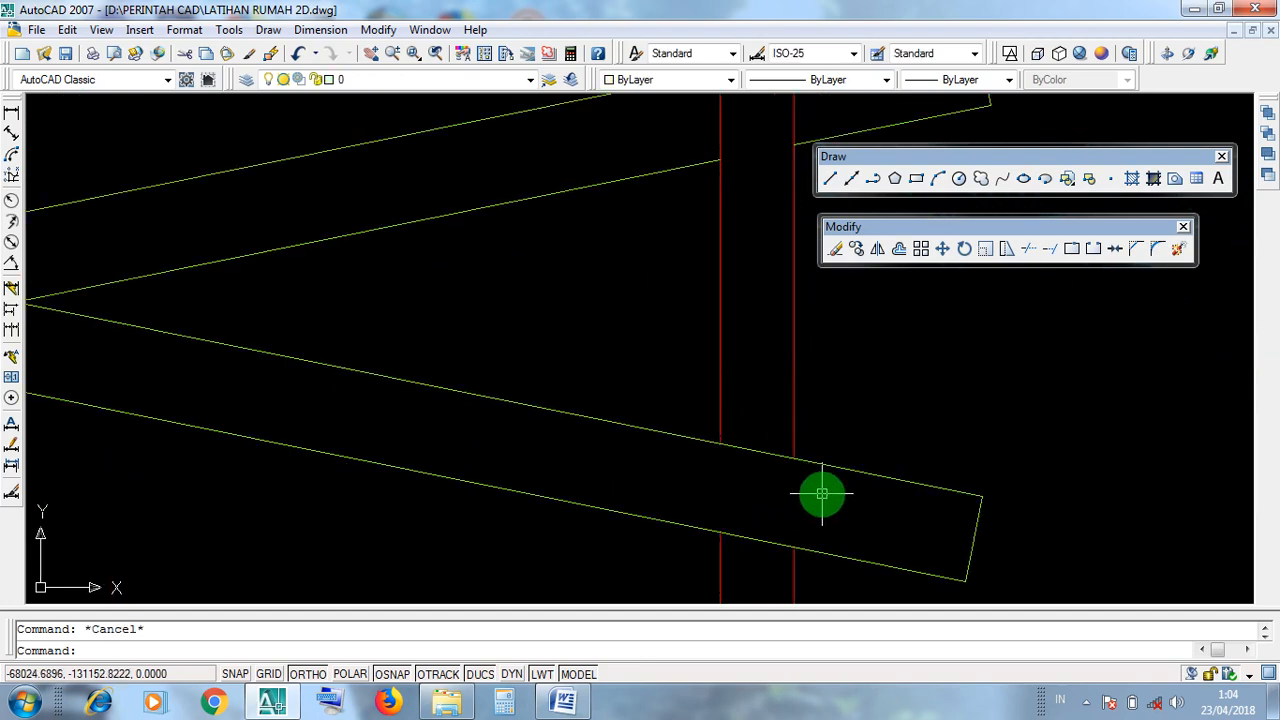
# Step: Examine the space between the descending brace's edges where it passes the right-hand post, checking for post lines
pyautogui.click(820, 488)
pyautogui.click(695, 486)
pyautogui.click(808, 505)
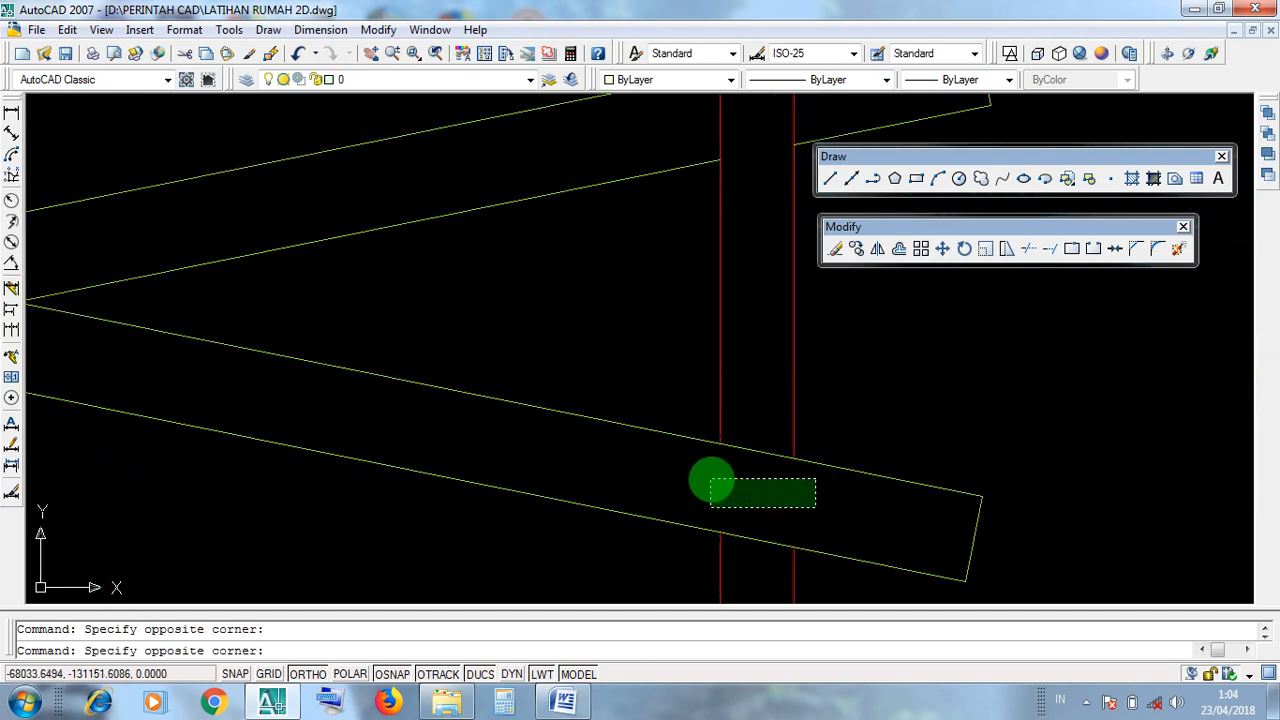
pyautogui.click(707, 479)
pyautogui.scroll(-3, 716, 483)
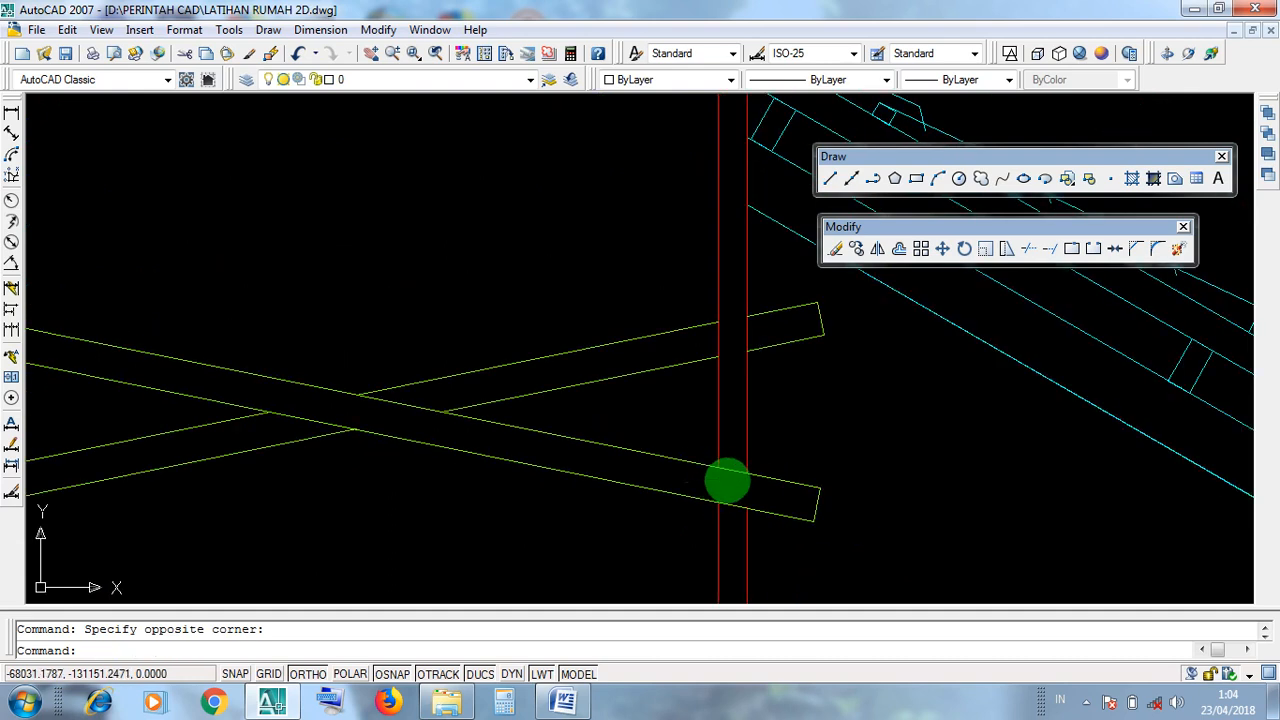
# Step: Highlight the descending brace's two long edges and both end lines, and check its crossing with the left-hand post
pyautogui.click(730, 472)
pyautogui.click(730, 501)
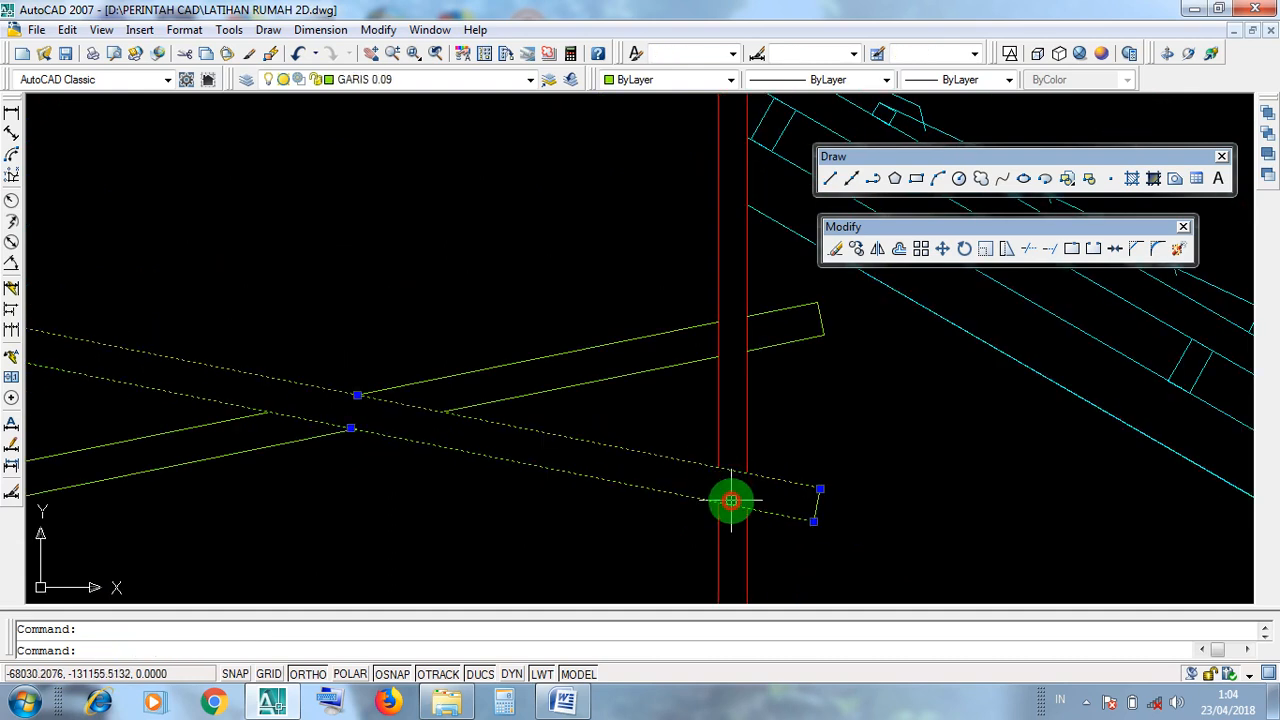
pyautogui.click(832, 533)
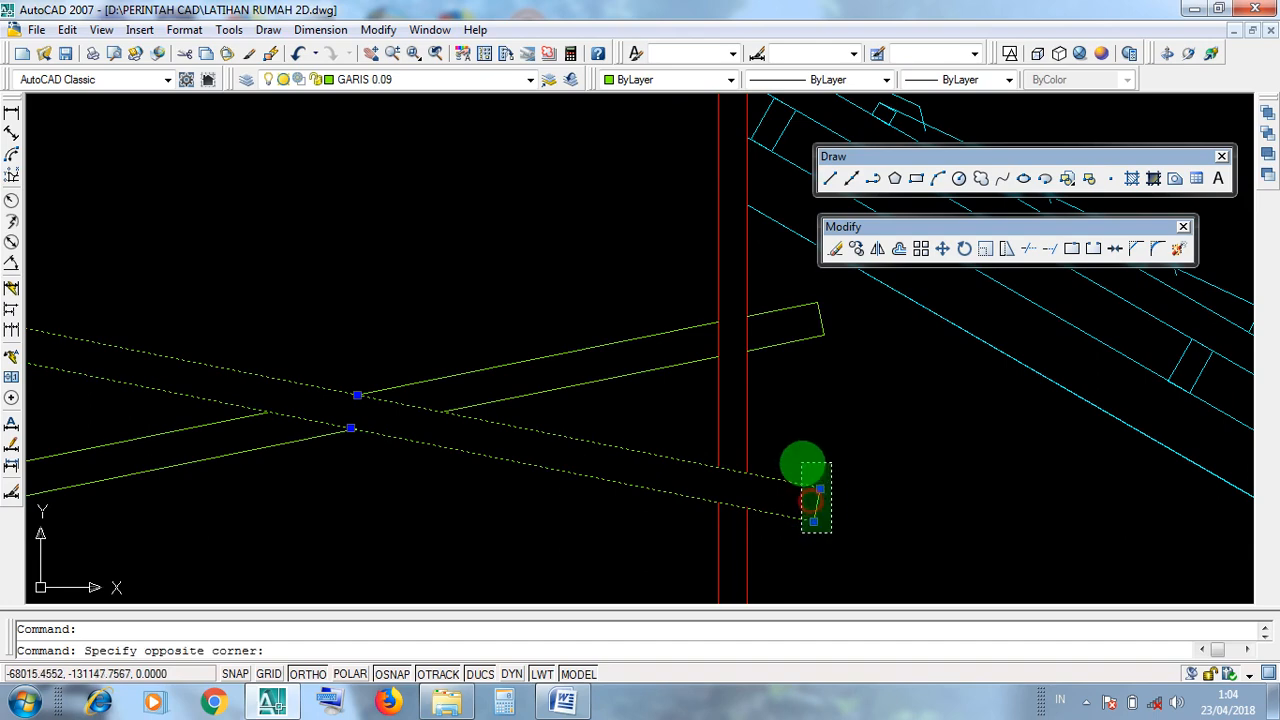
pyautogui.click(801, 463)
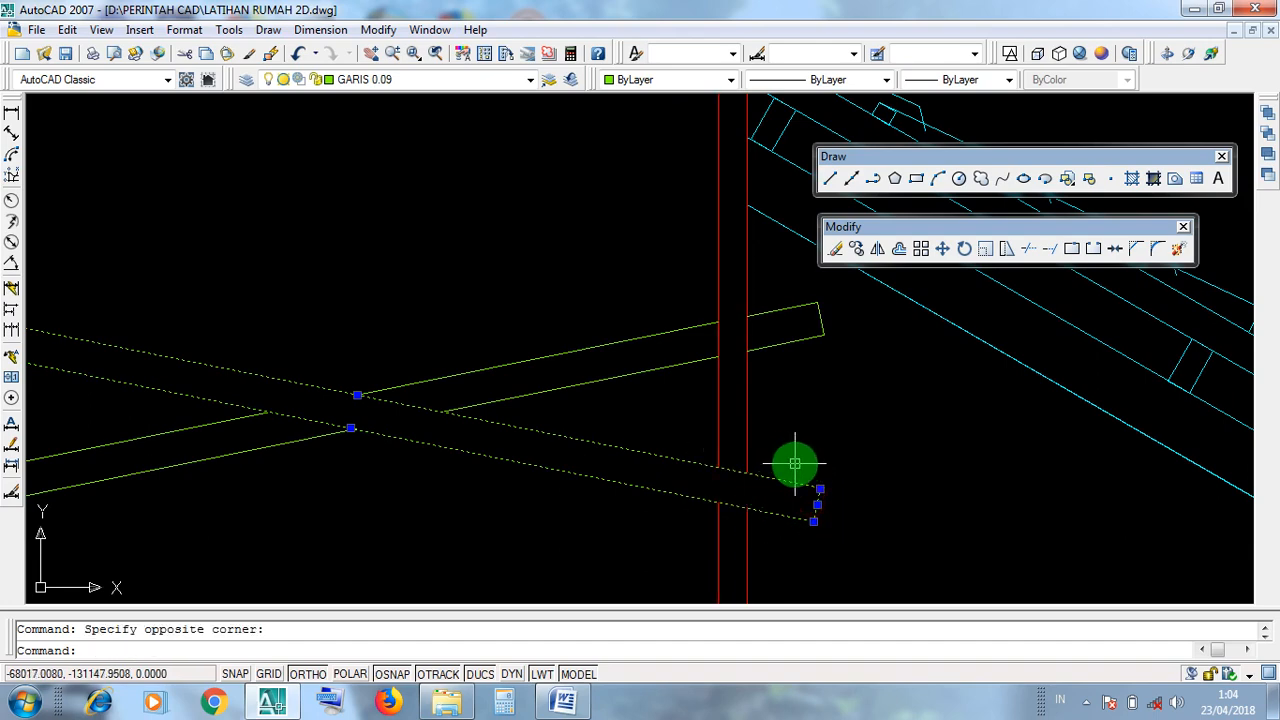
pyautogui.scroll(-4, 786, 458)
pyautogui.moveTo(846, 483); pyautogui.dragTo(838, 437, button='middle')
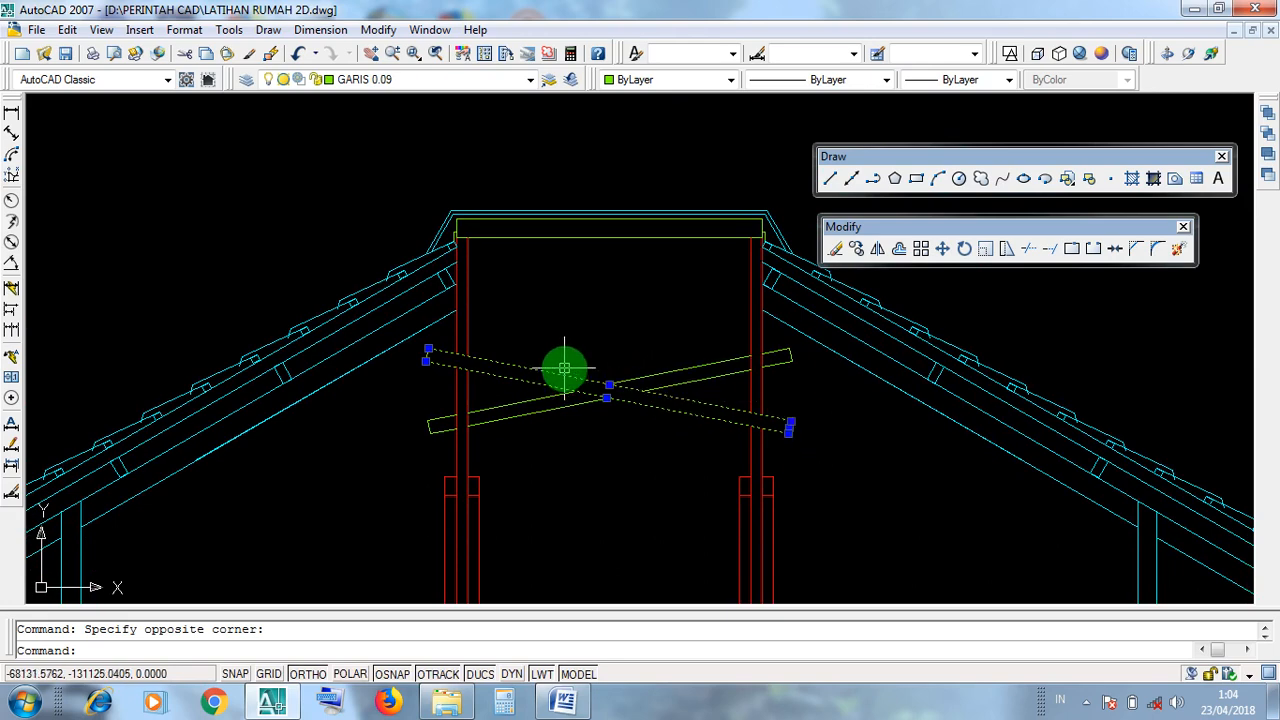
pyautogui.scroll(4, 428, 340)
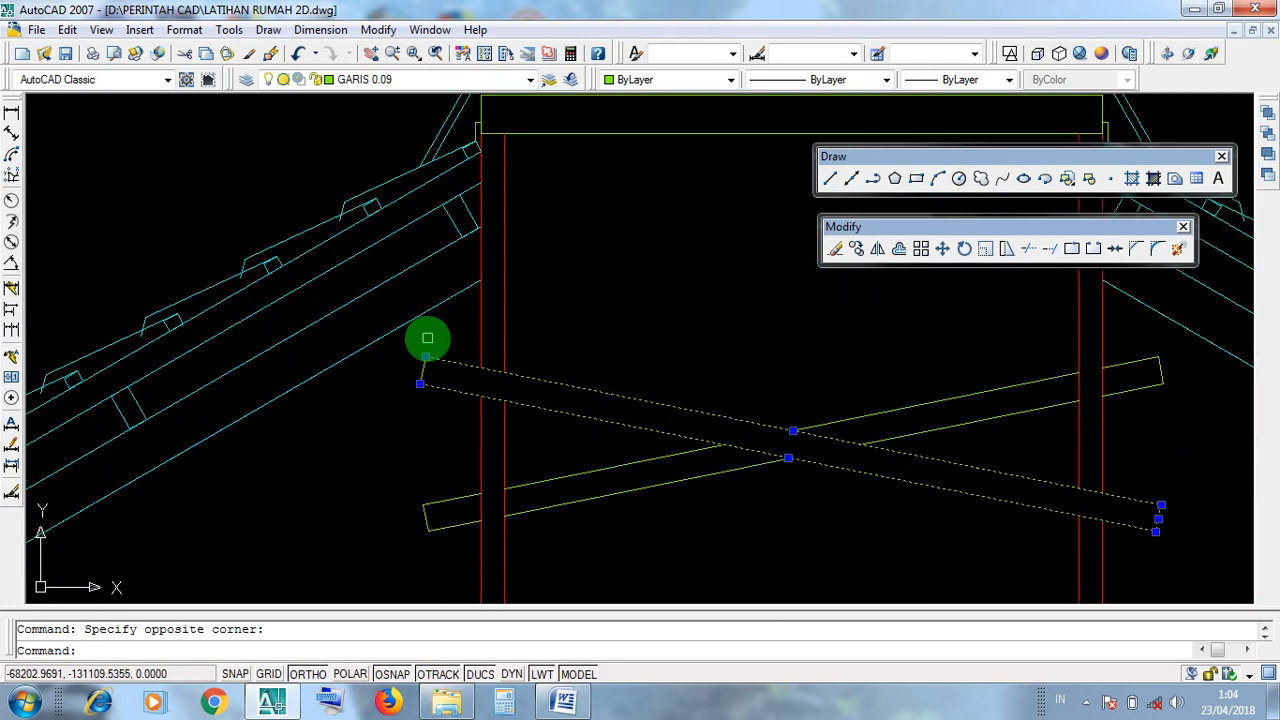
pyautogui.click(440, 441)
pyautogui.click(404, 362)
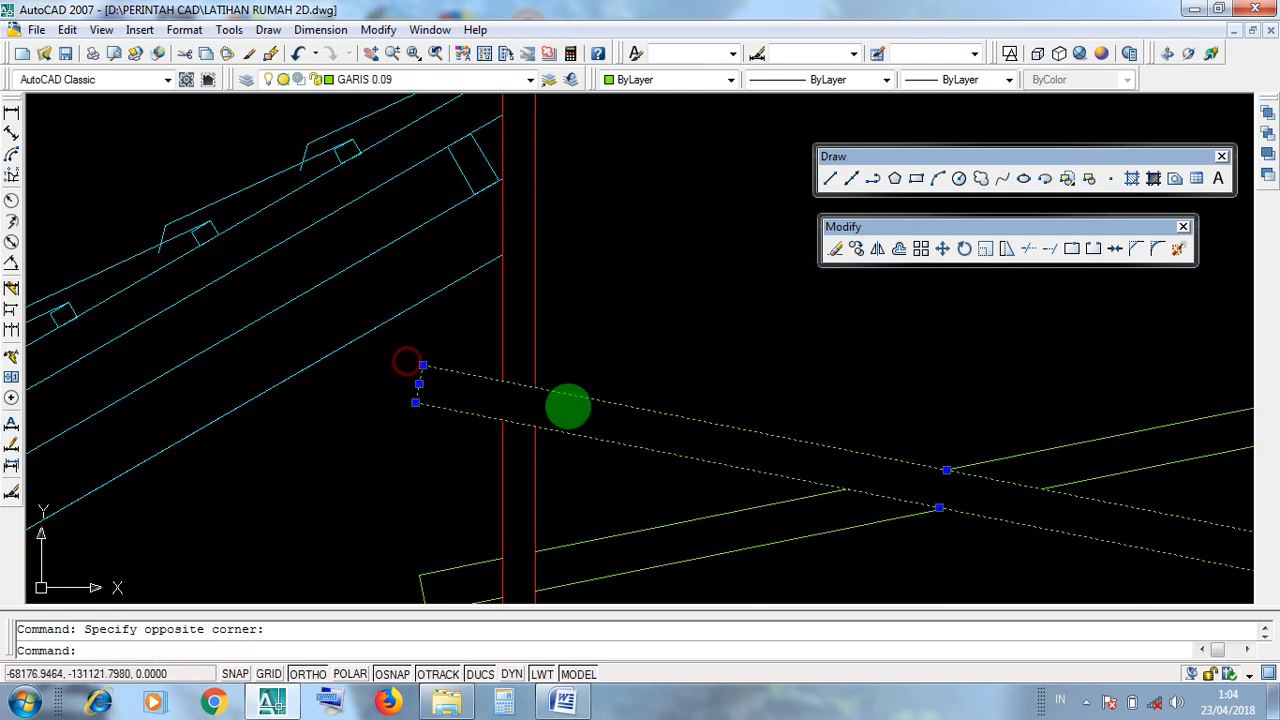
pyautogui.press('Escape')
pyautogui.click(515, 402)
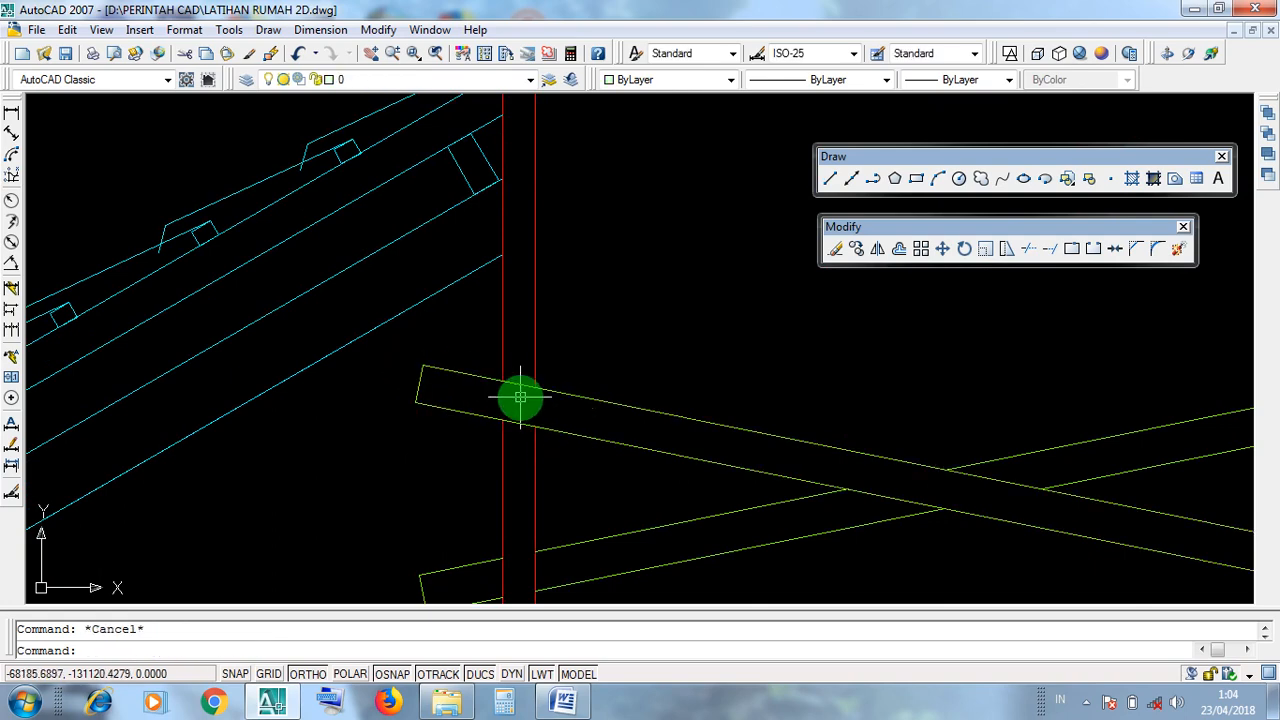
pyautogui.scroll(-4, 519, 399)
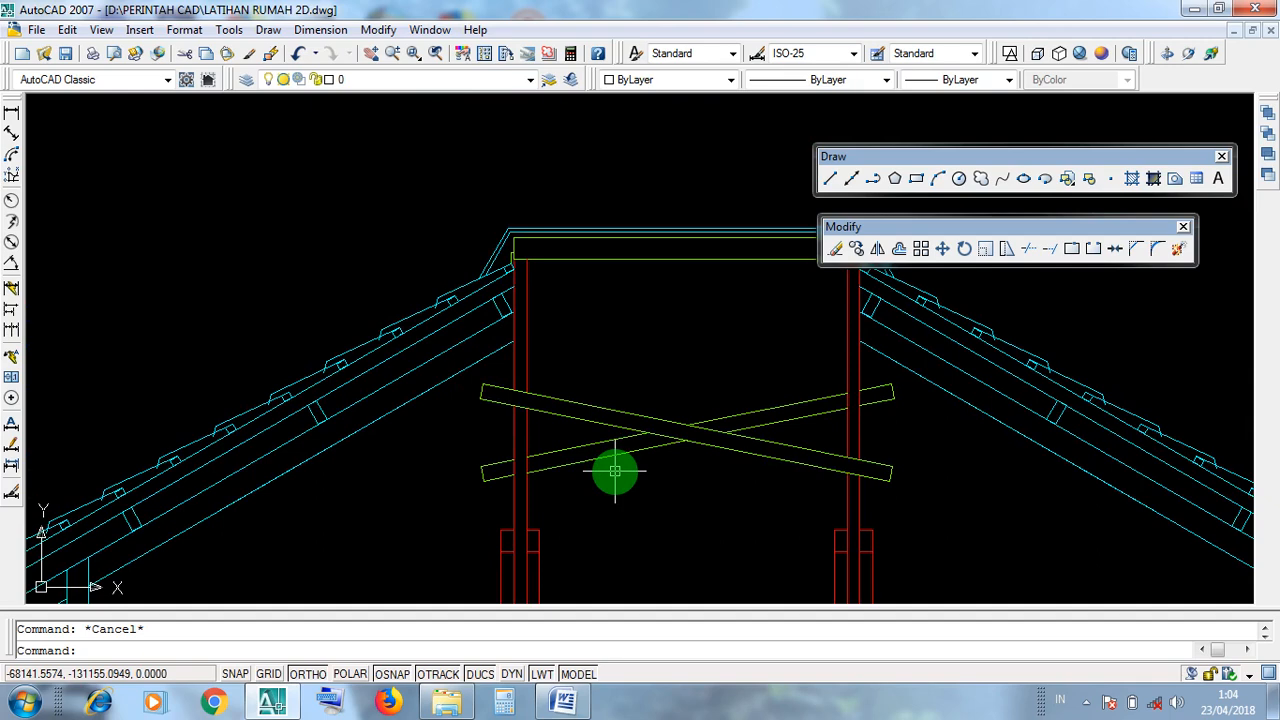
# Step: Highlight the separate line segments of the ascending brace between the posts and beyond each post
pyautogui.click(563, 443)
pyautogui.scroll(3, 509, 477)
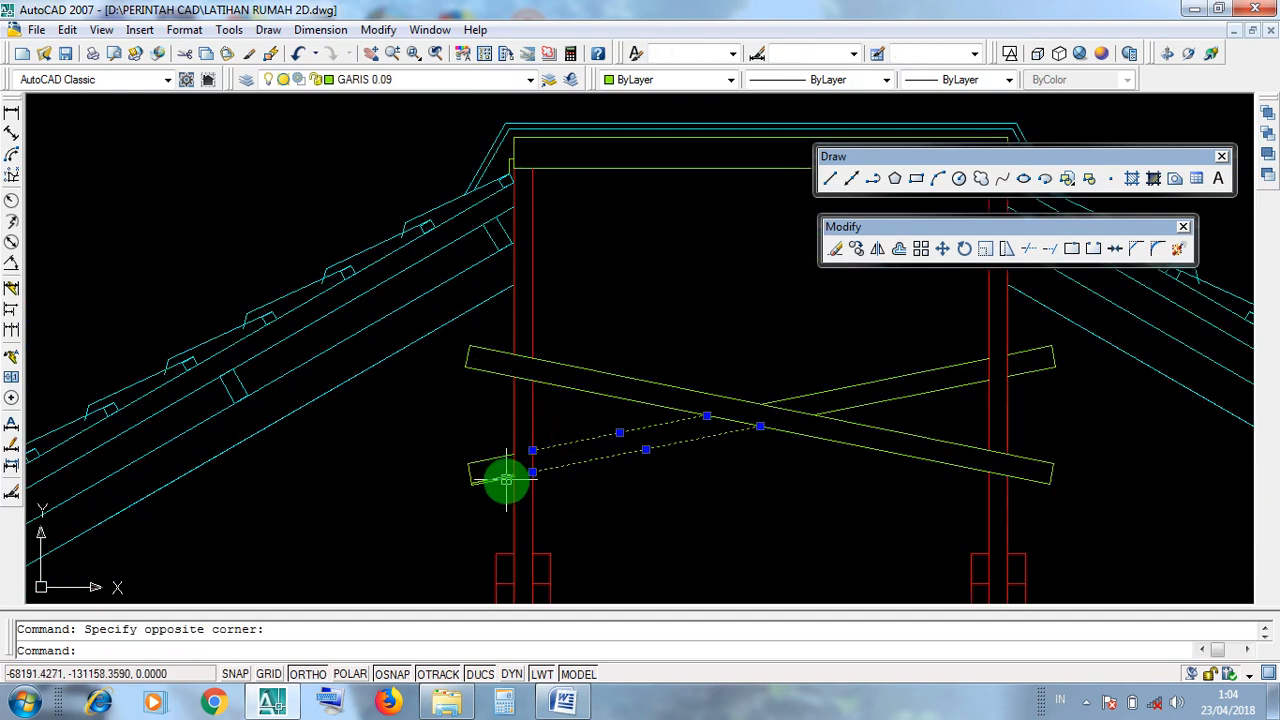
pyautogui.click(470, 484)
pyautogui.click(431, 428)
pyautogui.scroll(-3, 680, 403)
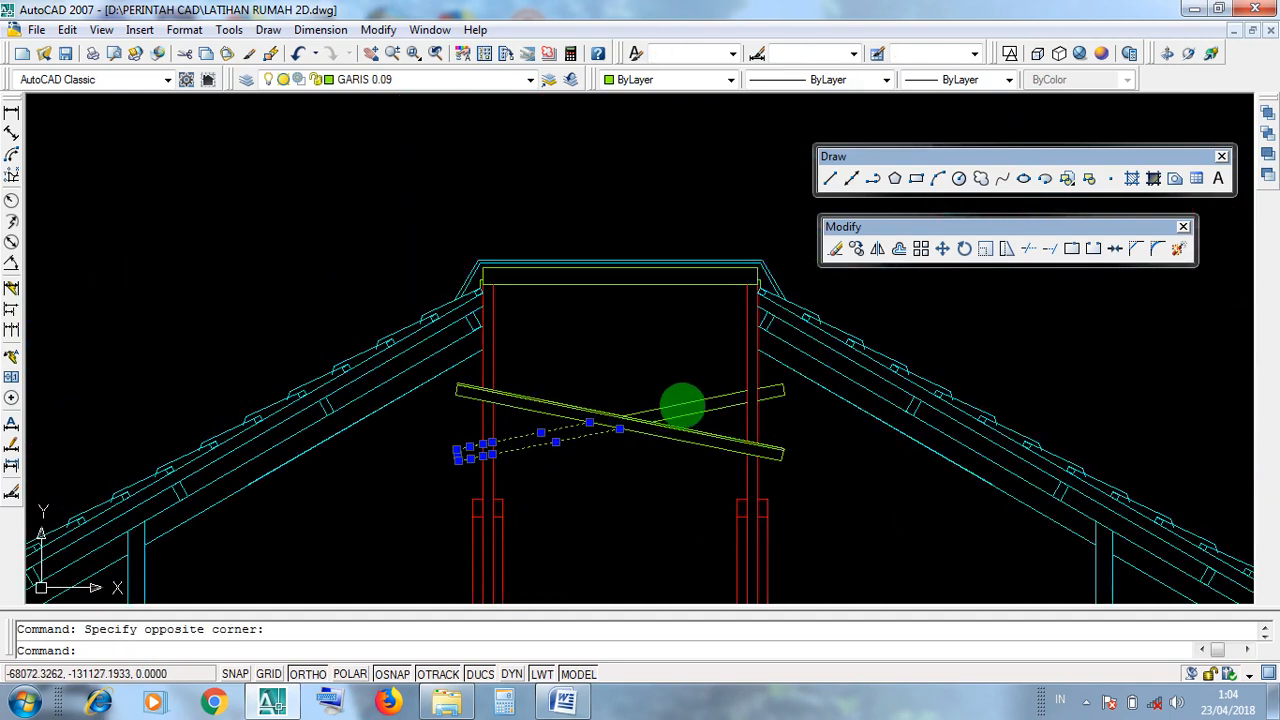
pyautogui.scroll(3, 714, 431)
pyautogui.click(858, 440)
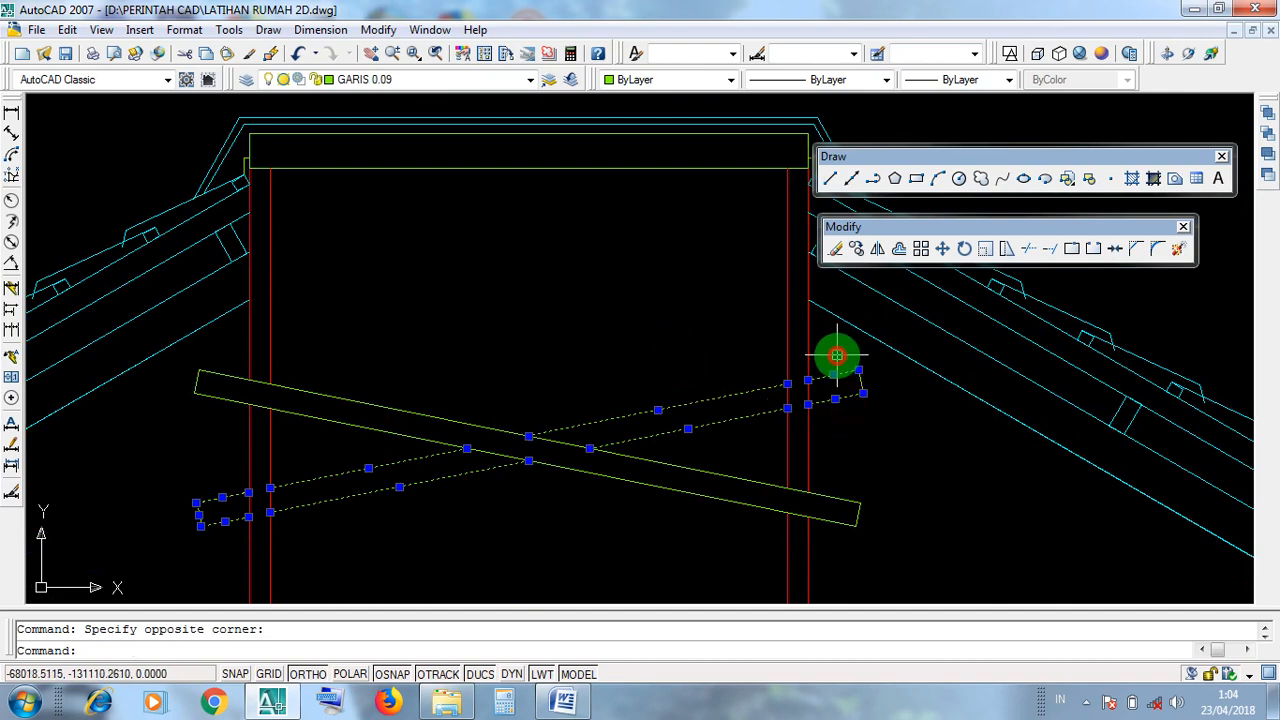
pyautogui.click(849, 366)
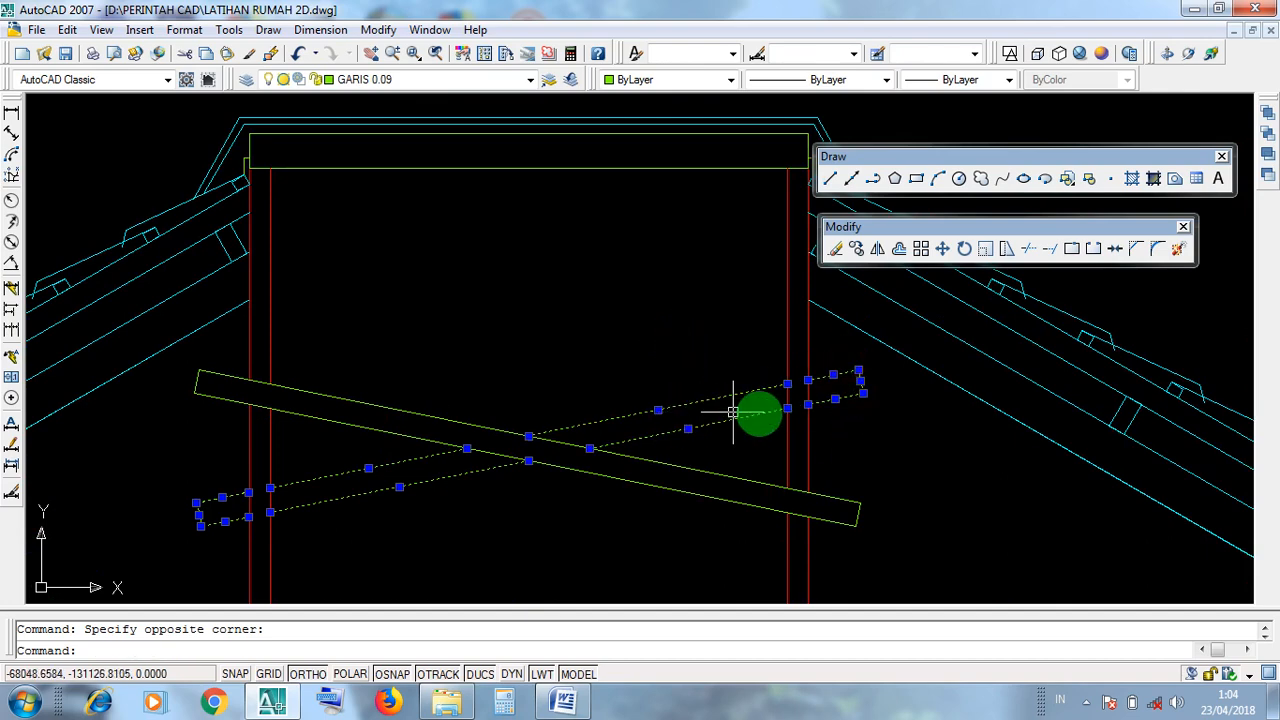
pyautogui.press('Escape')
# Step: Highlight the descending brace's long edges and its end lines once more for comparison
pyautogui.click(712, 514)
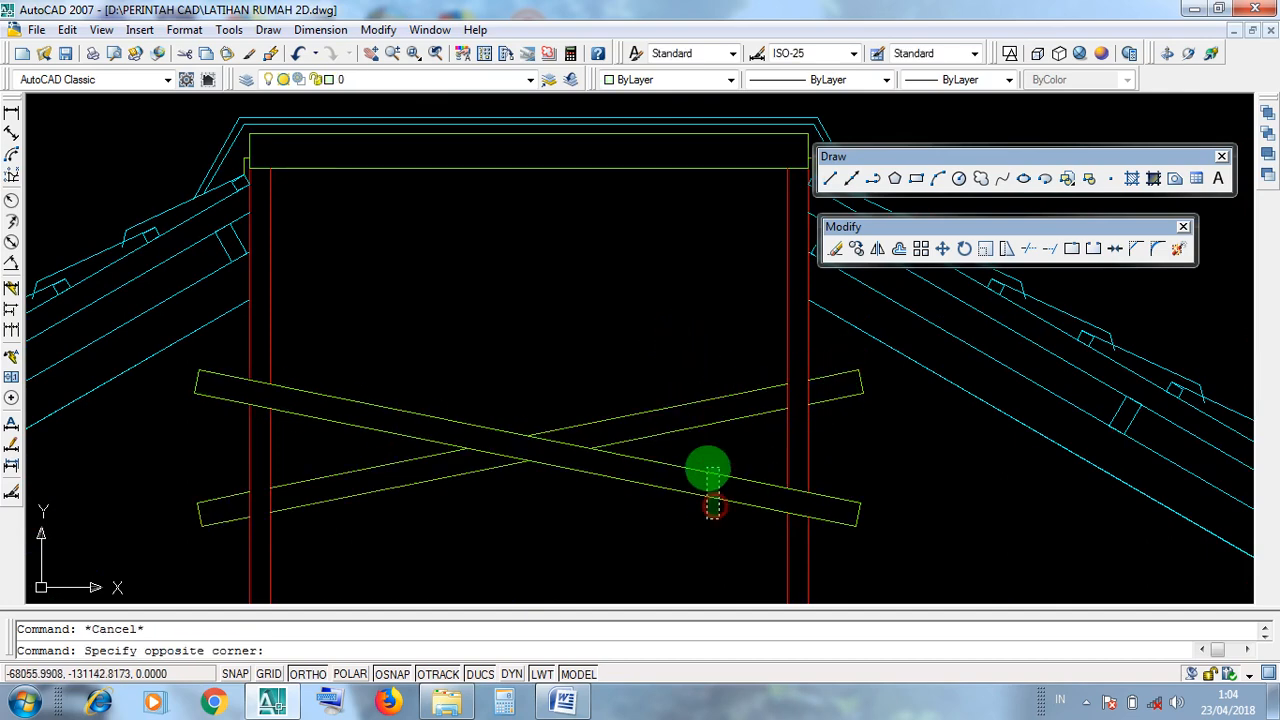
pyautogui.click(706, 457)
pyautogui.click(874, 540)
pyautogui.click(838, 477)
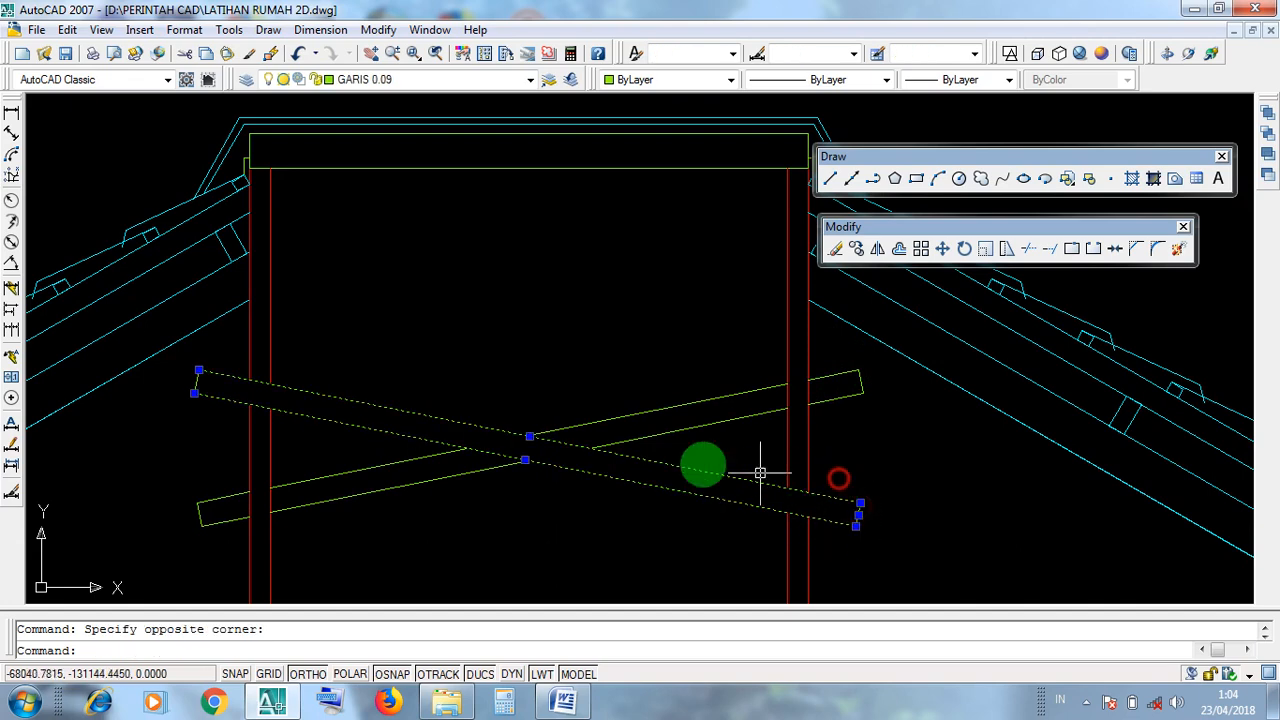
pyautogui.click(213, 397)
pyautogui.click(200, 386)
pyautogui.press('Escape')
# Step: Highlight the ascending brace's segments one after another, from its left end to its right end
pyautogui.click(223, 534)
pyautogui.click(189, 494)
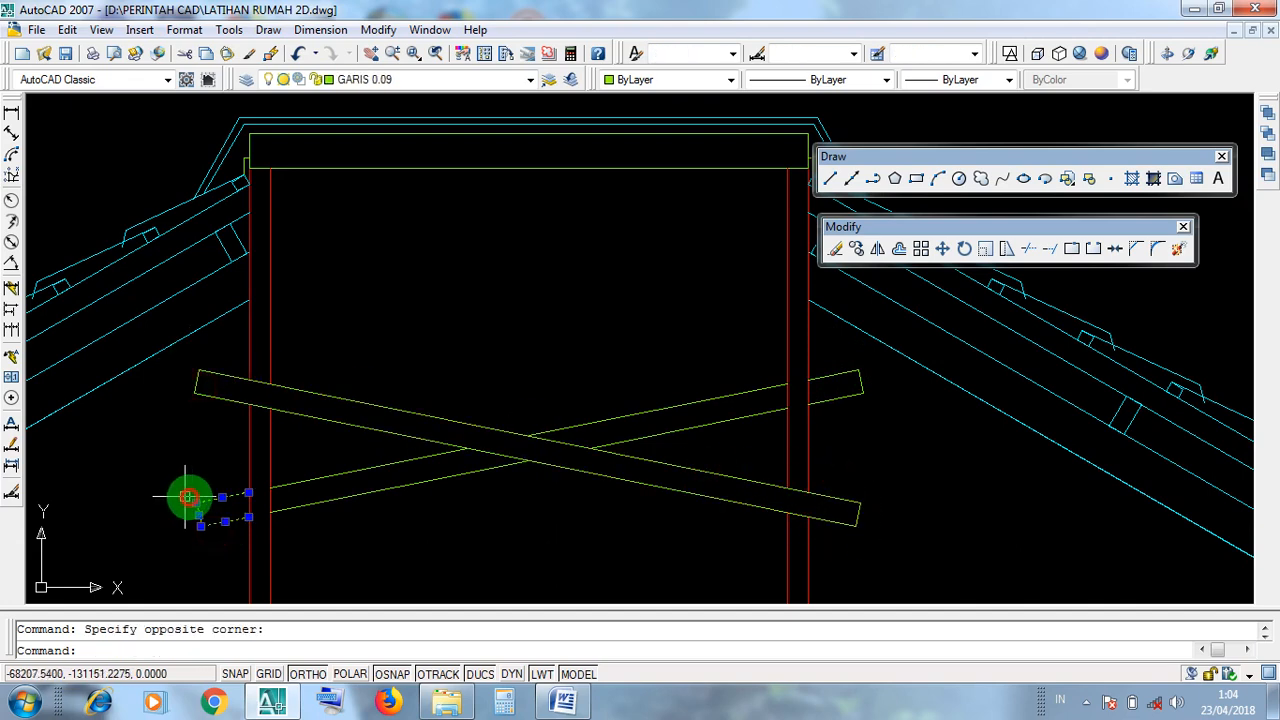
pyautogui.click(329, 471)
pyautogui.click(553, 458)
pyautogui.click(686, 441)
pyautogui.click(671, 366)
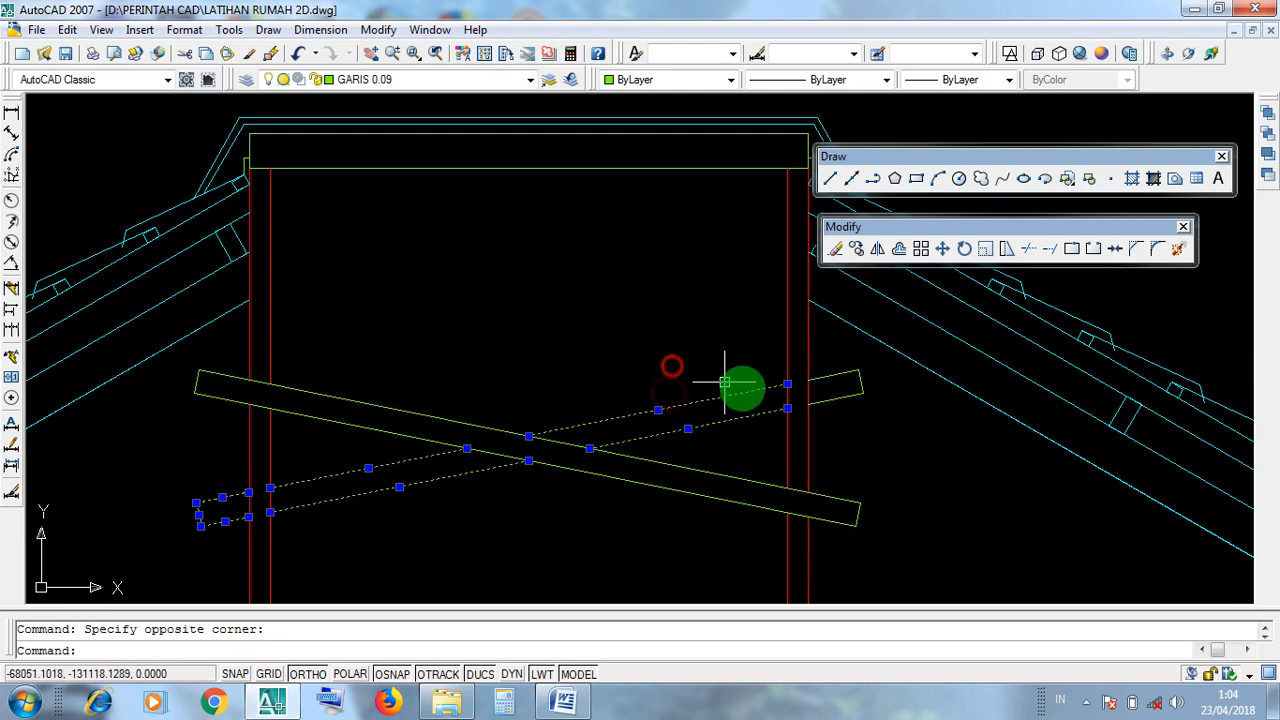
pyautogui.click(875, 420)
pyautogui.click(846, 362)
pyautogui.press('Escape')
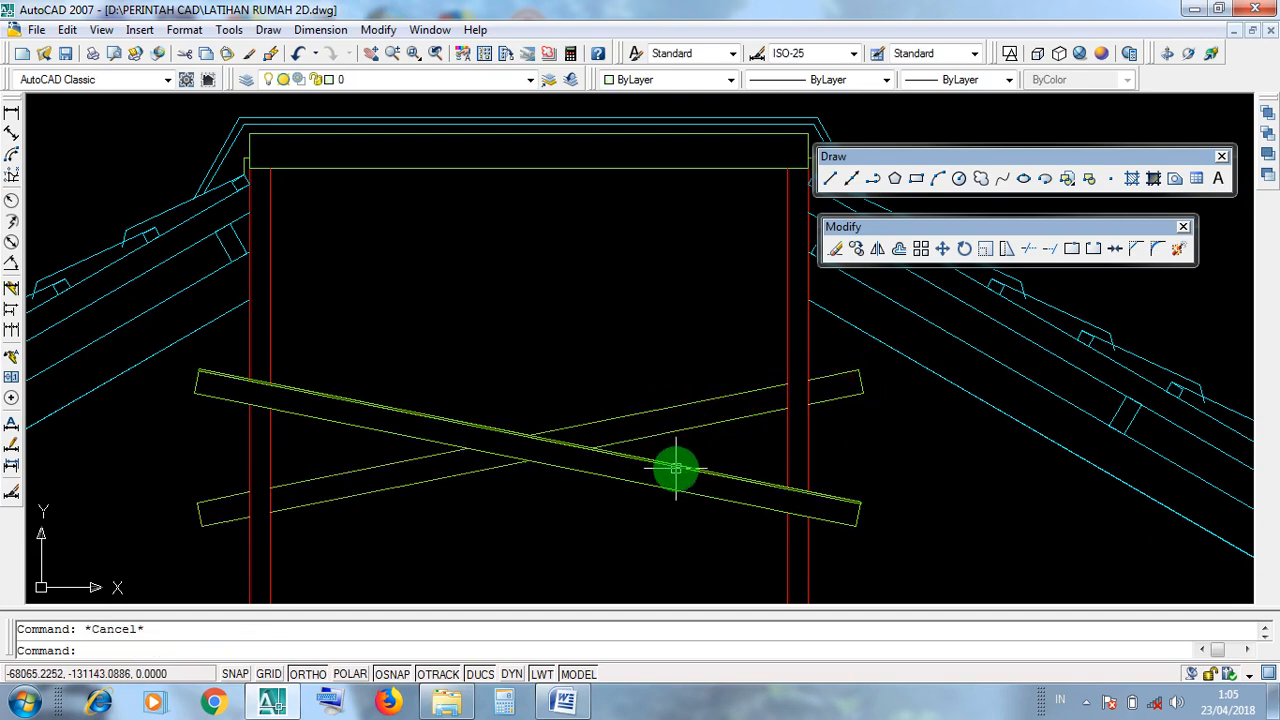
# Step: Examine the right-hand post's lines above, between and below the edges of the descending brace
pyautogui.click(674, 486)
pyautogui.press('Escape')
pyautogui.scroll(4, 760, 509)
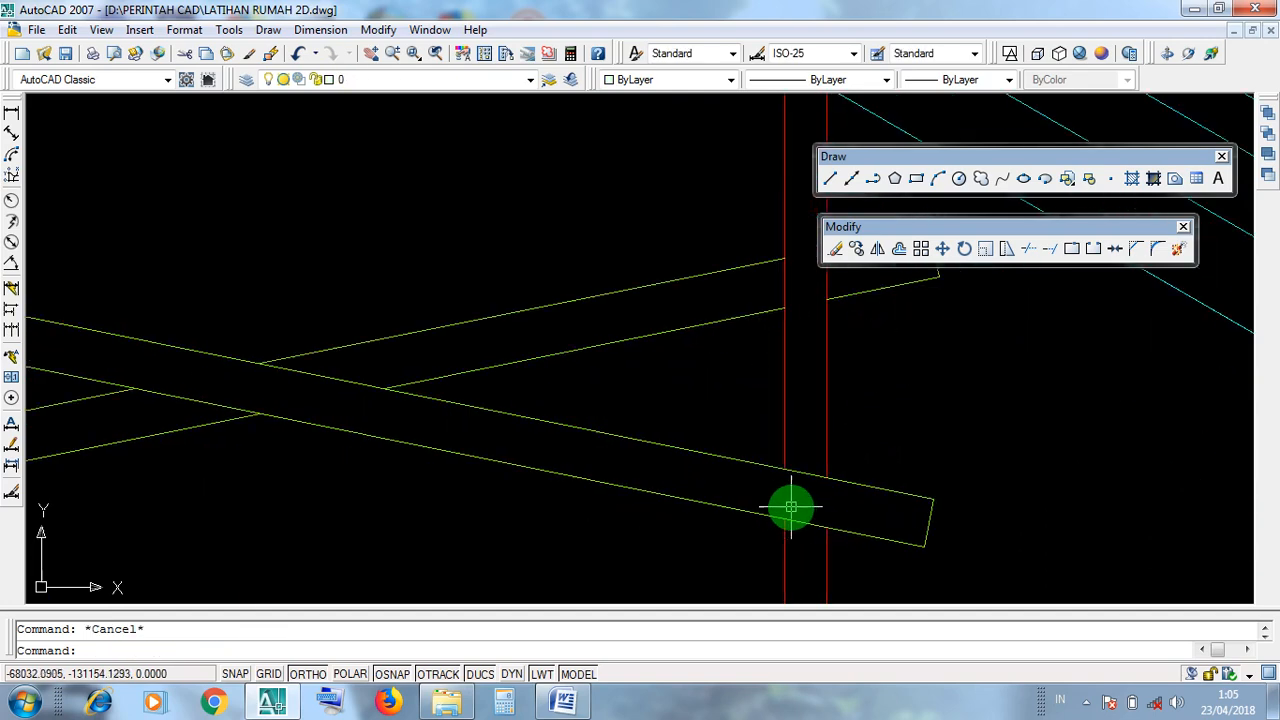
pyautogui.click(850, 508)
pyautogui.click(761, 484)
pyautogui.scroll(-4, 789, 491)
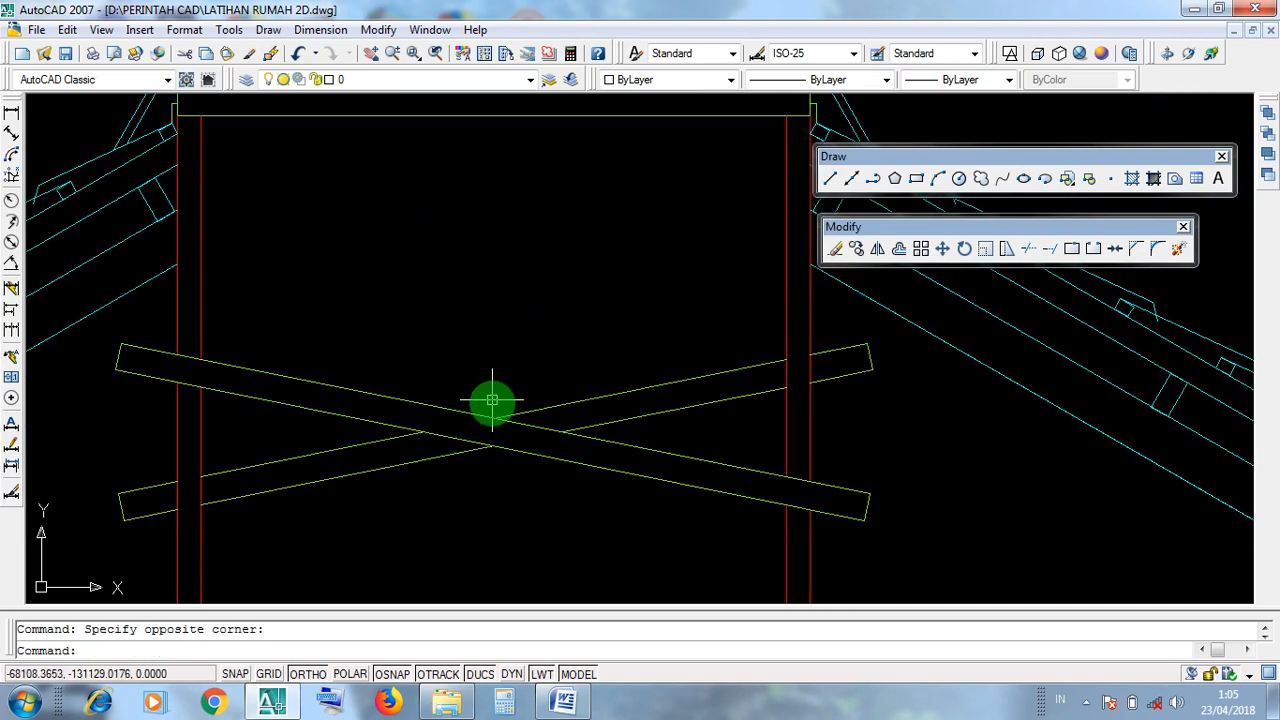
# Step: Examine the central crossing of the two braces and highlight the descending brace's edges running through it
pyautogui.scroll(3, 491, 403)
pyautogui.click(532, 471)
pyautogui.click(486, 460)
pyautogui.click(418, 437)
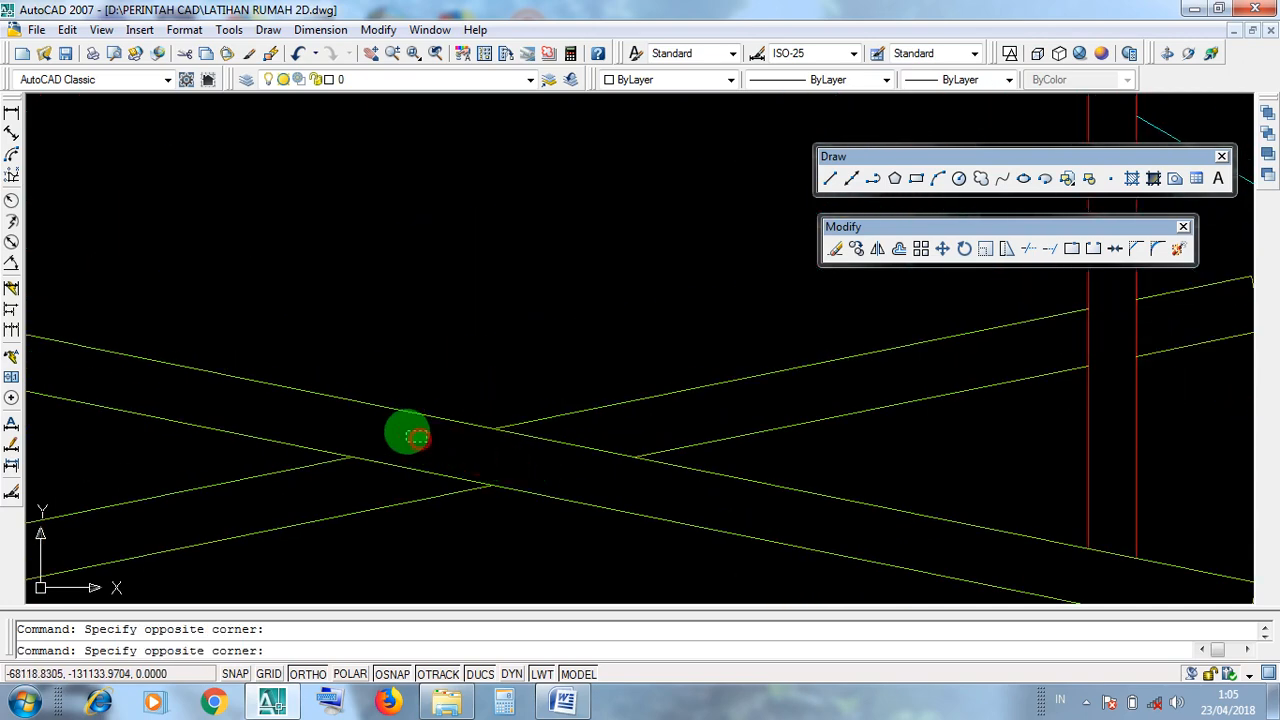
pyautogui.click(409, 433)
pyautogui.click(574, 502)
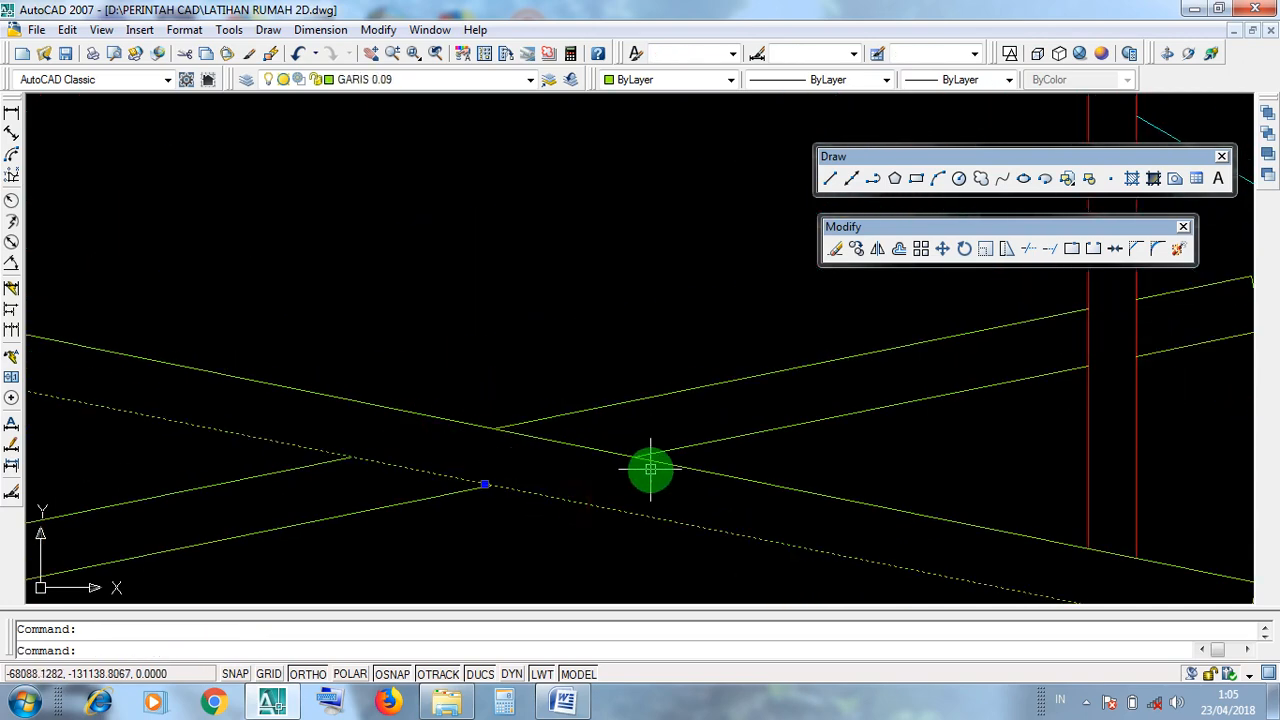
pyautogui.click(655, 460)
pyautogui.scroll(-3, 625, 481)
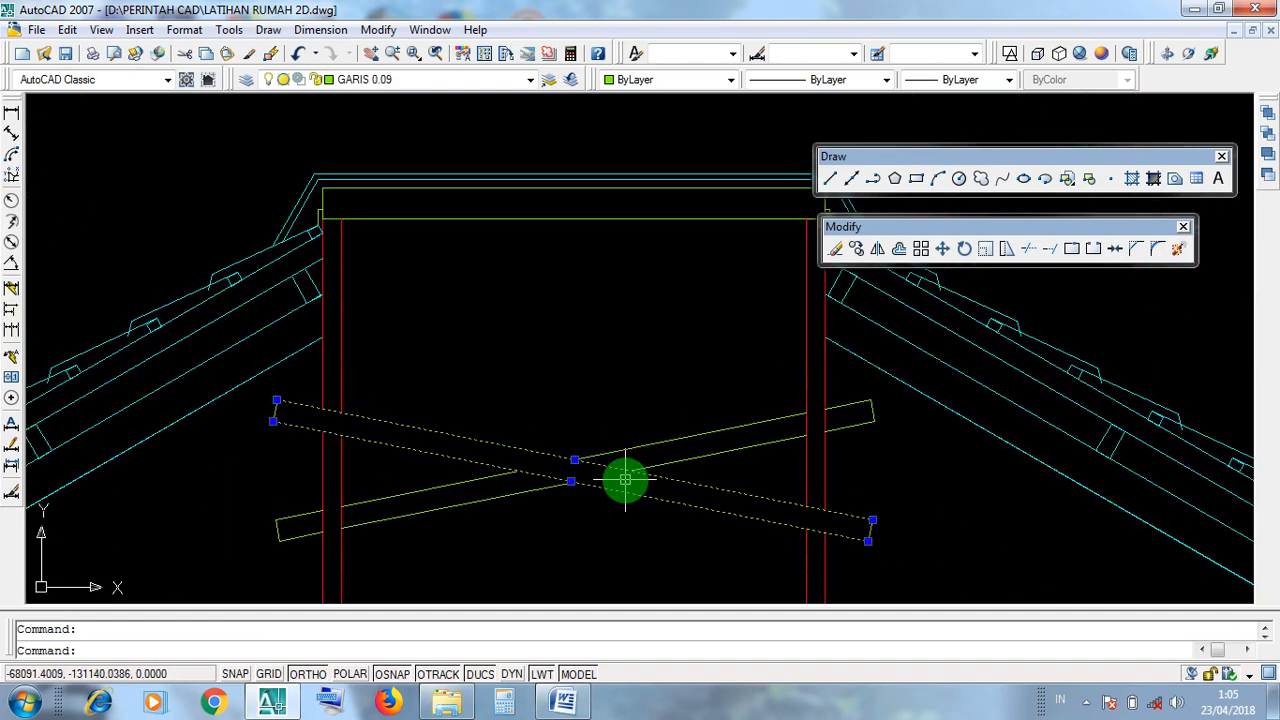
pyautogui.press('Escape')
# Step: Examine the ascending brace's left part and check for brace lines inside the left-hand post
pyautogui.click(394, 543)
pyautogui.click(380, 494)
pyautogui.scroll(2, 327, 534)
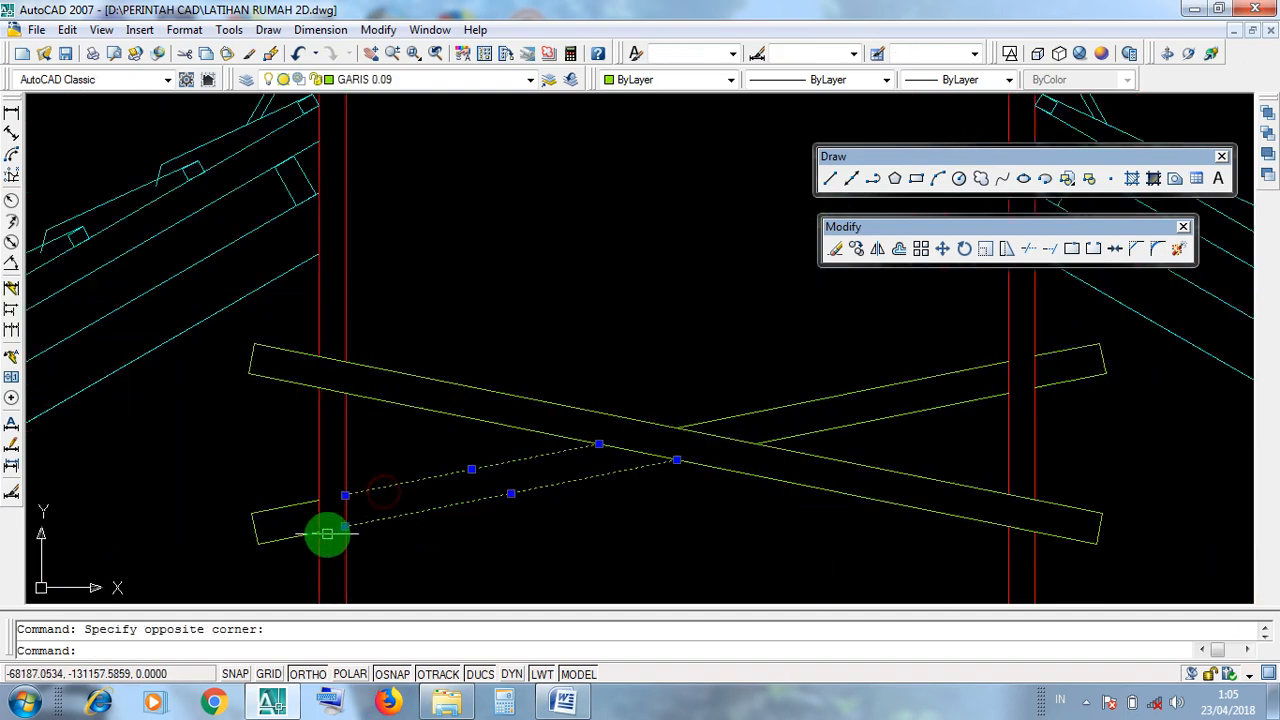
pyautogui.scroll(3, 330, 535)
pyautogui.press('Escape')
pyautogui.click(334, 538)
pyautogui.click(325, 424)
pyautogui.click(327, 540)
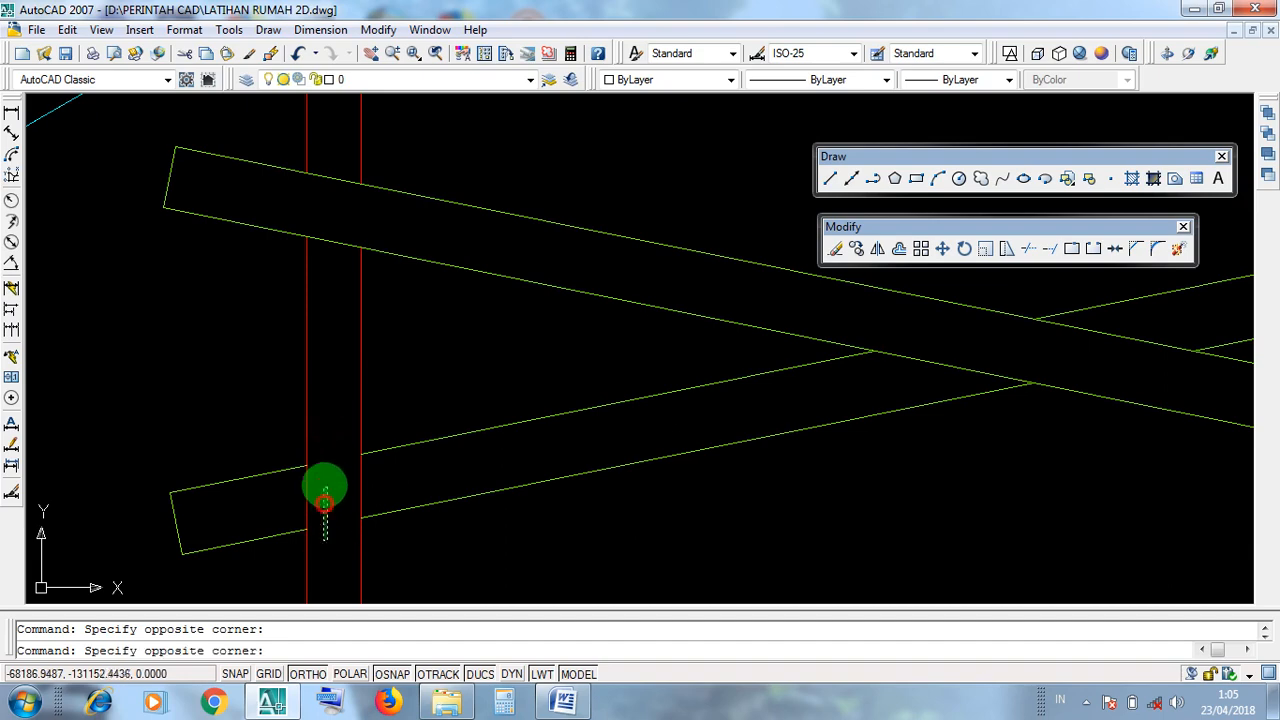
pyautogui.click(319, 450)
pyautogui.scroll(-2, 322, 454)
pyautogui.moveTo(699, 456); pyautogui.dragTo(539, 560, button='middle')
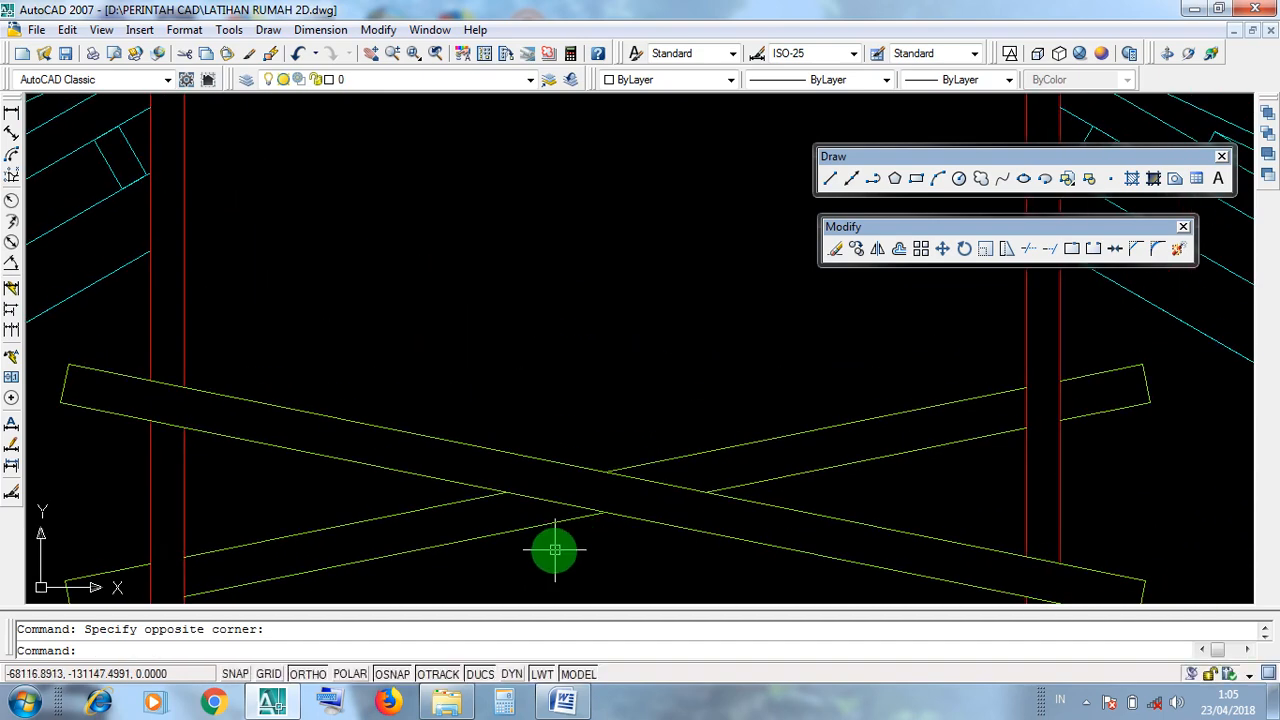
# Step: Check the central crossing for ascending brace lines between the edges of the descending brace
pyautogui.click(555, 549)
pyautogui.press('Escape')
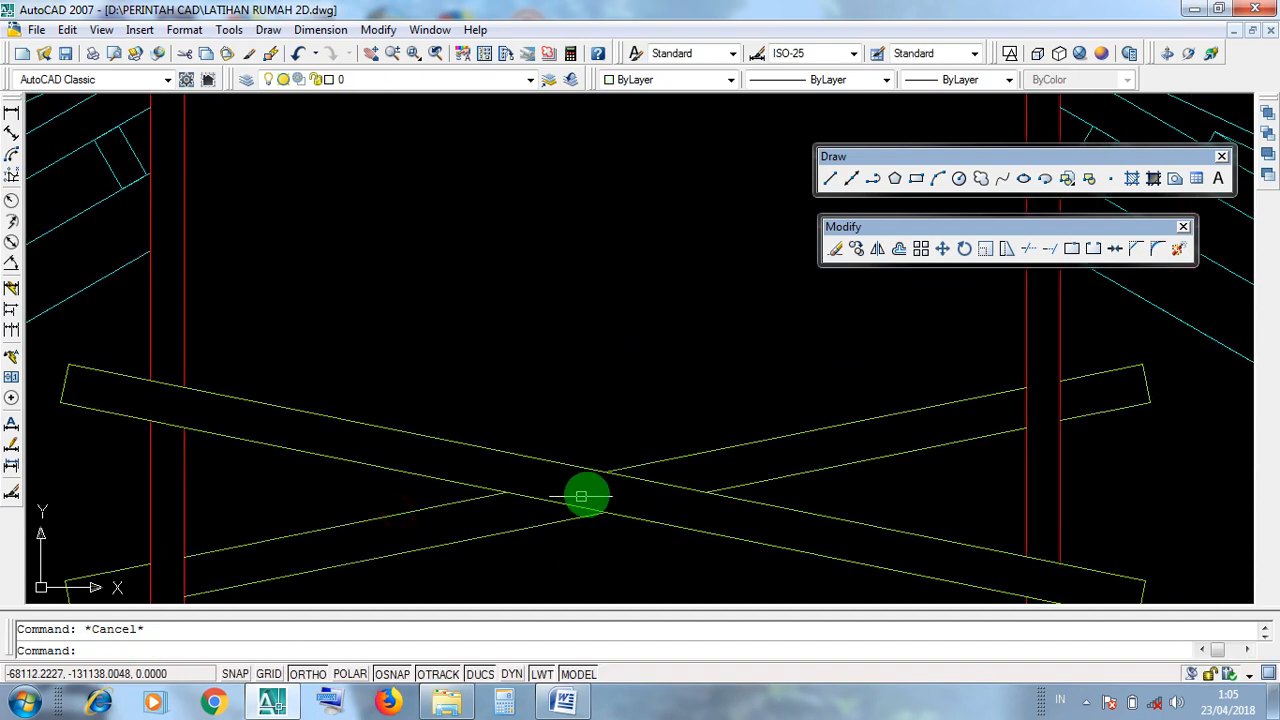
pyautogui.scroll(2, 585, 494)
pyautogui.click(677, 517)
pyautogui.click(646, 514)
pyautogui.click(543, 483)
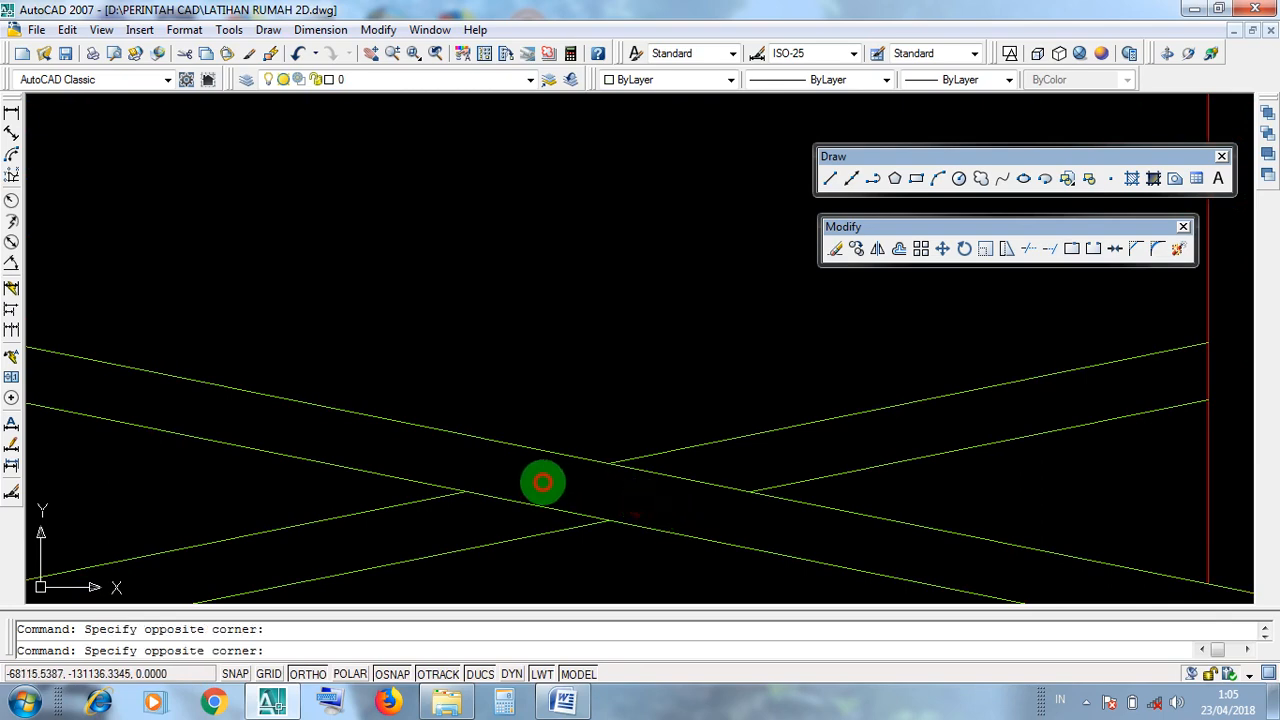
pyautogui.click(530, 472)
pyautogui.scroll(-2, 713, 490)
pyautogui.moveTo(890, 488); pyautogui.dragTo(648, 532, button='middle')
# Step: Highlight the ascending brace's edges right of the central crossing and check for brace lines inside the right-hand post
pyautogui.click(706, 507)
pyautogui.click(703, 431)
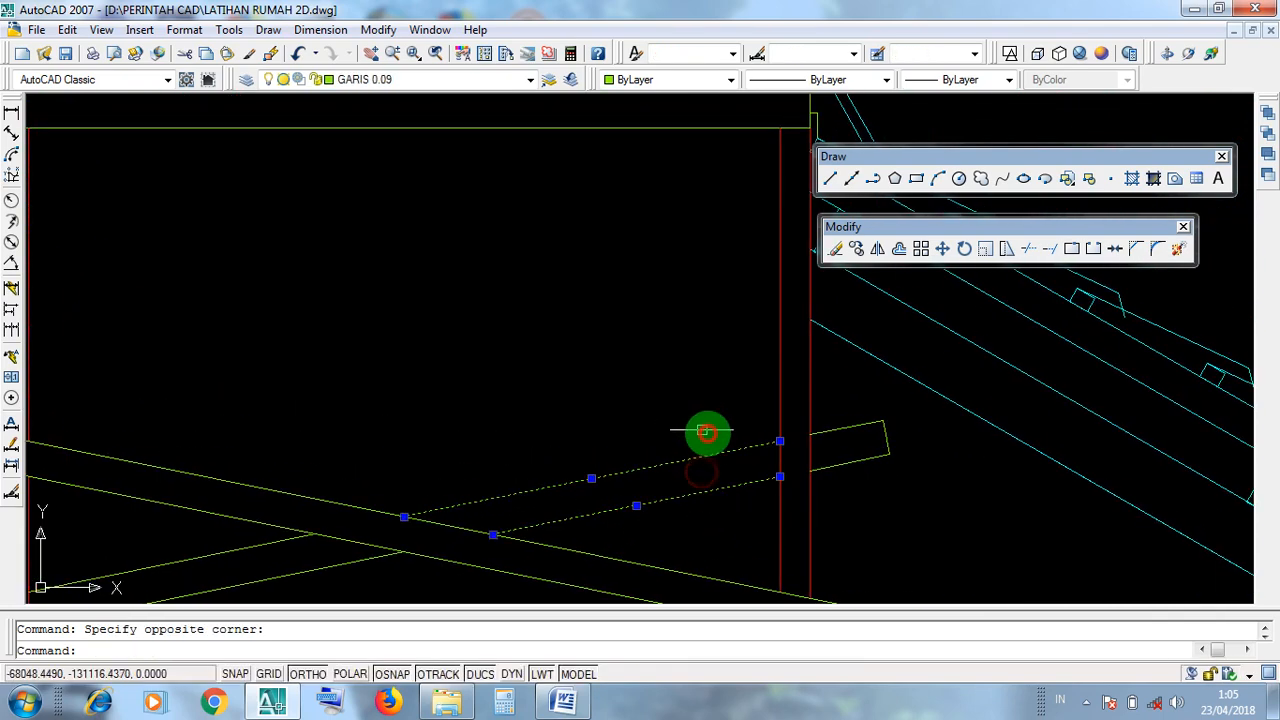
pyautogui.scroll(4, 826, 475)
pyautogui.press('Escape')
pyautogui.click(765, 499)
pyautogui.click(761, 341)
pyautogui.scroll(-5, 753, 458)
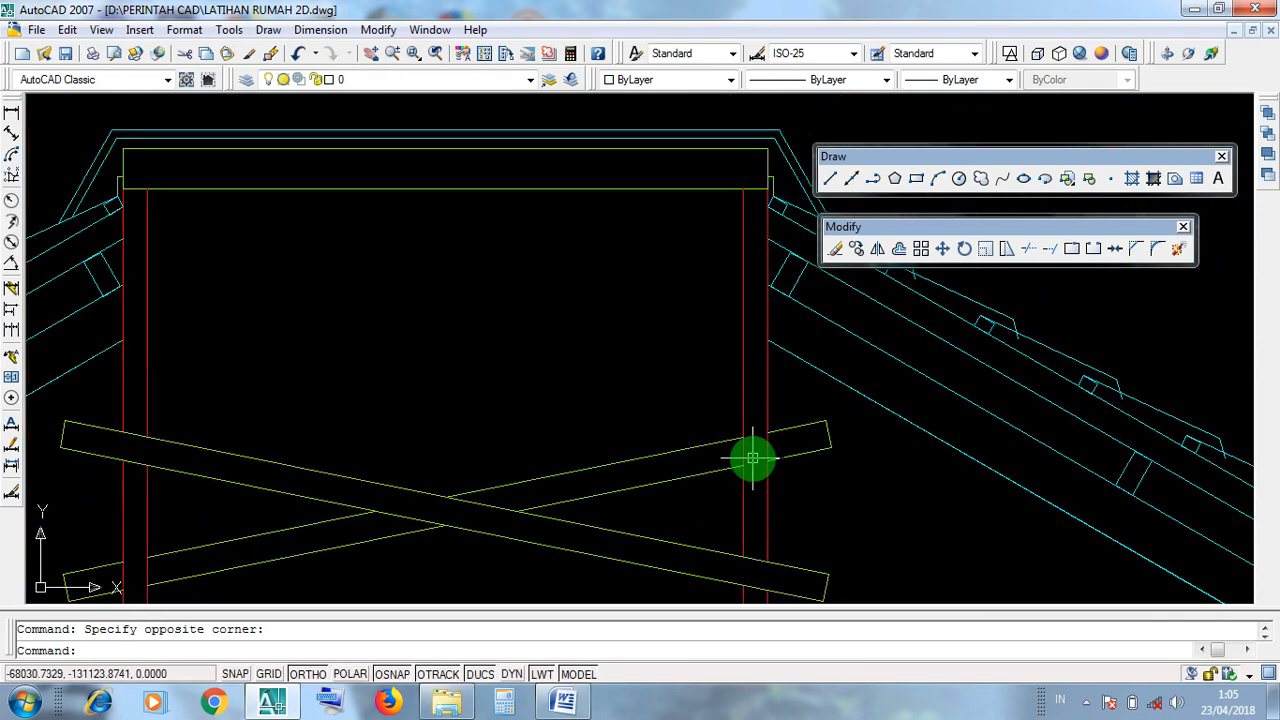
# Step: Highlight the whole ascending brace from its right end to its left end, then clear the selection
pyautogui.click(696, 490)
pyautogui.click(657, 392)
pyautogui.click(839, 482)
pyautogui.click(810, 412)
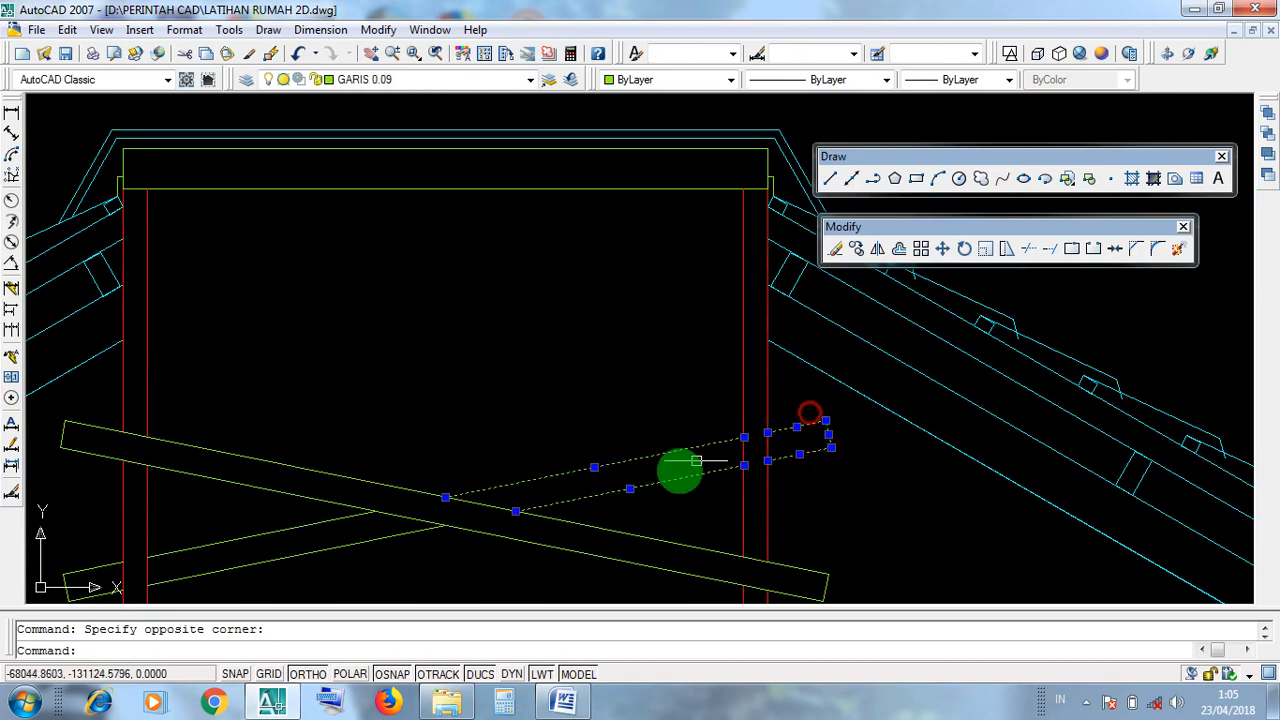
pyautogui.moveTo(614, 489); pyautogui.dragTo(820, 414, button='middle')
pyautogui.click(484, 517)
pyautogui.click(438, 449)
pyautogui.click(299, 536)
pyautogui.click(272, 505)
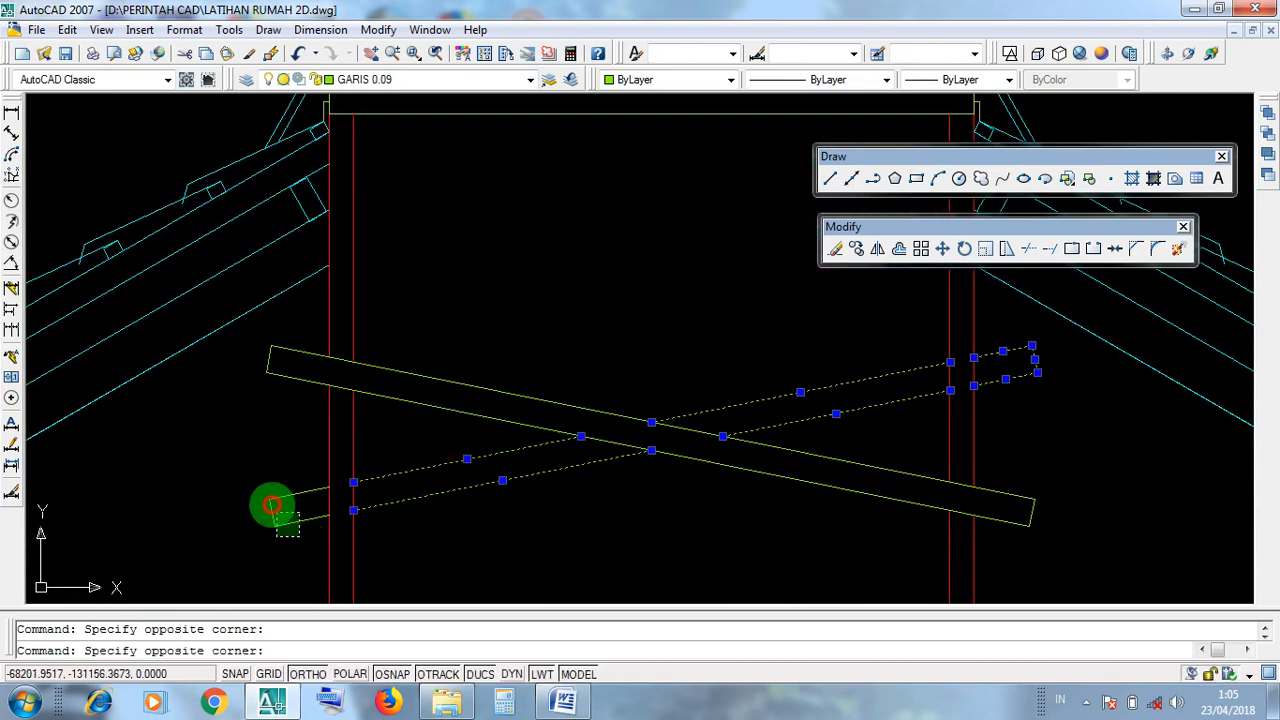
pyautogui.press('Escape')
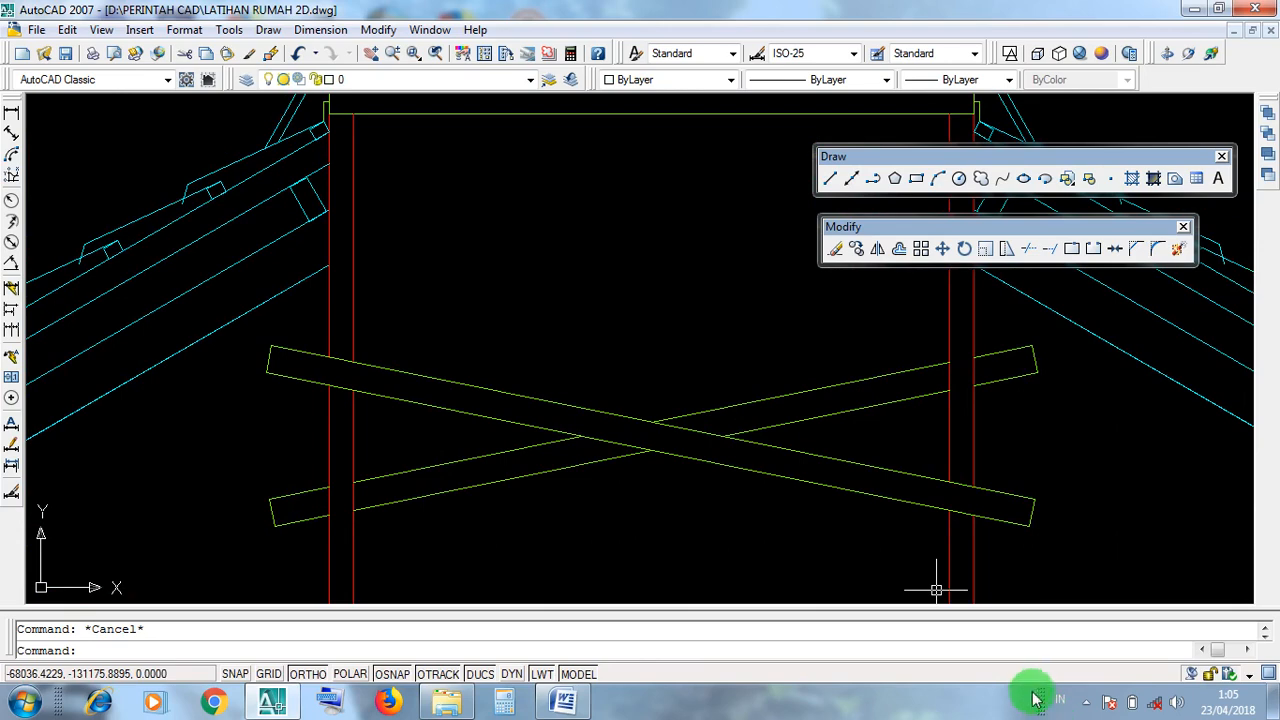
pyautogui.click(1085, 704)
pyautogui.rightClick(1114, 586)
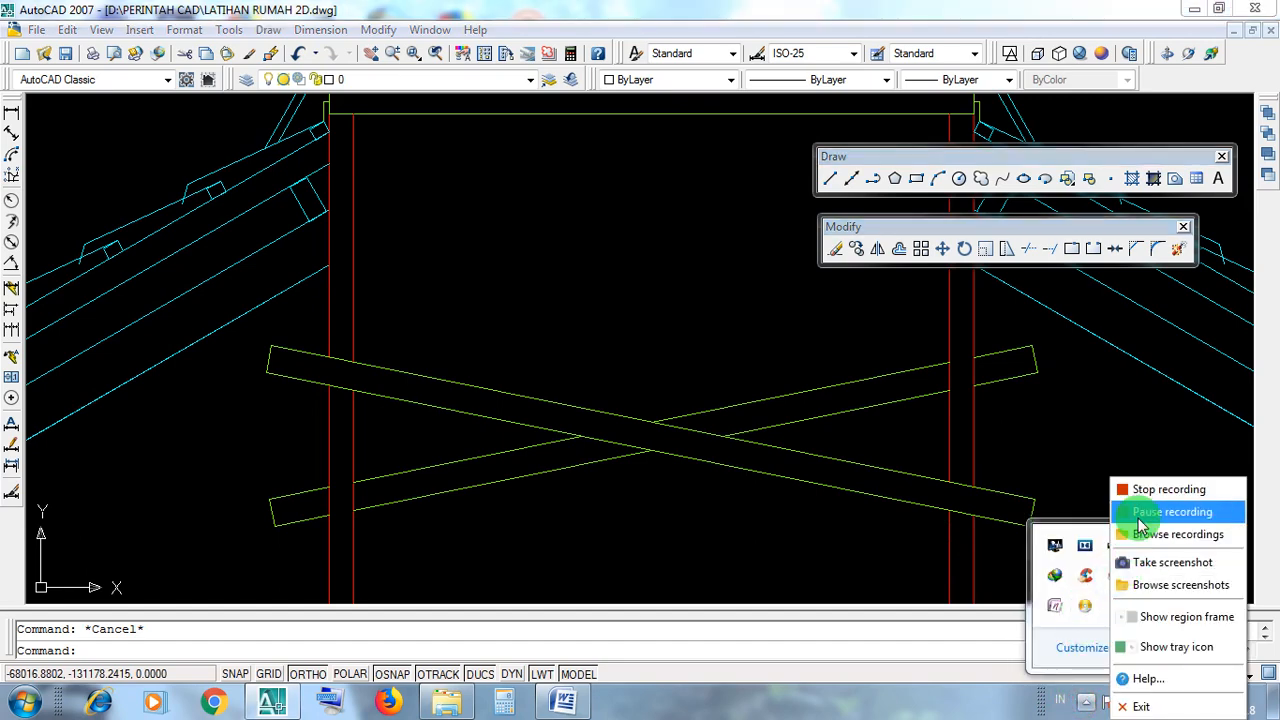
pyautogui.click(1143, 514)
pyautogui.click(880, 542)
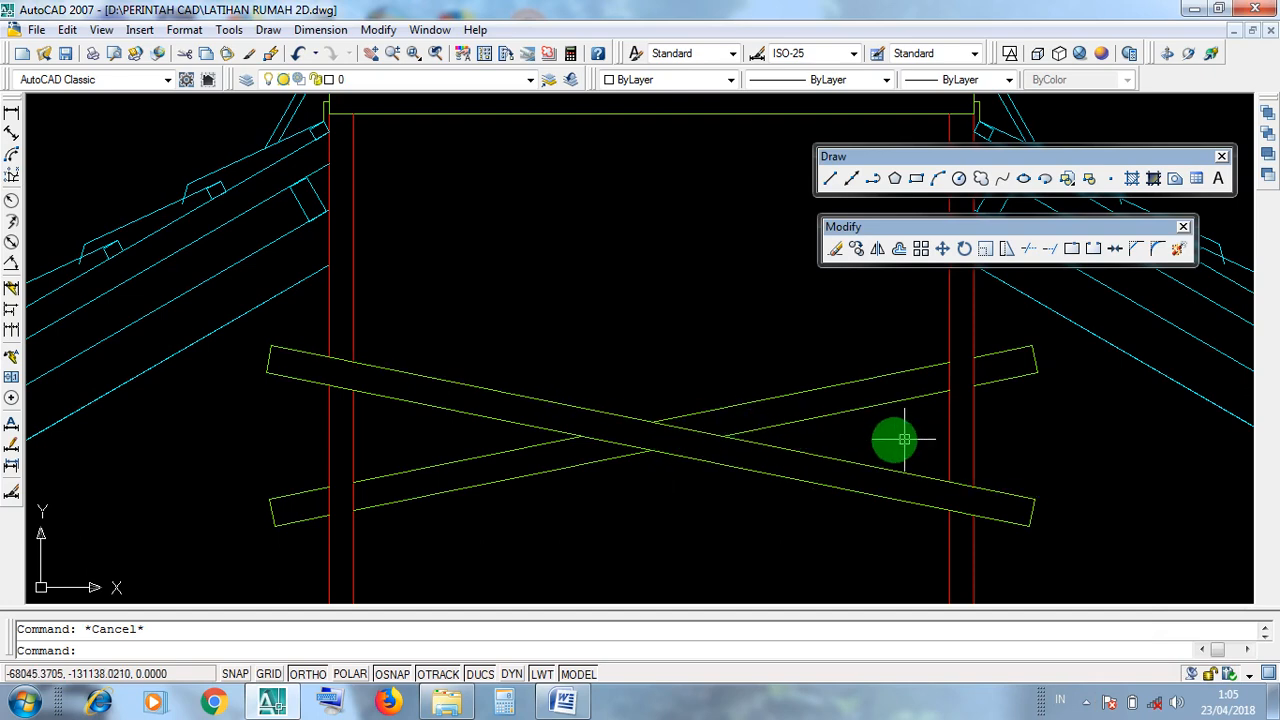
# Step: Highlight both long edges of the descending brace in the reference roof section, then clear the selection
pyautogui.scroll(-2, 789, 429)
pyautogui.moveTo(895, 424); pyautogui.dragTo(786, 374, button='middle')
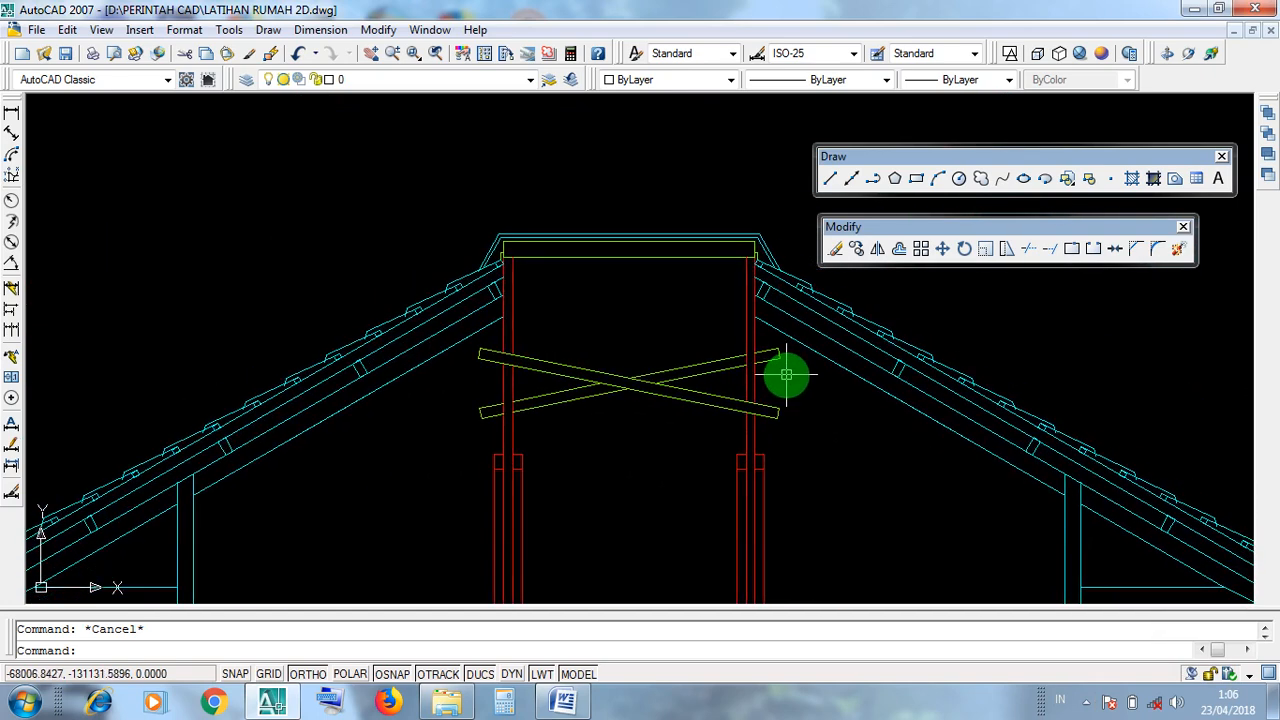
pyautogui.scroll(3, 605, 361)
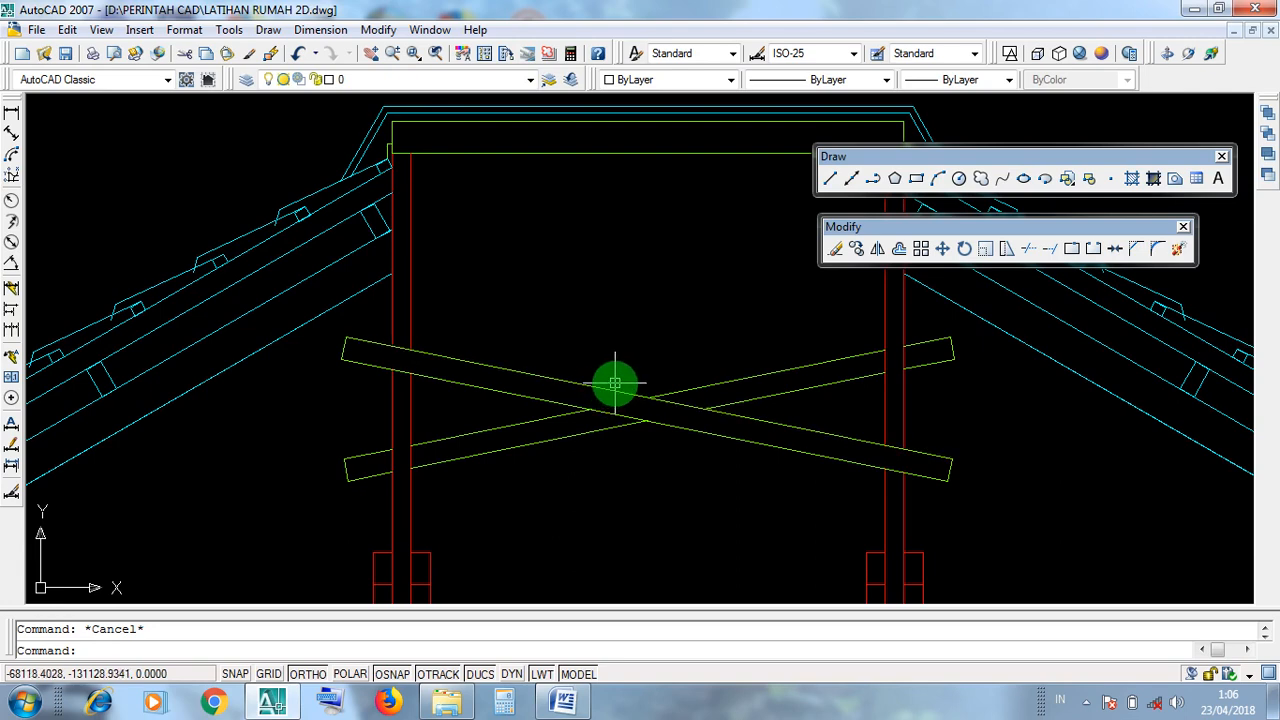
pyautogui.scroll(2, 615, 383)
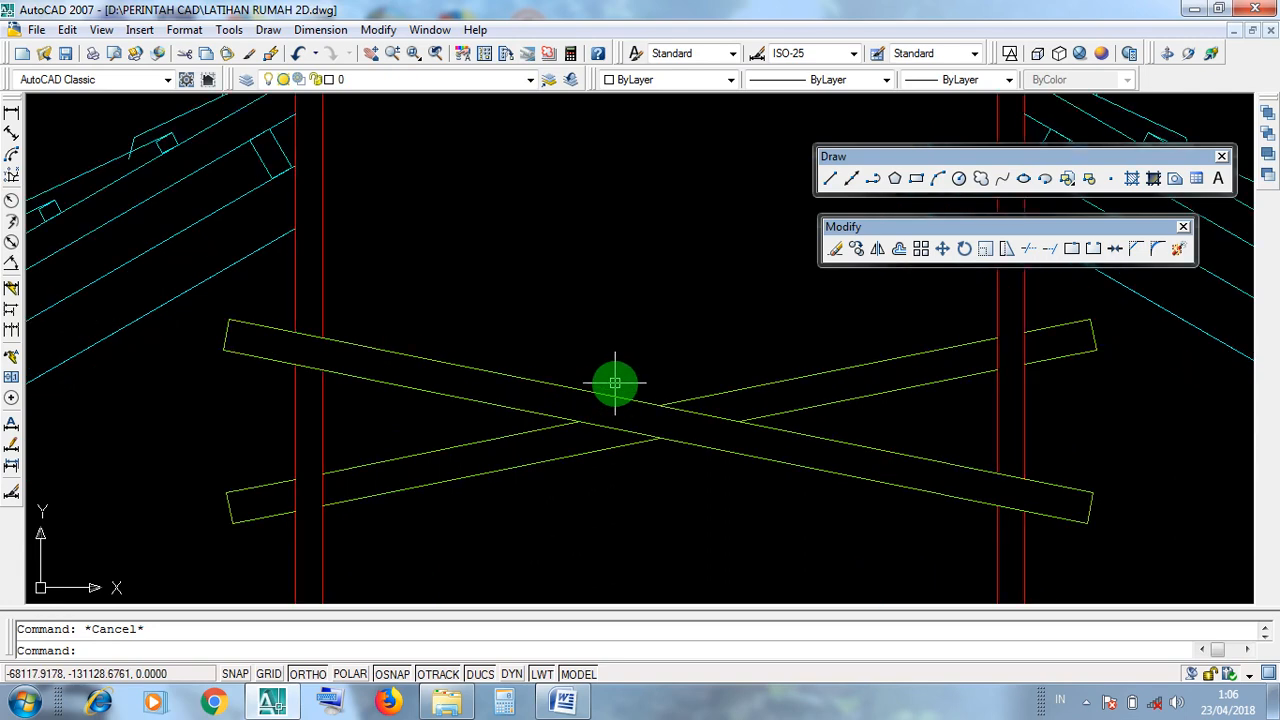
pyautogui.click(507, 373)
pyautogui.click(483, 402)
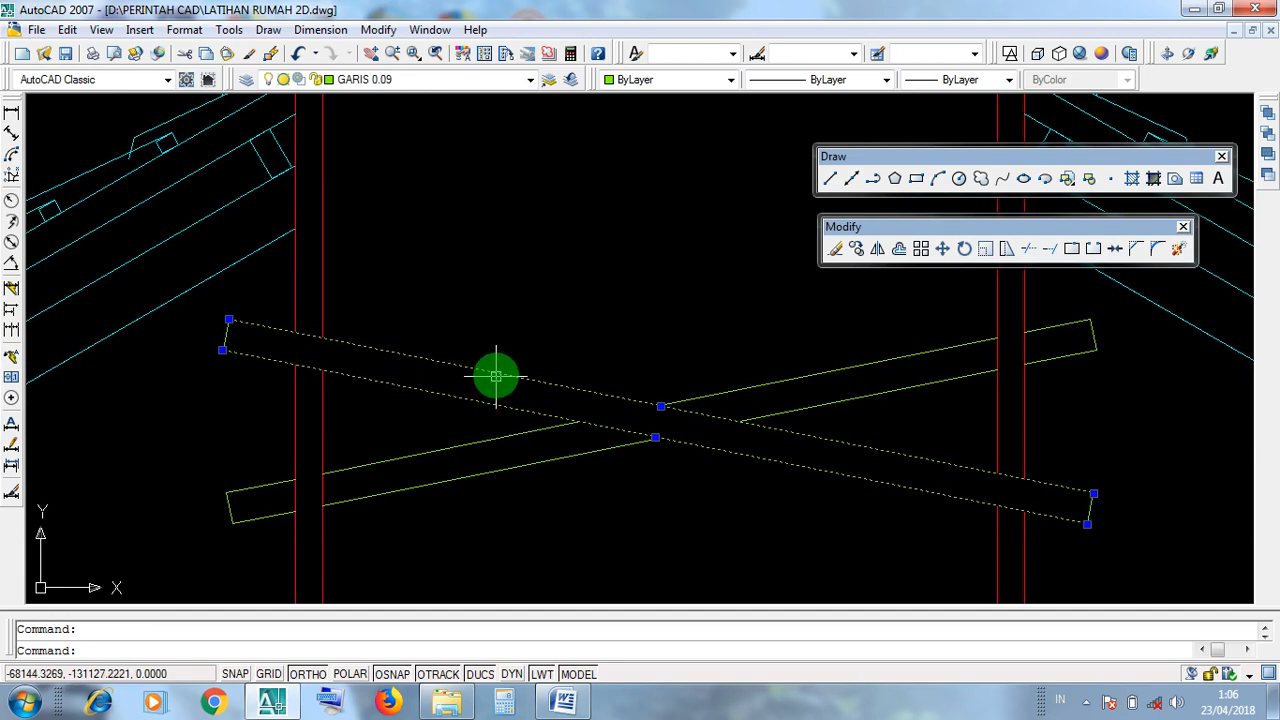
pyautogui.scroll(2, 488, 385)
pyautogui.press('Escape')
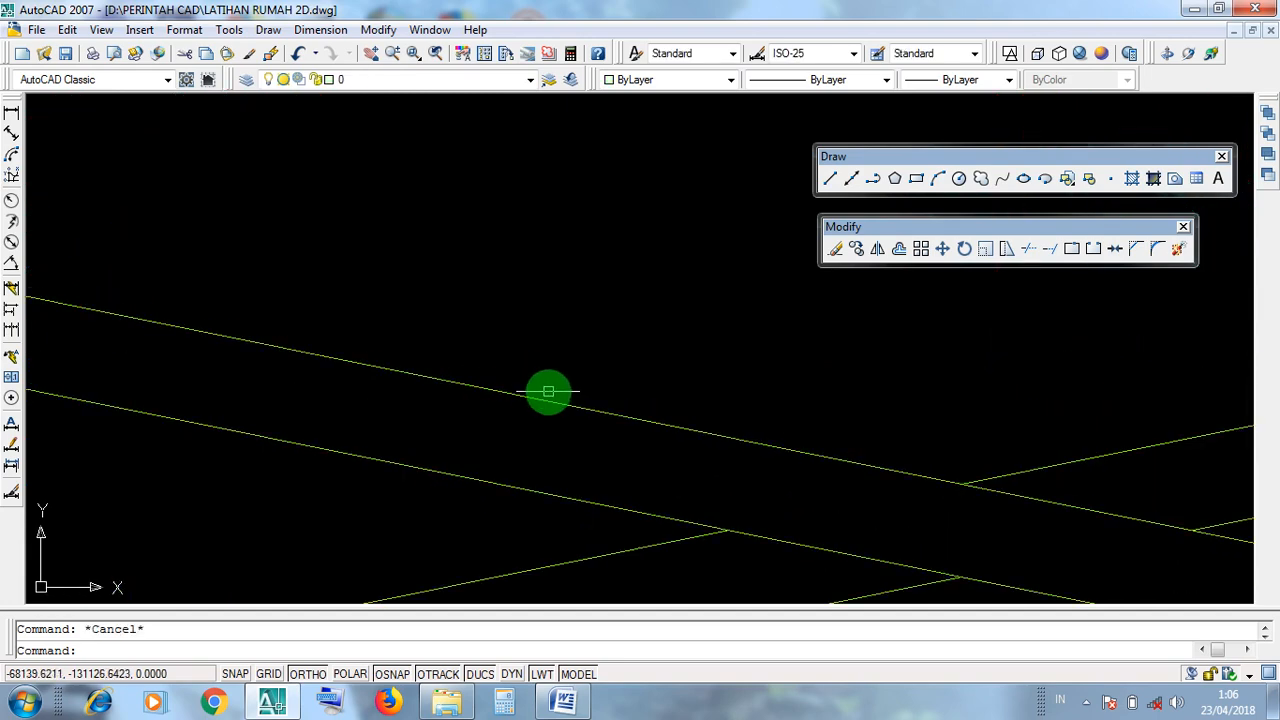
# Step: Examine the descending brace's upper edge up close, then highlight its upper and lower edges and clear the selection
pyautogui.click(548, 389)
pyautogui.click(456, 350)
pyautogui.press('Escape')
pyautogui.scroll(-3, 570, 383)
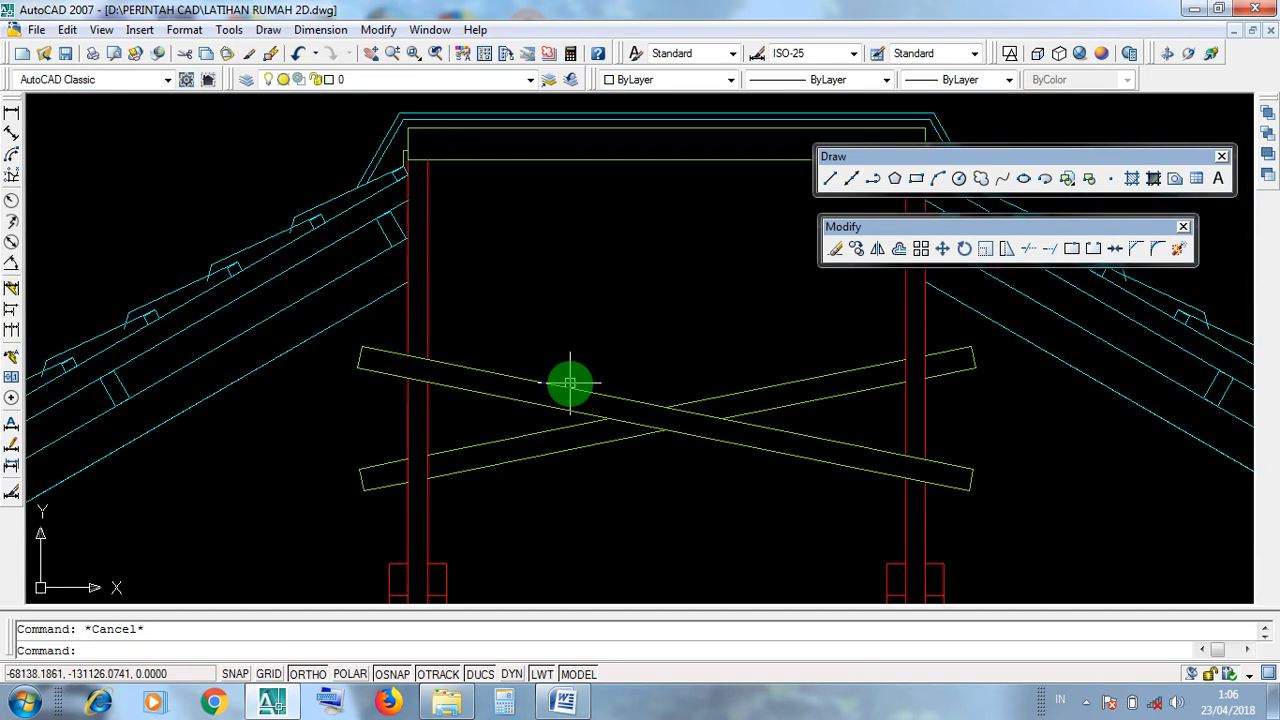
pyautogui.scroll(1, 588, 381)
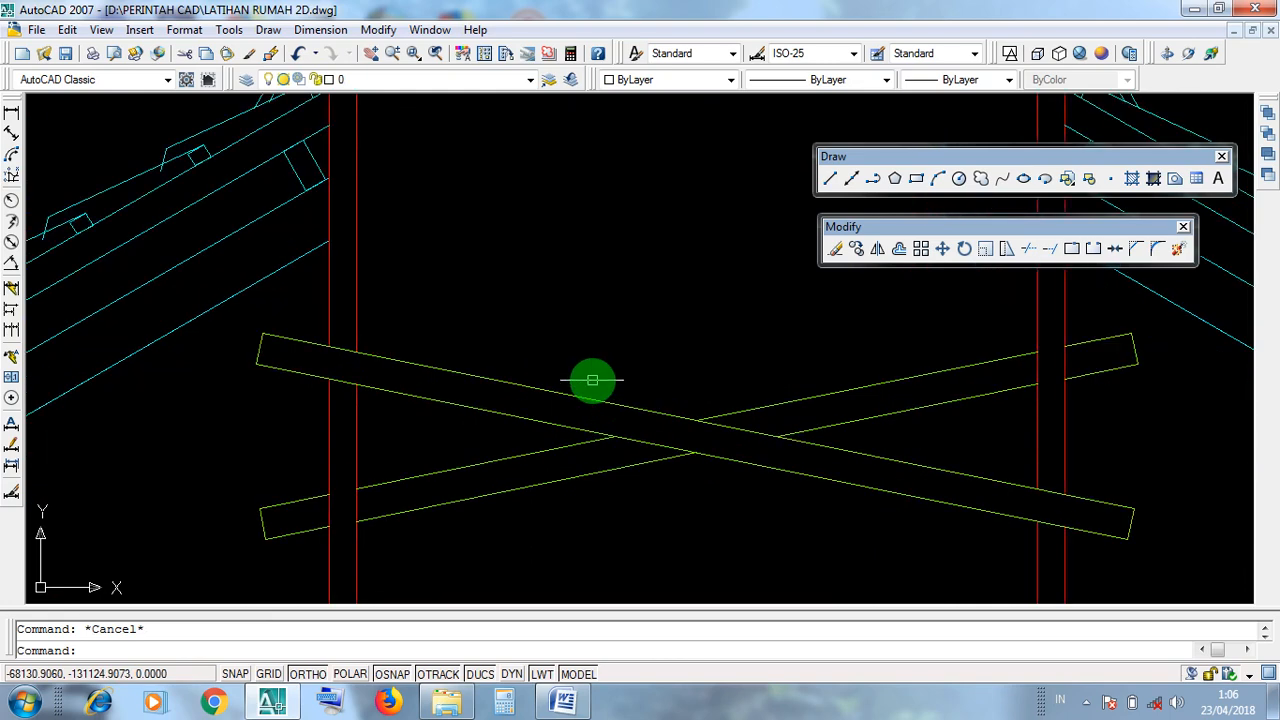
pyautogui.scroll(-1, 591, 380)
pyautogui.scroll(1, 592, 380)
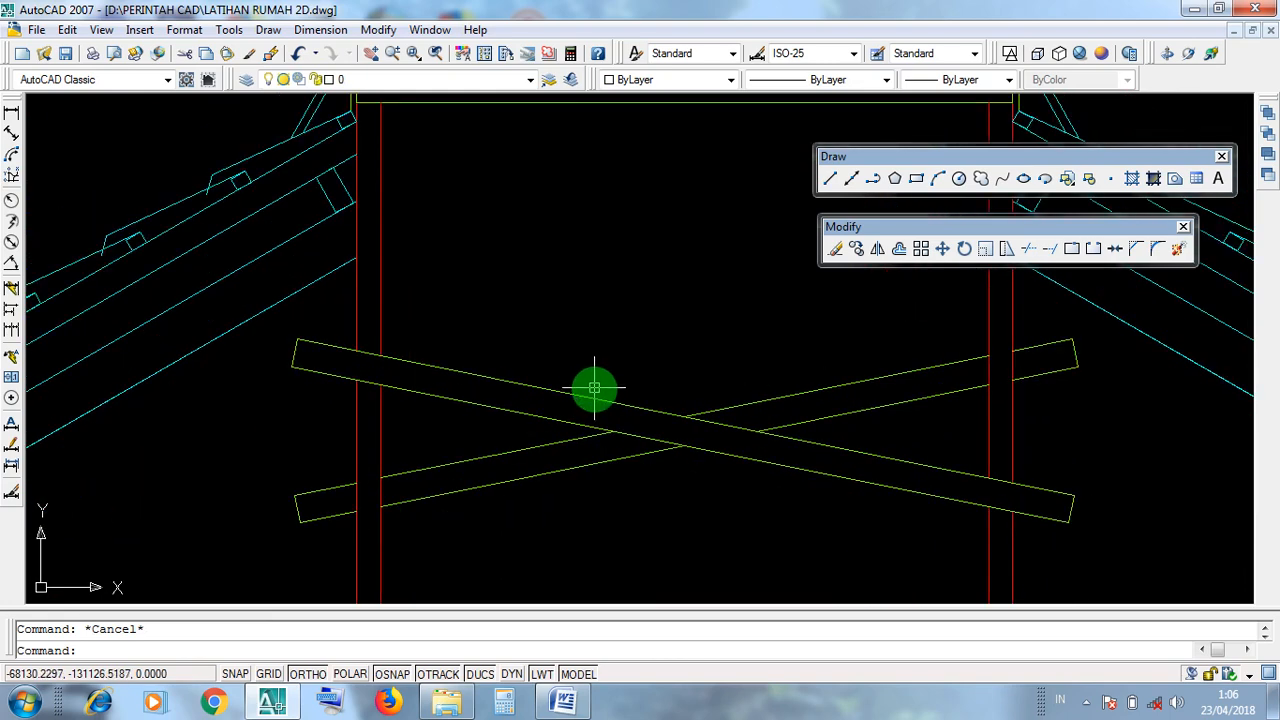
pyautogui.click(563, 393)
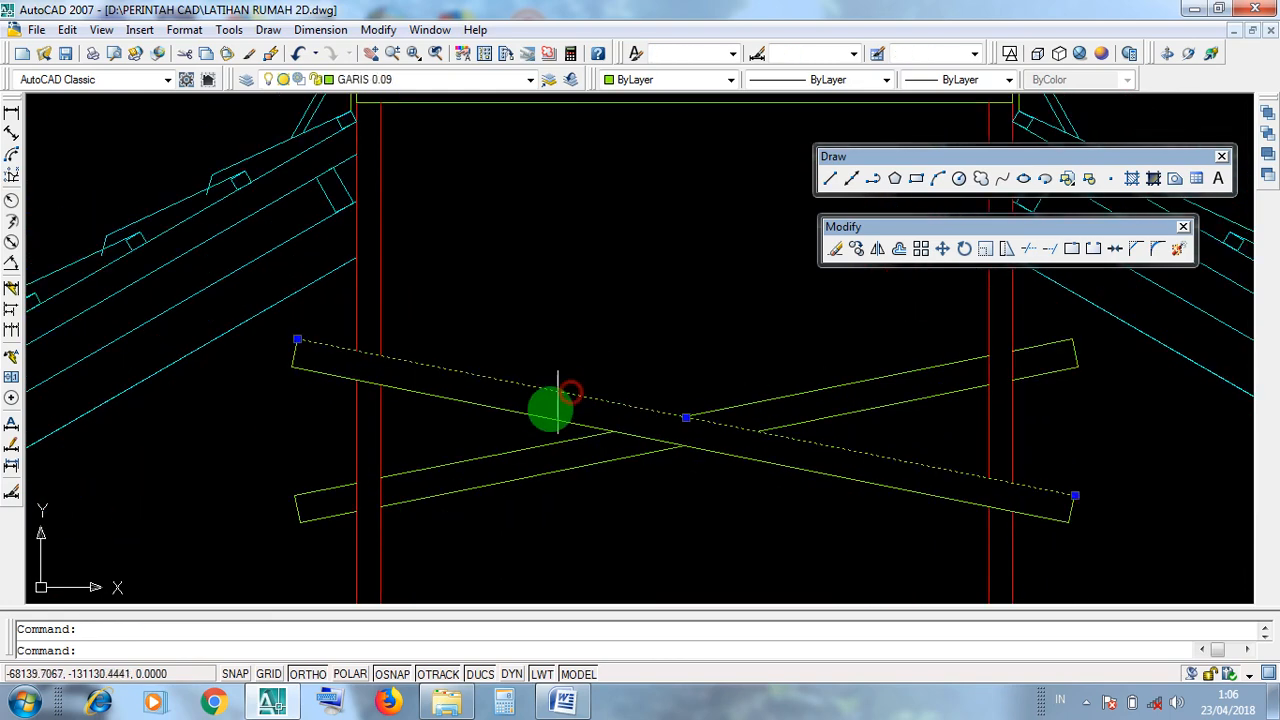
pyautogui.click(545, 417)
pyautogui.press('Escape')
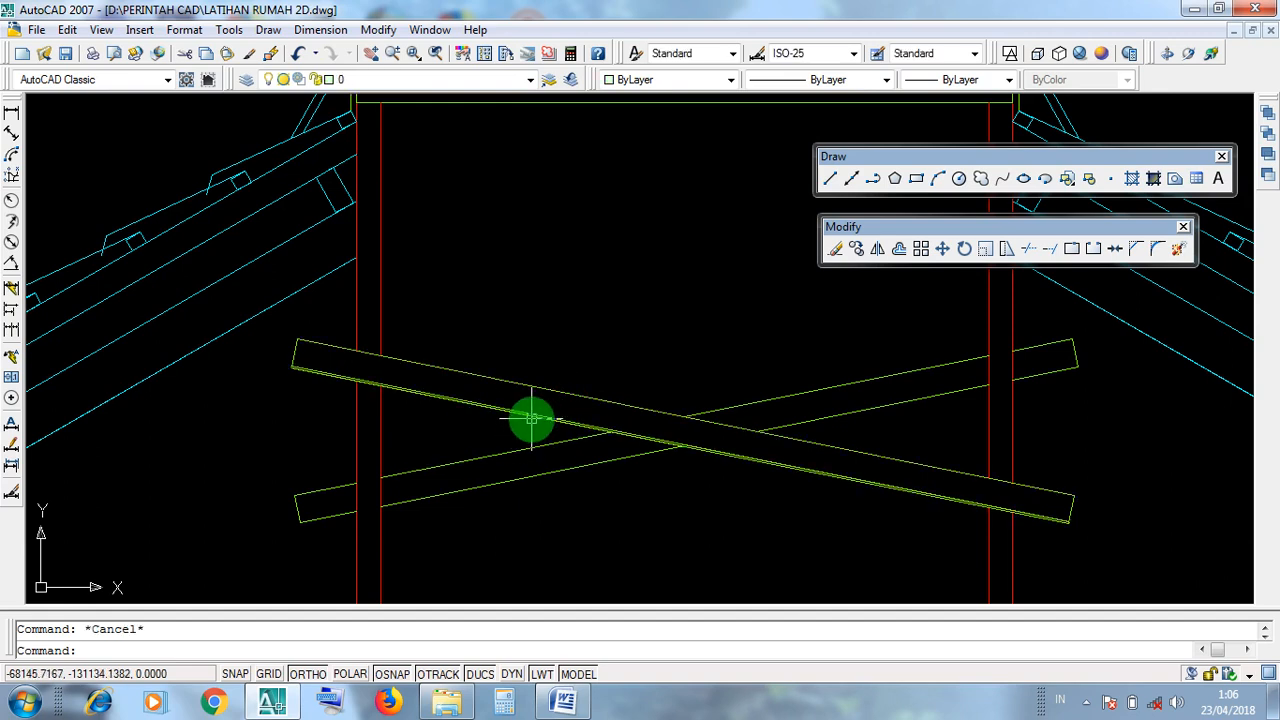
# Step: Highlight the descending brace's long edges again, followed by the ascending brace's lower edge left of the crossing, and clear the selection
pyautogui.click(528, 414)
pyautogui.click(549, 391)
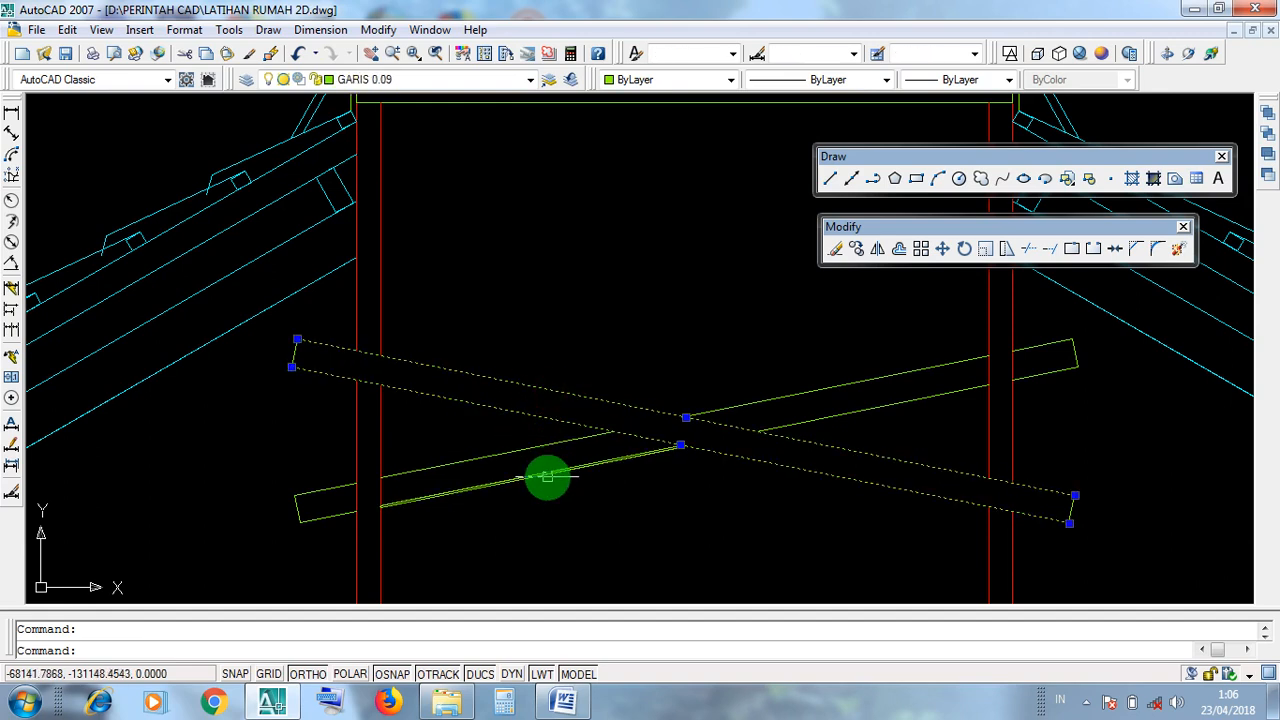
pyautogui.press('Escape')
pyautogui.click(551, 473)
pyautogui.press('Escape')
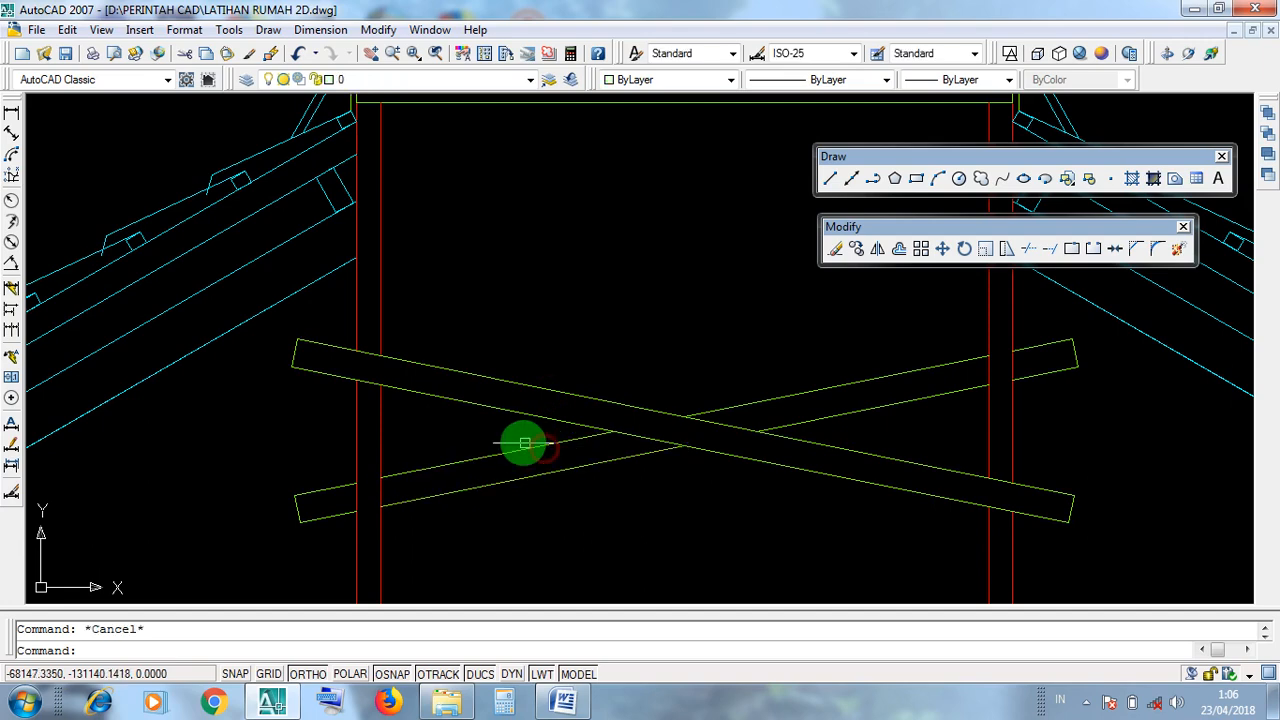
# Step: Locate the unfinished ATAP PERISAI TUNGGAL section and examine its roof truss between the two central posts, without keeping any selection
pyautogui.scroll(-8, 683, 438)
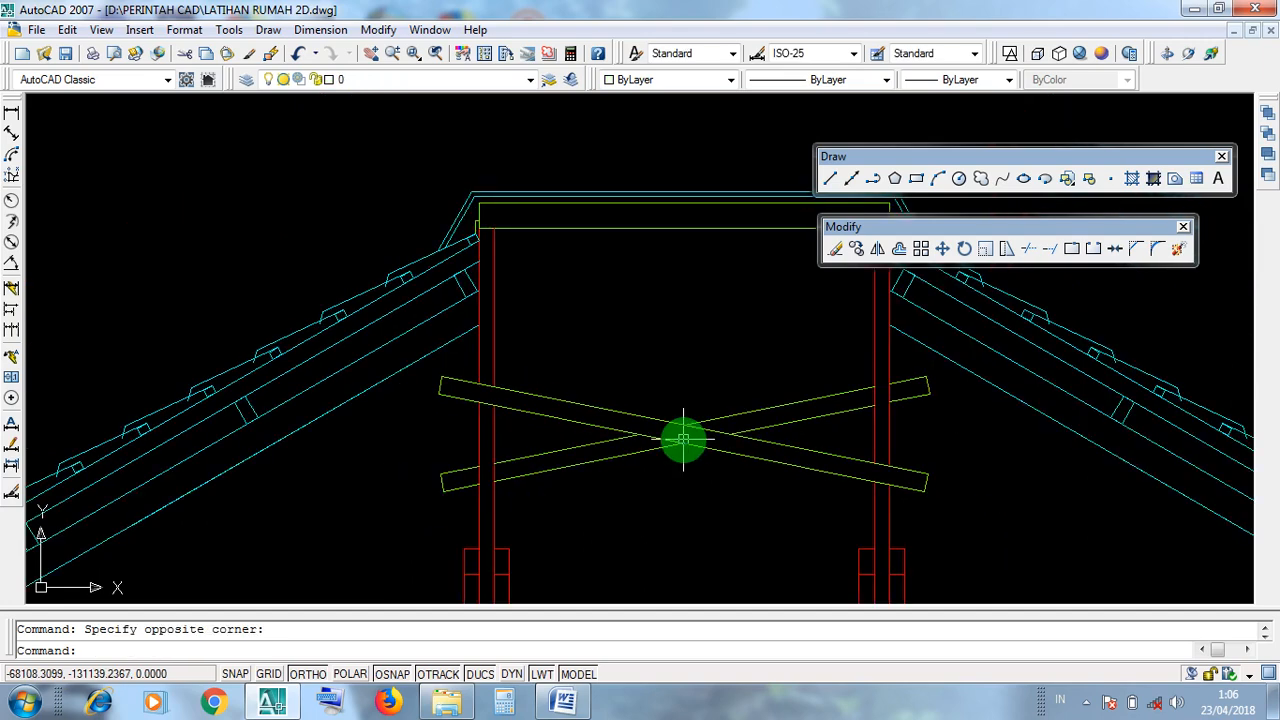
pyautogui.scroll(-10, 683, 438)
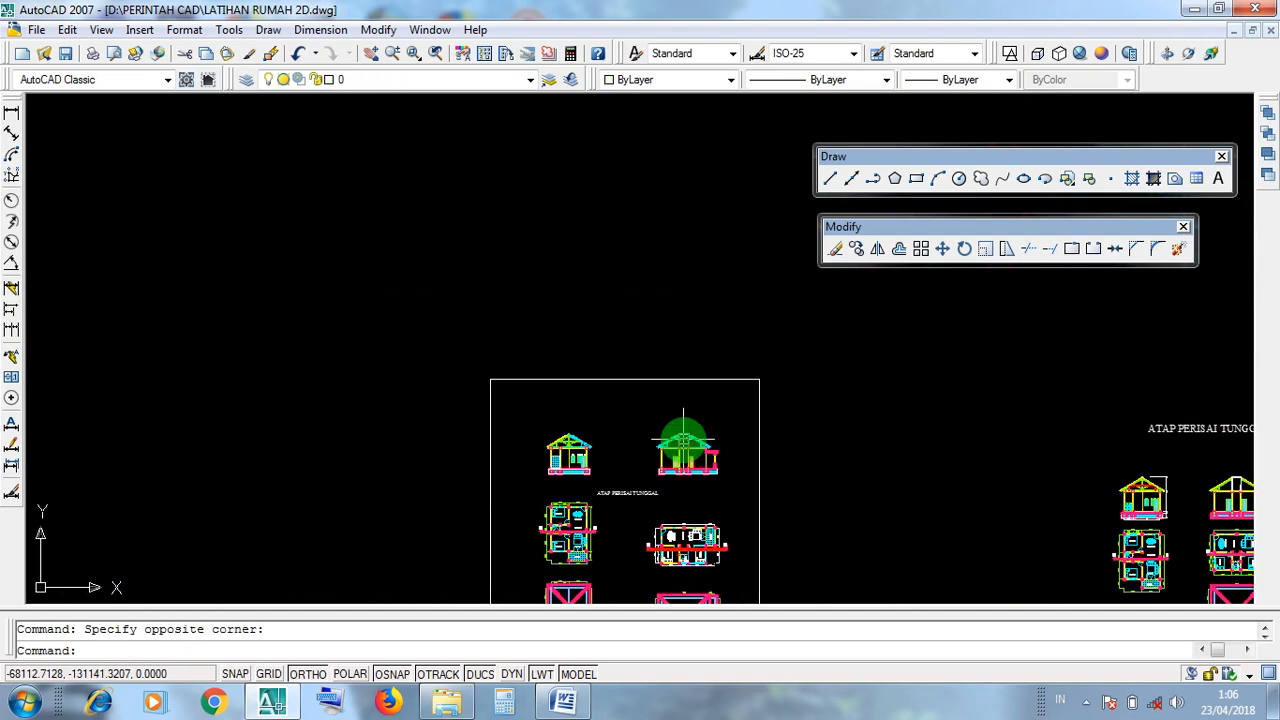
pyautogui.scroll(12, 1083, 391)
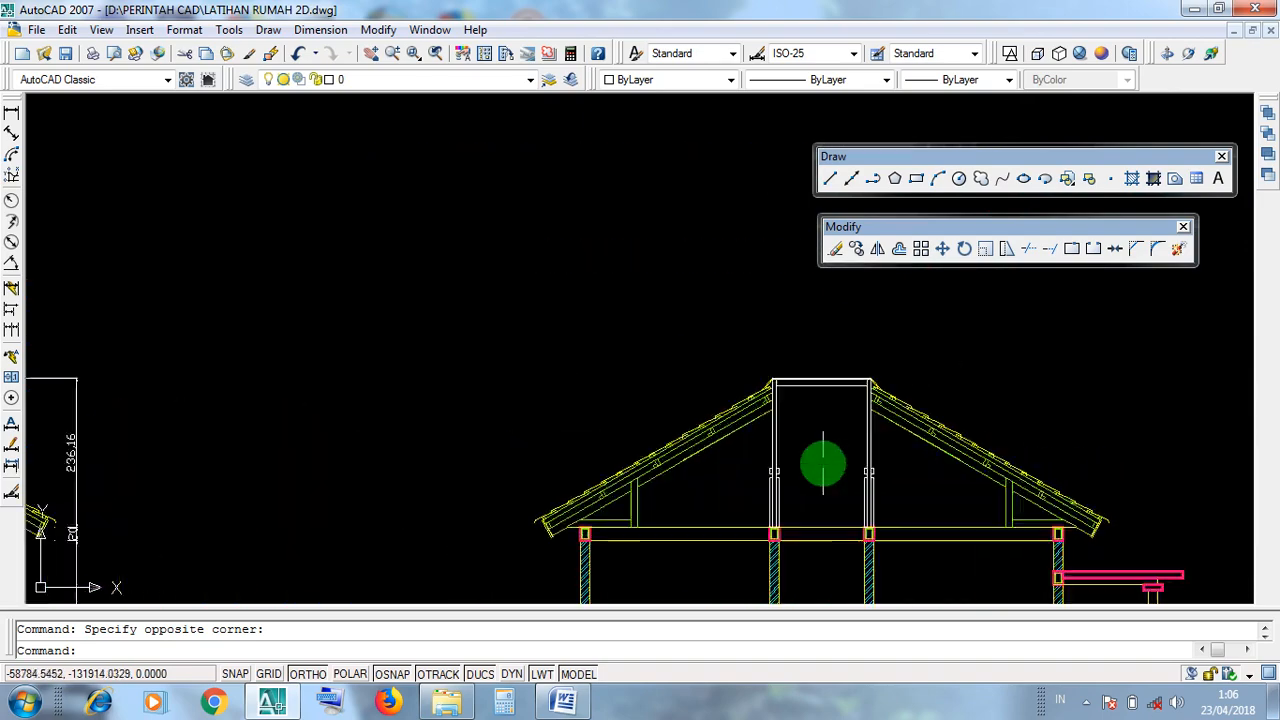
pyautogui.scroll(2, 862, 466)
pyautogui.moveTo(662, 413); pyautogui.dragTo(680, 409, button='middle')
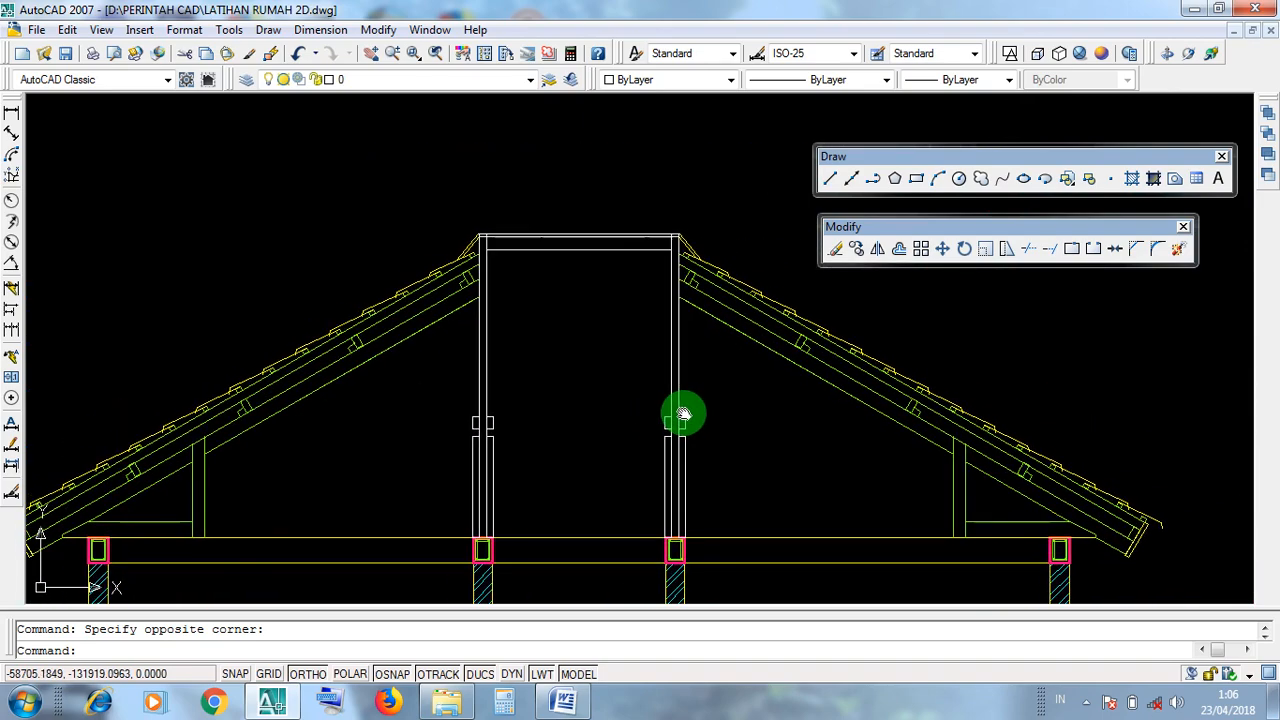
pyautogui.scroll(-3, 677, 386)
pyautogui.scroll(3, 662, 390)
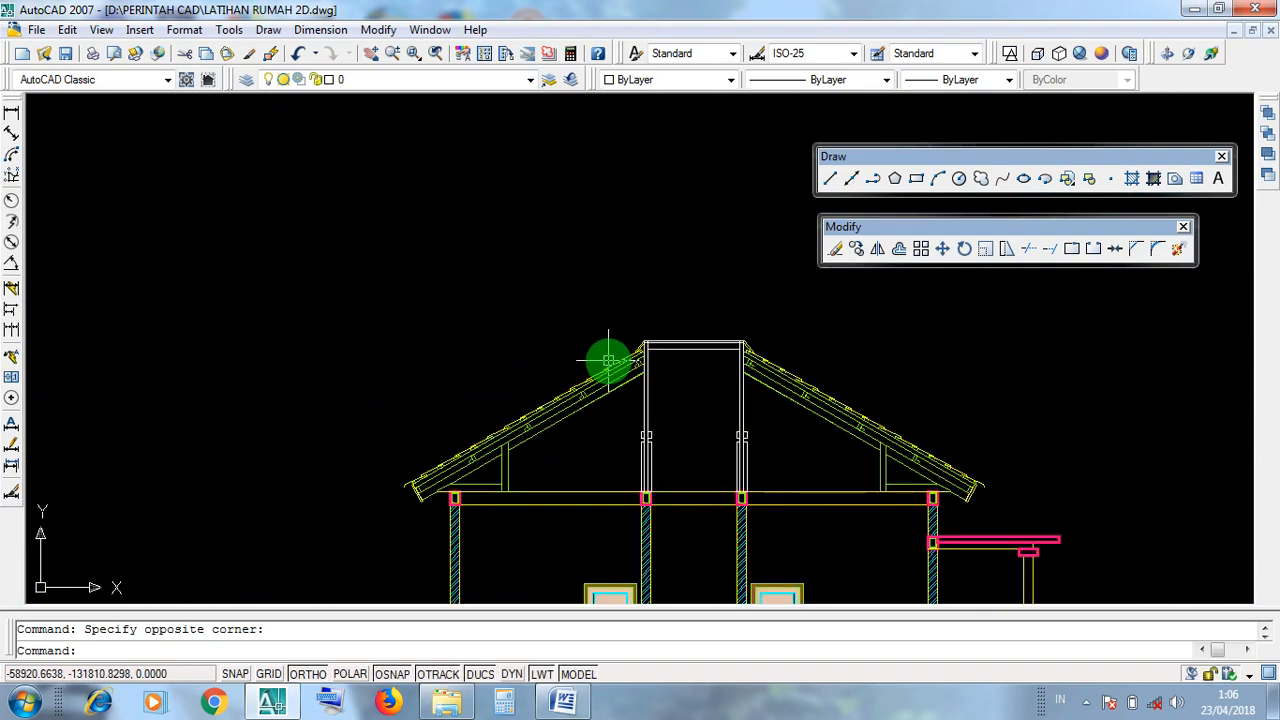
pyautogui.click(386, 290)
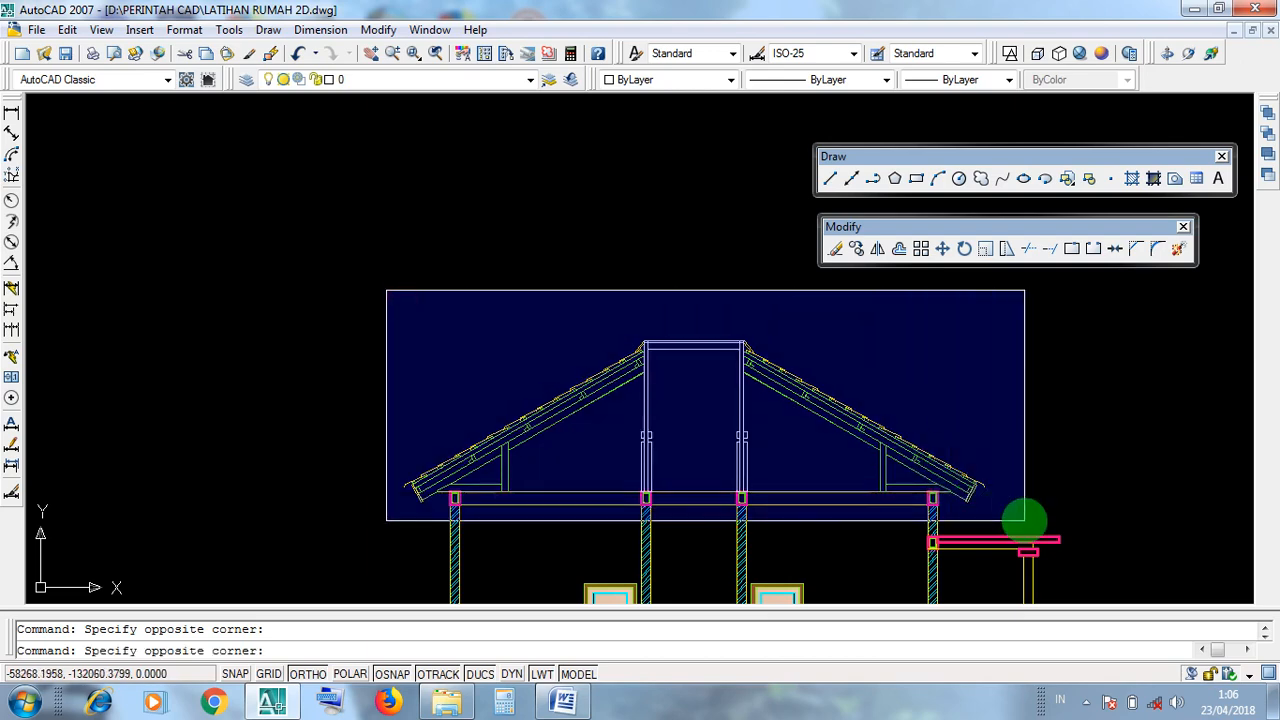
pyautogui.press('Escape')
pyautogui.moveTo(946, 520)
pyautogui.mouseDown(button='middle')
pyautogui.moveTo(869, 486)
pyautogui.moveTo(740, 344)
pyautogui.moveTo(774, 434)
pyautogui.mouseUp(button='middle')
pyautogui.scroll(-2, 737, 340)
pyautogui.scroll(3, 737, 340)
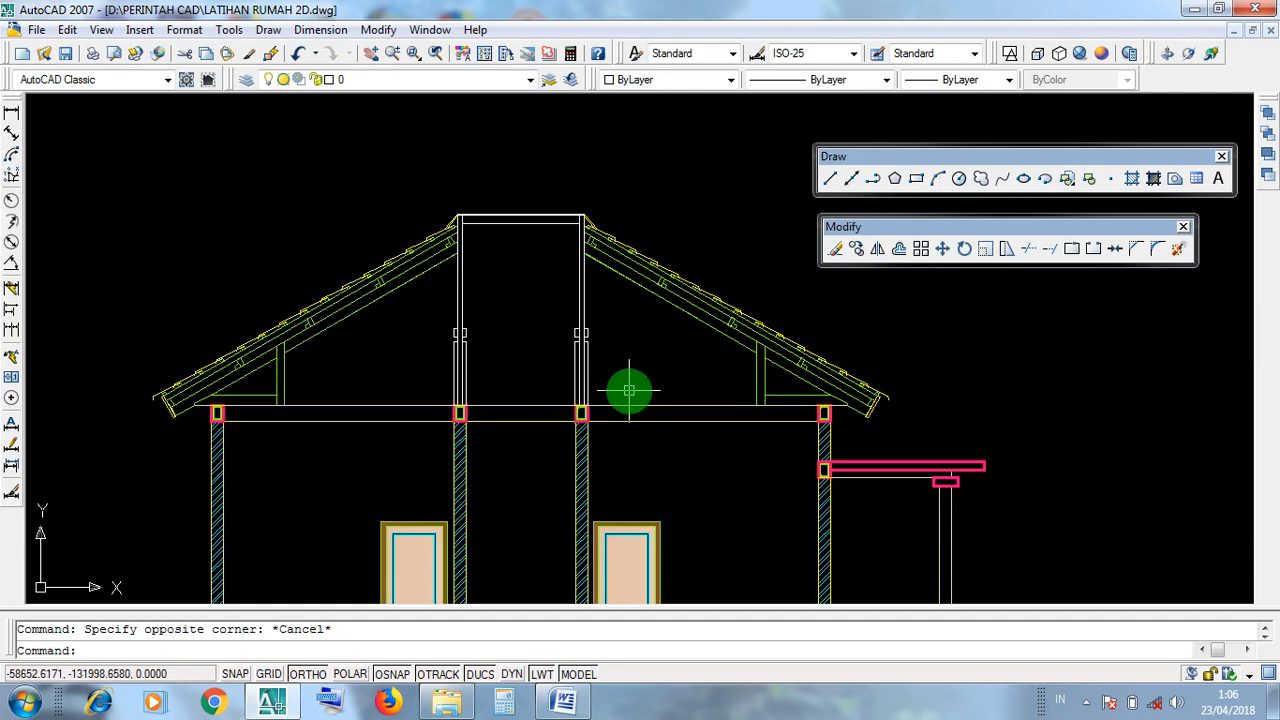
# Step: Return to the reference roof section and highlight the descending brace's upper edge to check its slope, then clear the selection
pyautogui.scroll(-5, 623, 391)
pyautogui.moveTo(310, 382)
pyautogui.mouseDown(button='middle')
pyautogui.moveTo(1043, 429)
pyautogui.moveTo(729, 400)
pyautogui.moveTo(946, 402)
pyautogui.mouseUp(button='middle')
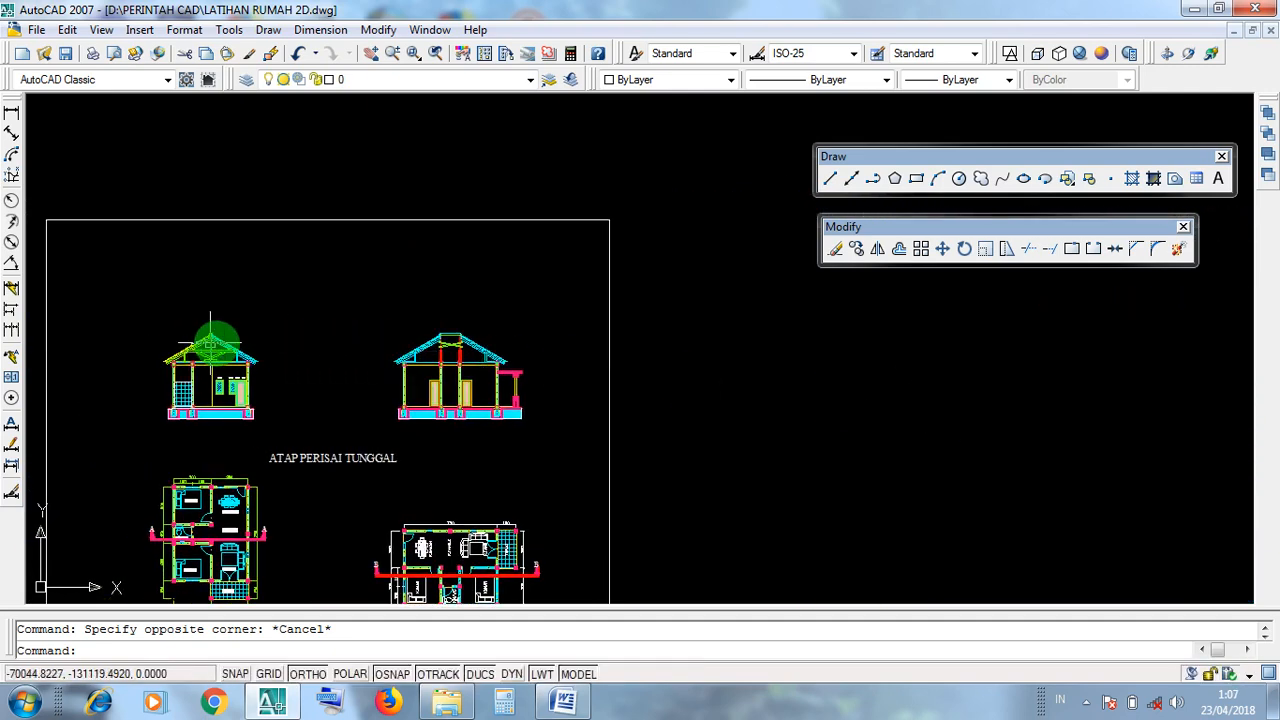
pyautogui.scroll(7, 403, 334)
pyautogui.scroll(5, 516, 340)
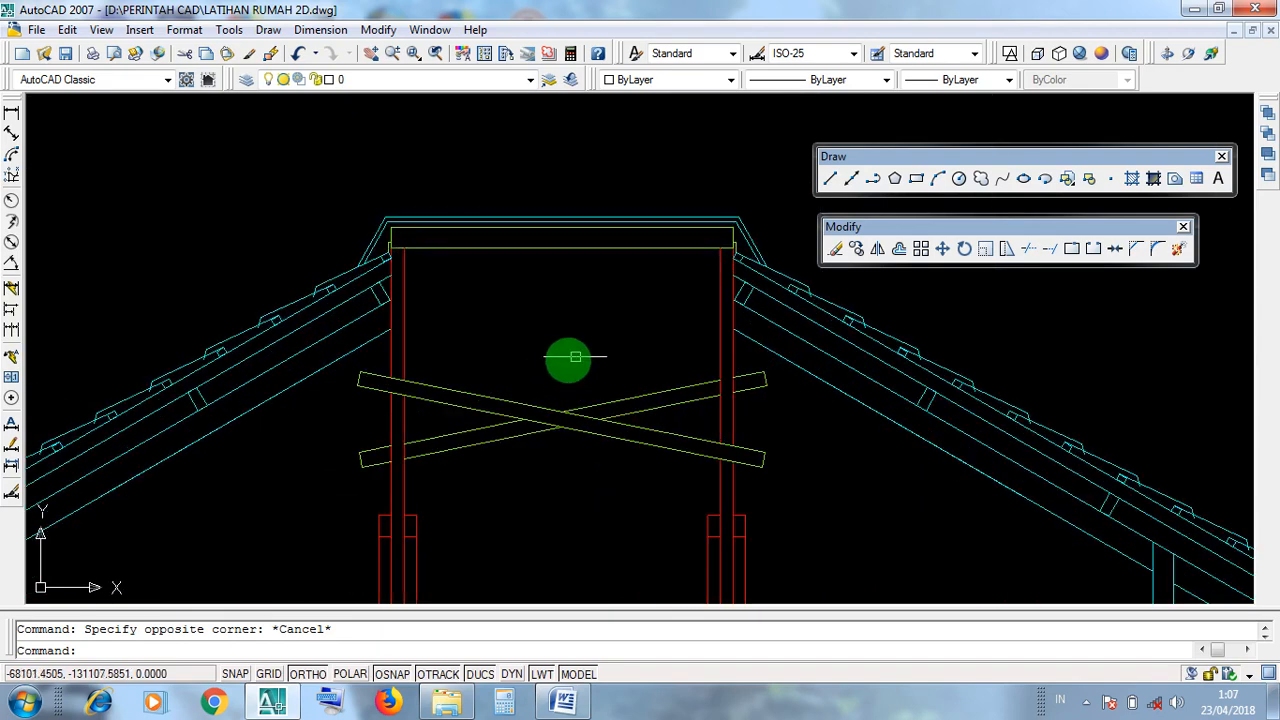
pyautogui.click(517, 403)
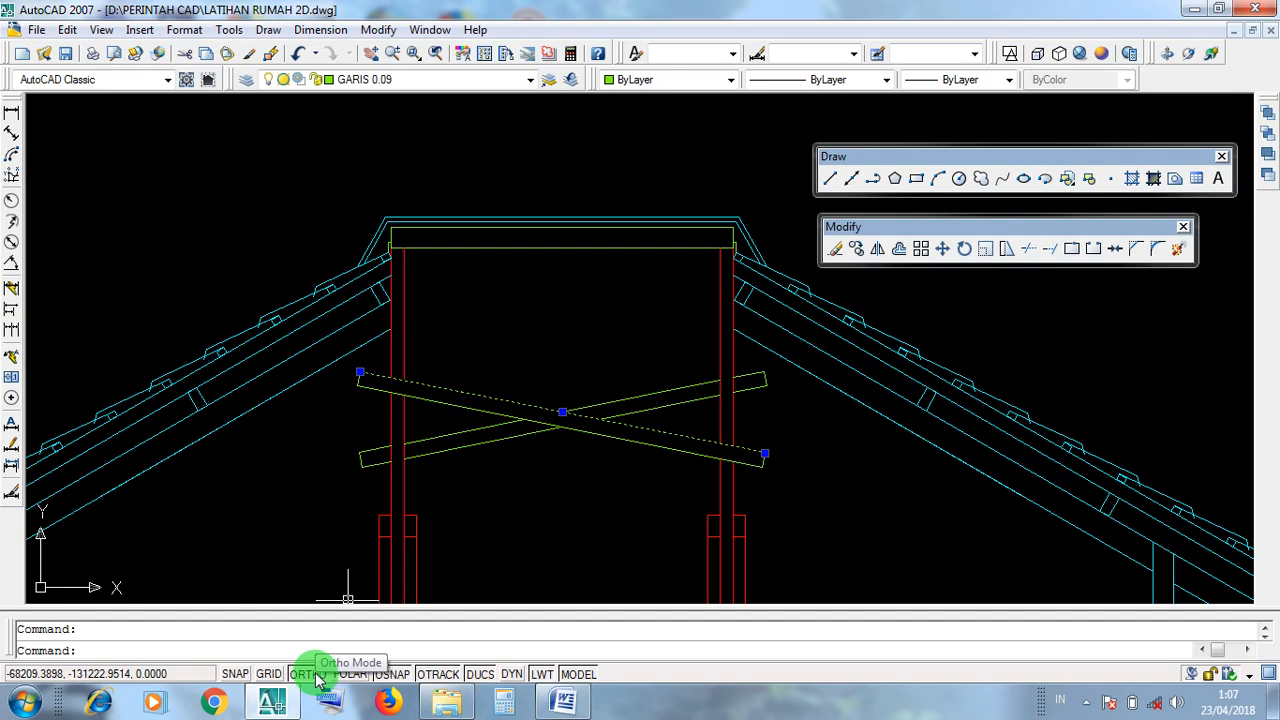
pyautogui.scroll(-10, 432, 505)
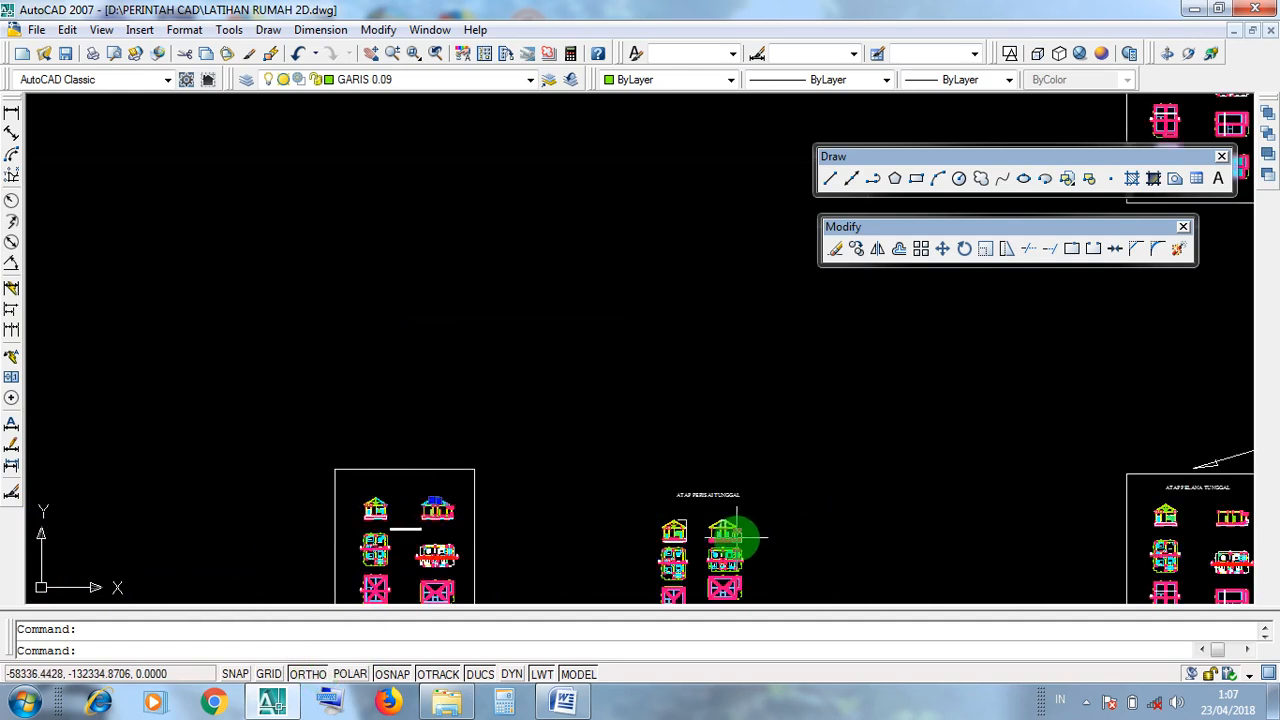
pyautogui.press('Escape')
# Step: Return to the unfinished ATAP PERISAI TUNGGAL roof and turn Ortho mode off
pyautogui.scroll(6, 737, 537)
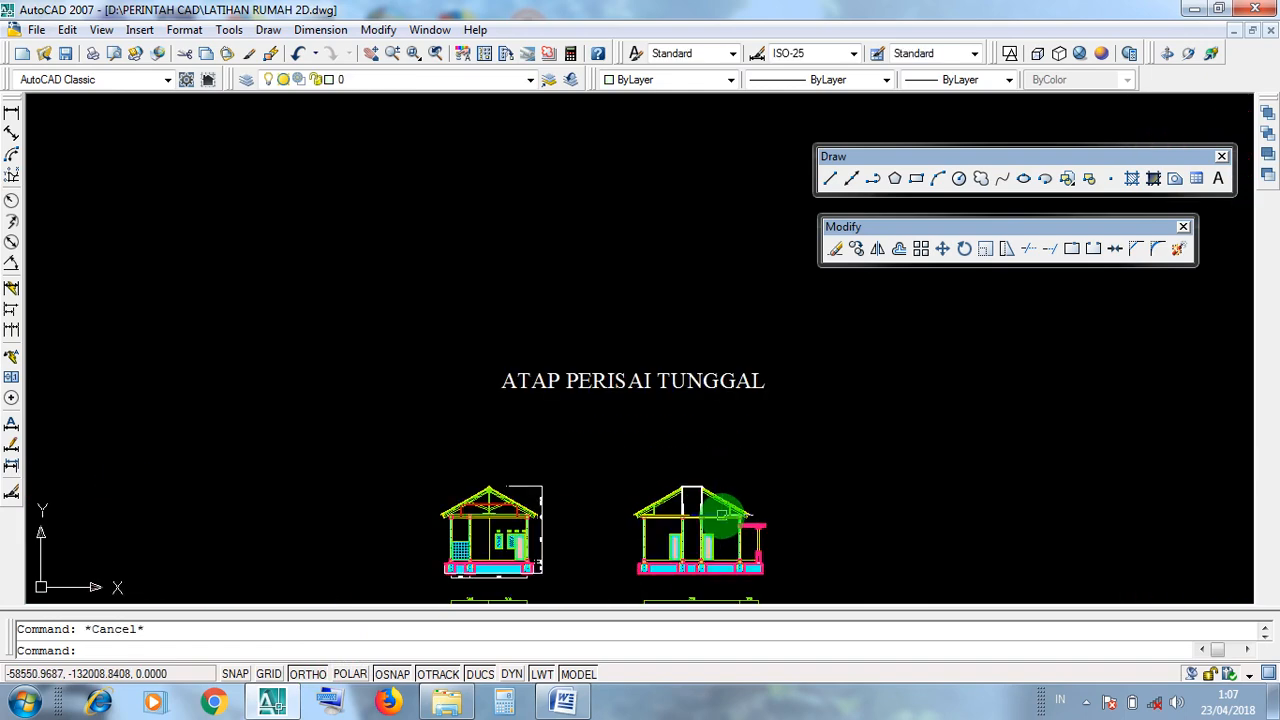
pyautogui.scroll(5, 712, 497)
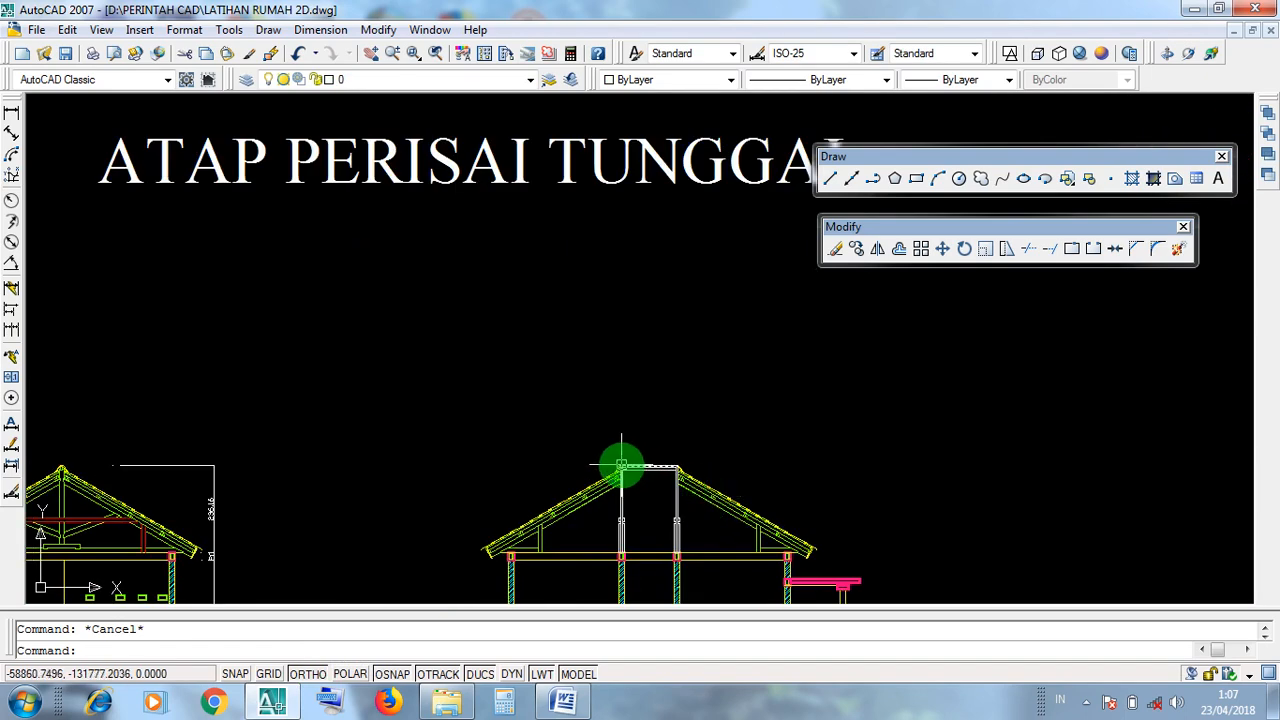
pyautogui.click(308, 674)
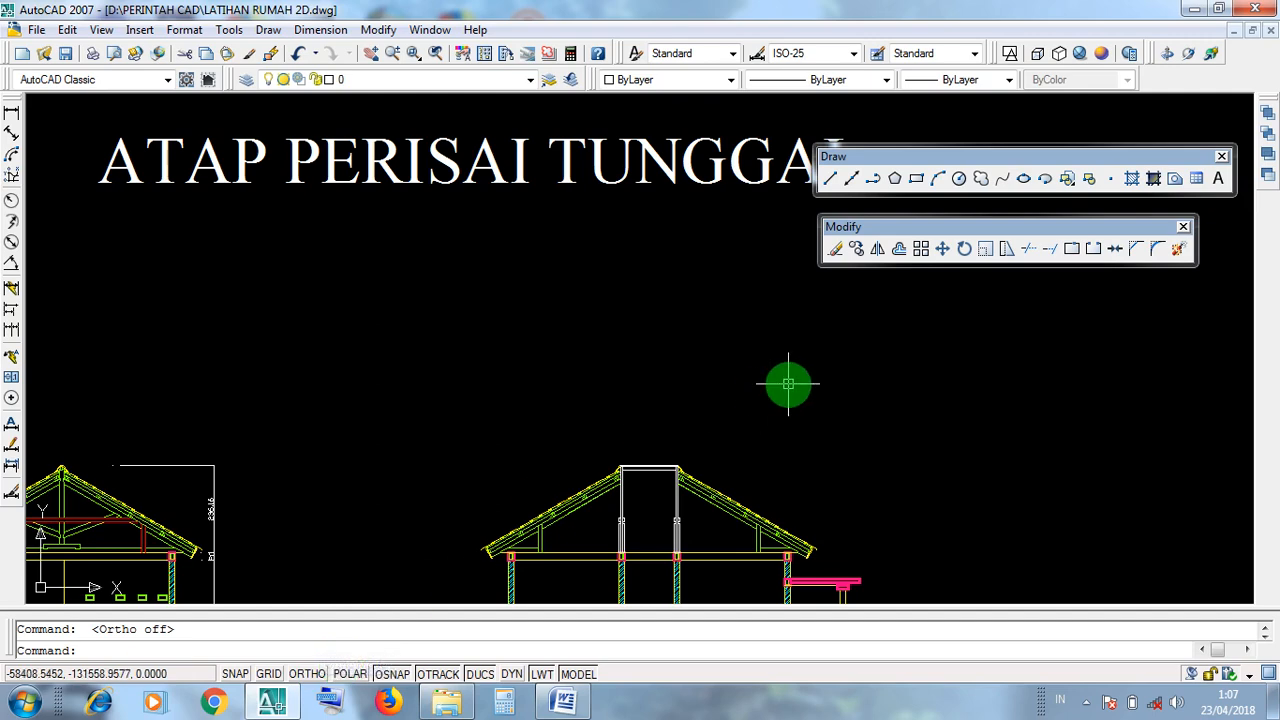
pyautogui.scroll(6, 663, 494)
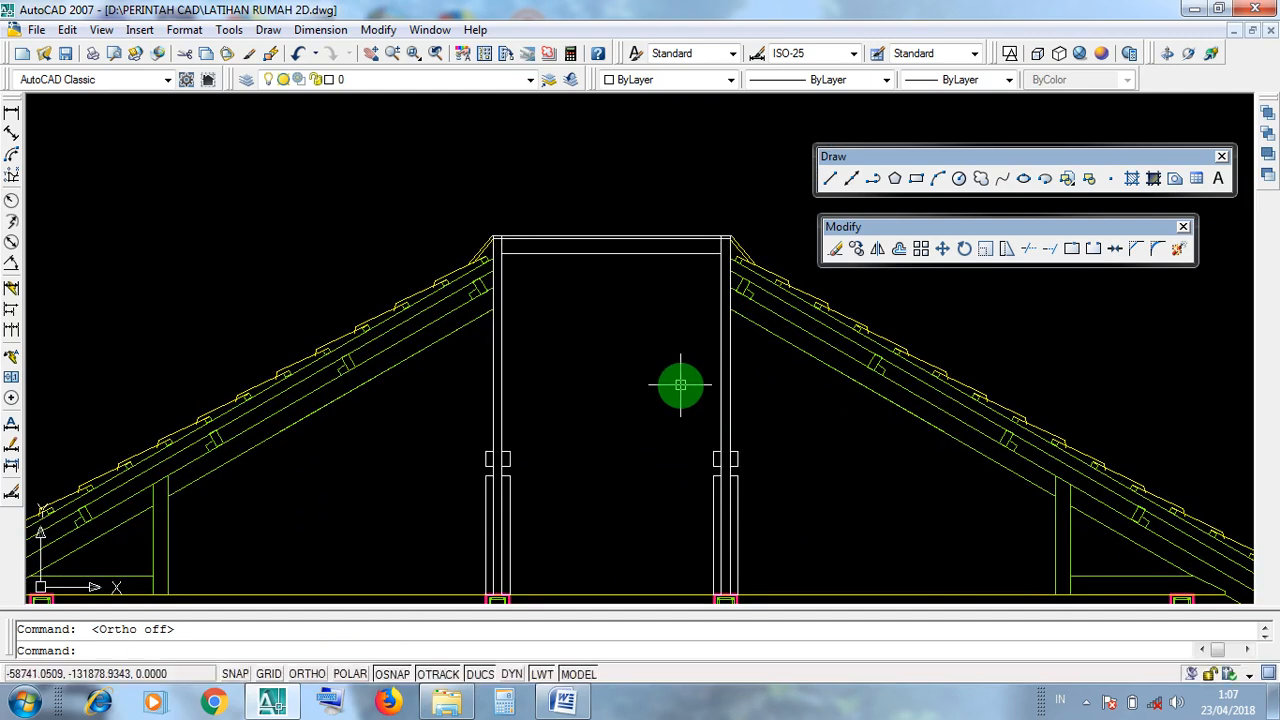
# Step: Draw a sloping brace line from just outside the right-hand post down to just outside the left-hand post, crossing both posts
pyautogui.click(831, 180)
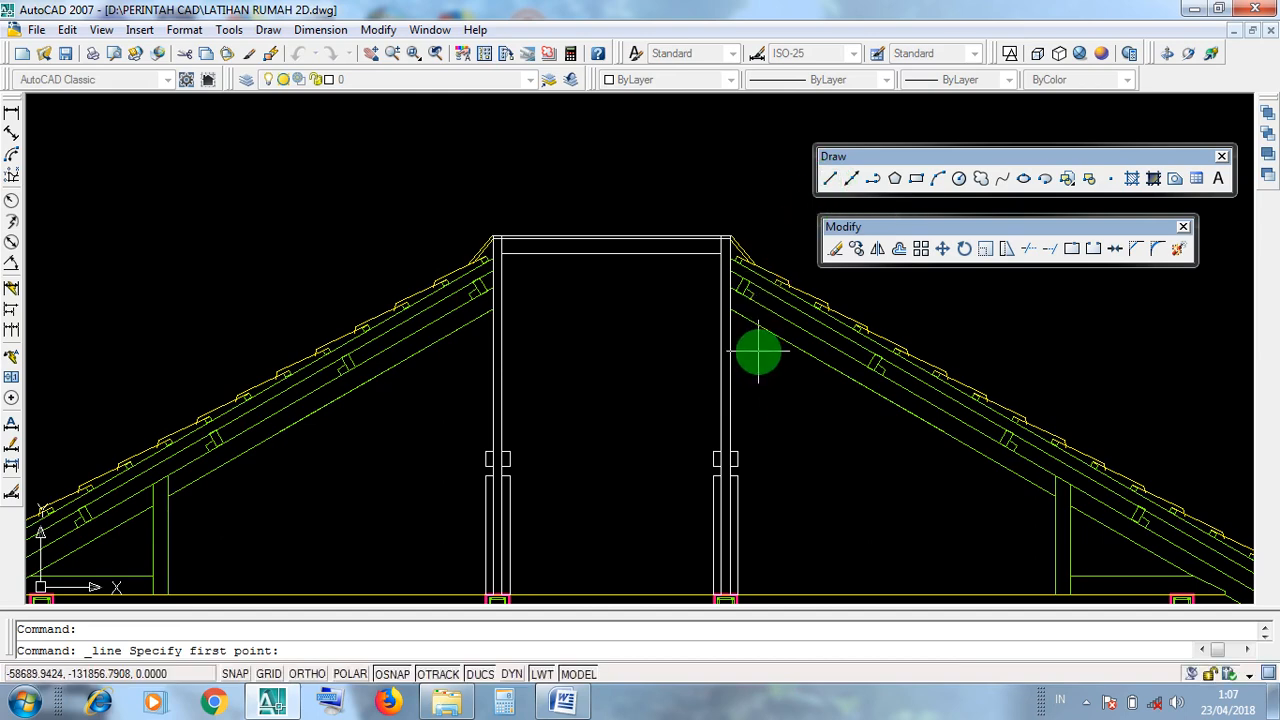
pyautogui.scroll(2, 756, 362)
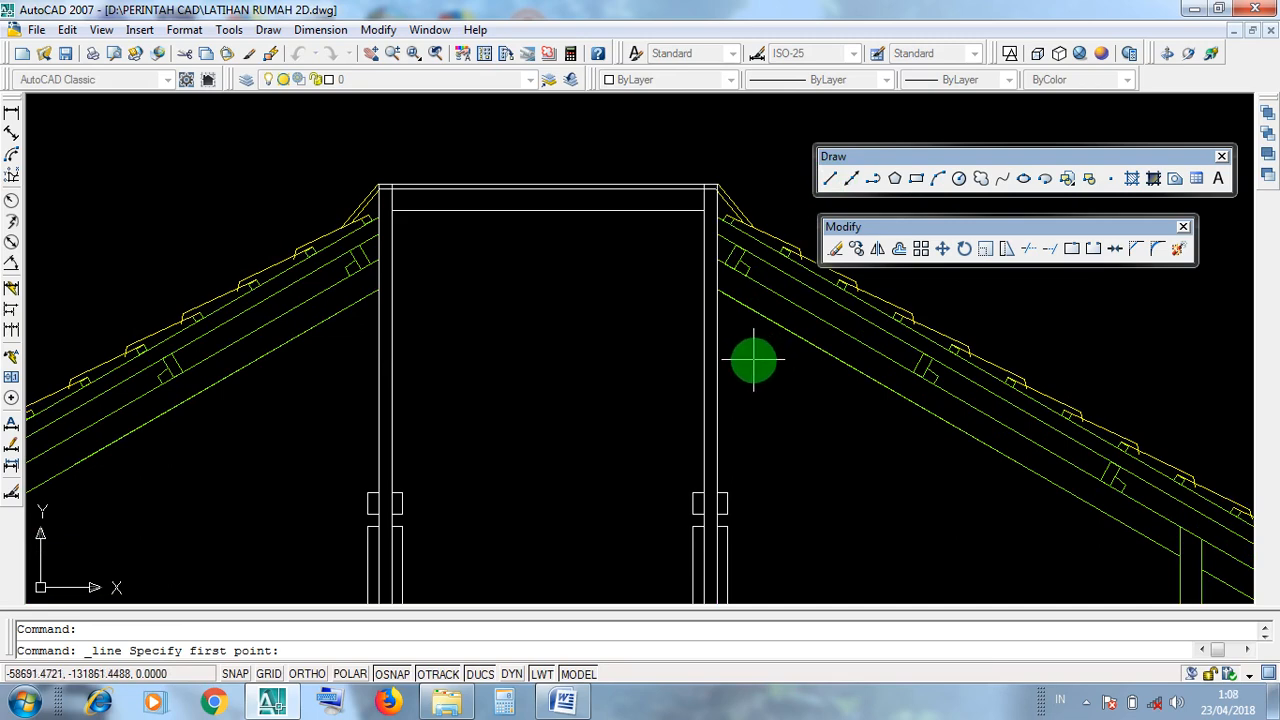
pyautogui.click(761, 347)
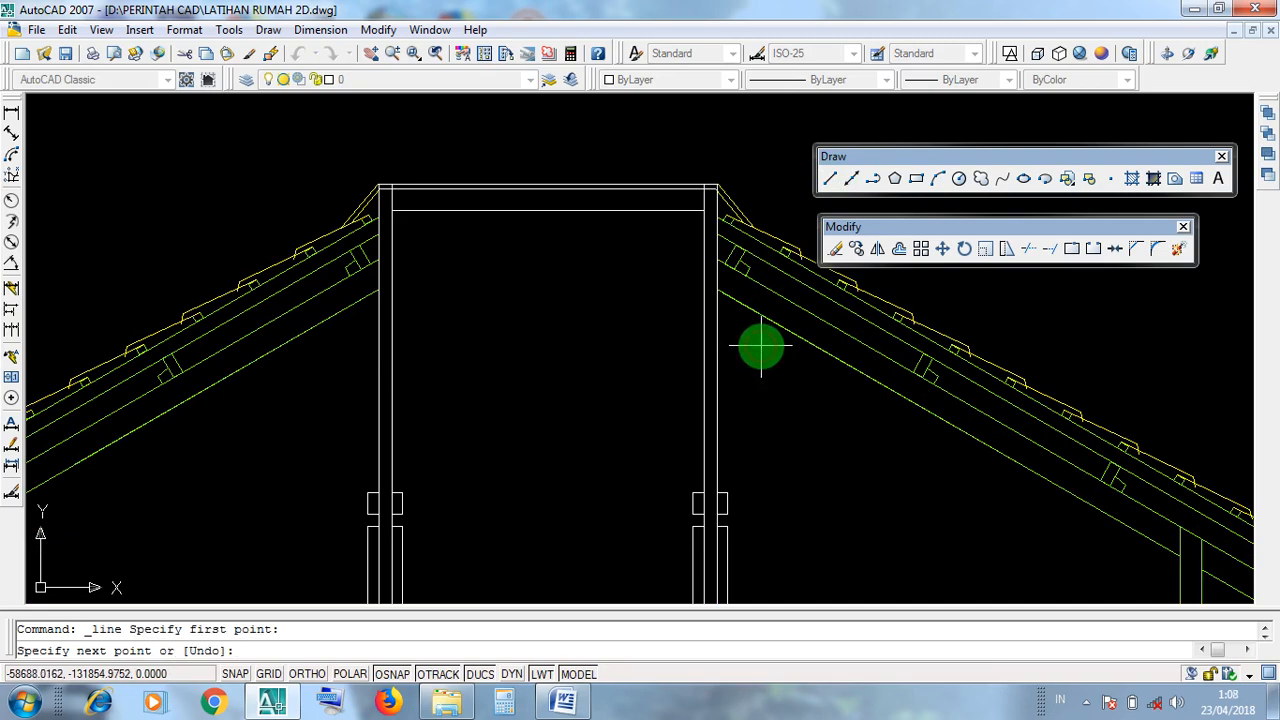
pyautogui.click(336, 441)
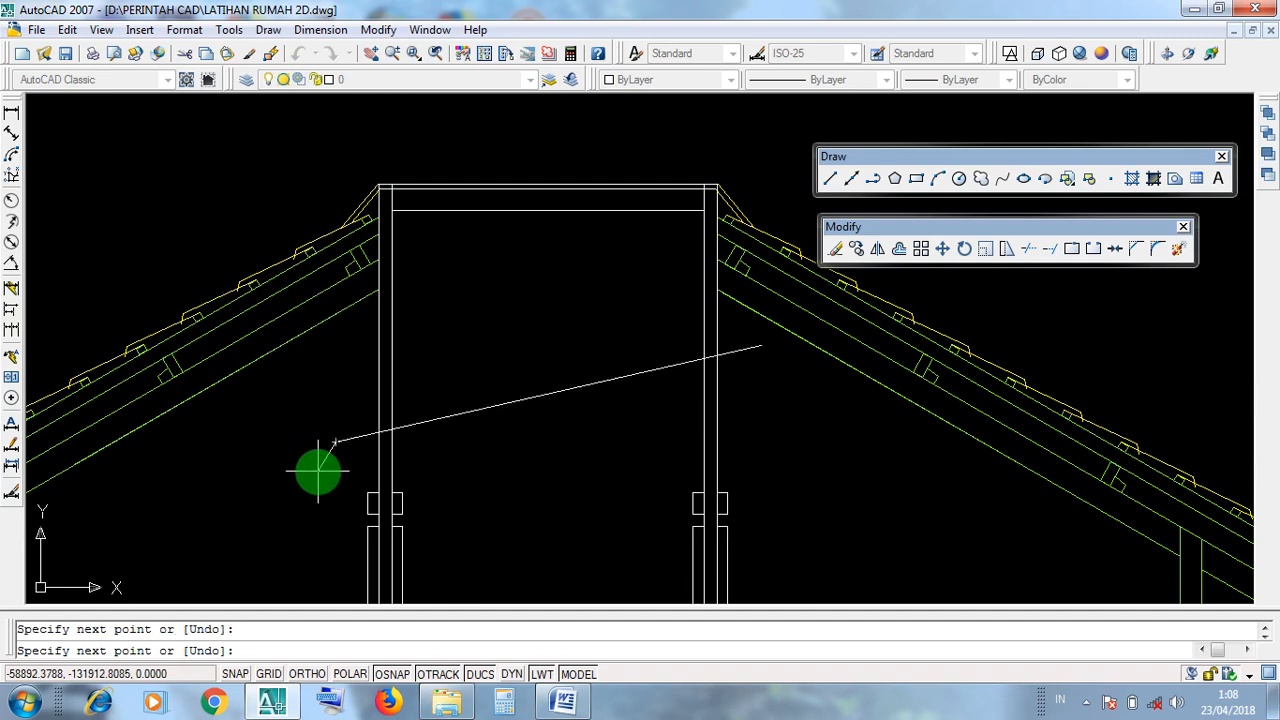
pyautogui.press('Return')
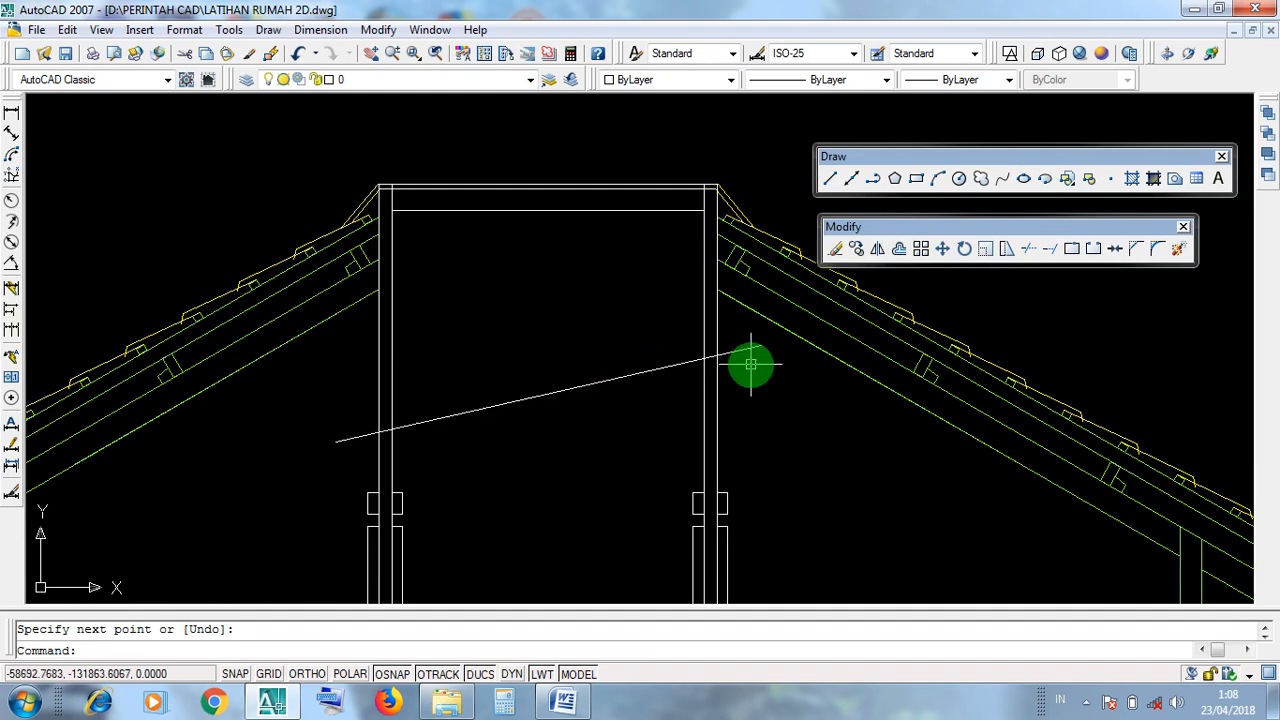
# Step: Switch to the command notes in Microsoft Word, open at the TRIM instructions
pyautogui.click(899, 250)
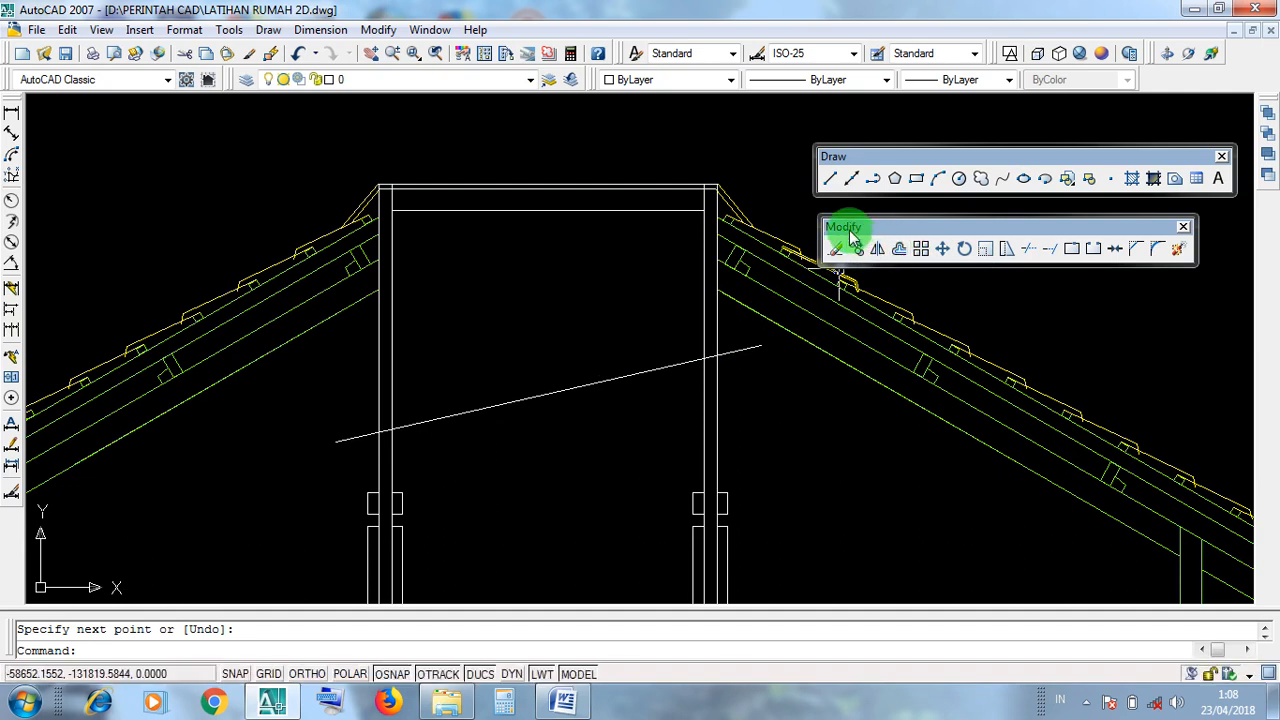
pyautogui.click(1194, 9)
pyautogui.click(551, 708)
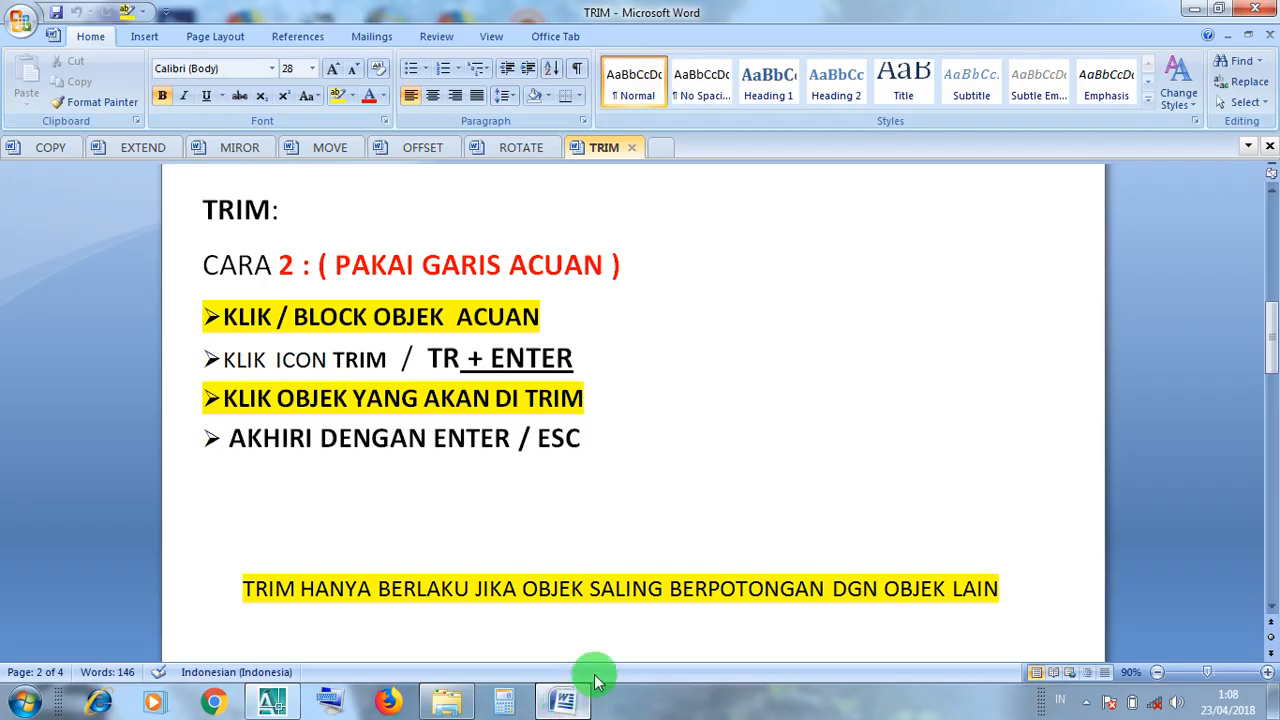
# Step: Open the OFFSET notes and go through the CARA instructions line by line, from starting the command to ending it
pyautogui.click(422, 145)
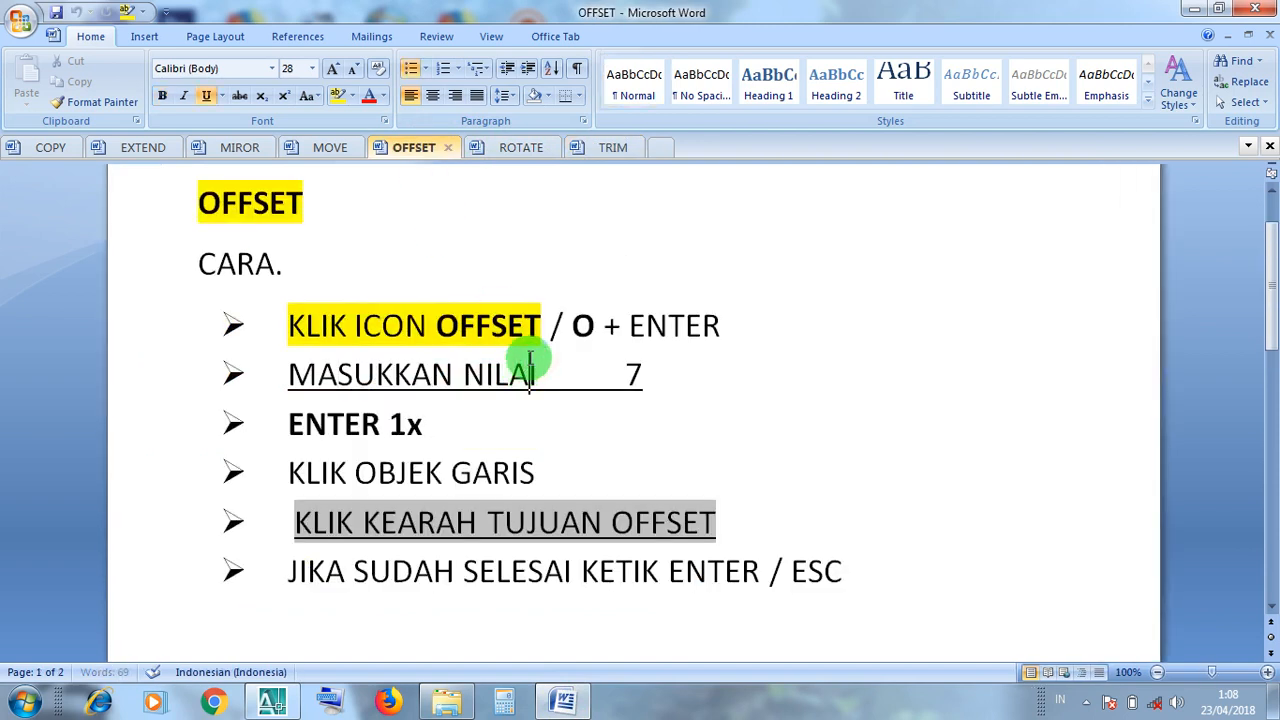
pyautogui.moveTo(545, 325); pyautogui.dragTo(333, 325)
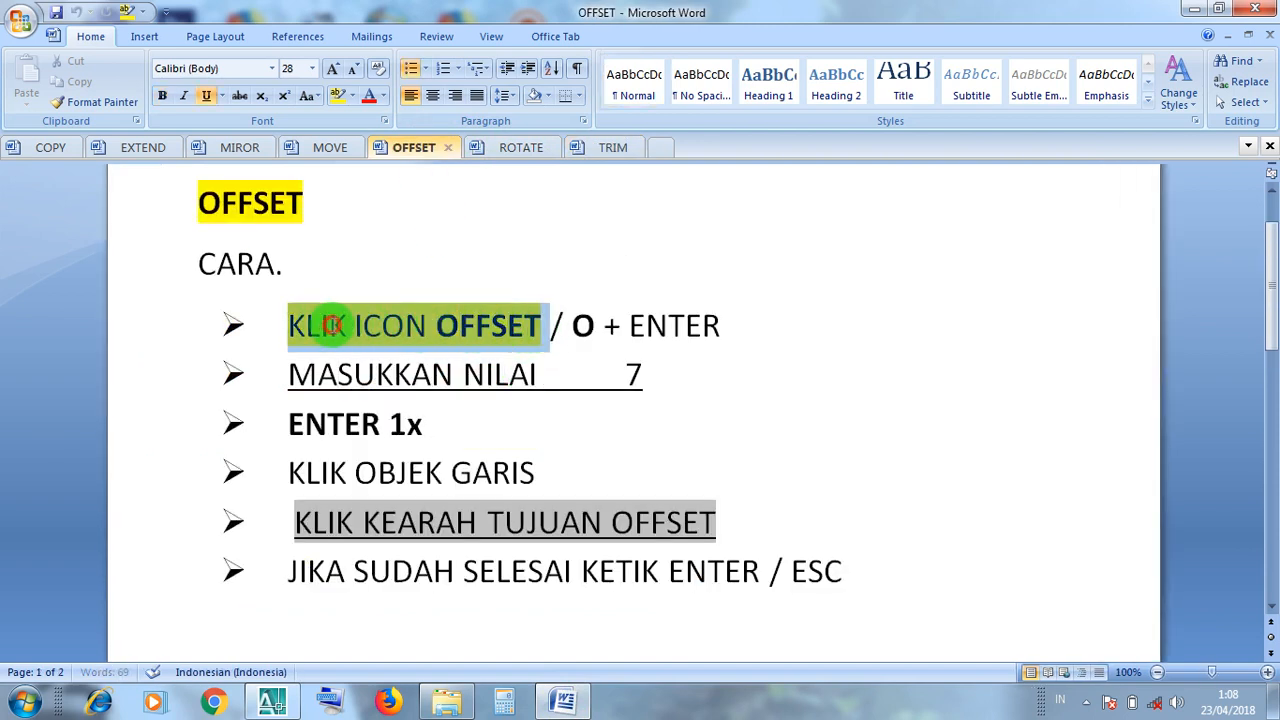
pyautogui.click(590, 325)
pyautogui.click(633, 325)
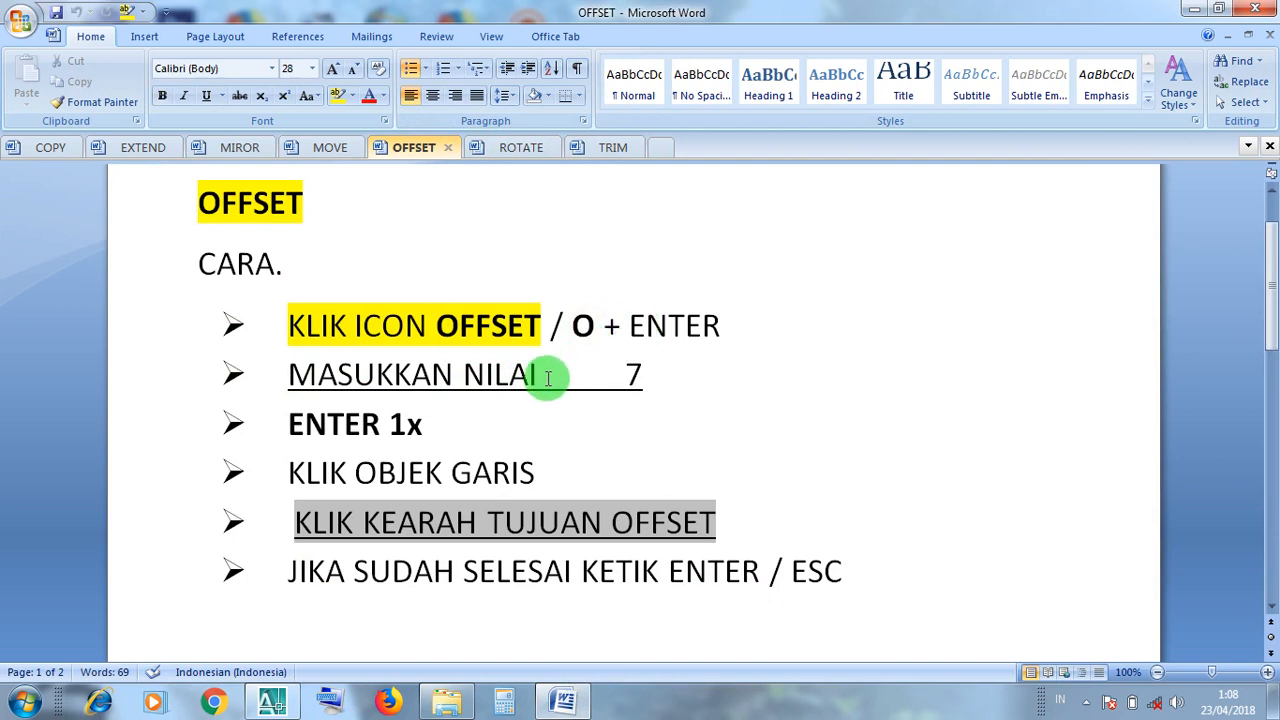
pyautogui.moveTo(624, 374); pyautogui.dragTo(366, 371)
pyautogui.click(632, 372)
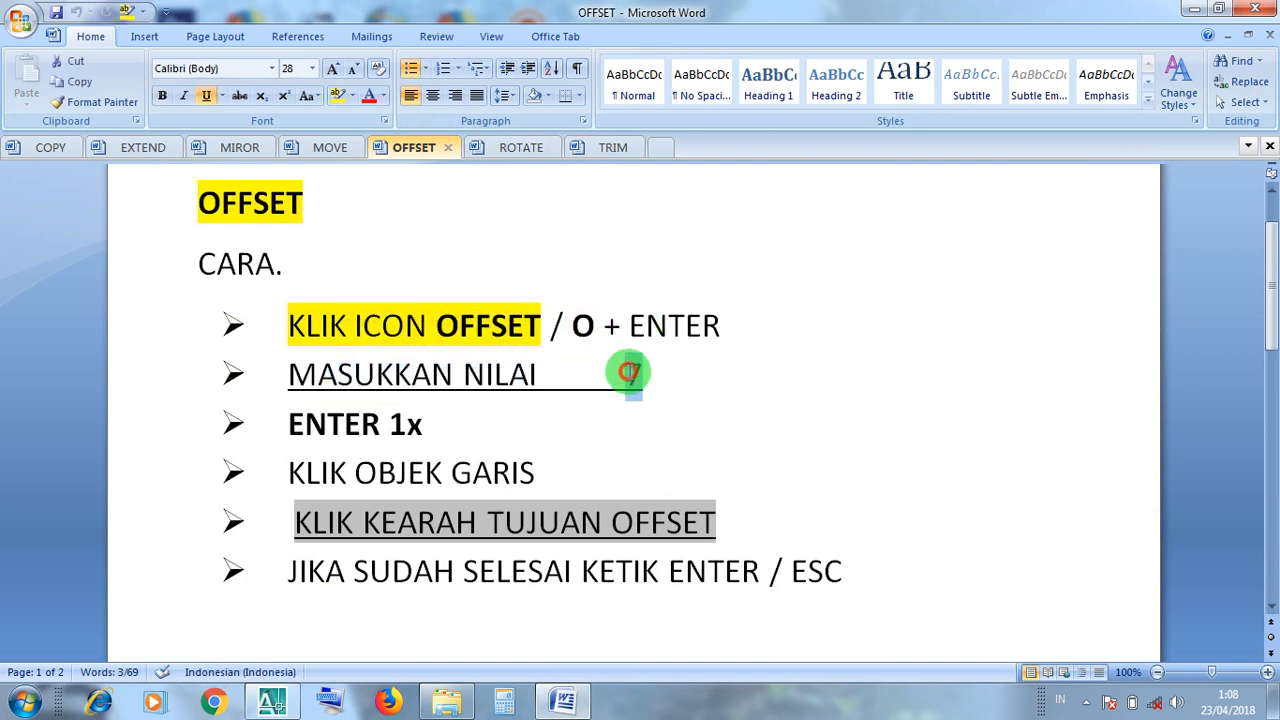
pyautogui.doubleClick(632, 372)
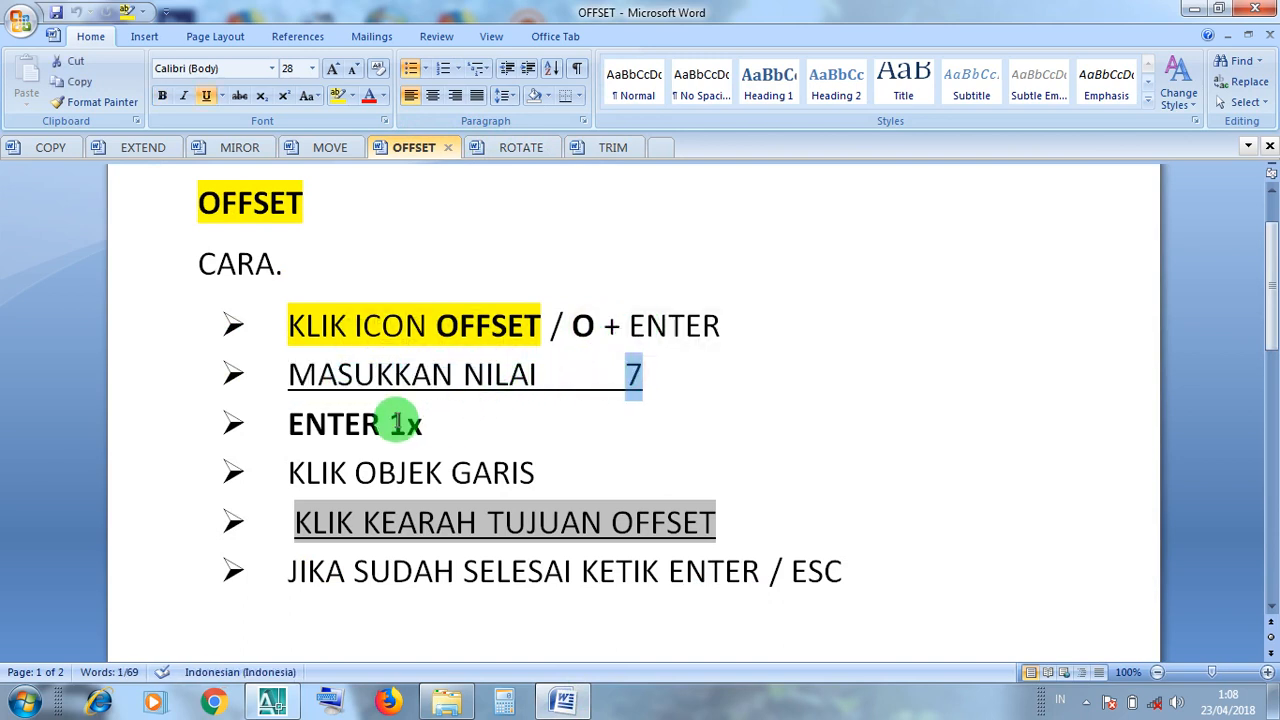
pyautogui.moveTo(420, 423); pyautogui.dragTo(288, 423)
pyautogui.click(406, 474)
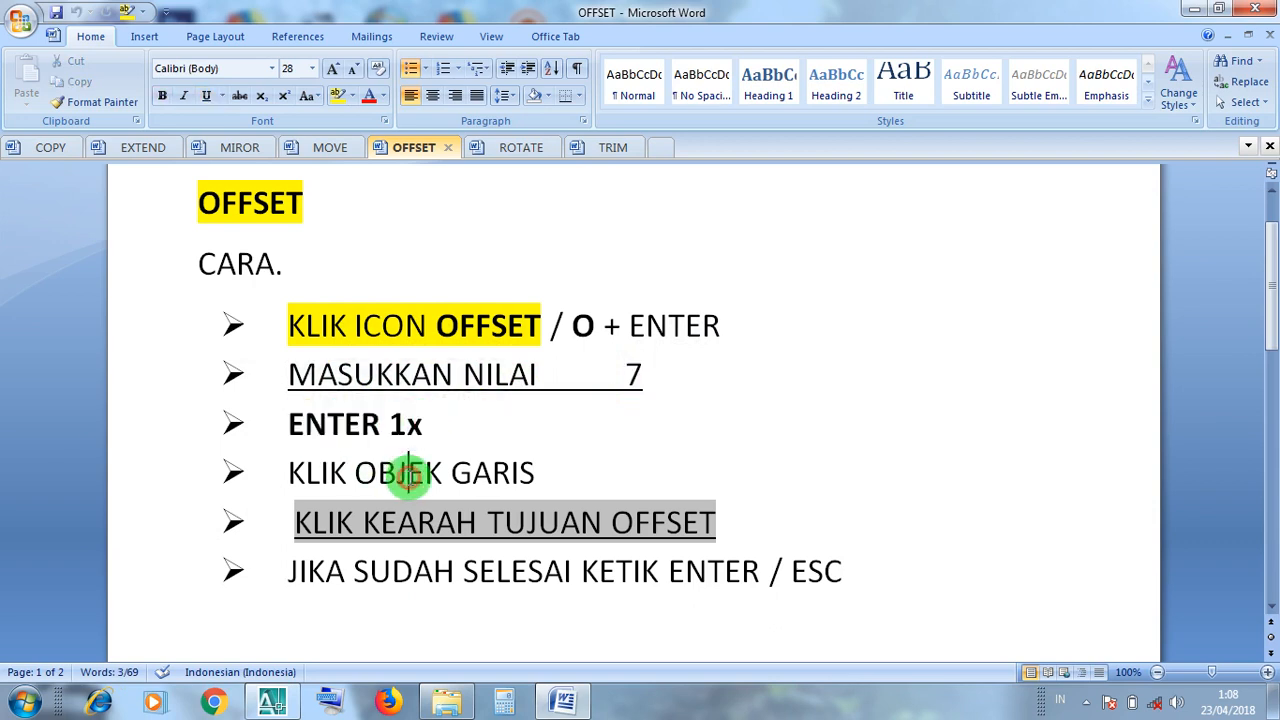
pyautogui.click(453, 520)
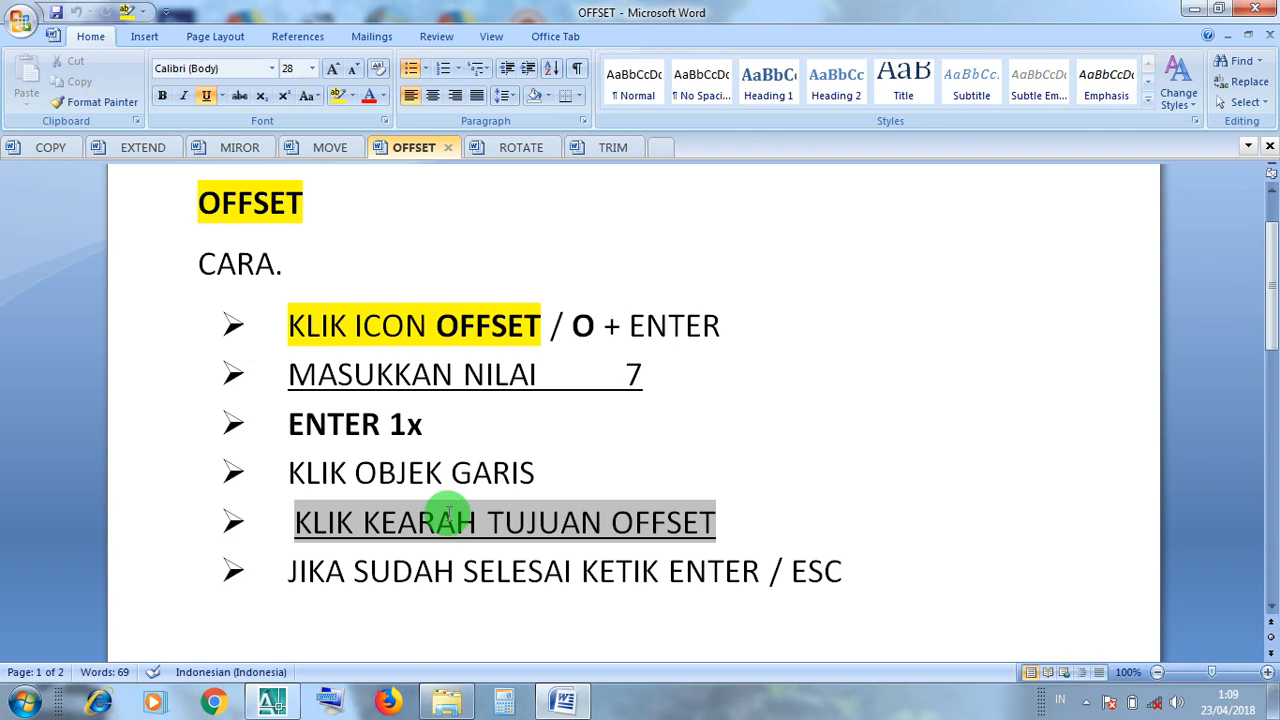
pyautogui.click(460, 568)
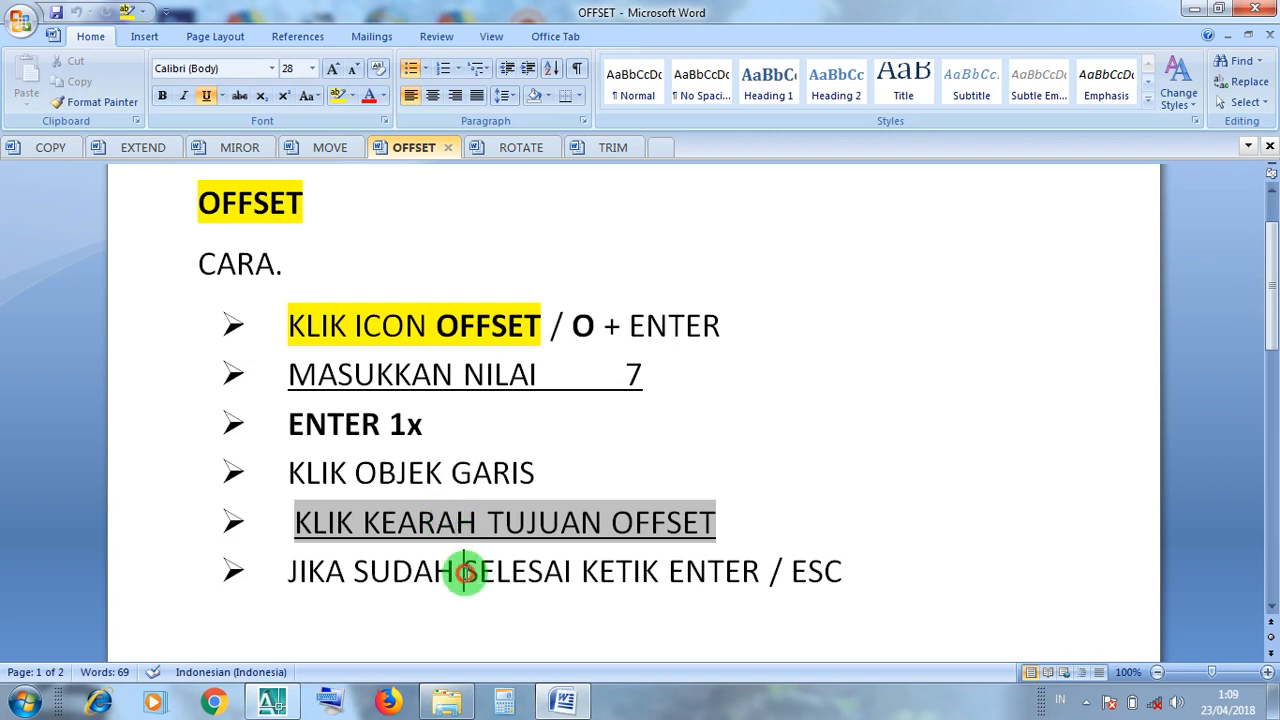
# Step: Switch back to AutoCAD and offset the sloping brace line 7 units upward, then end the Offset command
pyautogui.click(1199, 12)
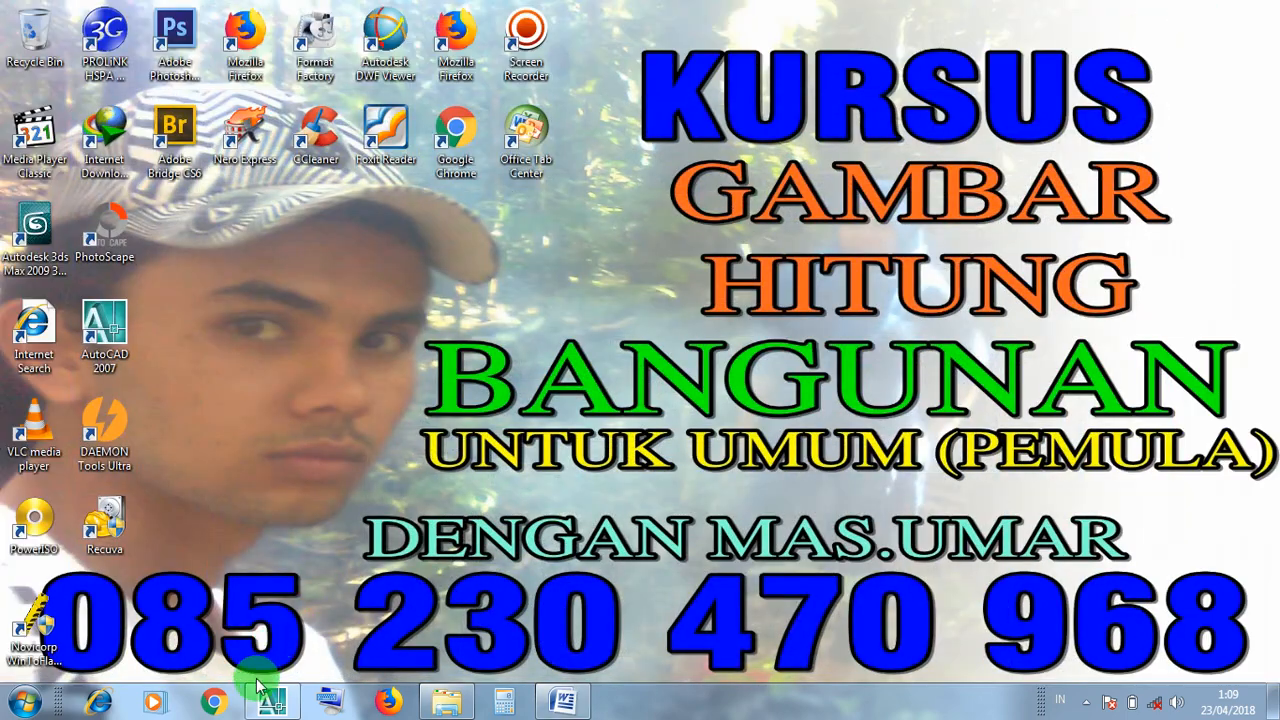
pyautogui.click(271, 702)
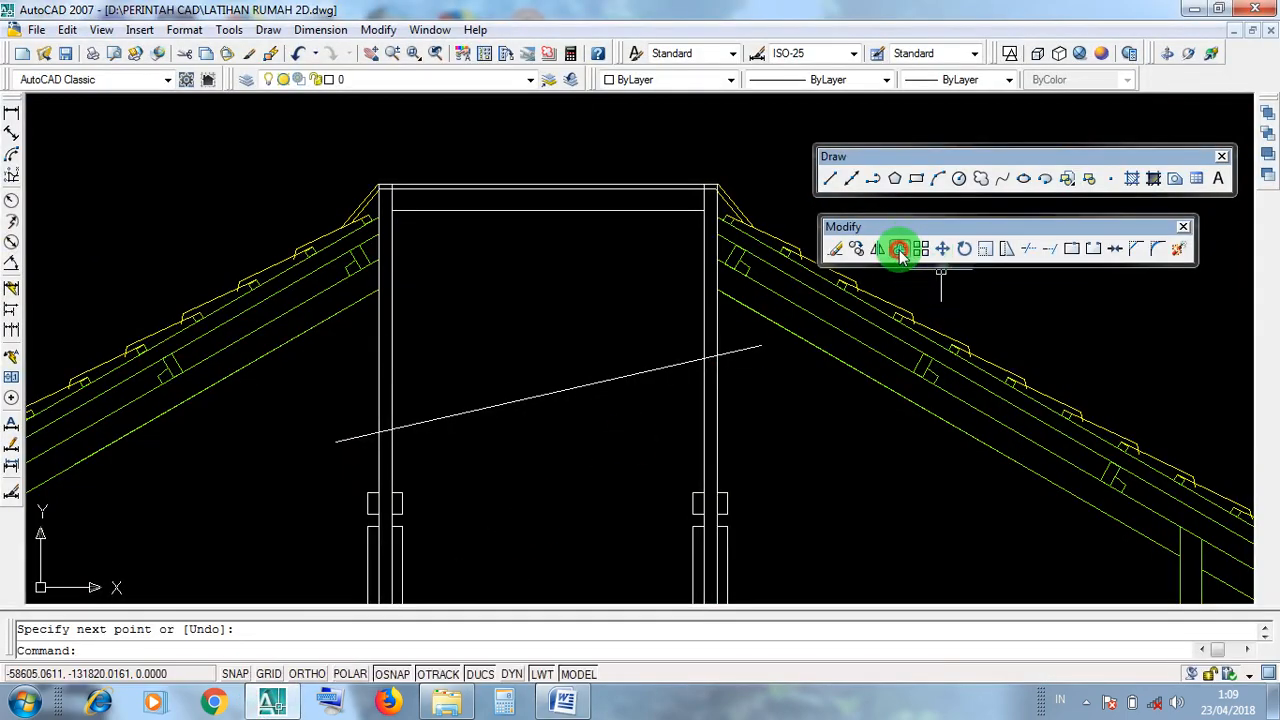
pyautogui.click(899, 250)
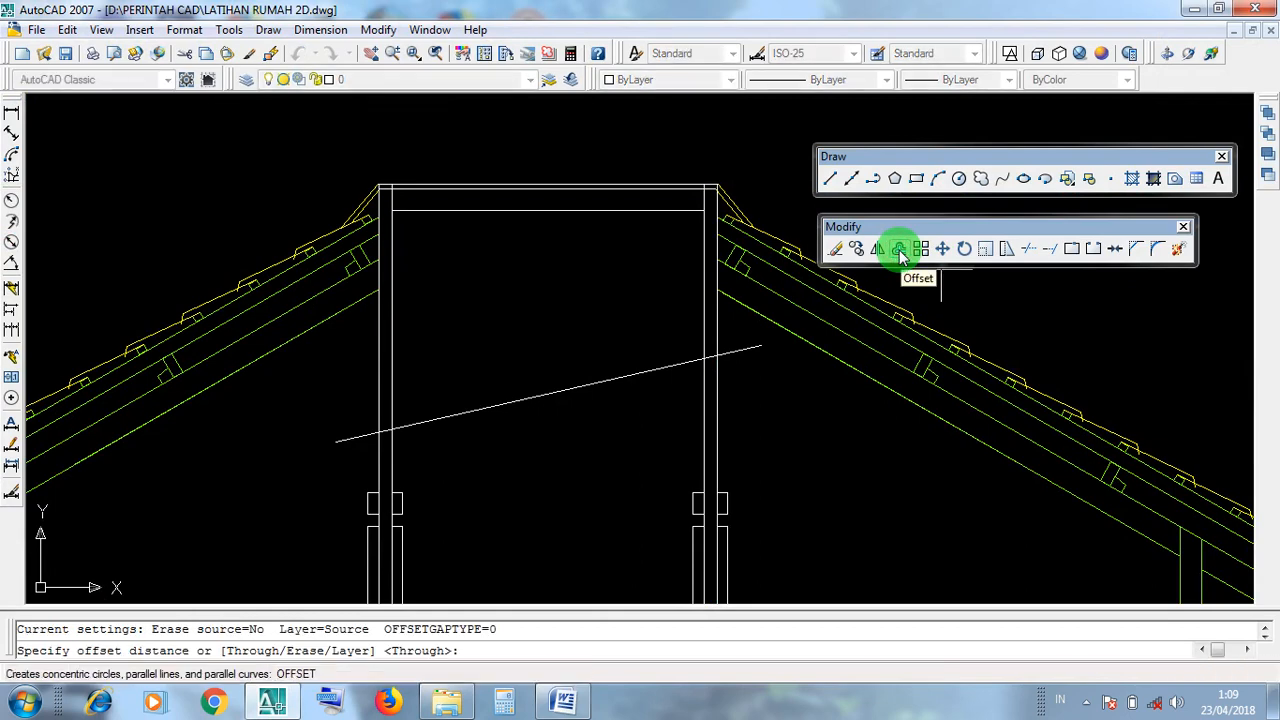
pyautogui.click(899, 250)
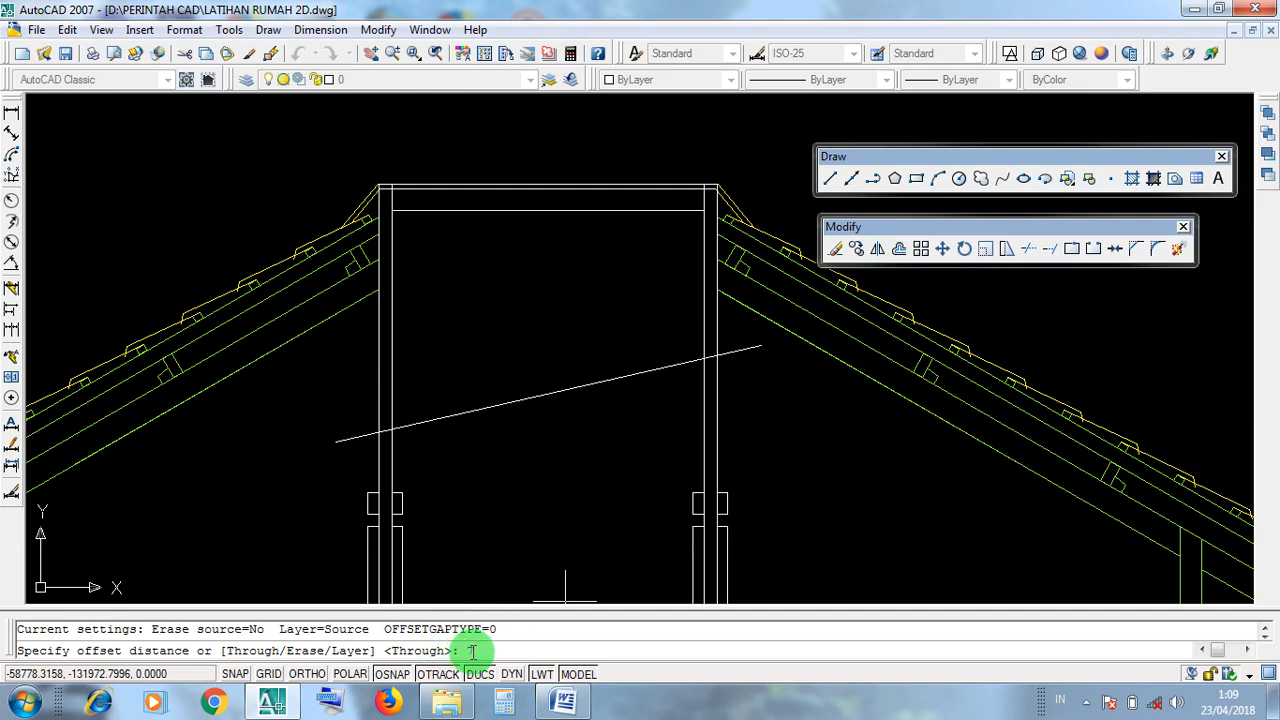
pyautogui.press('Return')
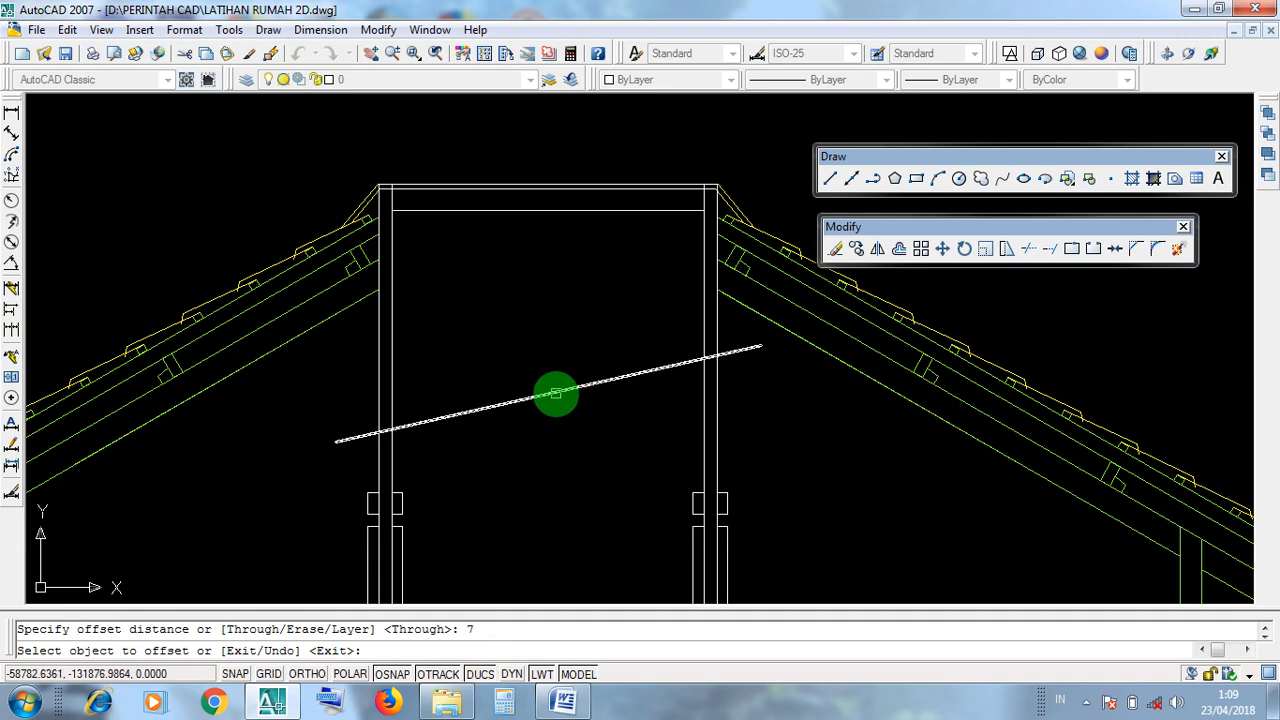
pyautogui.click(556, 393)
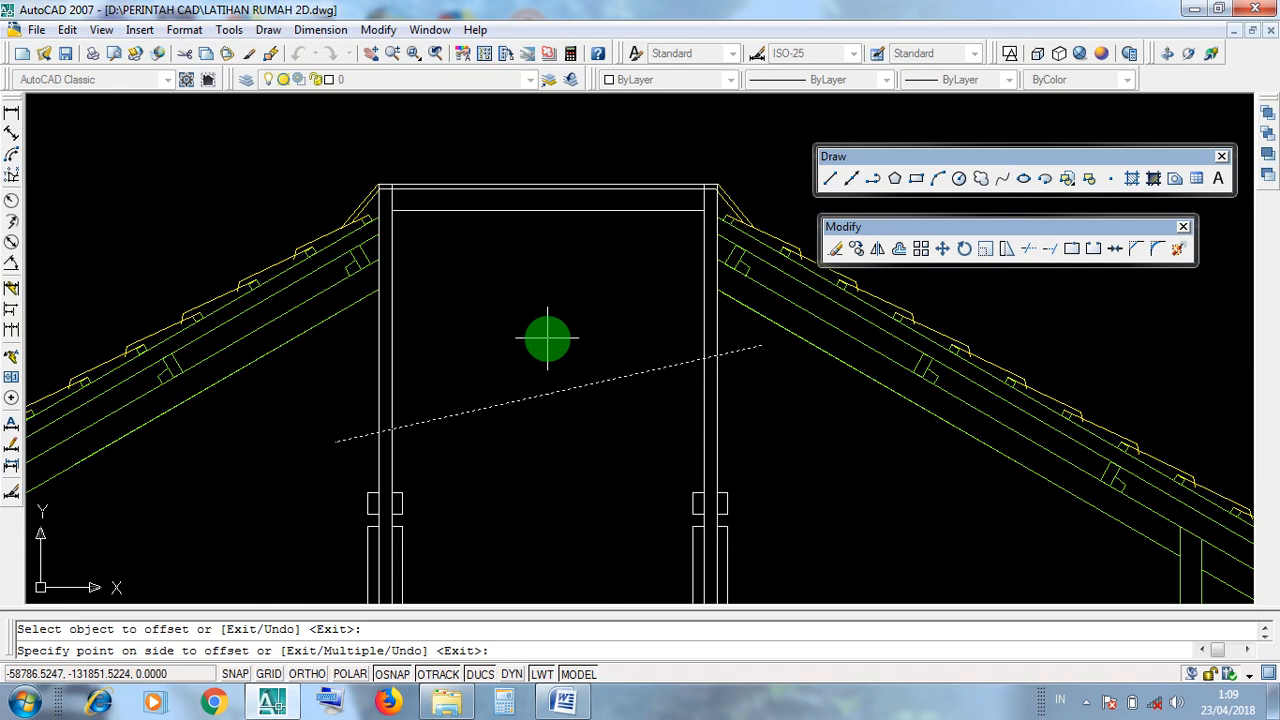
pyautogui.click(547, 338)
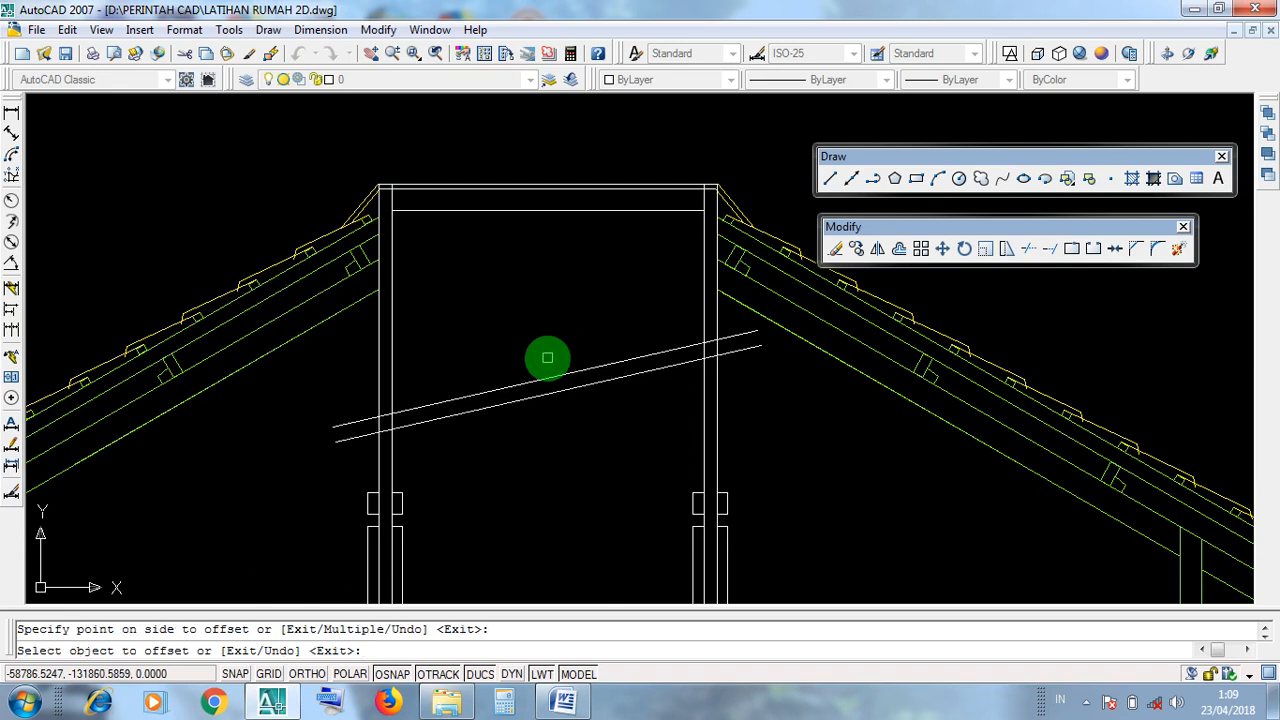
pyautogui.rightClick(547, 357)
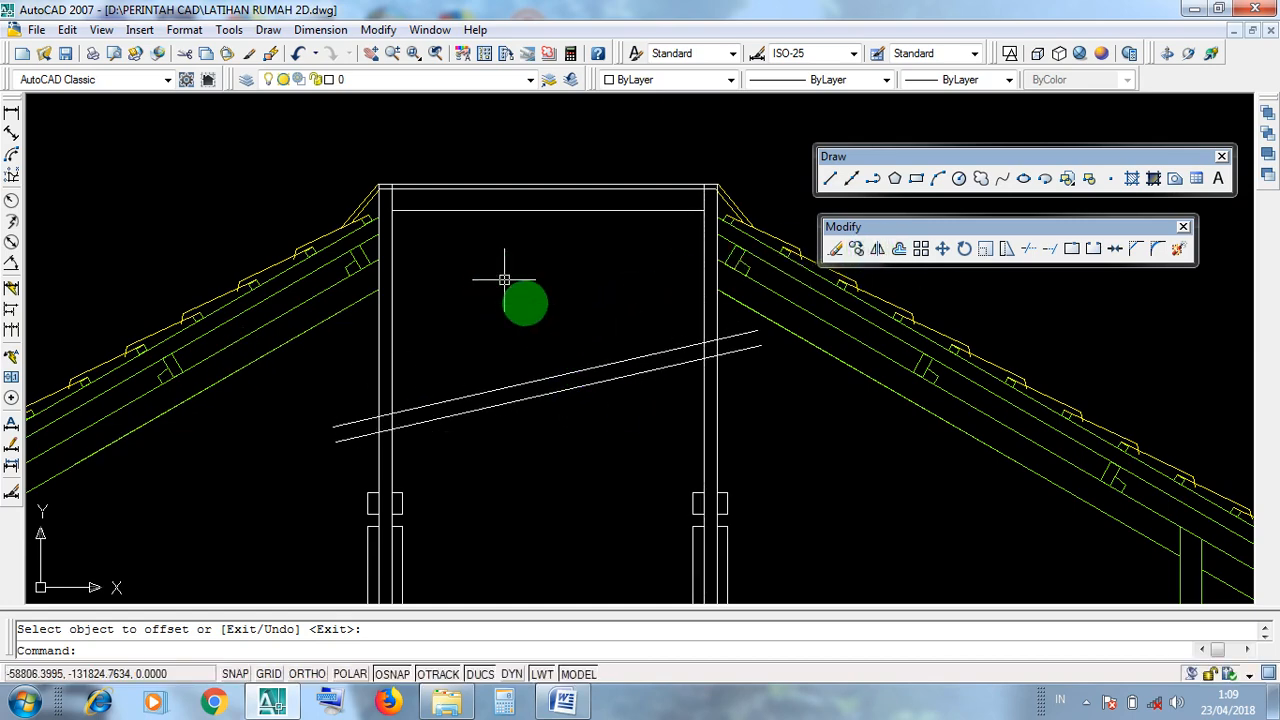
pyautogui.scroll(-6, 703, 357)
pyautogui.scroll(4, 737, 370)
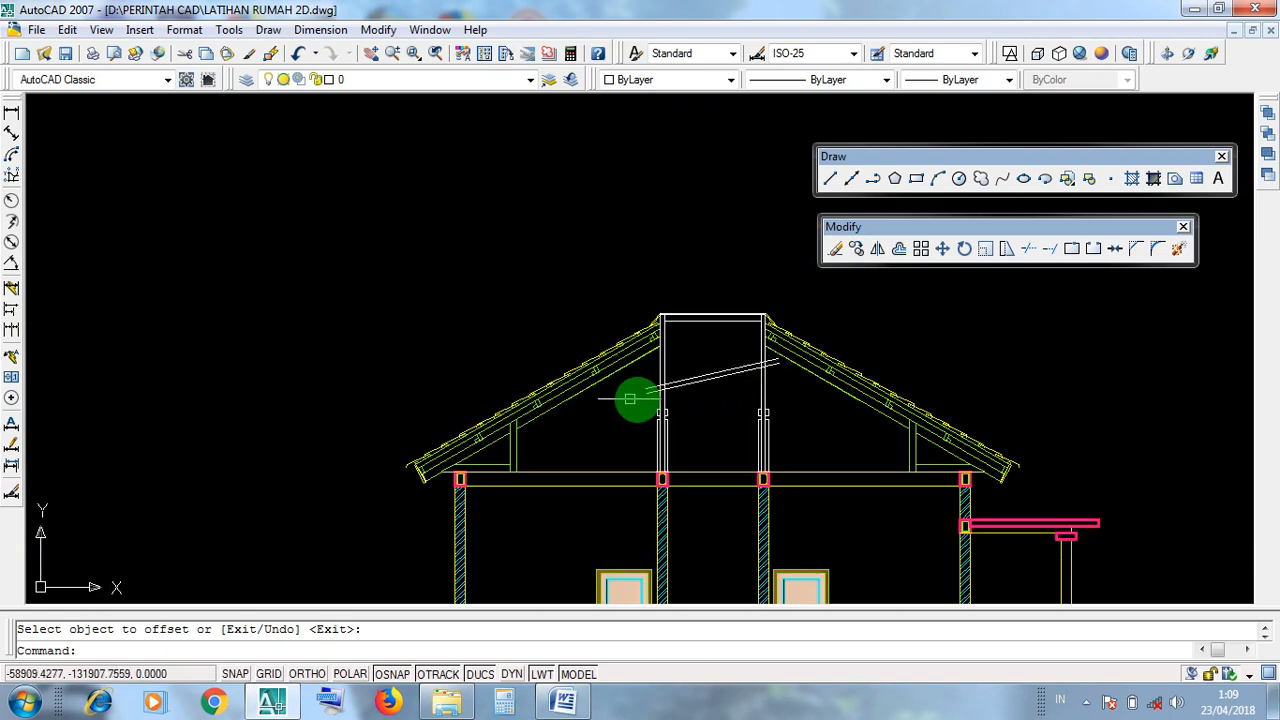
pyautogui.scroll(5, 700, 386)
pyautogui.click(744, 420)
pyautogui.click(689, 325)
pyautogui.moveTo(686, 345); pyautogui.dragTo(638, 433, button='middle')
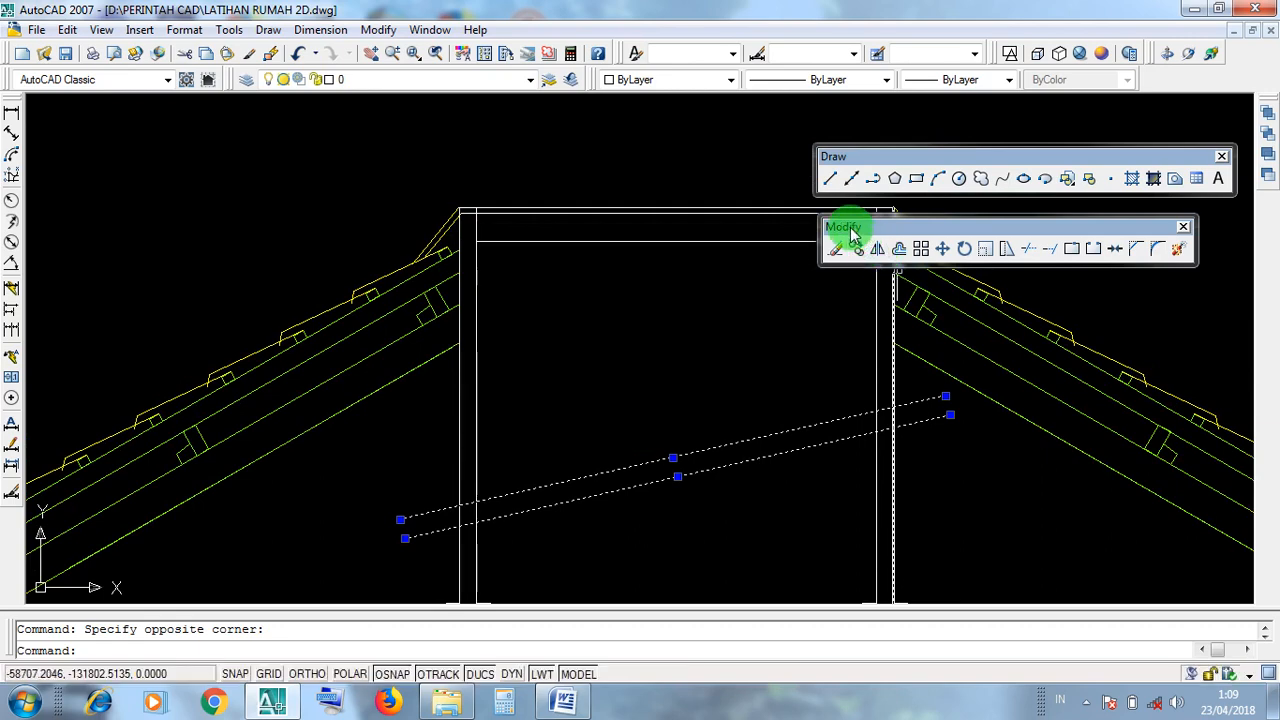
pyautogui.moveTo(705, 286); pyautogui.dragTo(624, 285, button='middle')
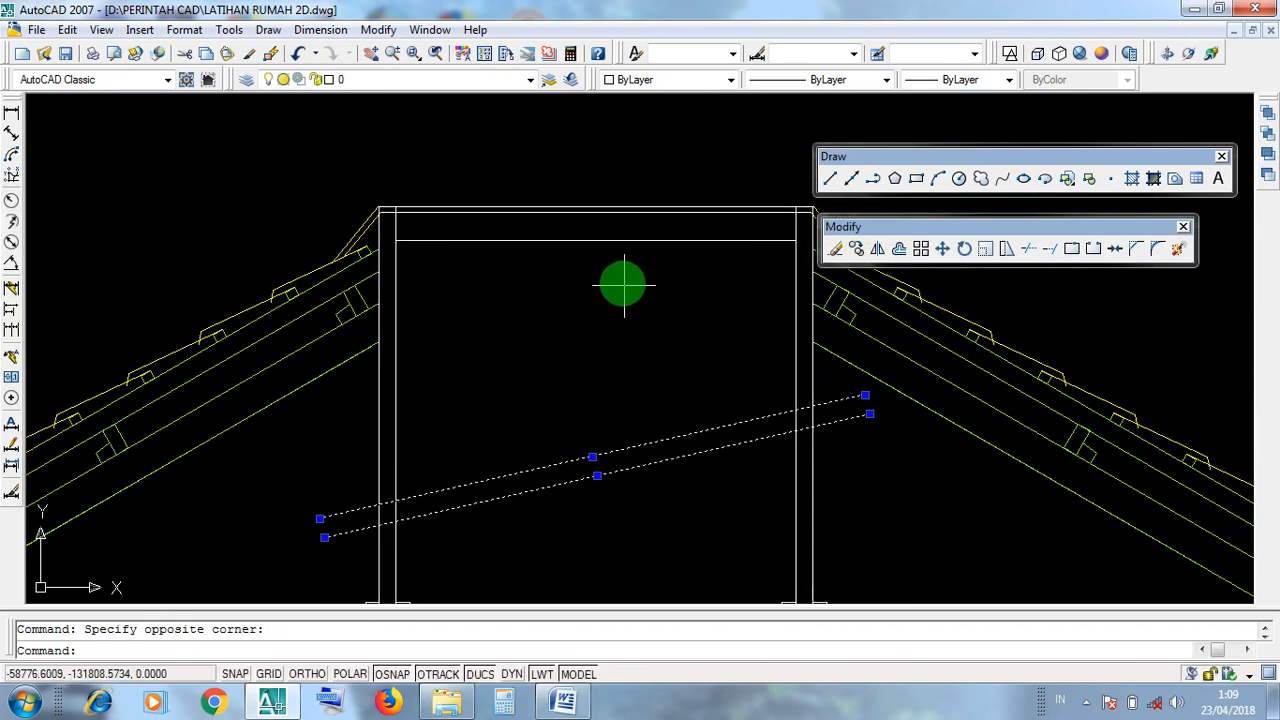
pyautogui.click(600, 240)
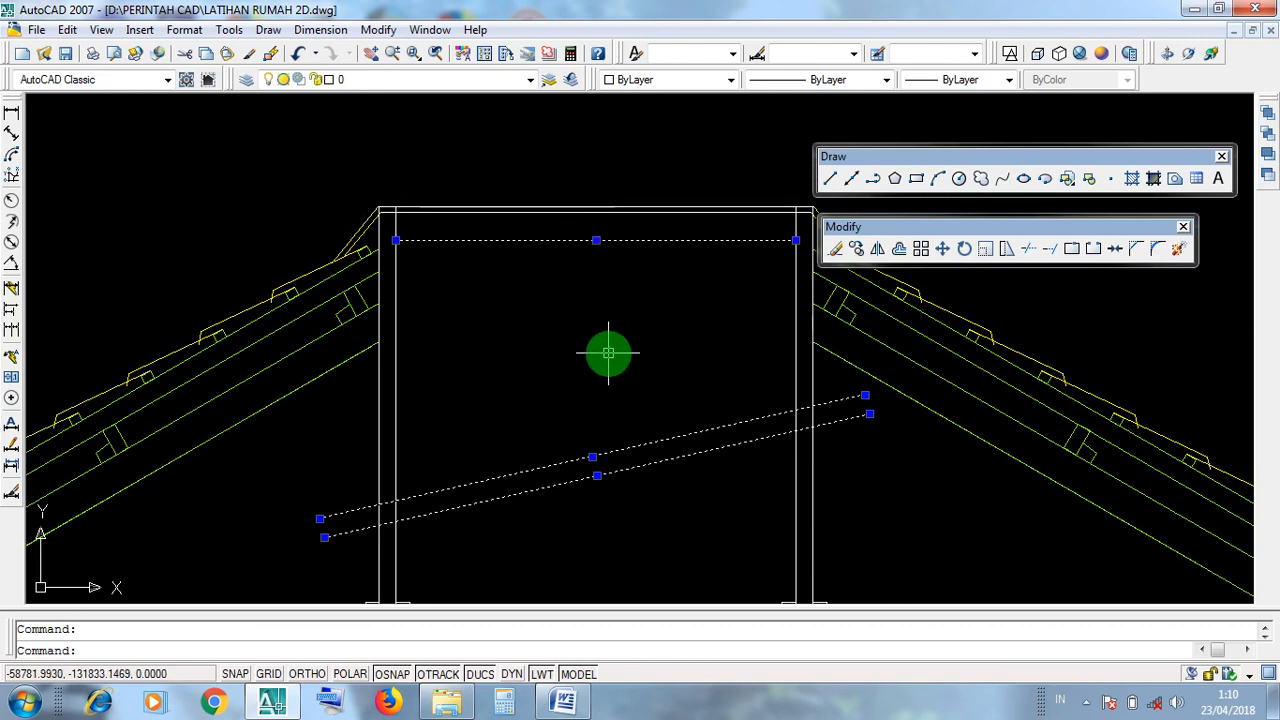
pyautogui.press('Escape')
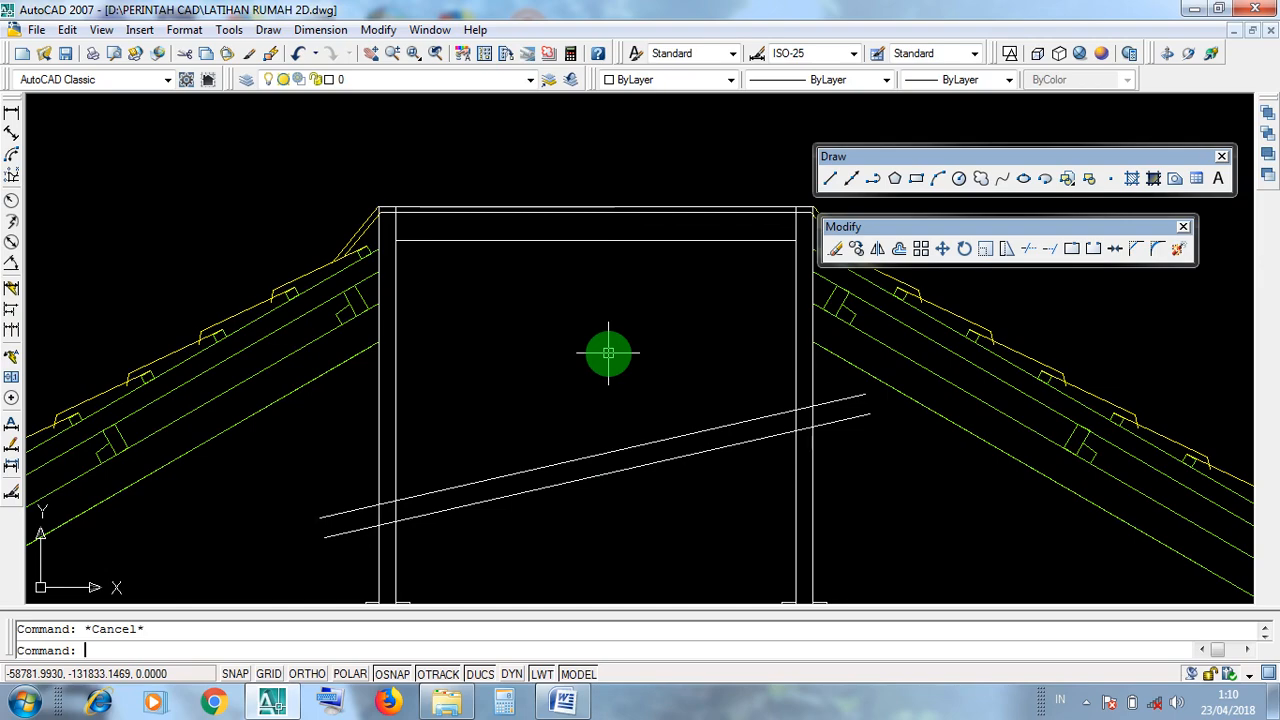
# Step: Examine the crossed braces between the posts in the finished reference section, then return to the unfinished roof's brace lines
pyautogui.scroll(-5, 609, 352)
pyautogui.moveTo(100, 394); pyautogui.dragTo(1123, 434, button='middle')
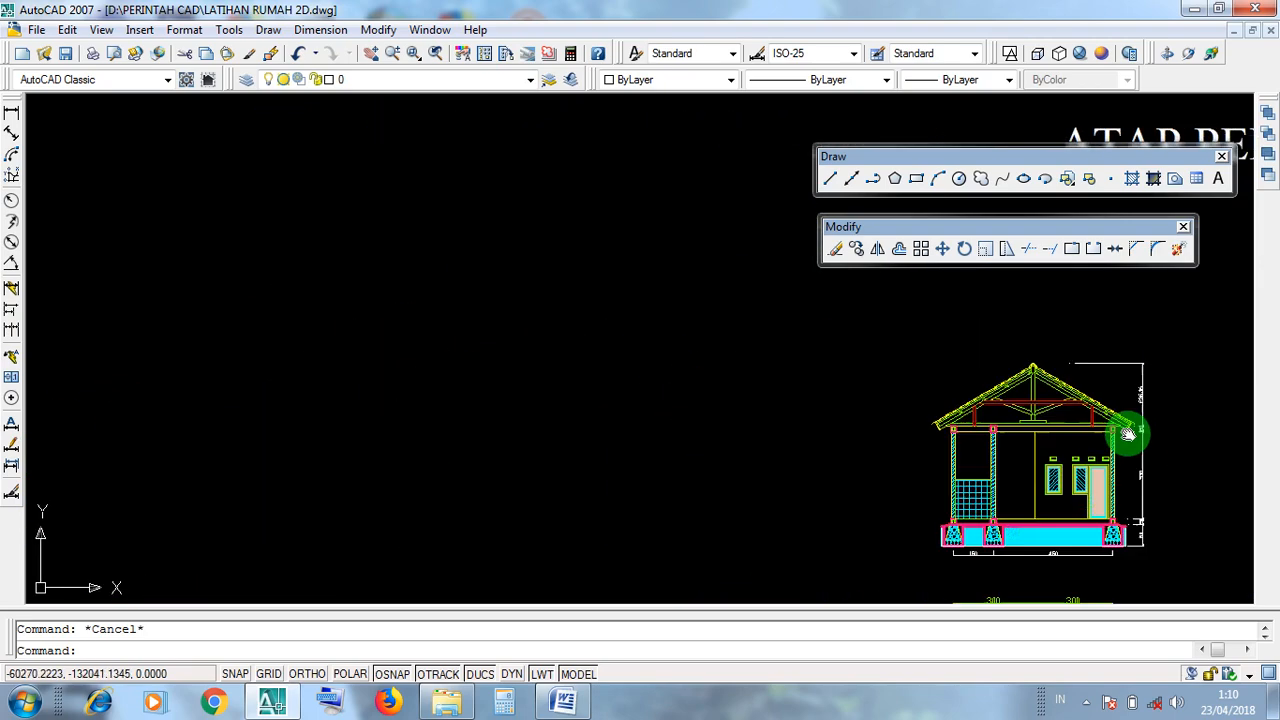
pyautogui.scroll(-2, 940, 420)
pyautogui.scroll(-2, 778, 412)
pyautogui.moveTo(471, 414); pyautogui.dragTo(651, 446, button='middle')
pyautogui.scroll(4, 543, 349)
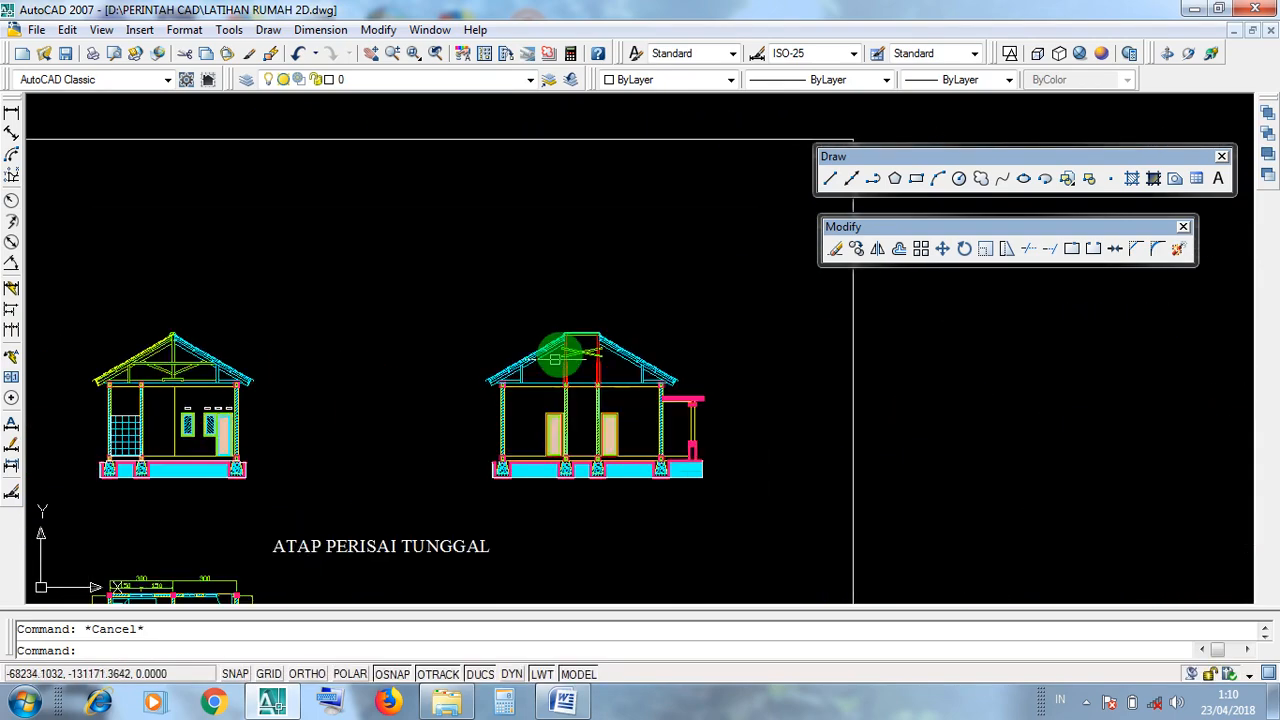
pyautogui.scroll(10, 583, 365)
pyautogui.scroll(6, 608, 446)
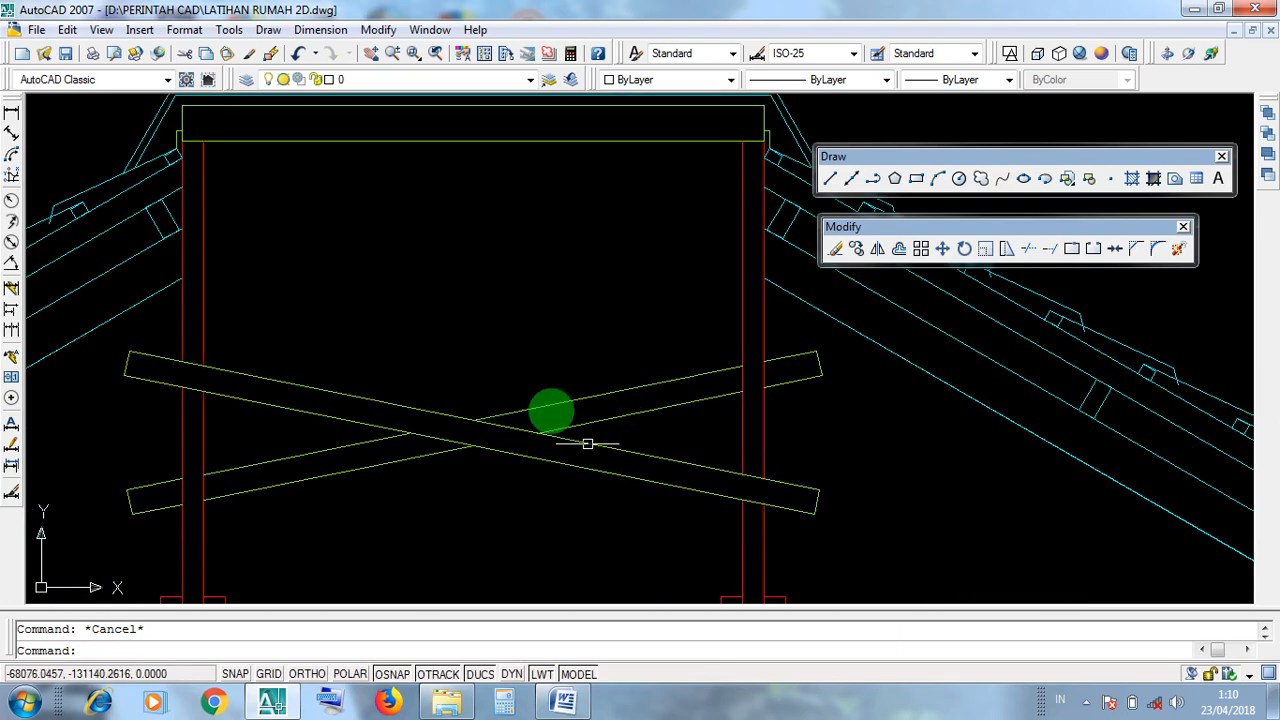
pyautogui.scroll(-8, 525, 423)
pyautogui.moveTo(795, 440); pyautogui.dragTo(269, 420, button='middle')
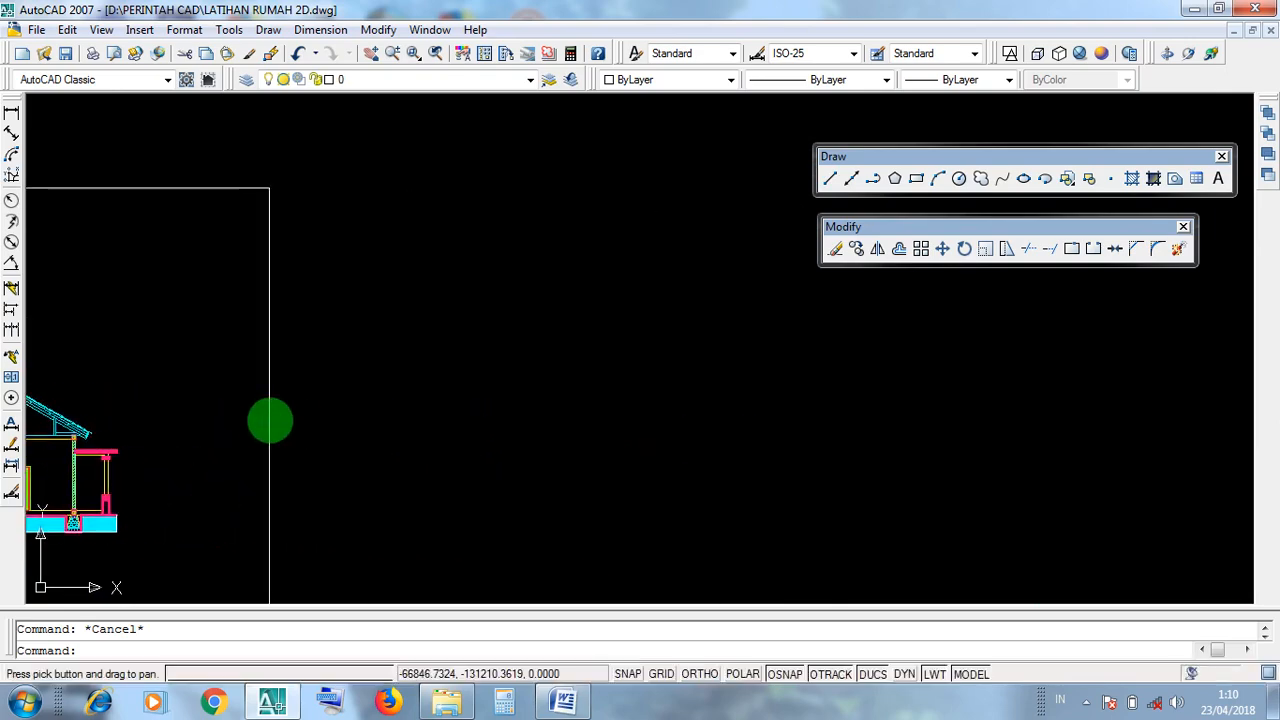
pyautogui.scroll(-4, 269, 420)
pyautogui.scroll(4, 1037, 486)
pyautogui.scroll(5, 770, 448)
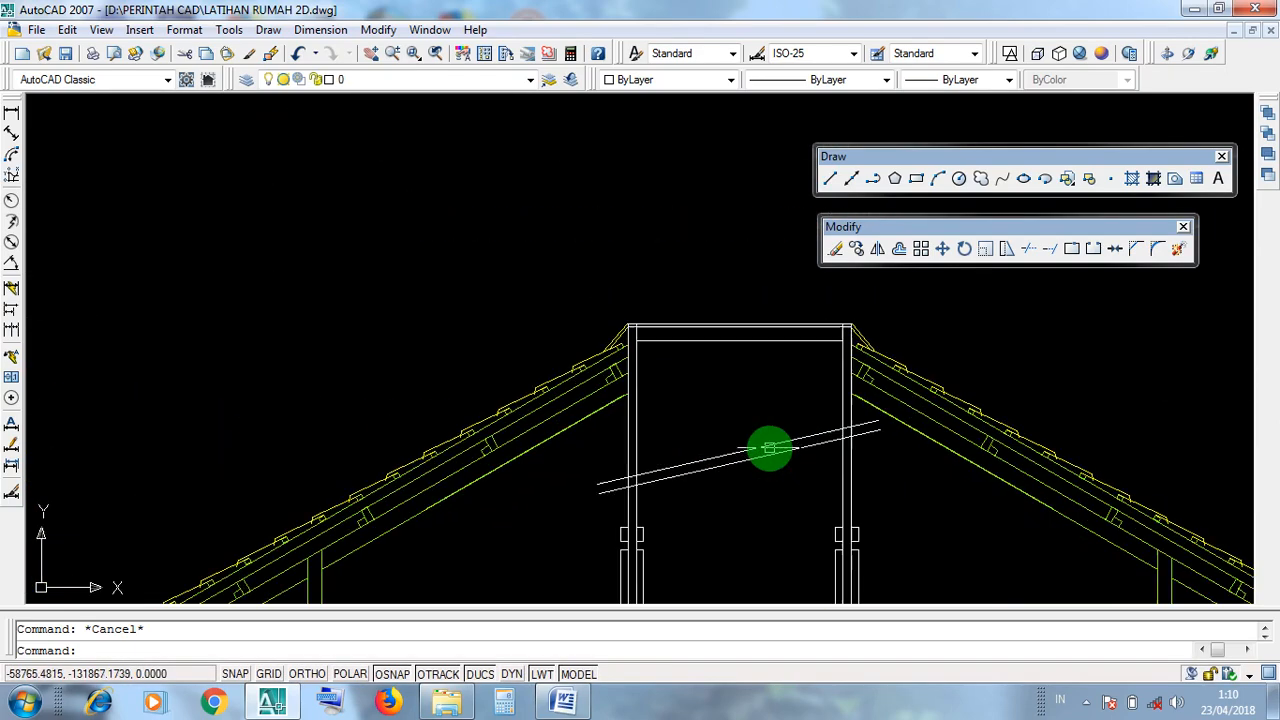
# Step: Switch to the MIROR notes in Microsoft Word and go through the CARA 2 instructions line by line up to ENTER
pyautogui.click(1194, 9)
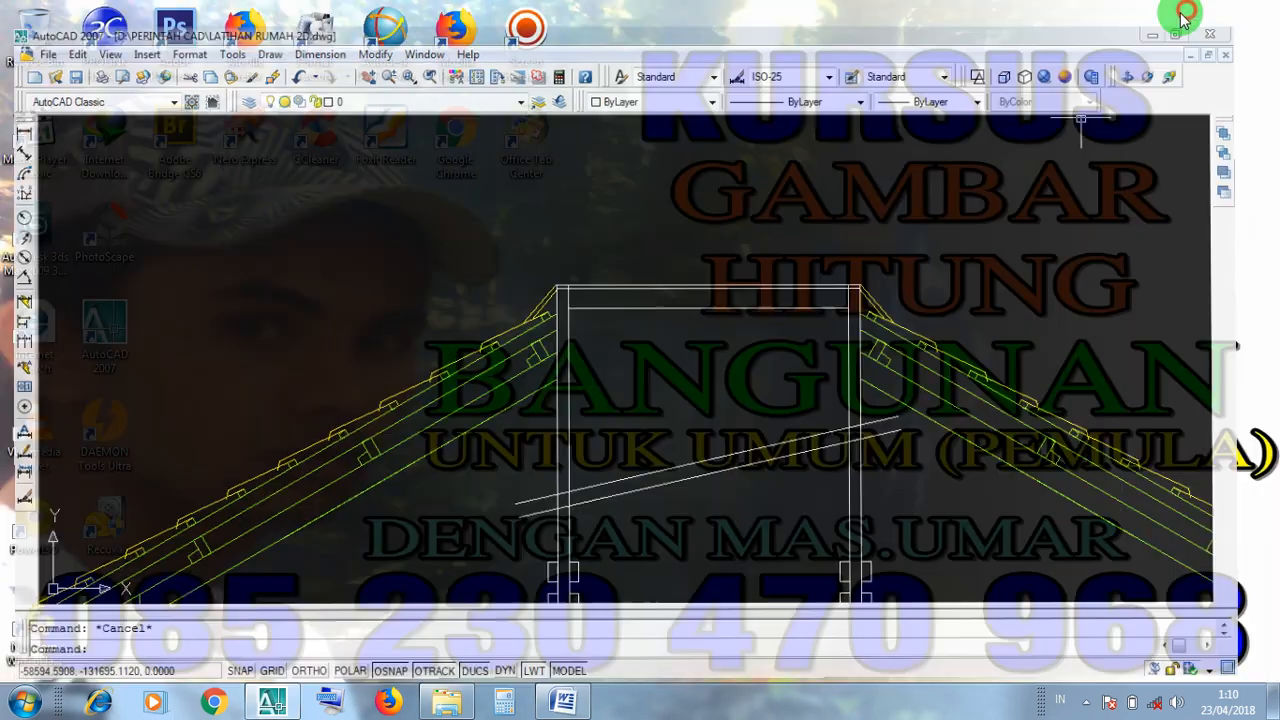
pyautogui.click(566, 704)
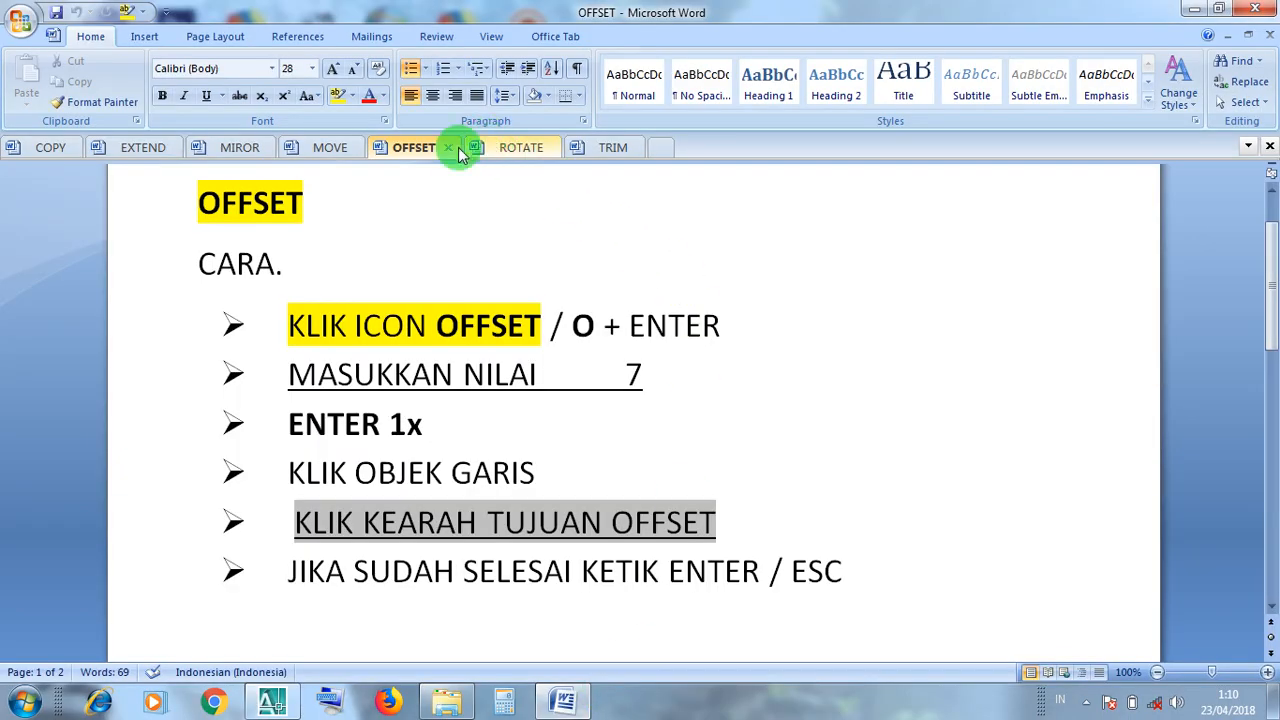
pyautogui.click(240, 148)
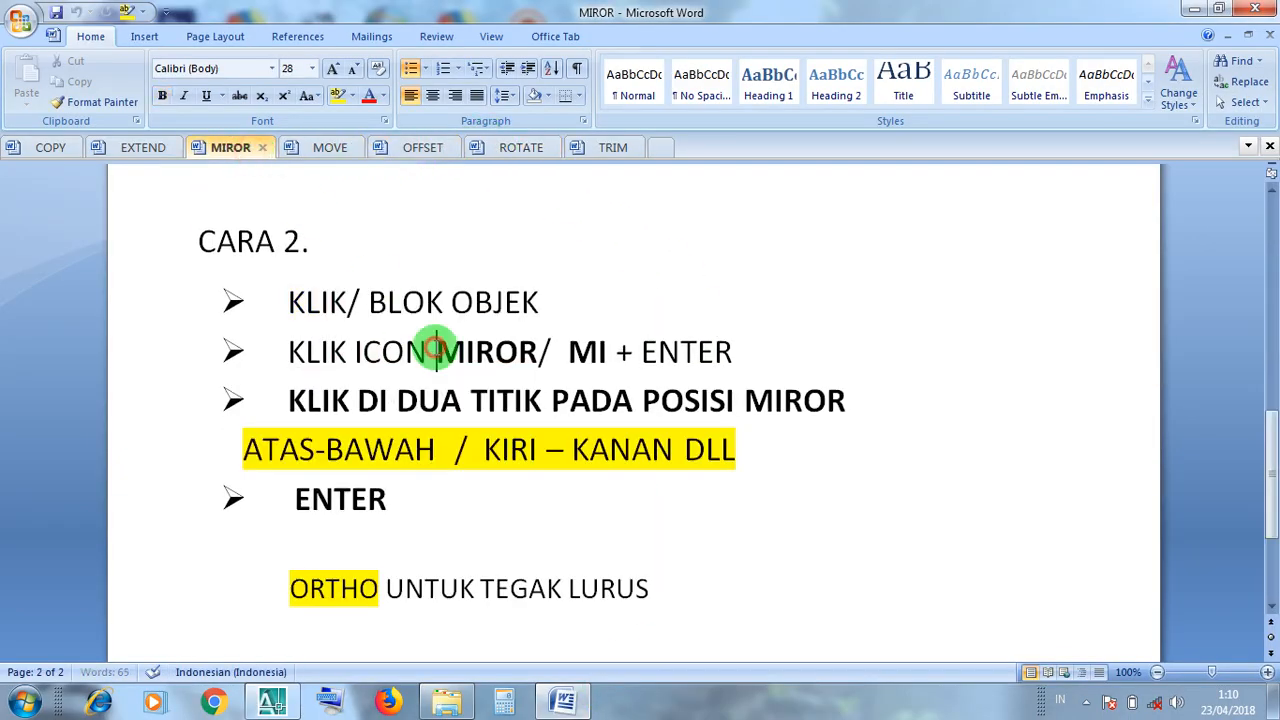
pyautogui.moveTo(540, 304); pyautogui.dragTo(308, 300)
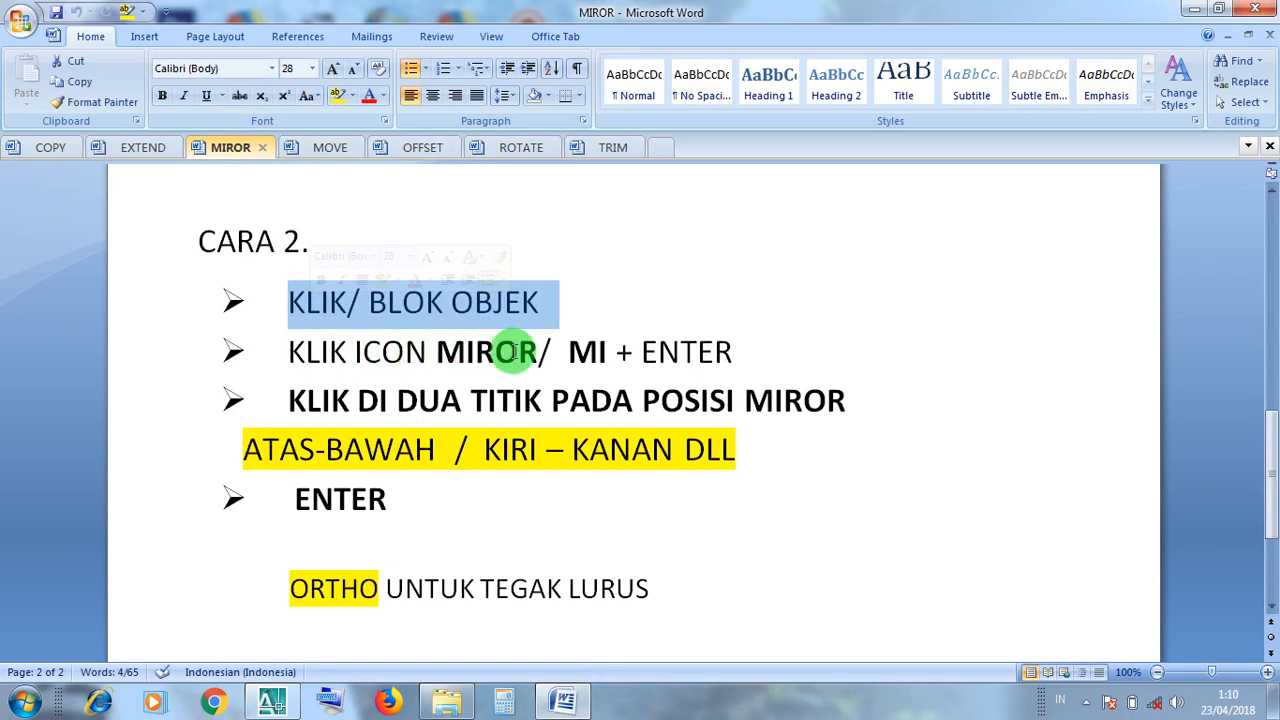
pyautogui.moveTo(556, 352); pyautogui.dragTo(298, 348)
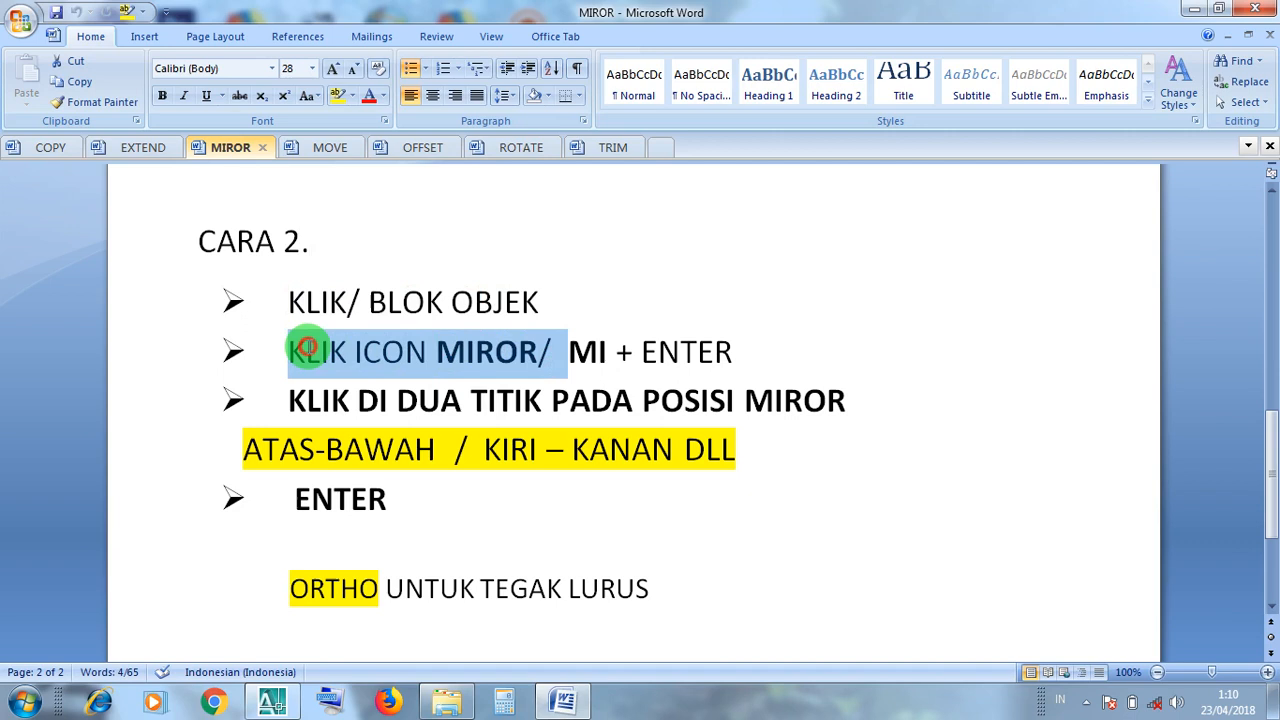
pyautogui.click(571, 352)
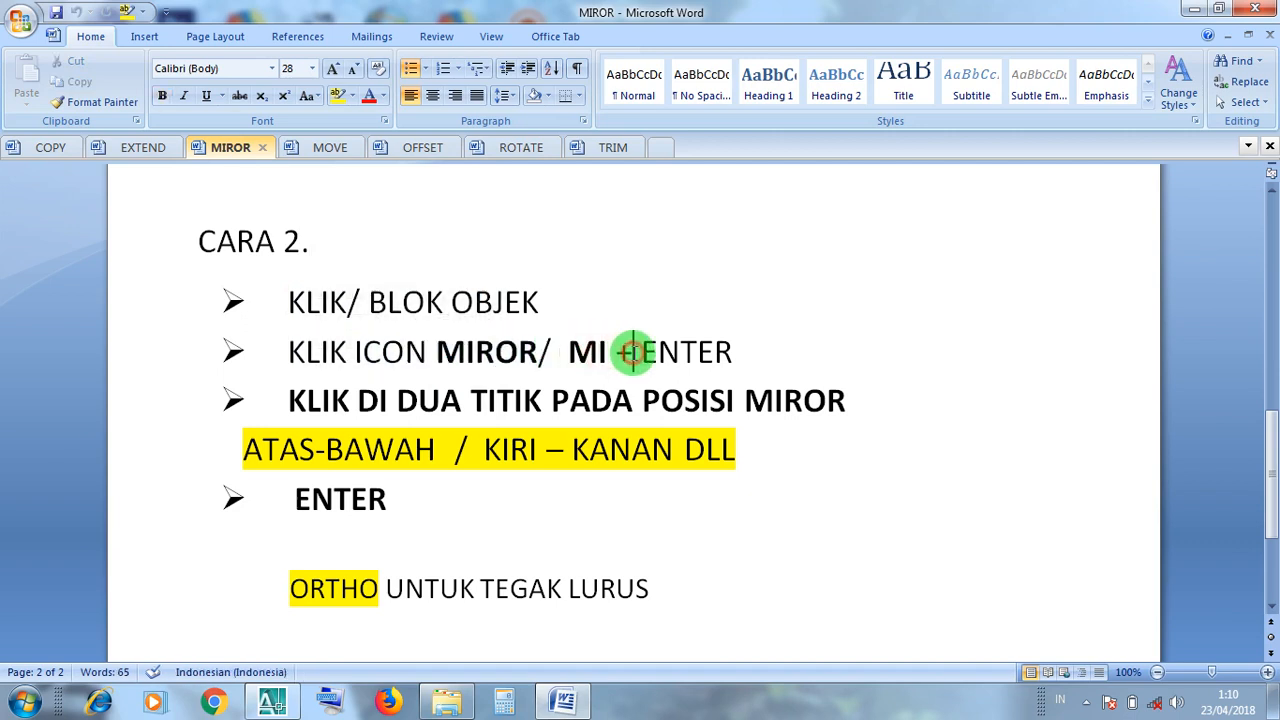
pyautogui.click(632, 353)
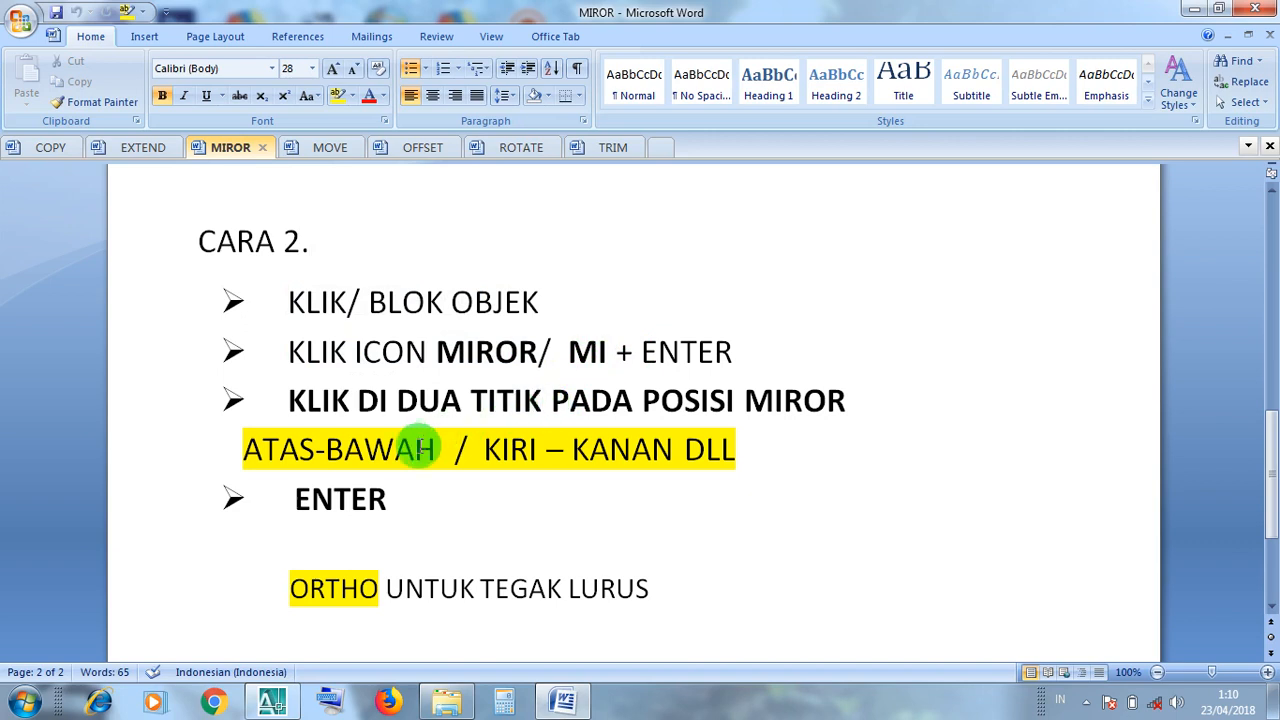
pyautogui.moveTo(455, 450); pyautogui.dragTo(270, 453)
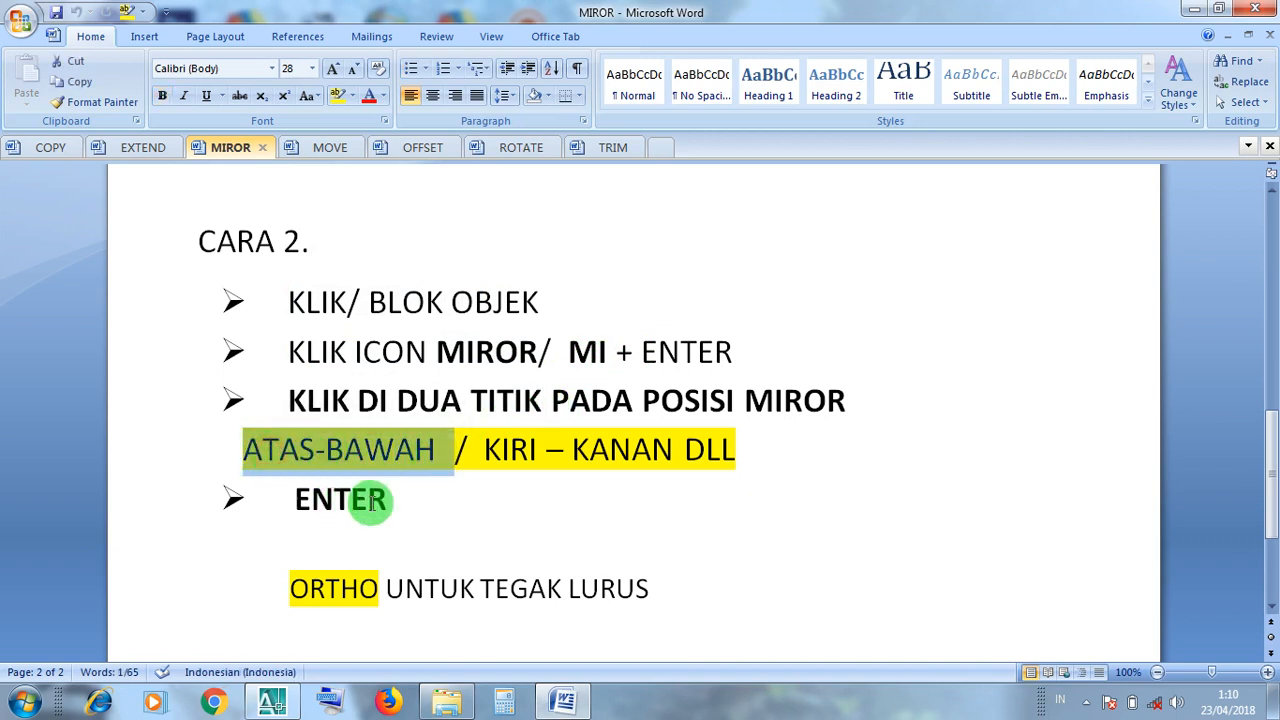
pyautogui.moveTo(386, 500); pyautogui.dragTo(296, 503)
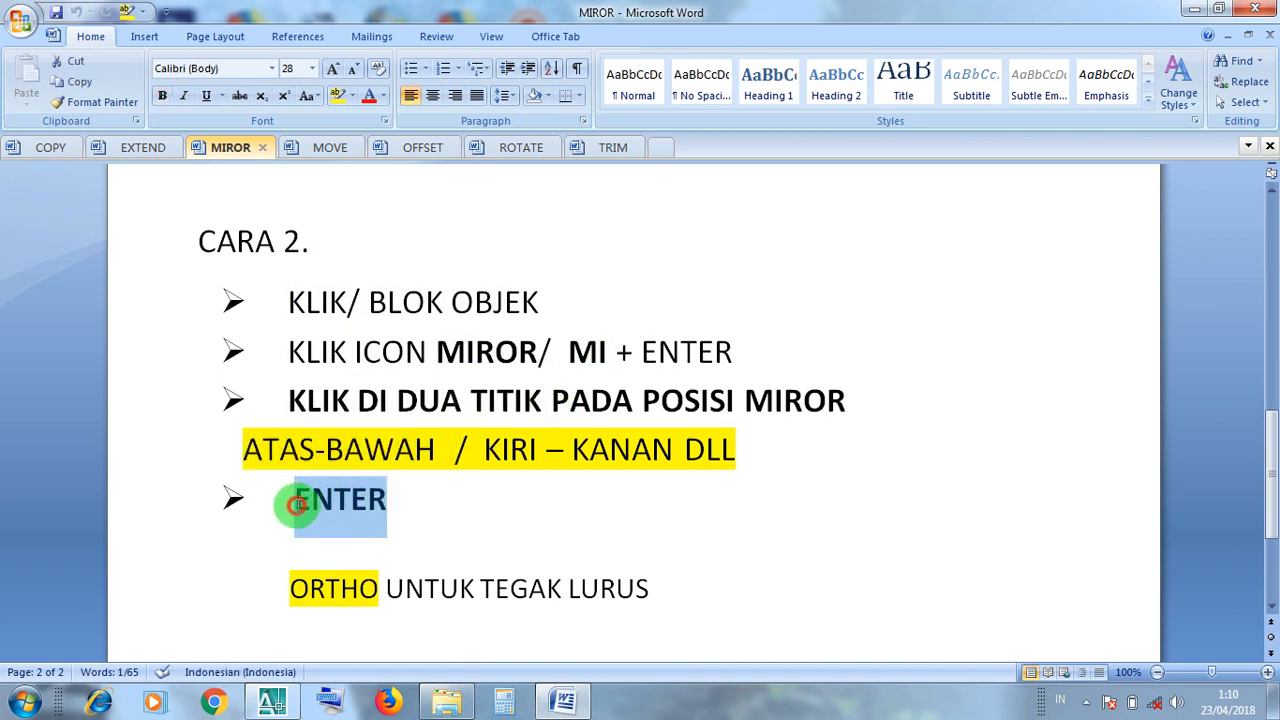
# Step: Go through the closing note of the CARA 2 instructions about using ORTHO for perpendicular mirroring
pyautogui.click(380, 531)
pyautogui.moveTo(378, 590); pyautogui.dragTo(293, 595)
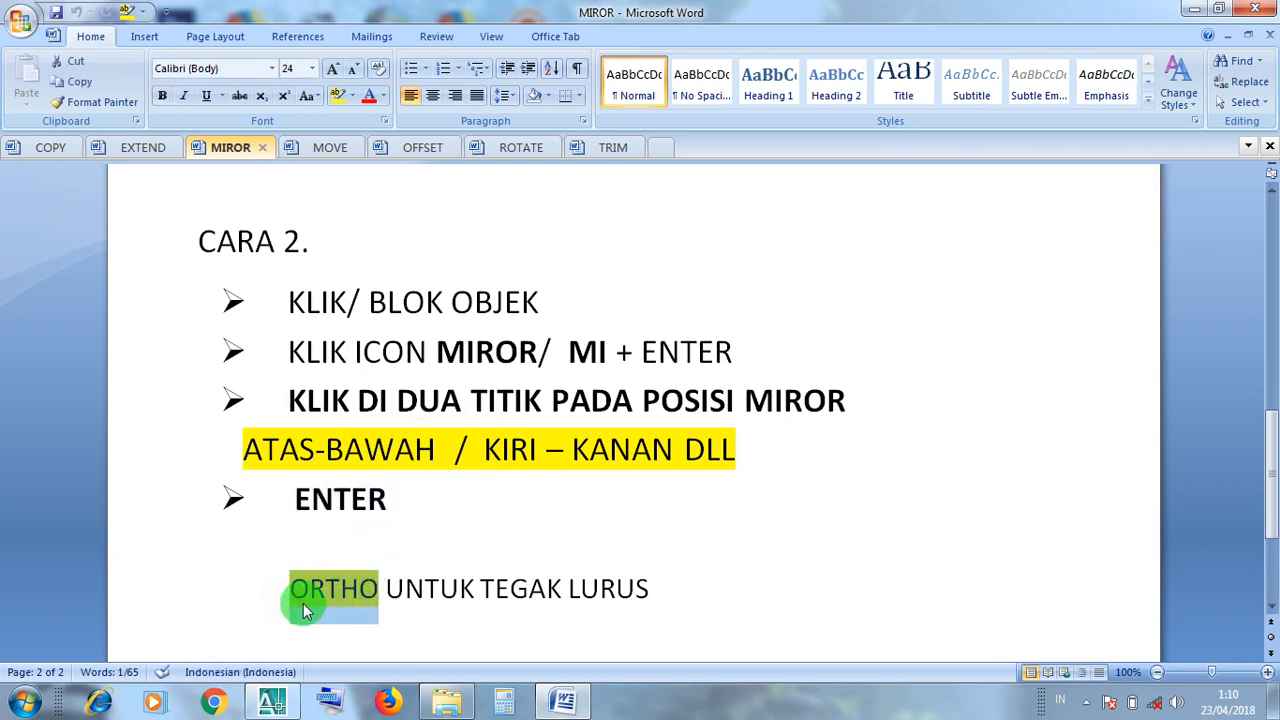
pyautogui.moveTo(372, 588); pyautogui.dragTo(291, 594)
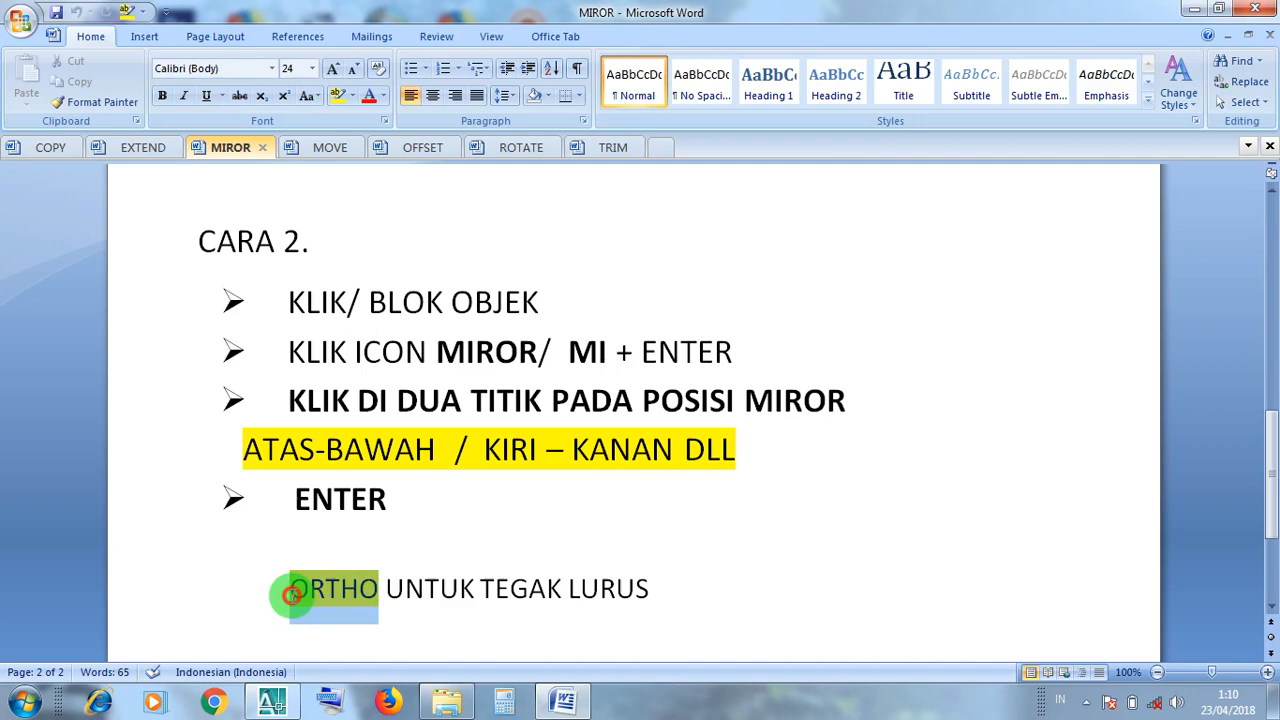
pyautogui.click(494, 589)
# Step: Switch back to AutoCAD and turn Ortho mode on, checking the change in the command history
pyautogui.click(1190, 16)
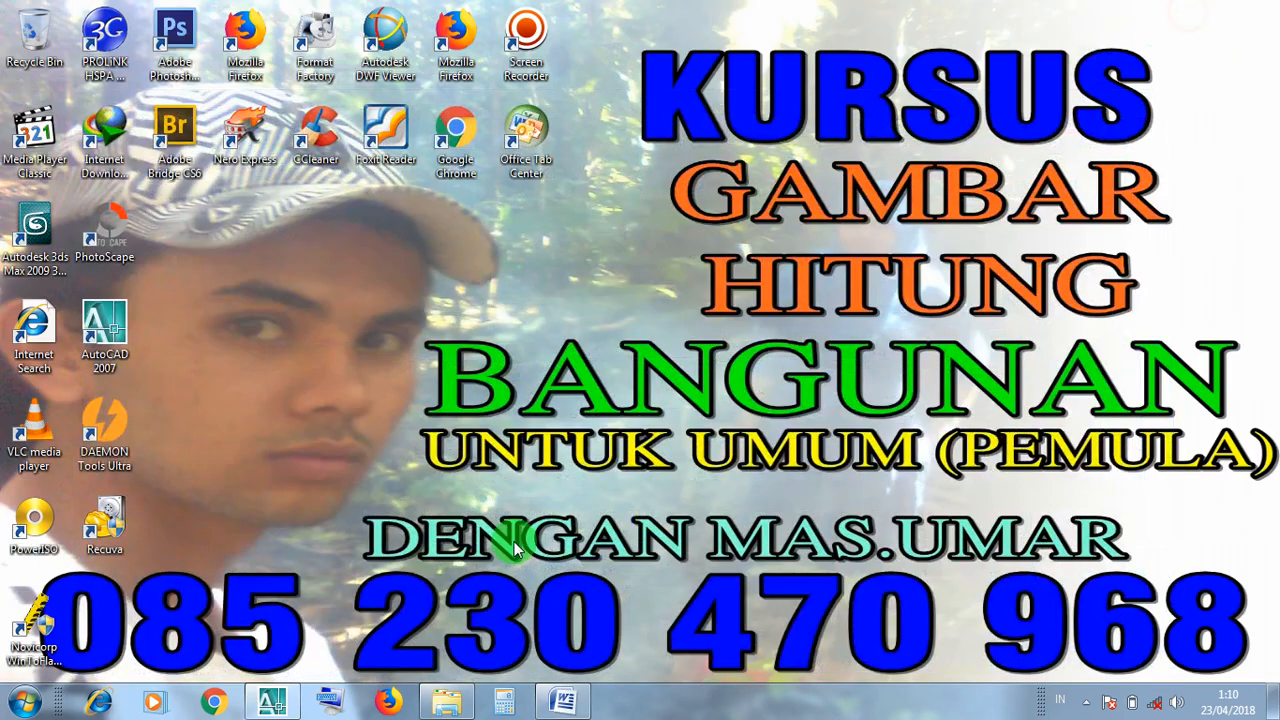
pyautogui.click(271, 702)
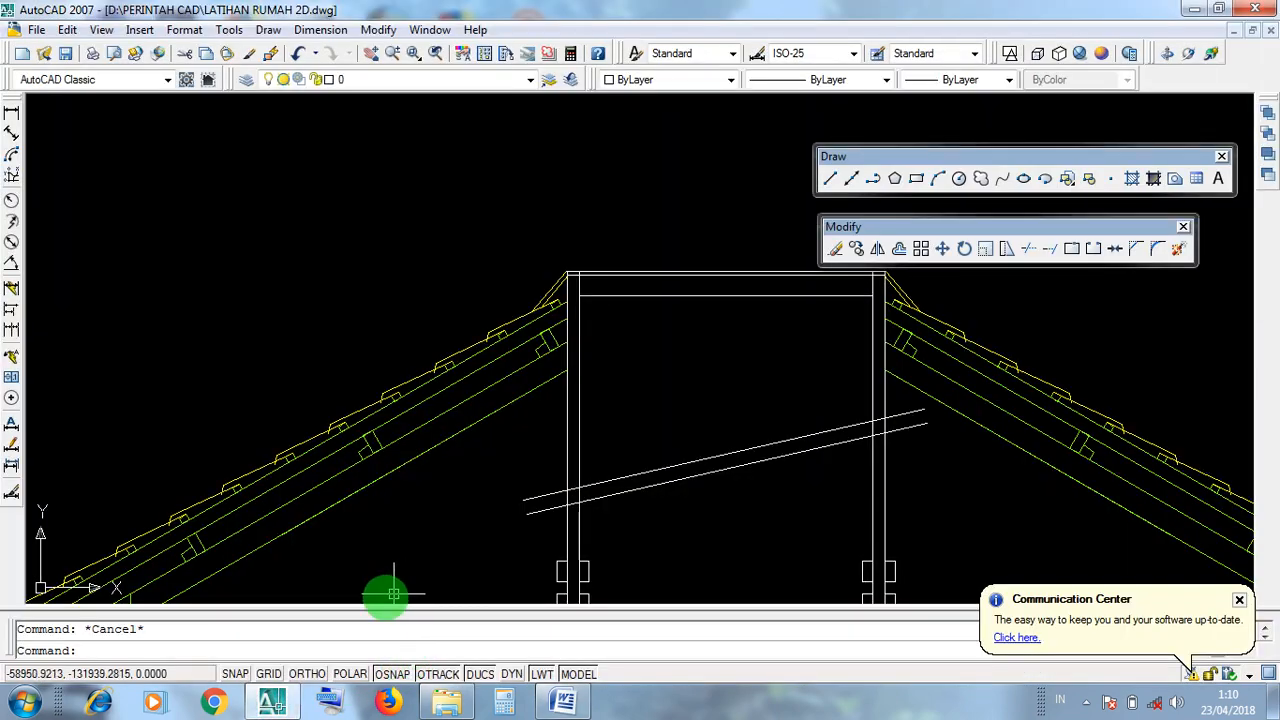
pyautogui.click(307, 674)
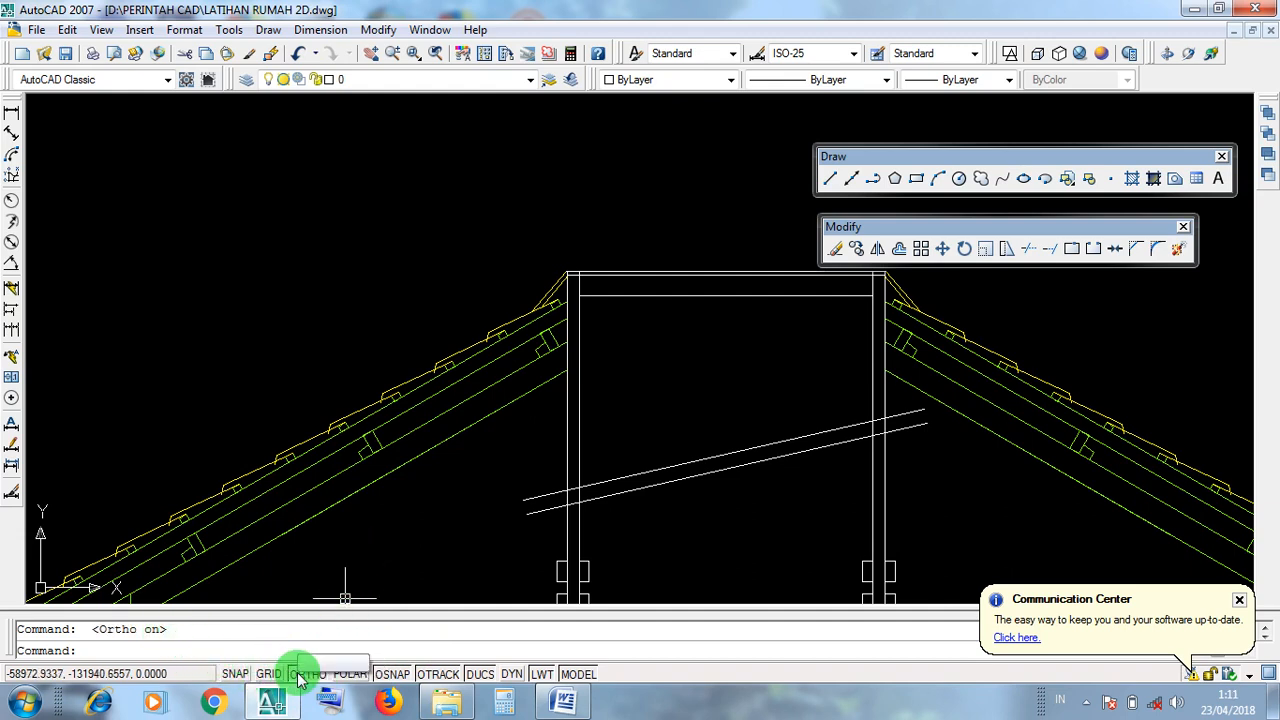
pyautogui.moveTo(167, 629); pyautogui.dragTo(93, 630)
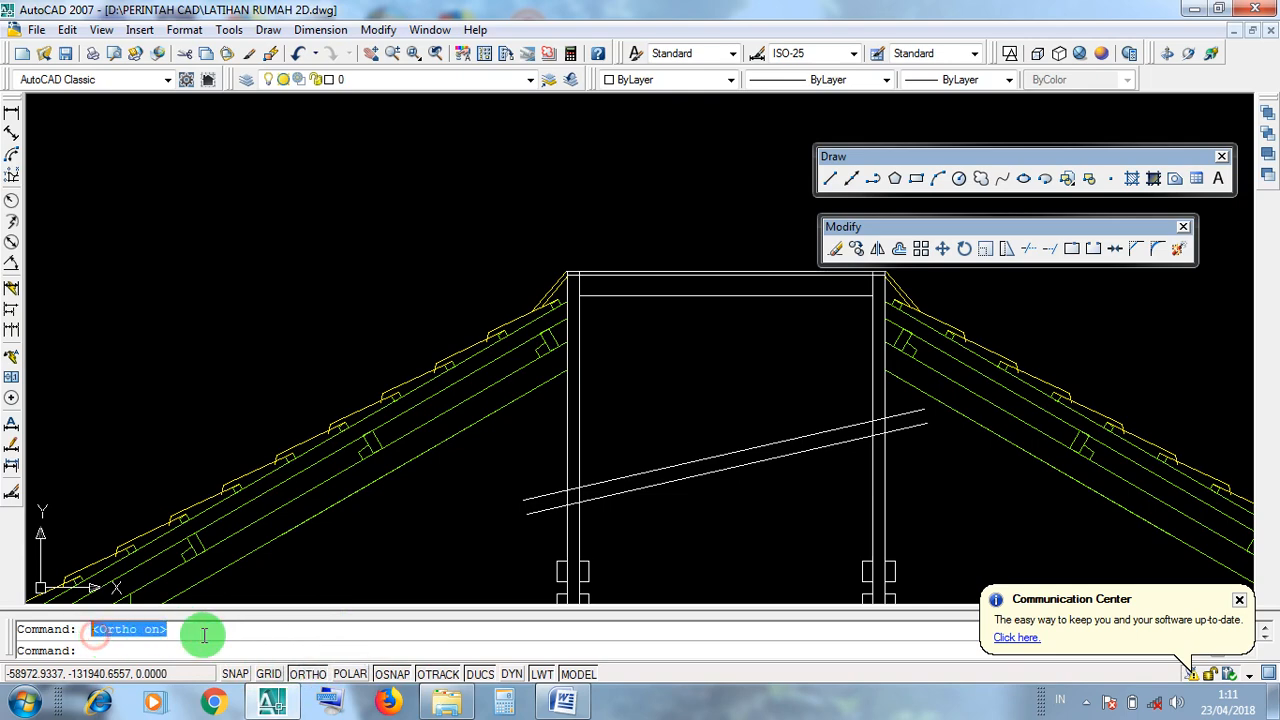
pyautogui.click(203, 635)
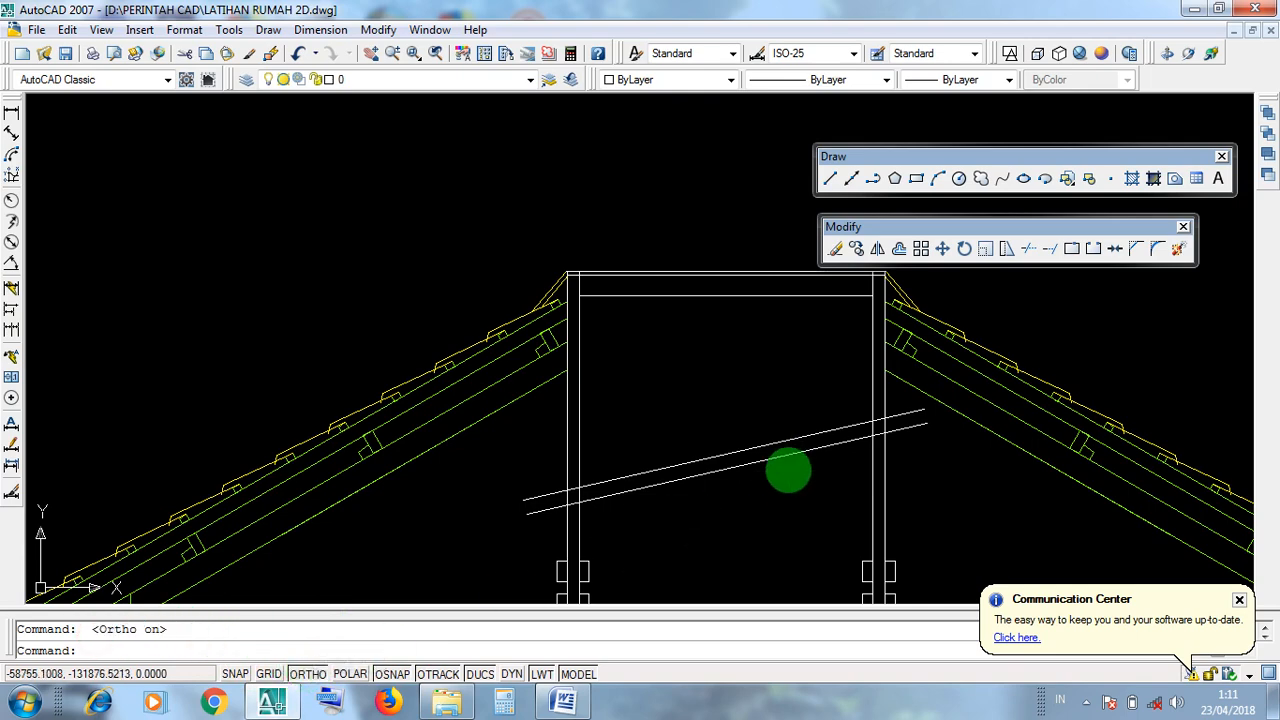
# Step: Mirror the two sloping brace lines about a vertical axis through the midpoint of the beam between the posts, keeping the source lines
pyautogui.click(786, 484)
pyautogui.click(725, 398)
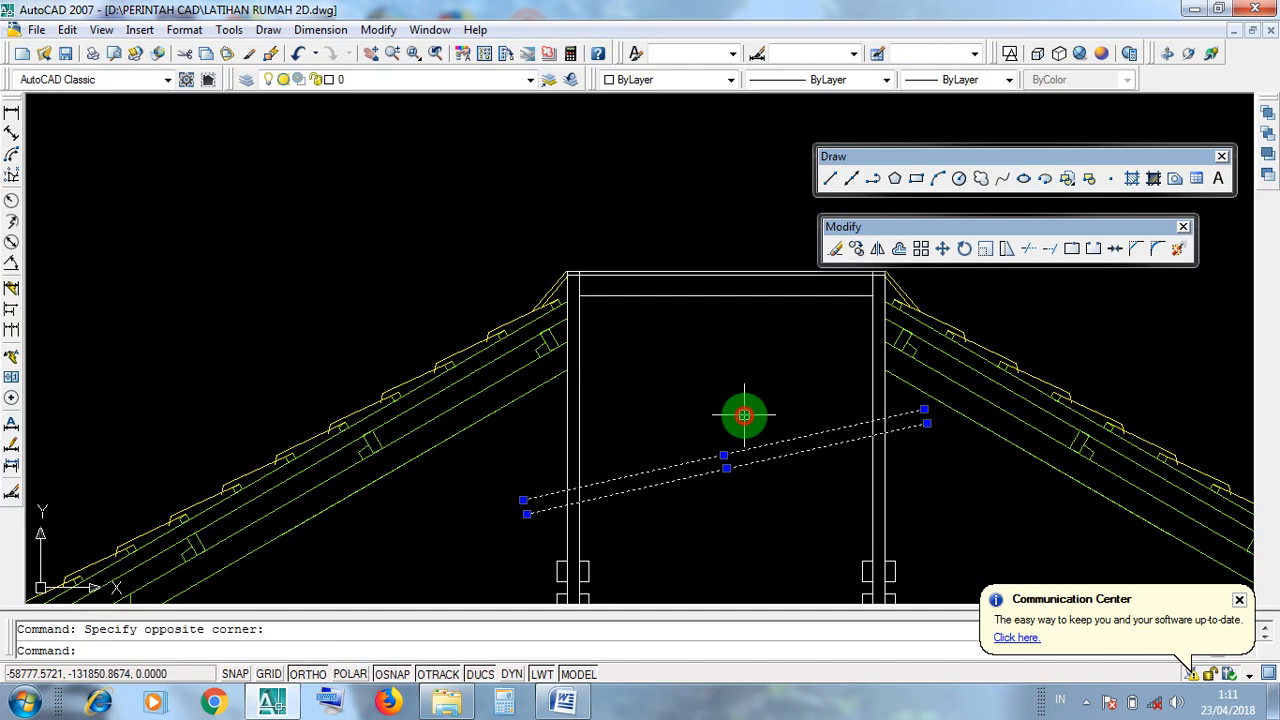
pyautogui.click(691, 477)
pyautogui.click(690, 460)
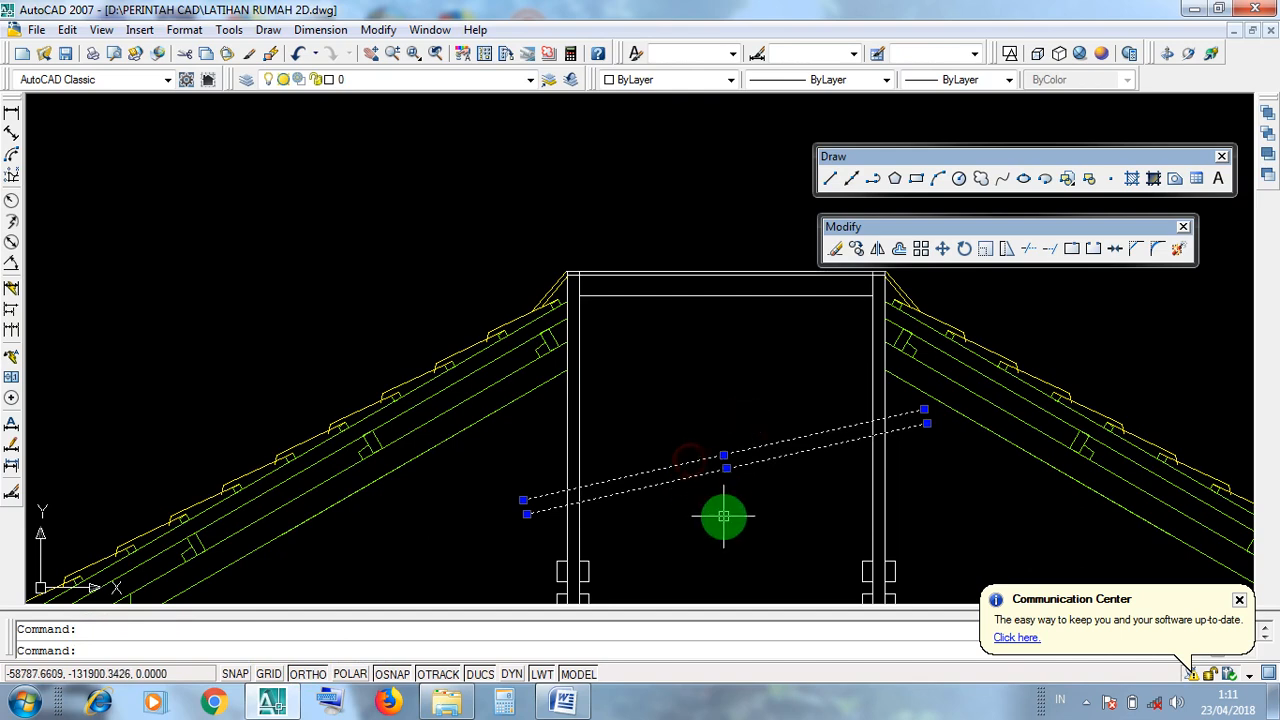
pyautogui.moveTo(763, 366); pyautogui.dragTo(709, 374, button='middle')
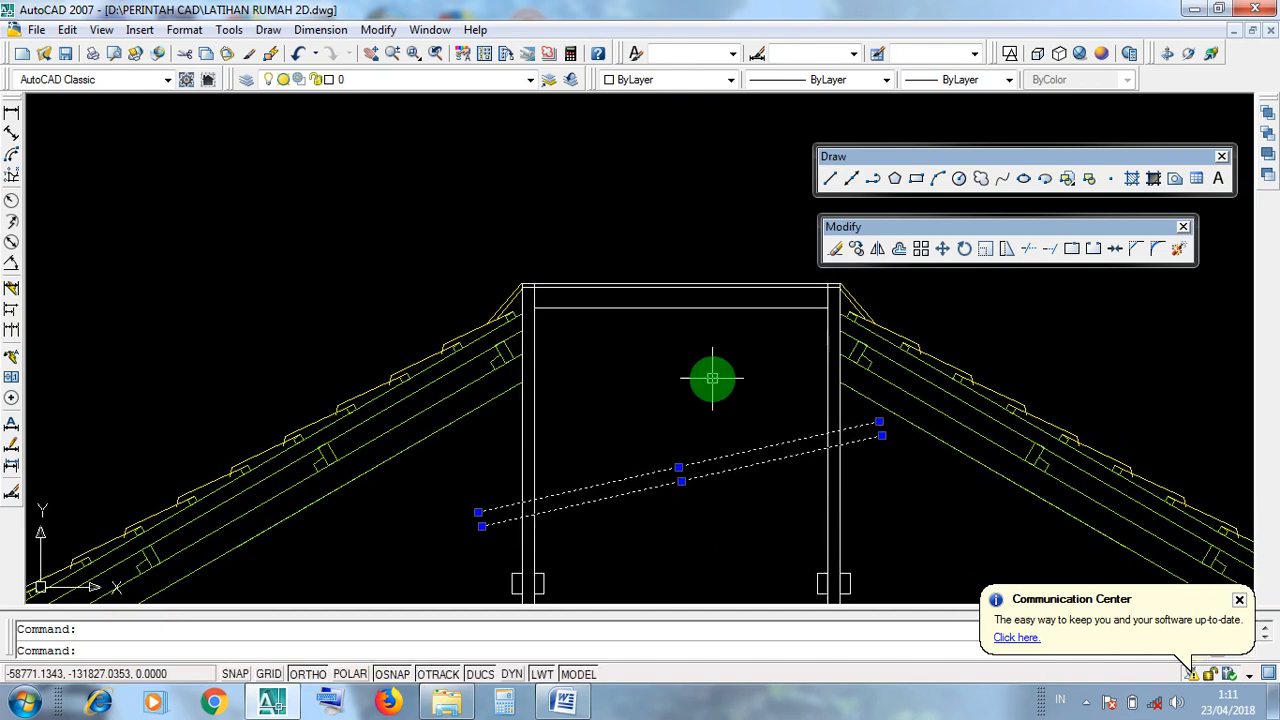
pyautogui.click(879, 250)
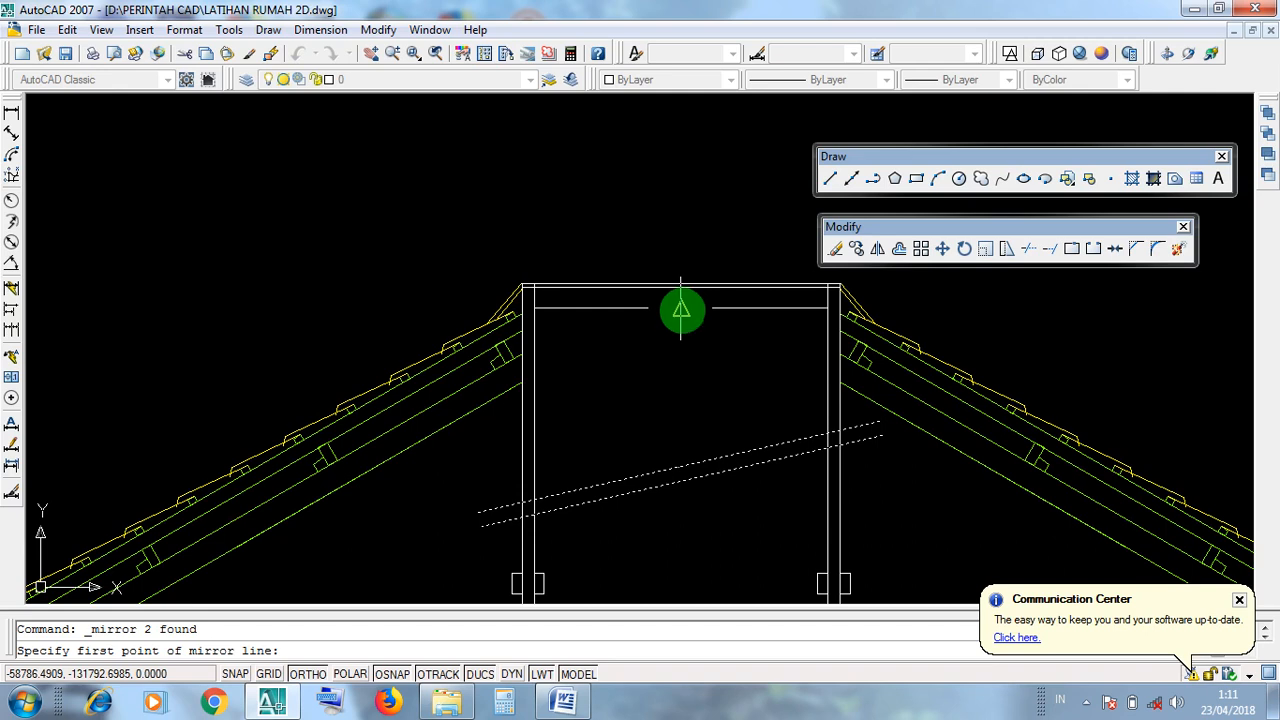
pyautogui.click(681, 310)
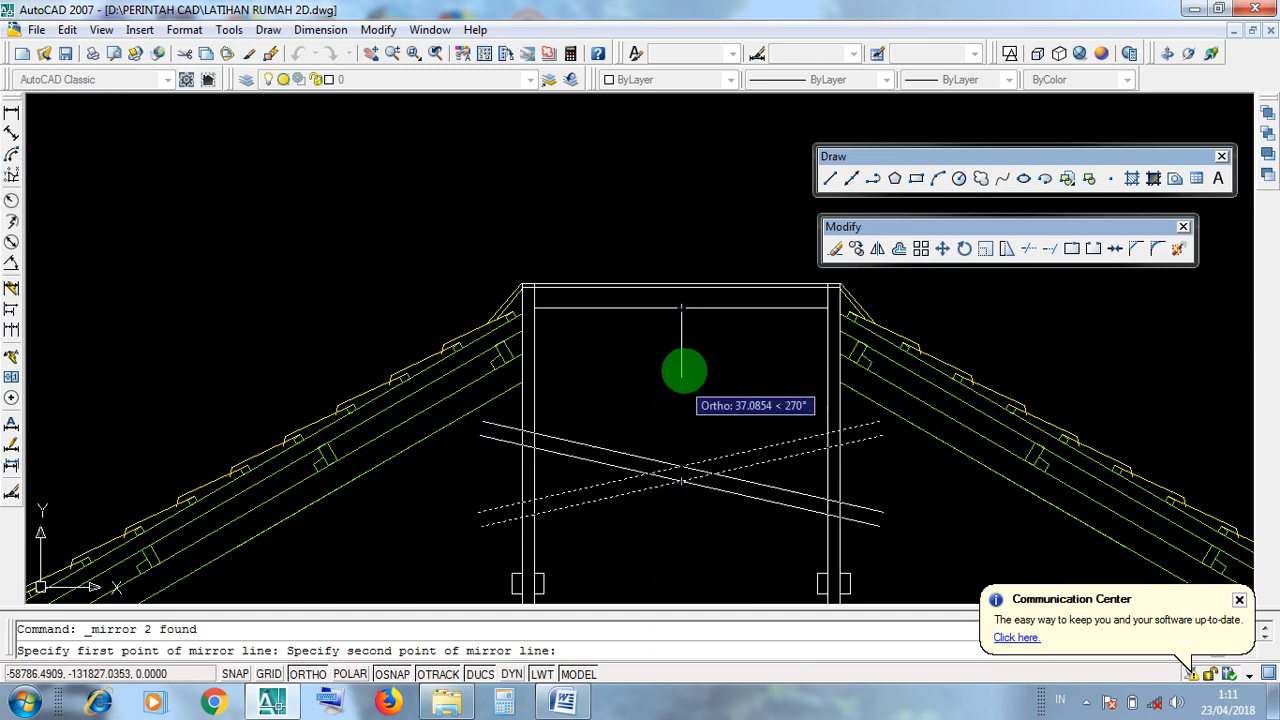
pyautogui.click(677, 171)
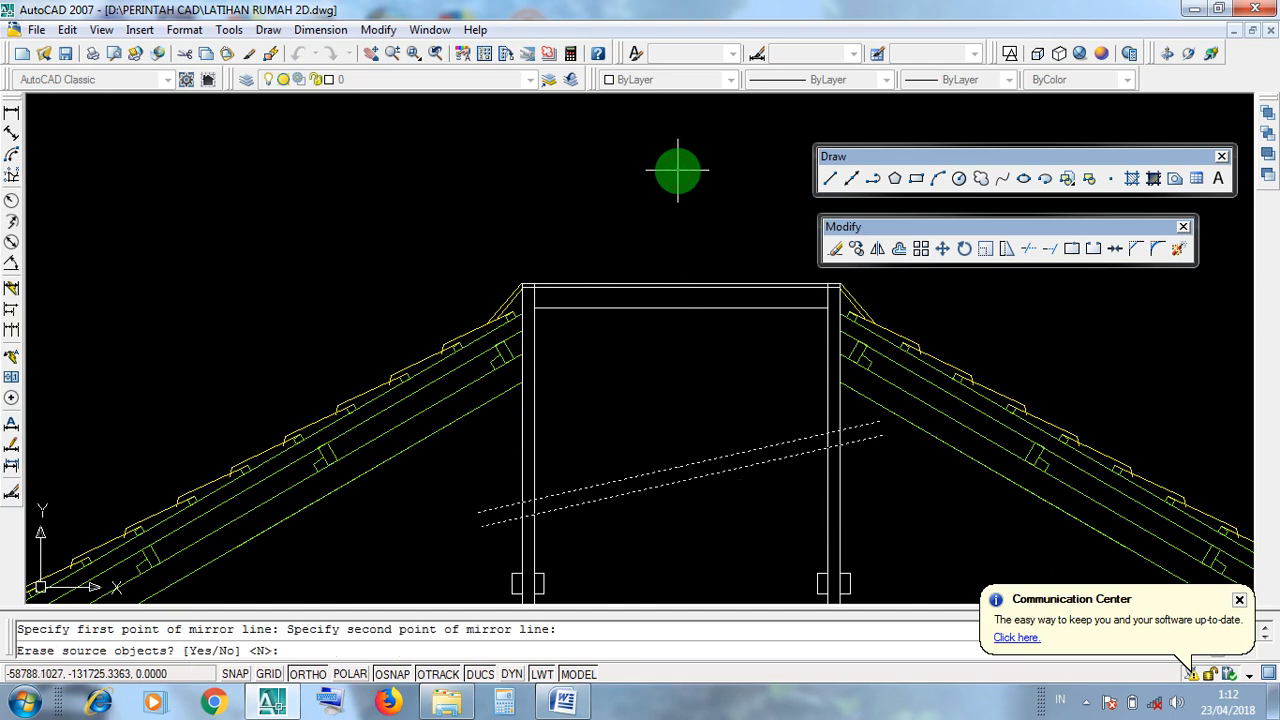
pyautogui.press('Return')
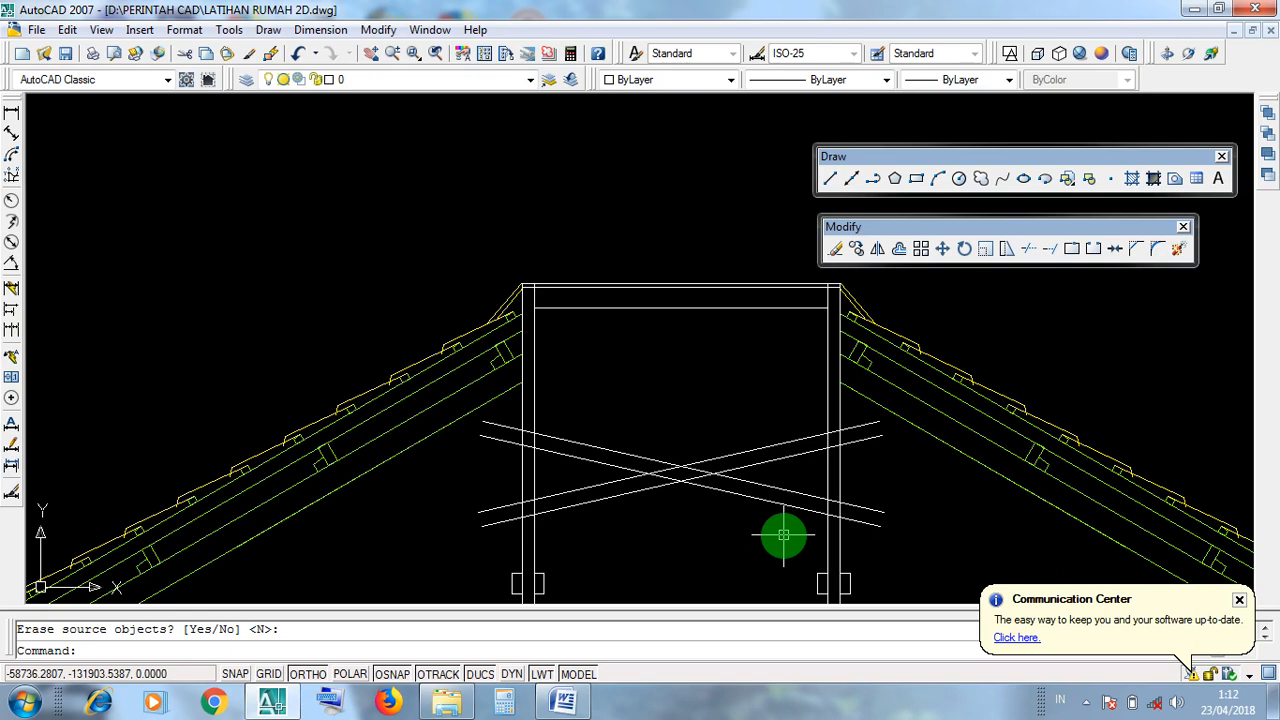
# Step: Examine the short lines closing the four ends of the crossed braces in the finished reference section, then clear the selection
pyautogui.scroll(-1, 769, 428)
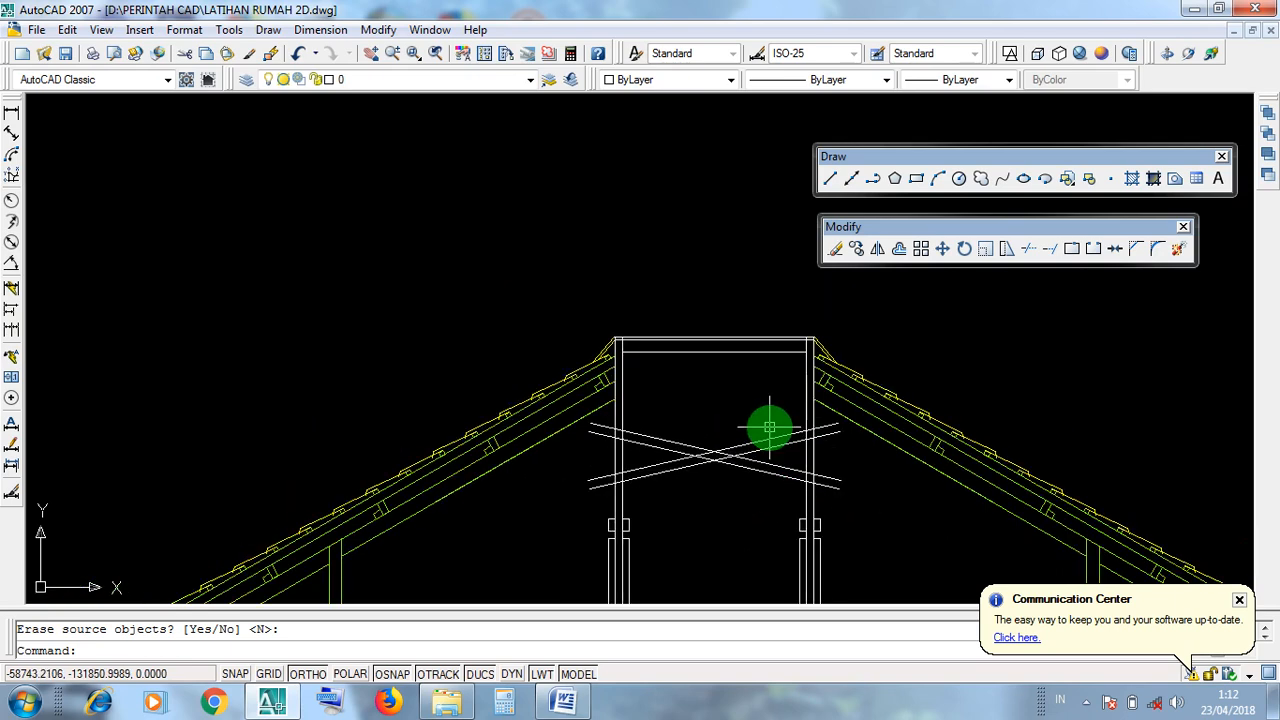
pyautogui.scroll(-5, 769, 428)
pyautogui.moveTo(523, 434)
pyautogui.mouseDown(button='middle')
pyautogui.moveTo(966, 443)
pyautogui.moveTo(965, 456)
pyautogui.mouseUp(button='middle')
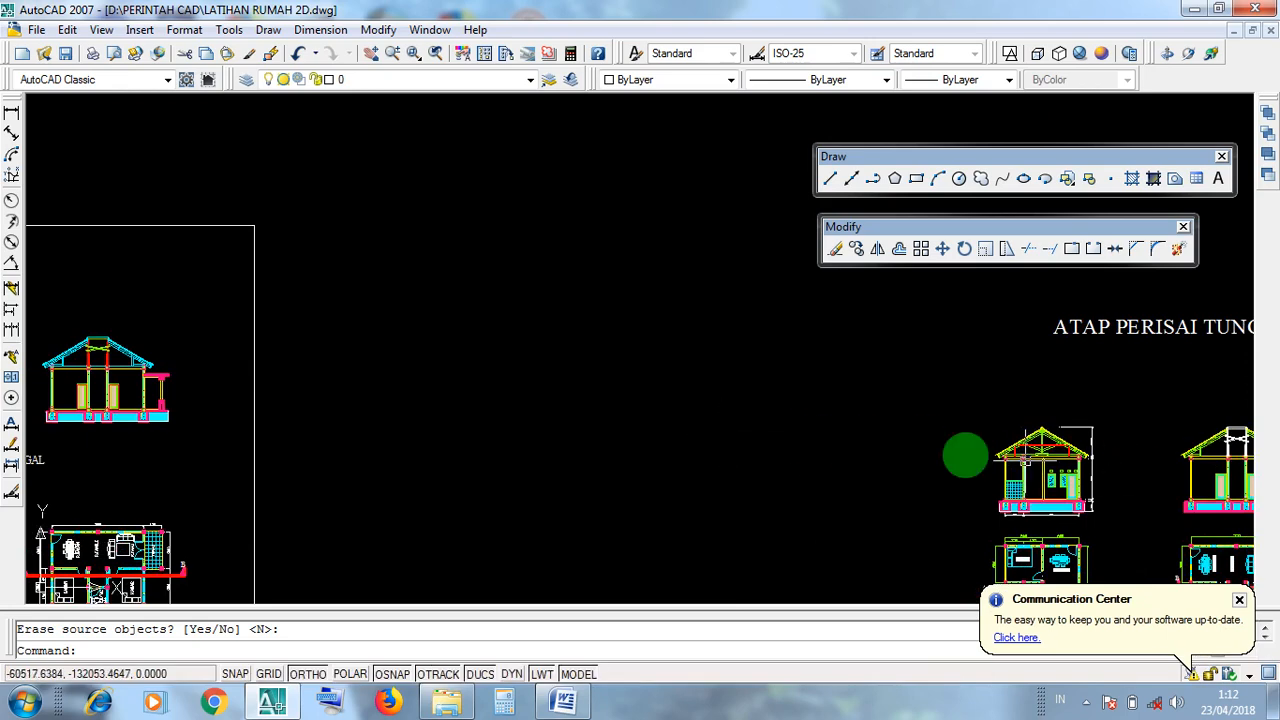
pyautogui.moveTo(456, 431); pyautogui.dragTo(907, 460, button='middle')
pyautogui.scroll(9, 550, 378)
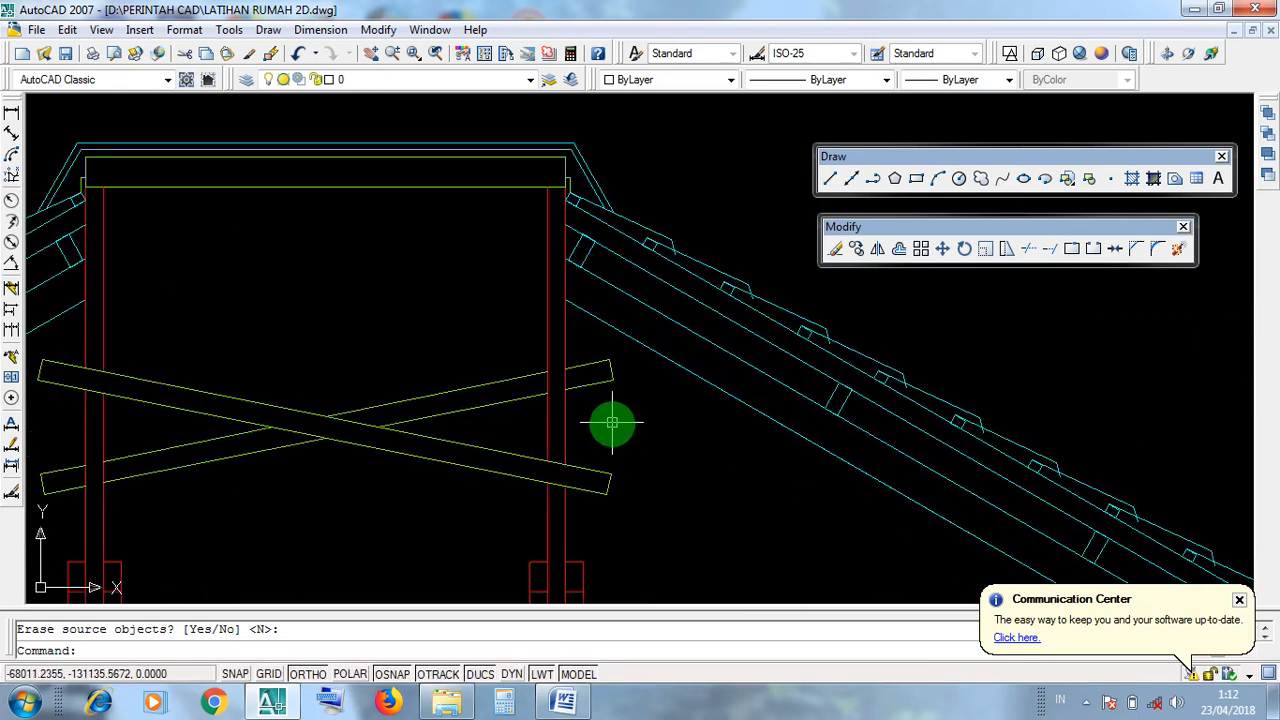
pyautogui.moveTo(616, 495); pyautogui.dragTo(812, 512, button='middle')
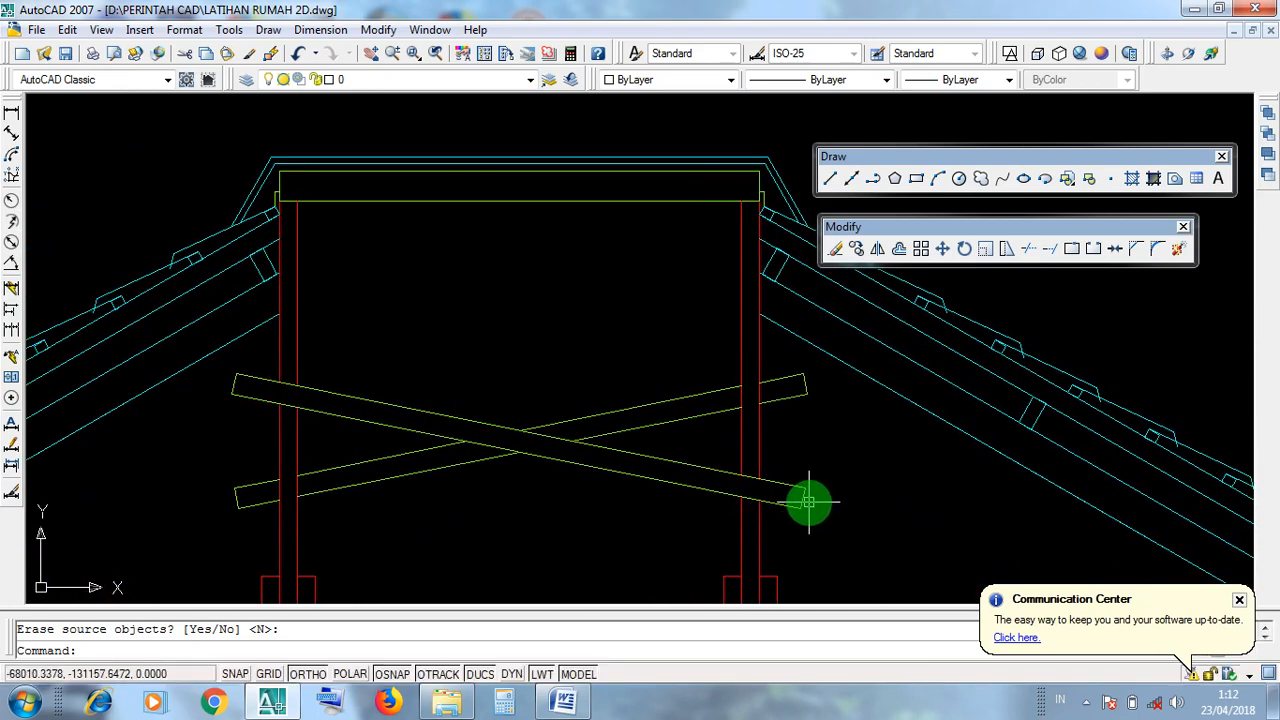
pyautogui.scroll(3, 808, 502)
pyautogui.click(791, 484)
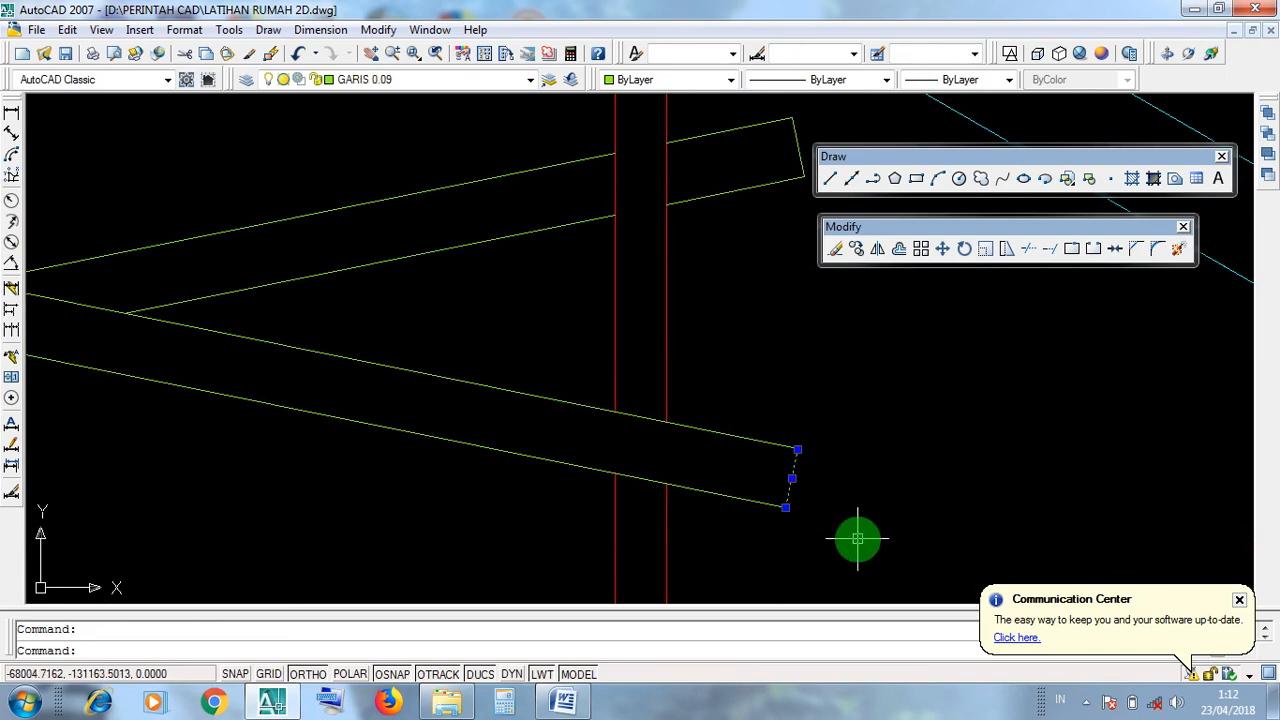
pyautogui.scroll(-3, 857, 540)
pyautogui.scroll(2, 184, 383)
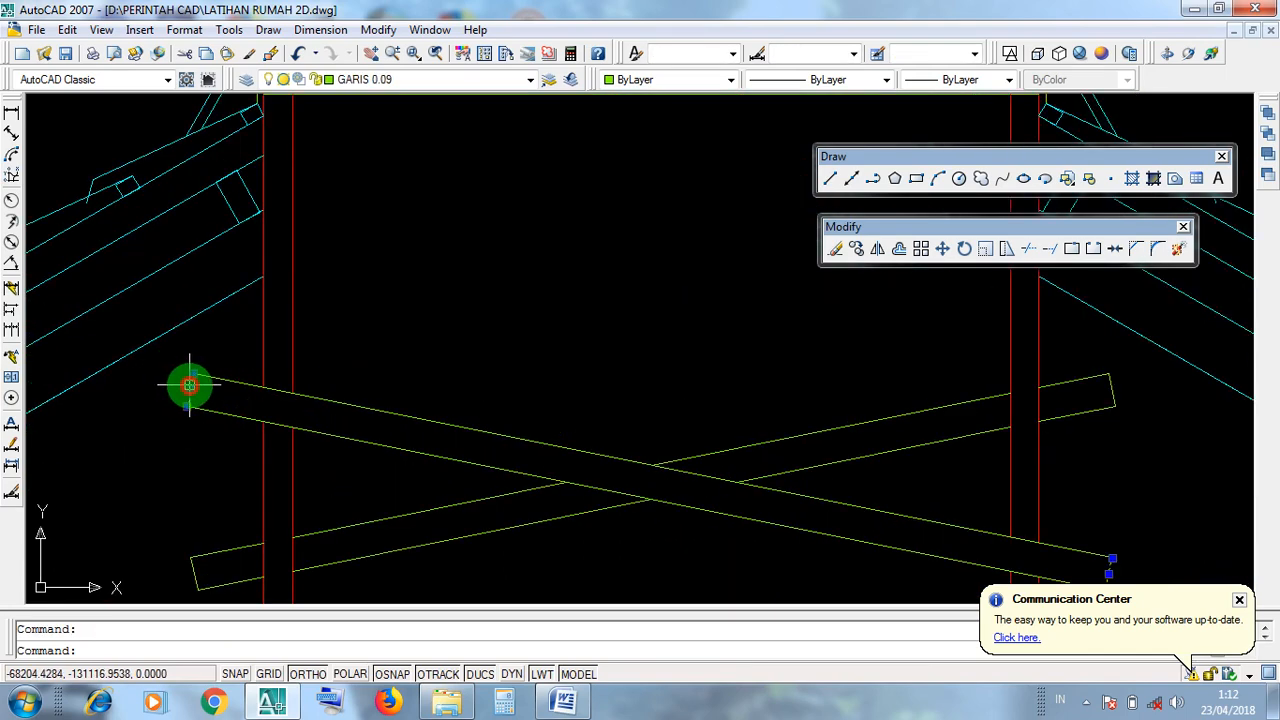
pyautogui.click(189, 385)
pyautogui.click(1112, 394)
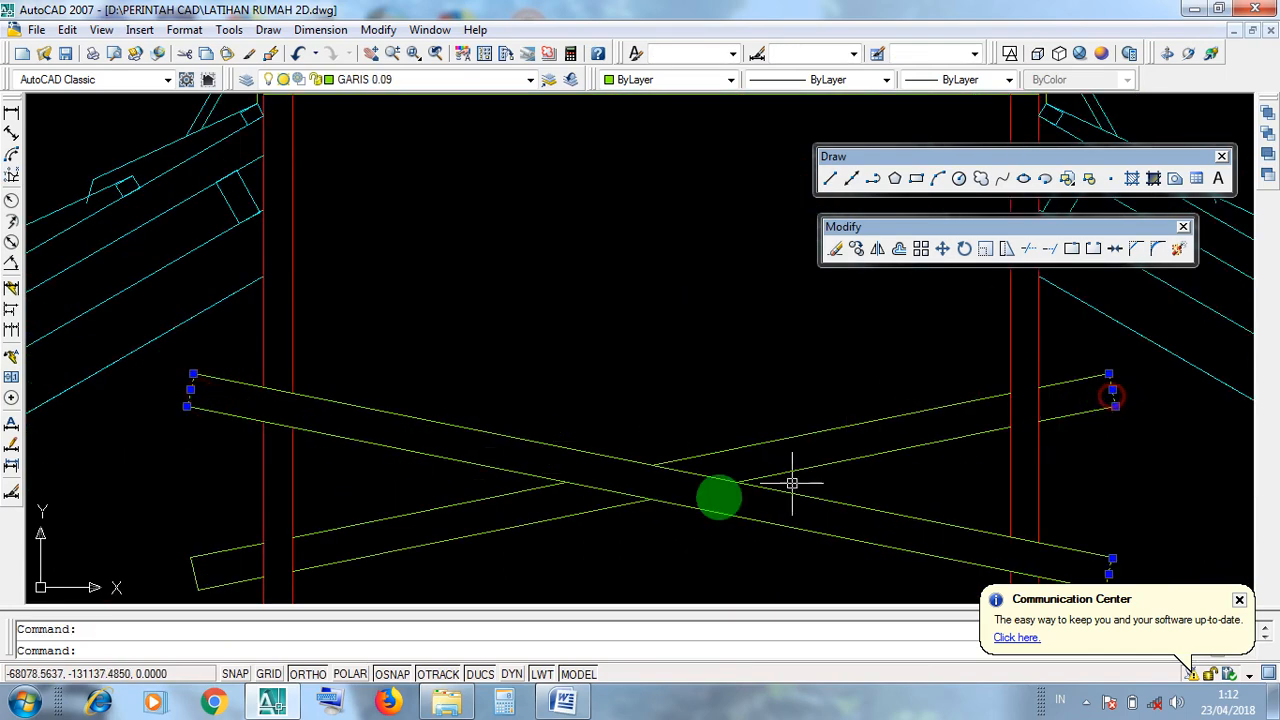
pyautogui.click(194, 576)
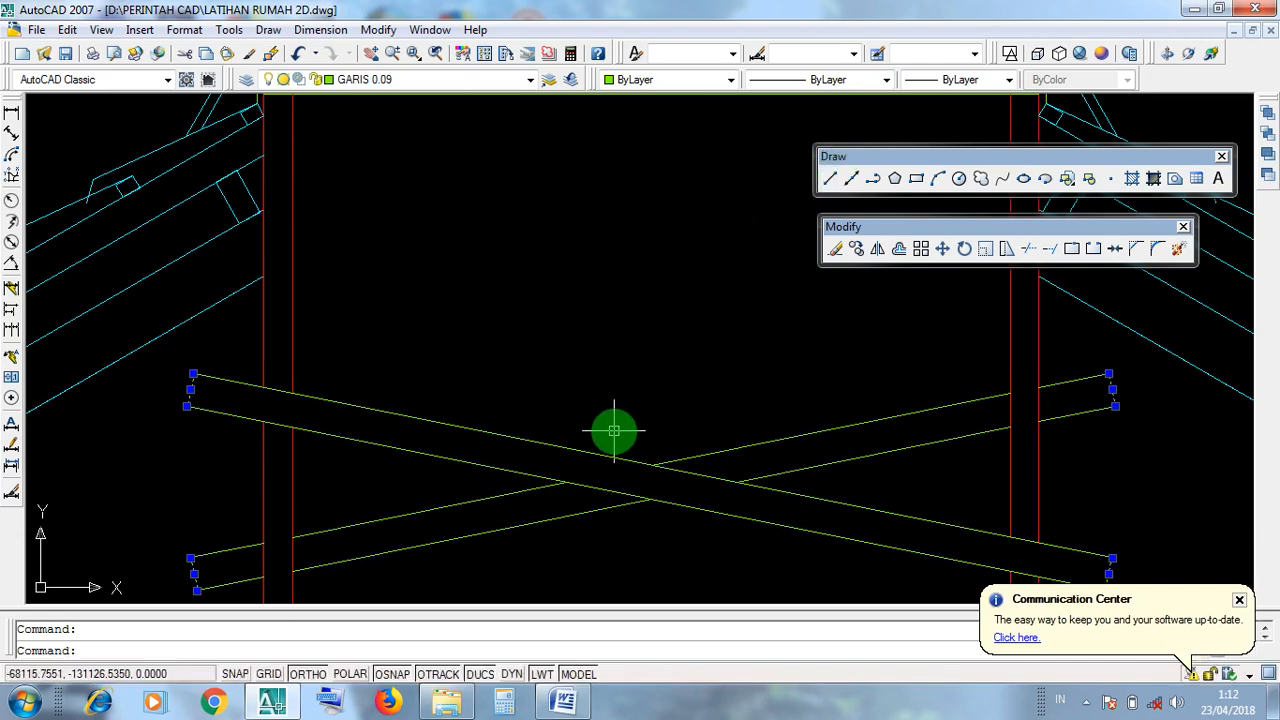
pyautogui.scroll(-5, 591, 382)
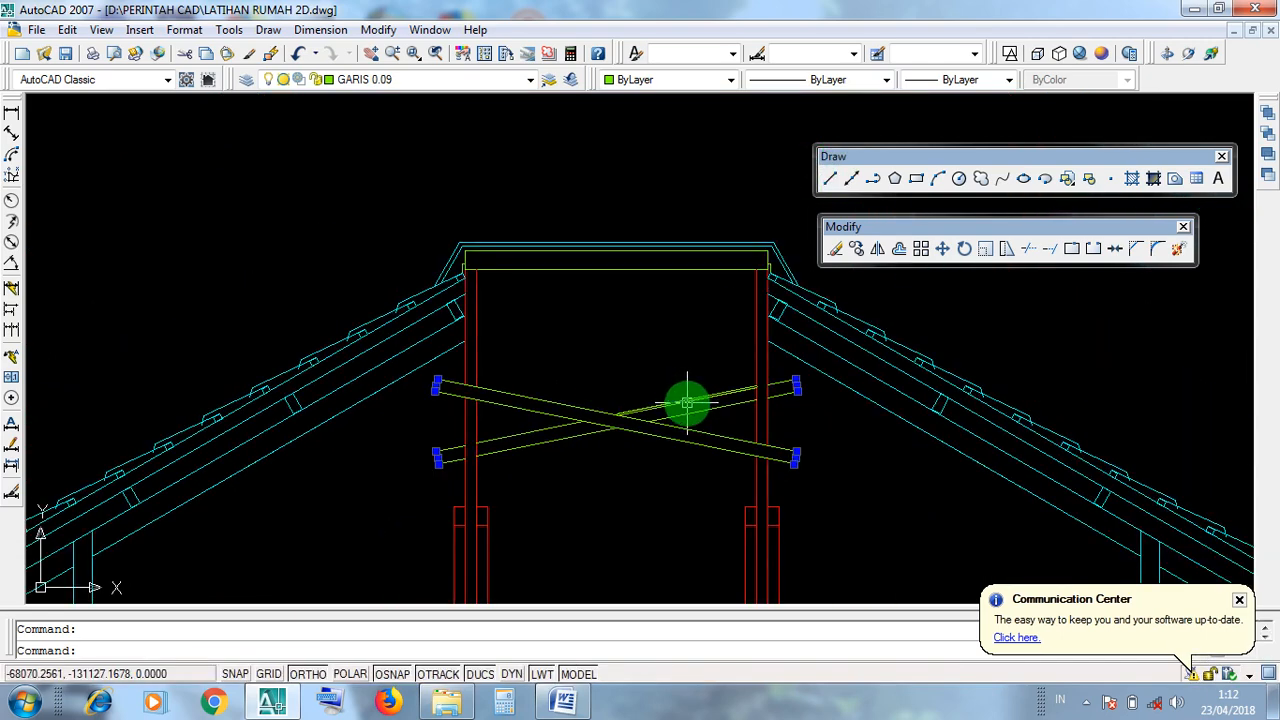
pyautogui.press('Escape')
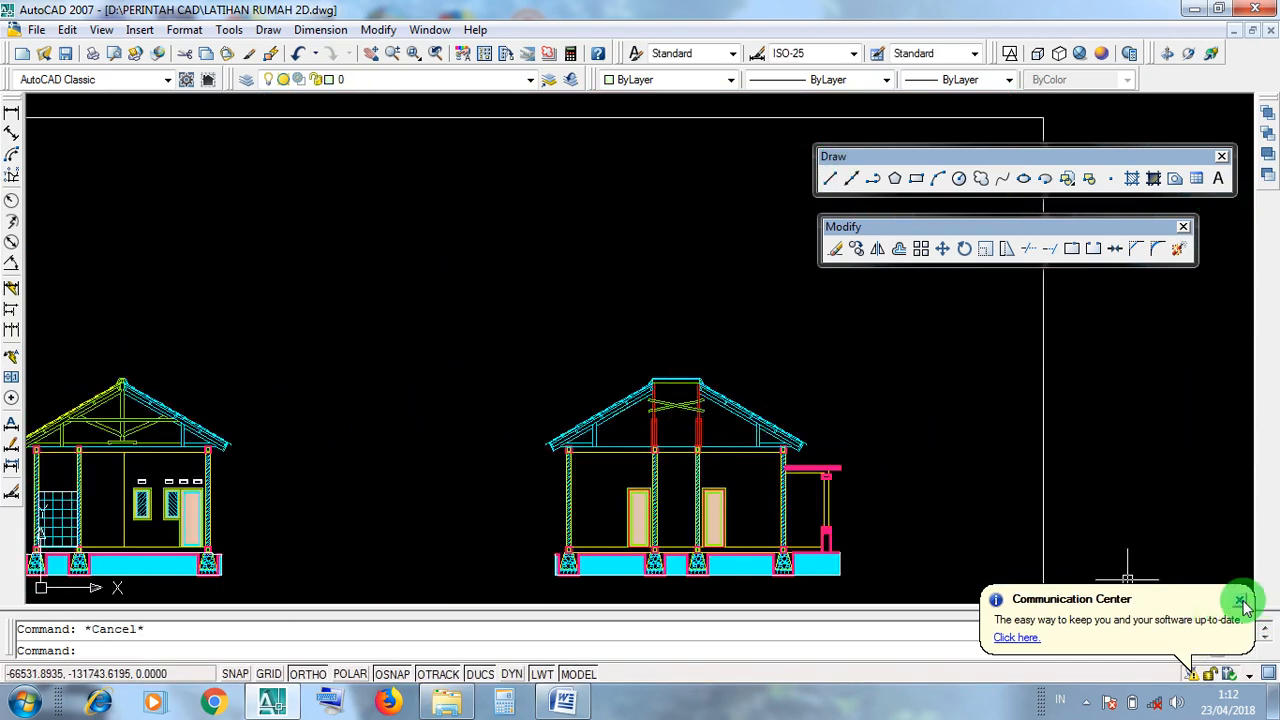
# Step: Close the Communication Center notification and return to the crossed brace lines of the unfinished ATAP PERISAI TUNGGAL roof
pyautogui.click(1239, 599)
pyautogui.scroll(-4, 919, 443)
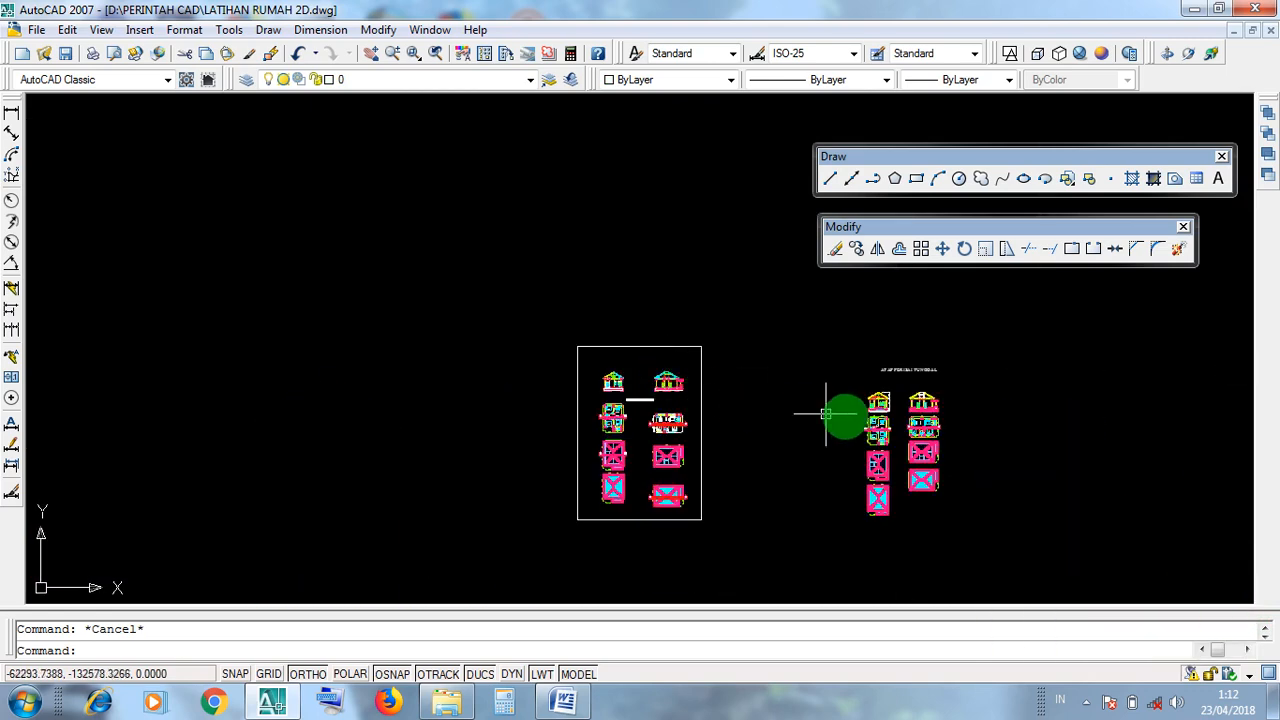
pyautogui.scroll(6, 951, 403)
pyautogui.scroll(3, 812, 338)
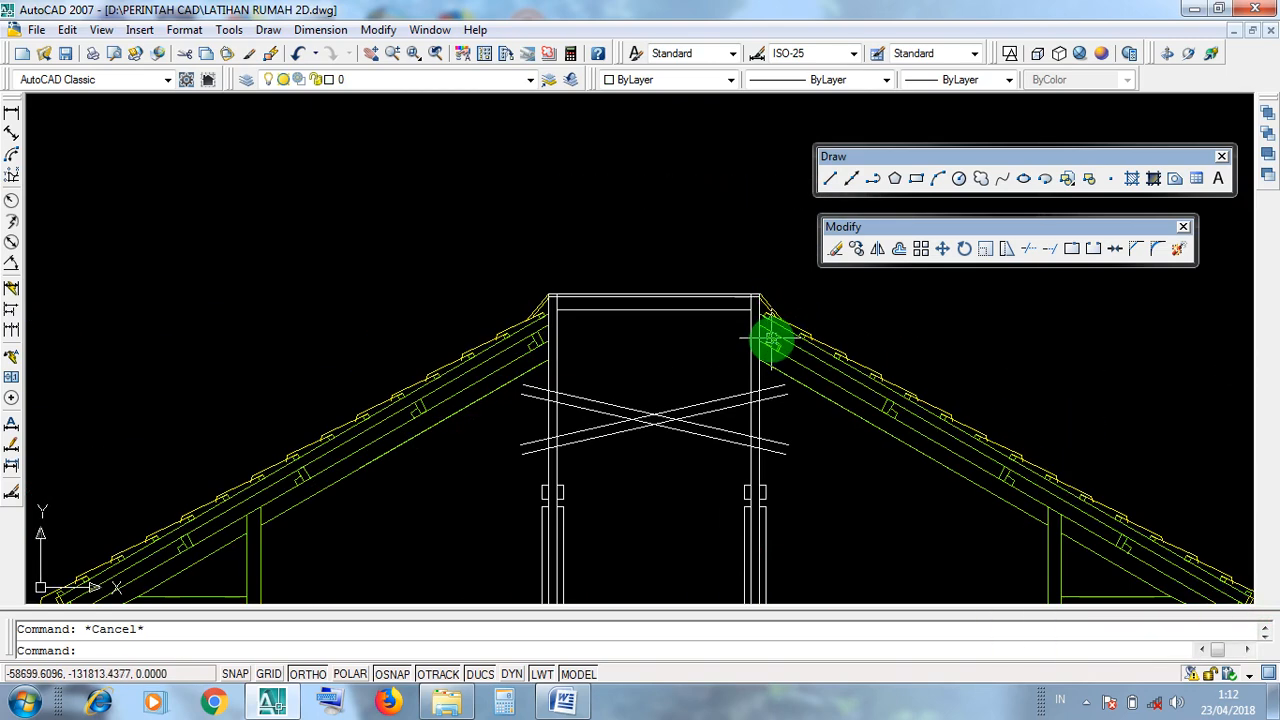
pyautogui.scroll(4, 734, 394)
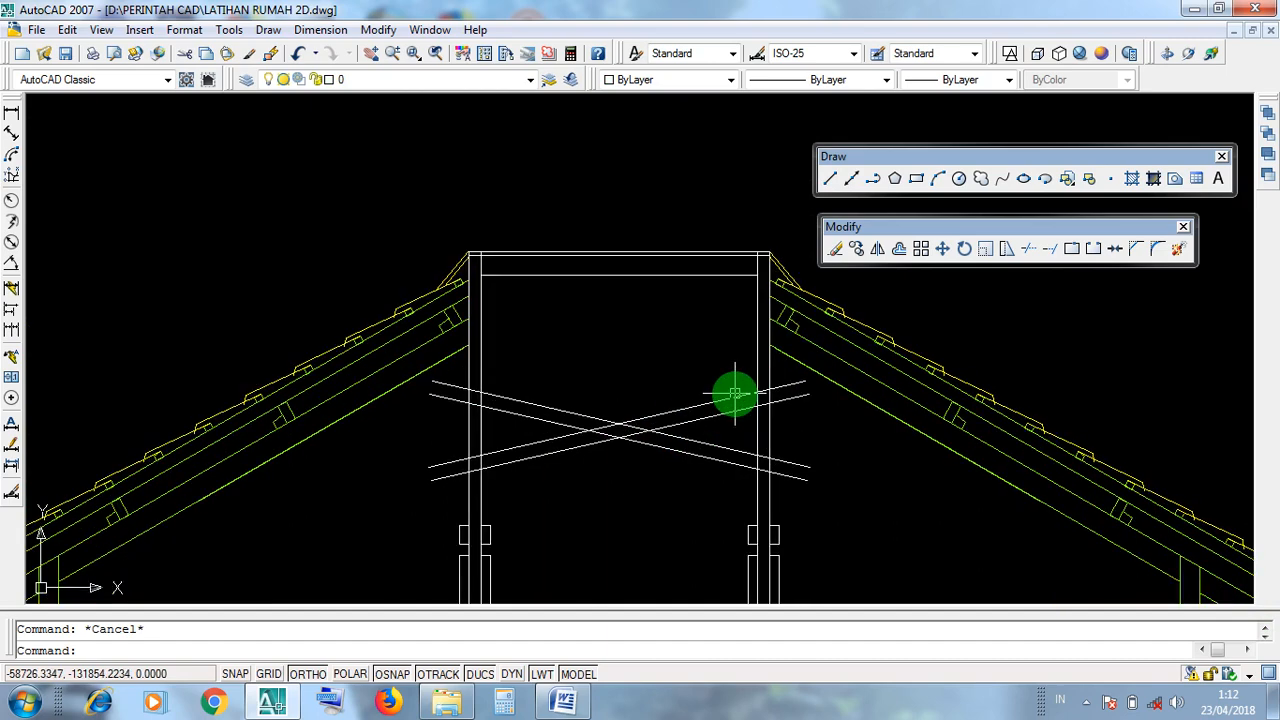
pyautogui.scroll(-2, 734, 394)
pyautogui.scroll(1, 734, 394)
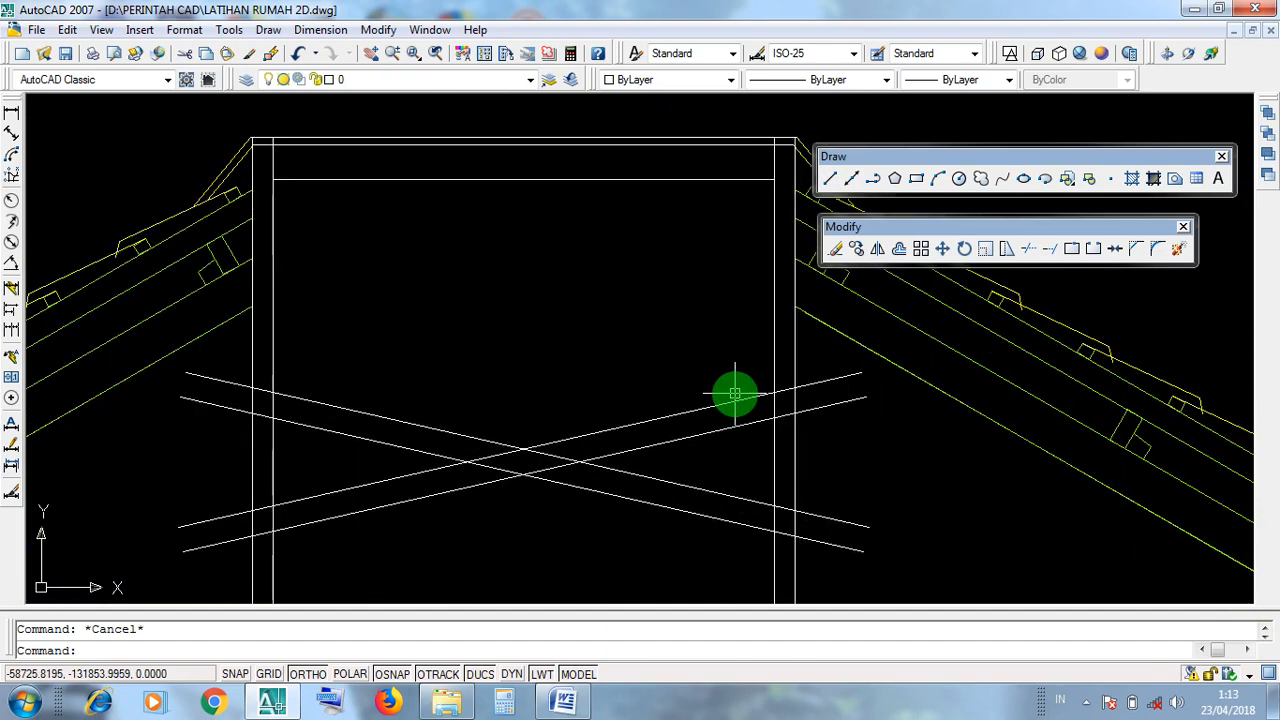
pyautogui.moveTo(638, 382); pyautogui.dragTo(650, 386, button='middle')
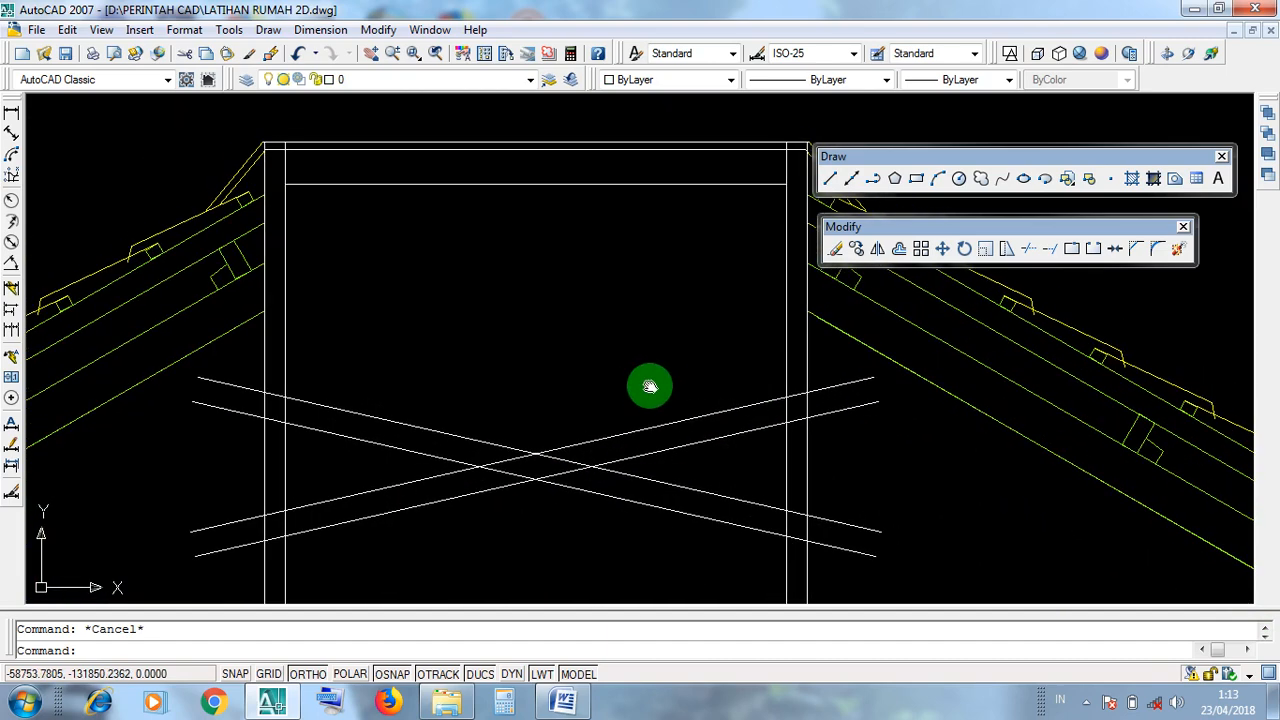
# Step: Close the lower-right end of the crossed braces with a line joining the endpoints of the two brace lines
pyautogui.click(833, 181)
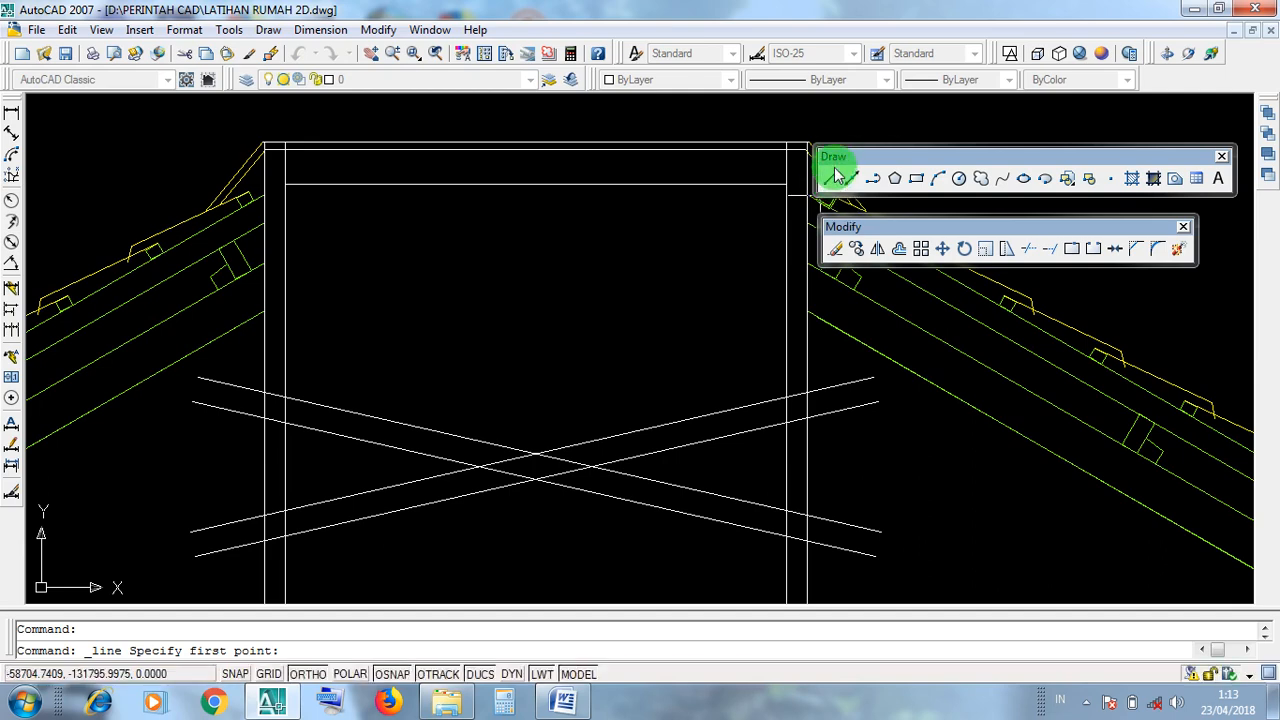
pyautogui.scroll(4, 925, 470)
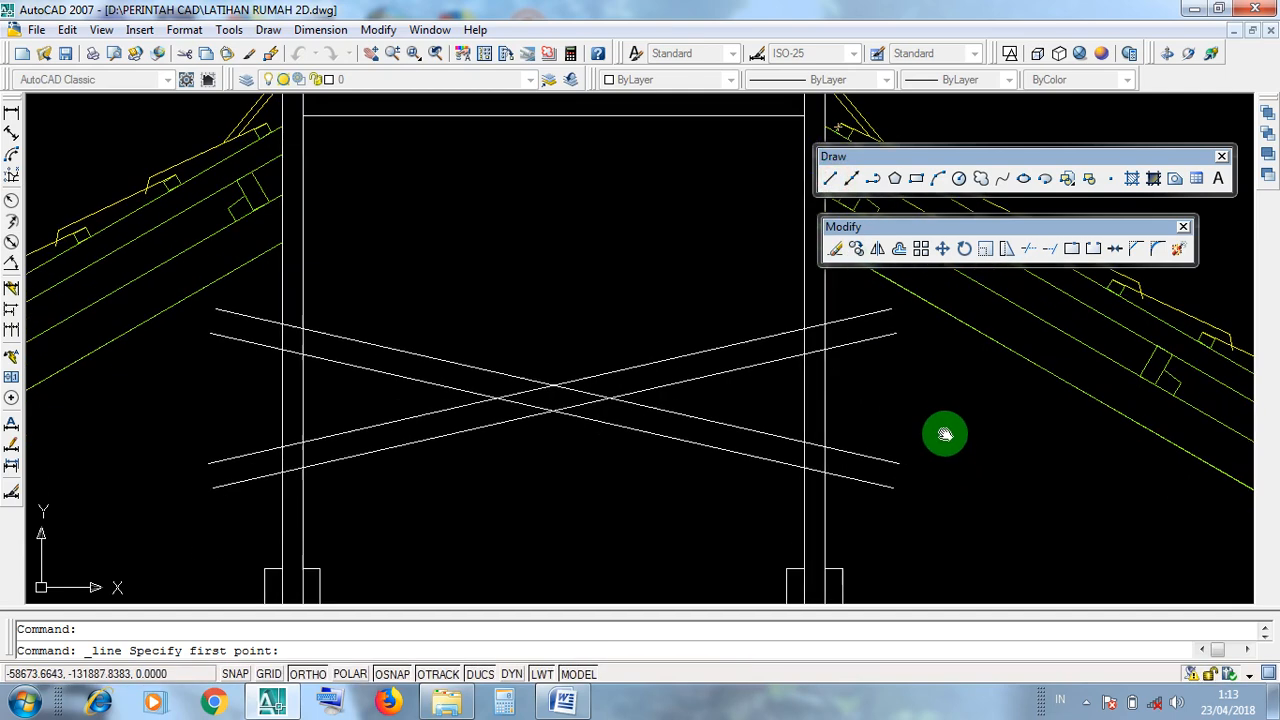
pyautogui.scroll(3, 876, 473)
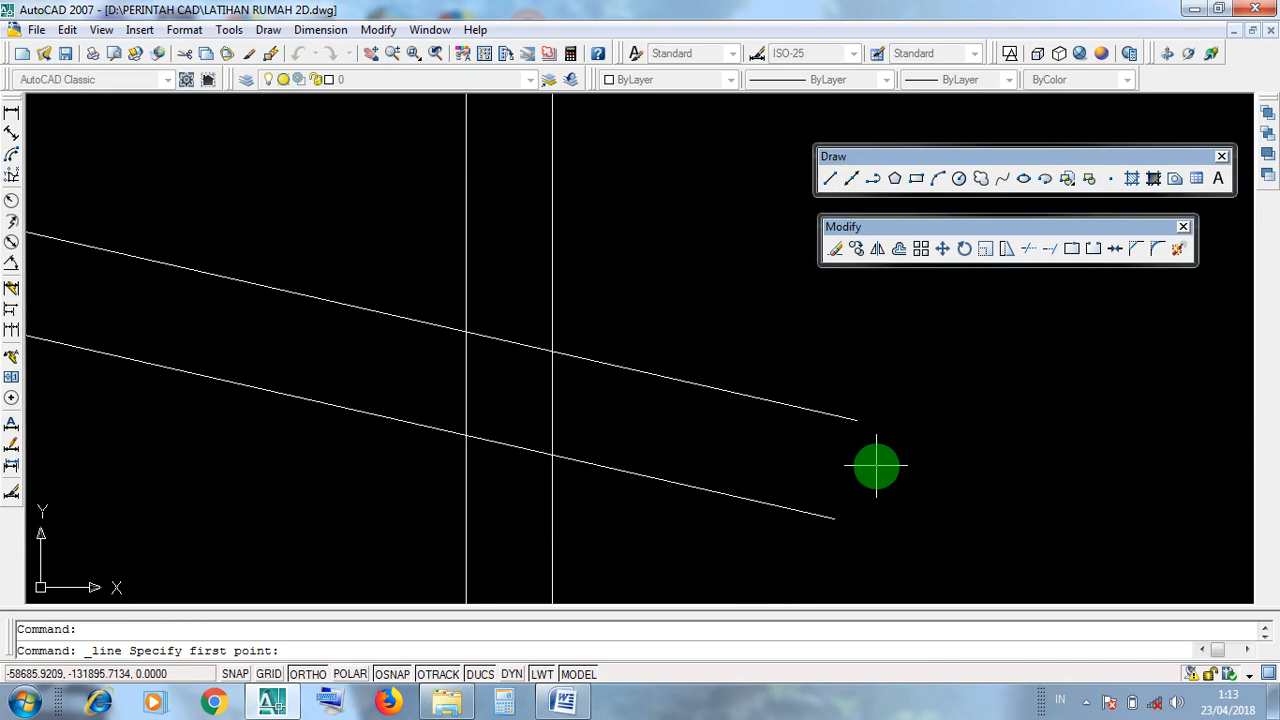
pyautogui.scroll(-5, 876, 465)
pyautogui.scroll(3, 876, 466)
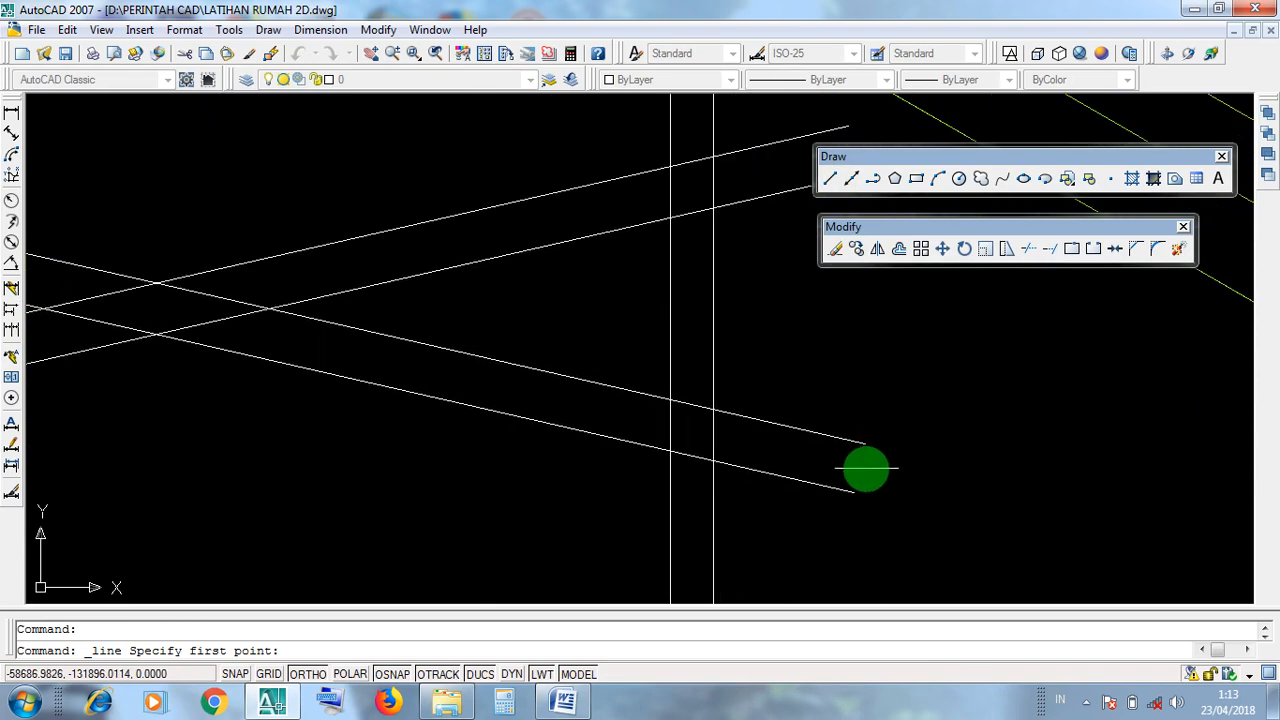
pyautogui.scroll(3, 864, 468)
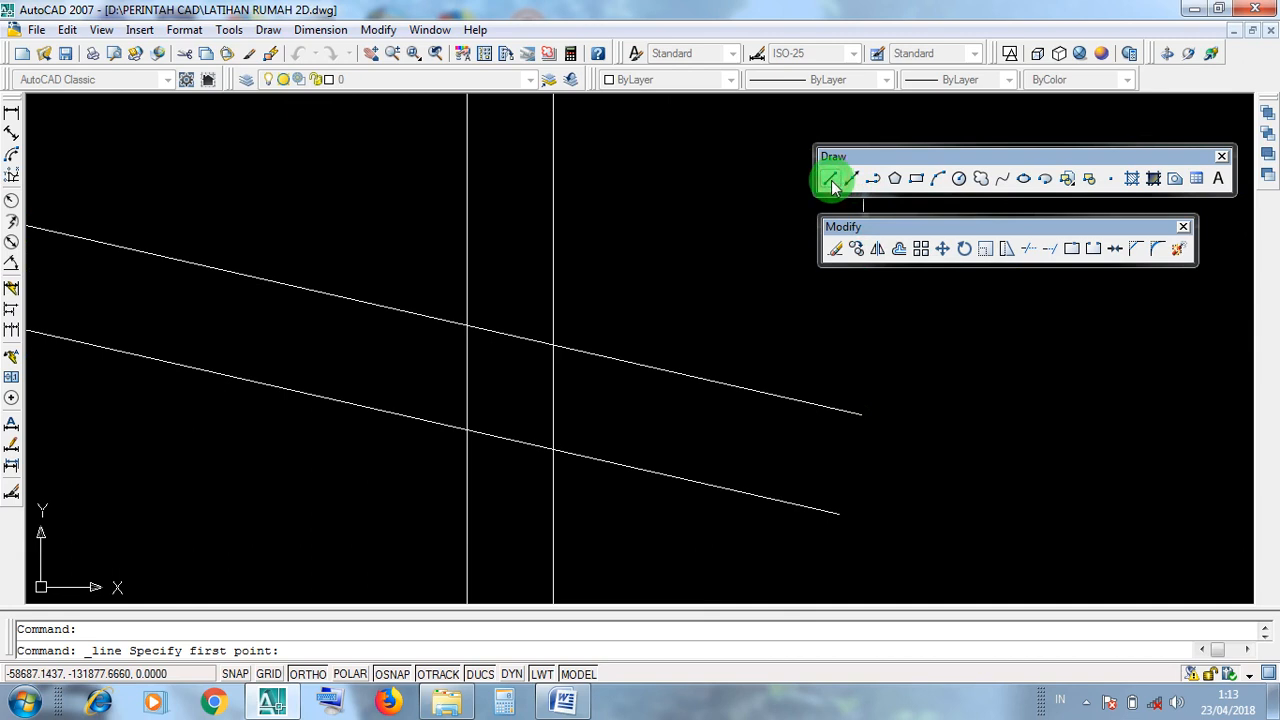
pyautogui.click(861, 414)
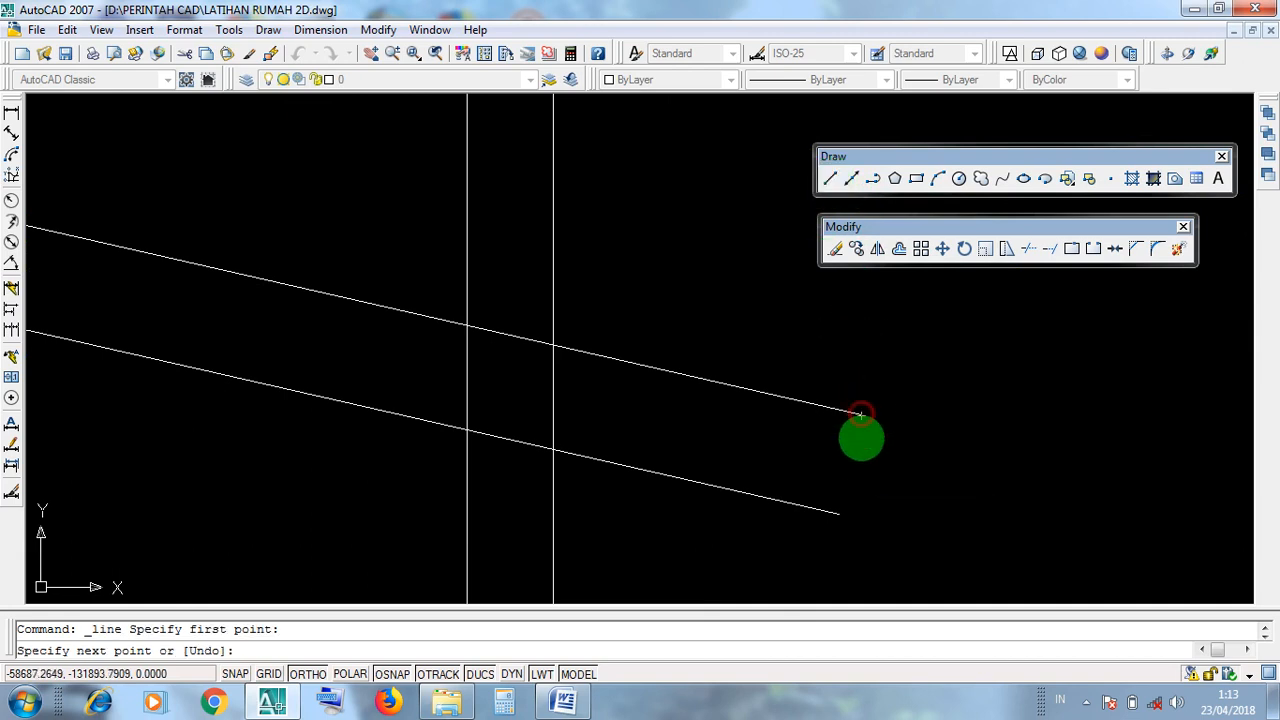
pyautogui.click(838, 514)
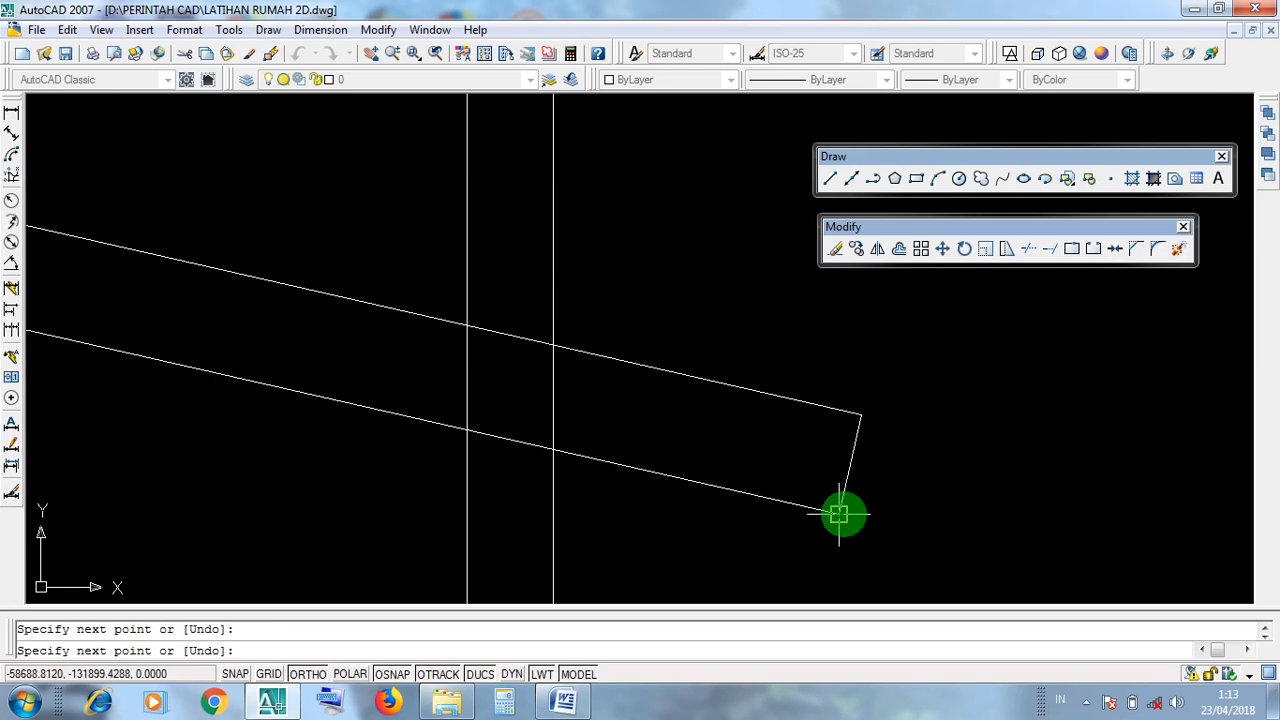
pyautogui.press('Return')
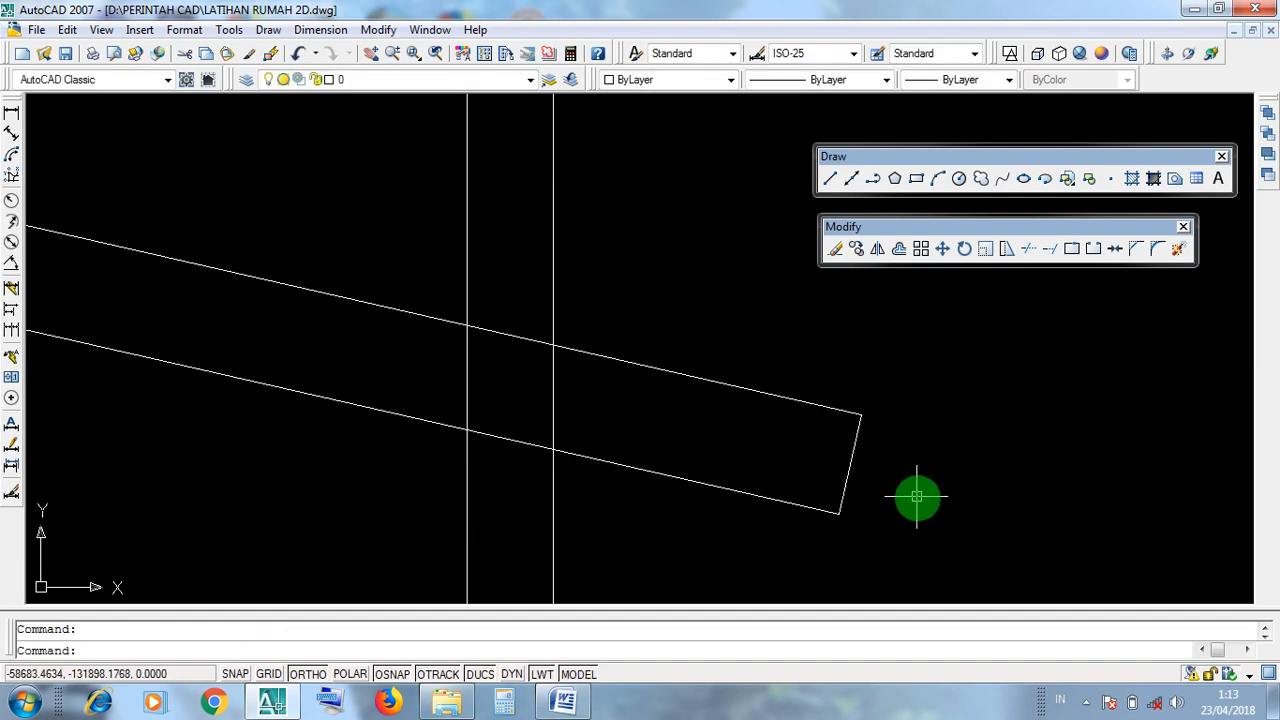
# Step: Draw a line between the two brace endpoints at the upper-right end of the crossed braces to close it
pyautogui.scroll(-4, 914, 497)
pyautogui.moveTo(917, 491); pyautogui.dragTo(857, 516, button='middle')
pyautogui.scroll(3, 857, 505)
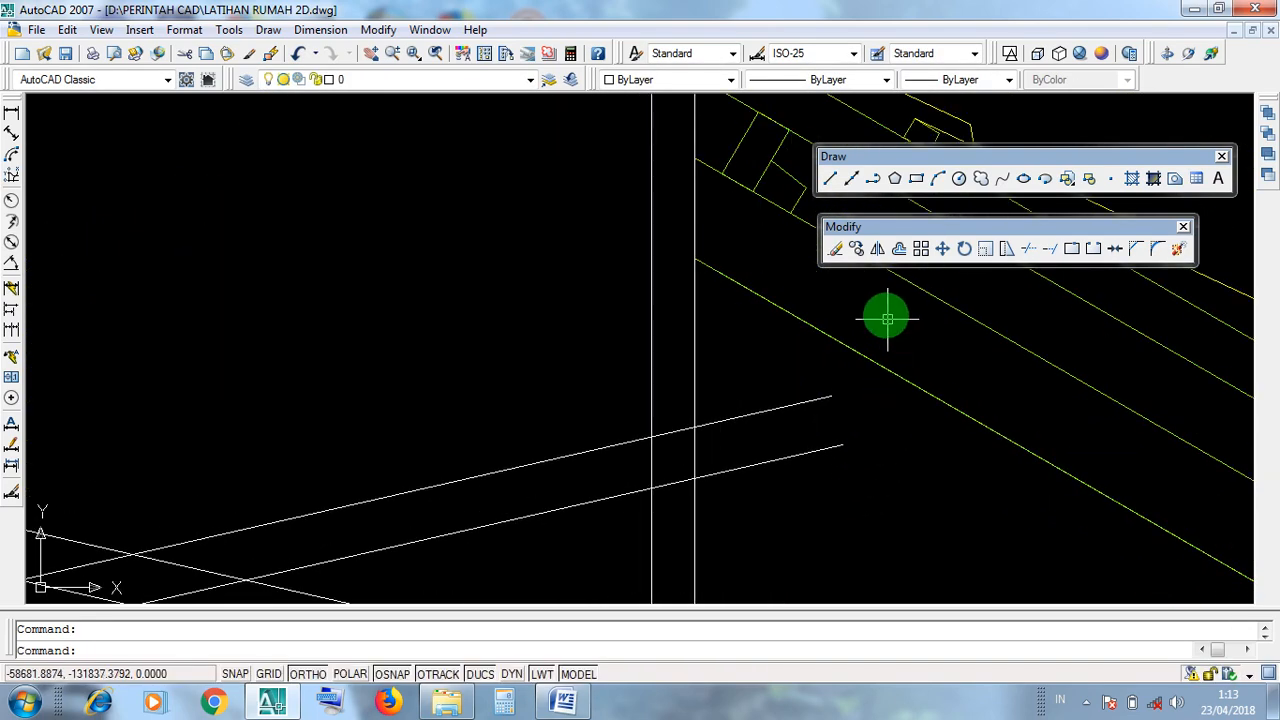
pyautogui.click(830, 181)
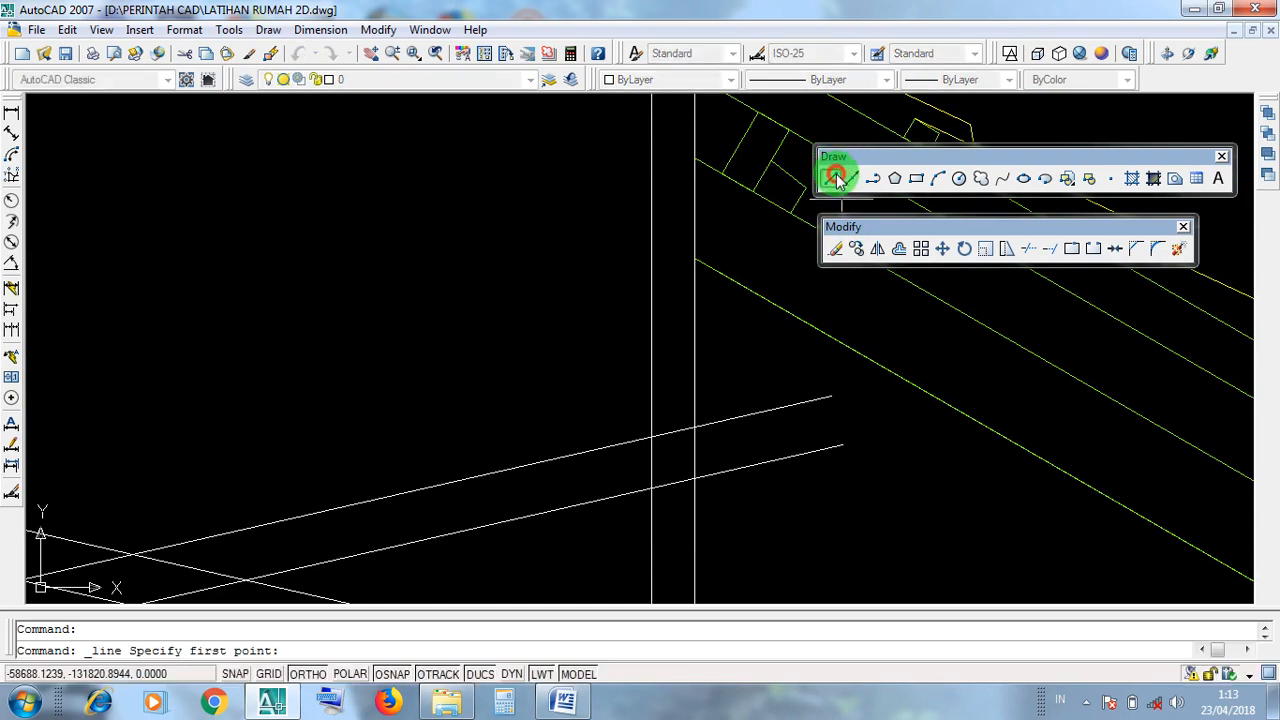
pyautogui.click(831, 396)
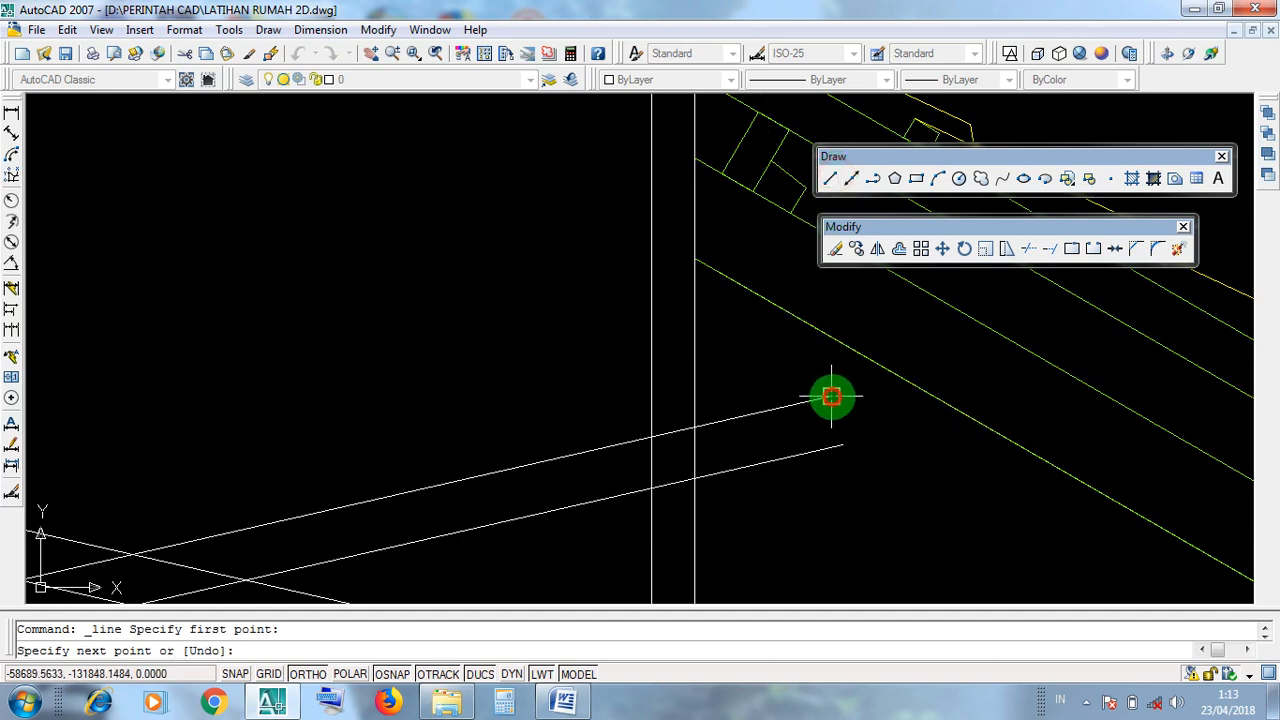
pyautogui.click(842, 446)
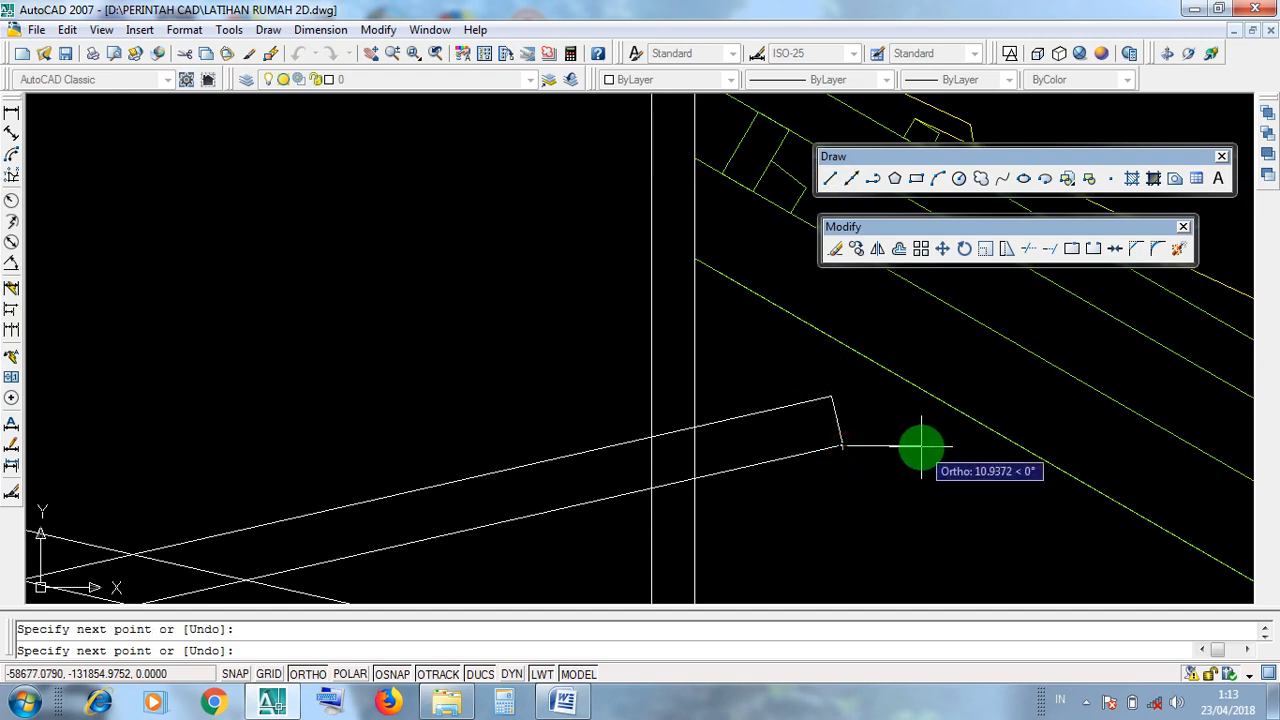
pyautogui.press('Return')
# Step: Close the lower-left brace end with a line from the upper line's endpoint to the lower line's endpoint
pyautogui.scroll(-5, 897, 415)
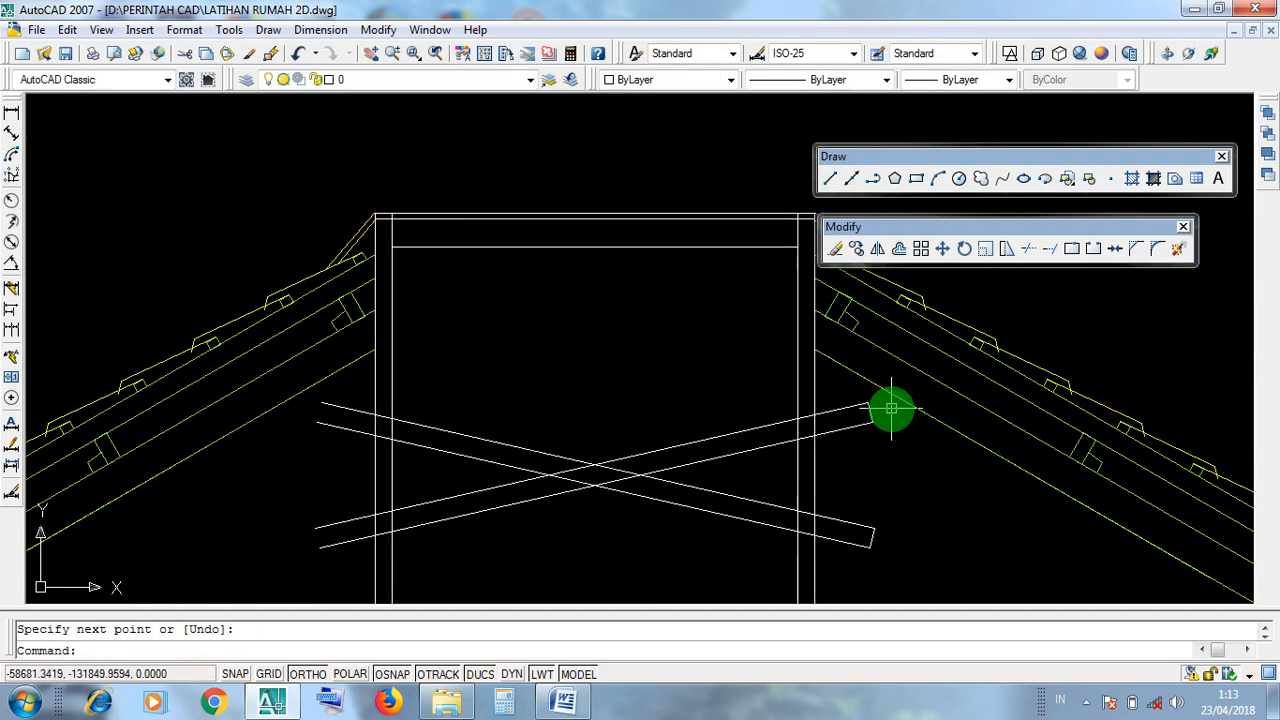
pyautogui.moveTo(466, 428); pyautogui.dragTo(682, 415, button='middle')
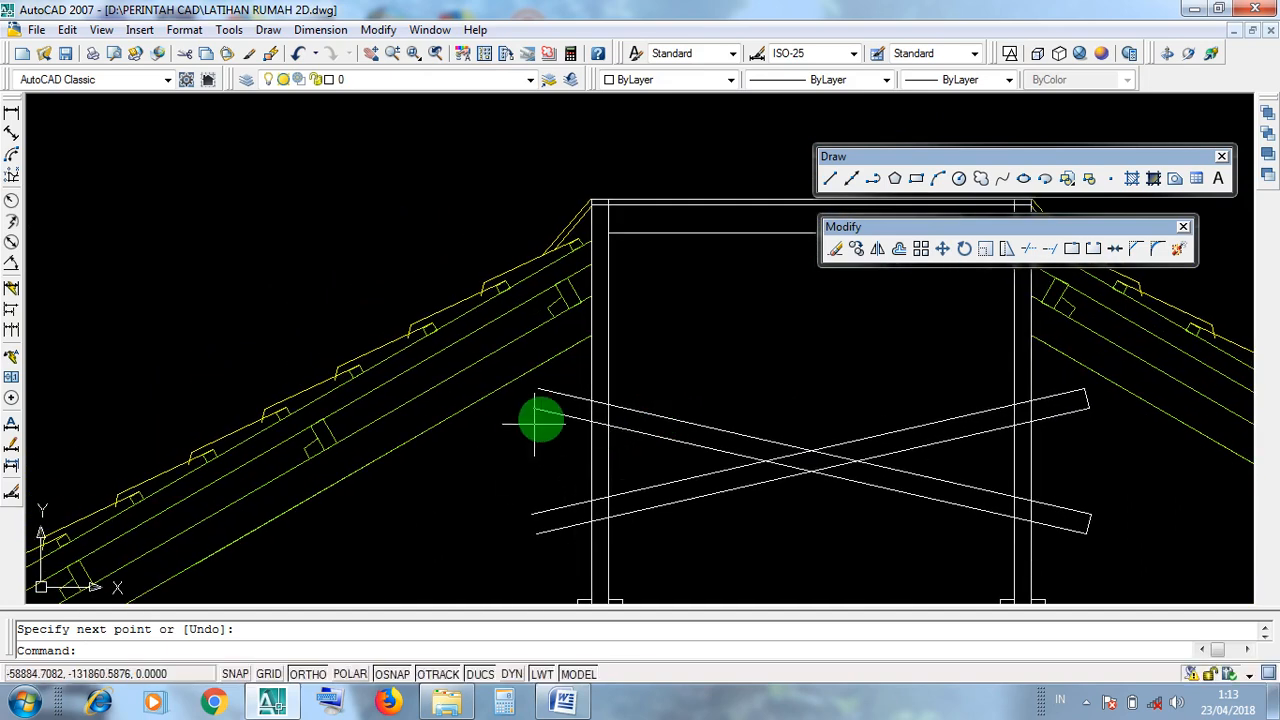
pyautogui.click(834, 178)
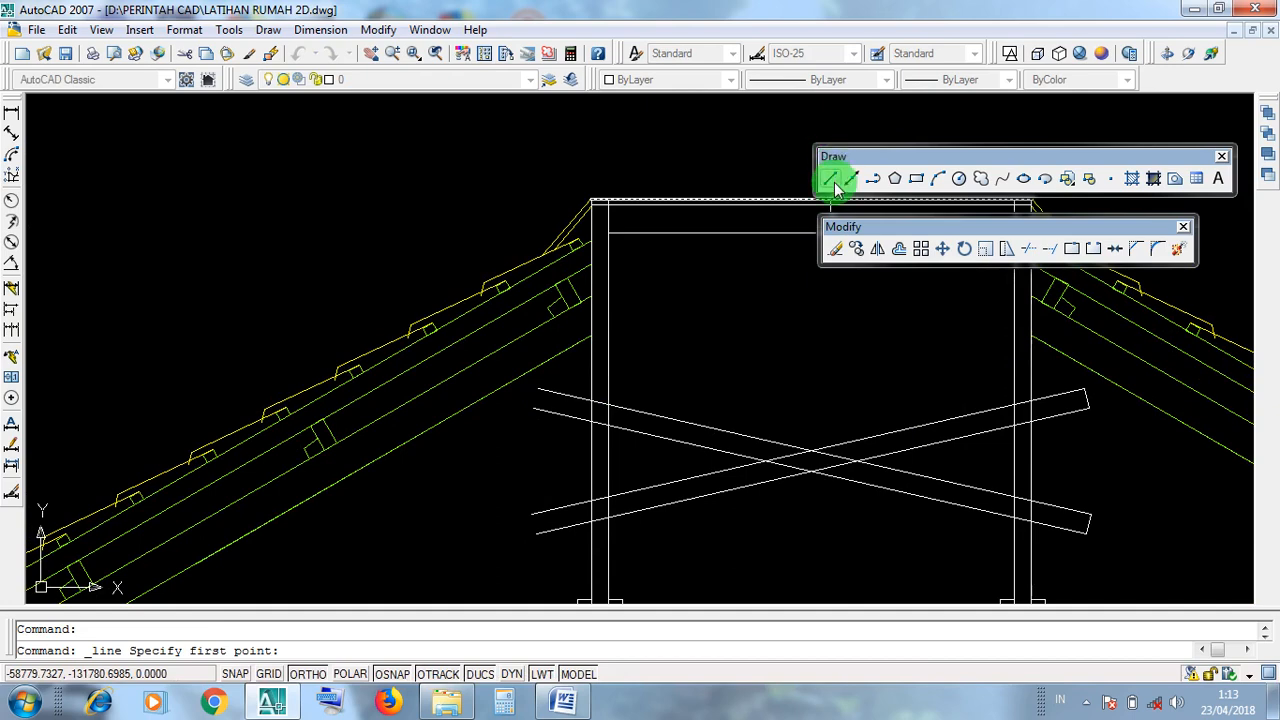
pyautogui.click(834, 180)
pyautogui.scroll(5, 508, 540)
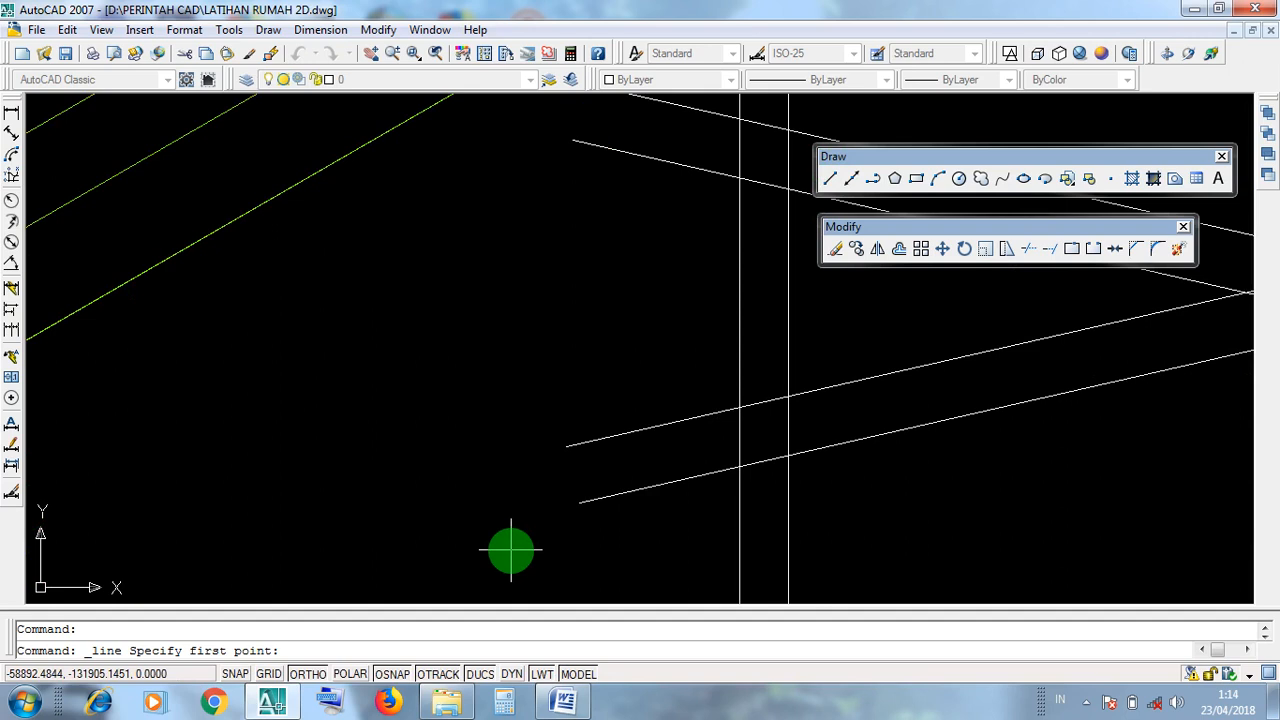
pyautogui.click(566, 447)
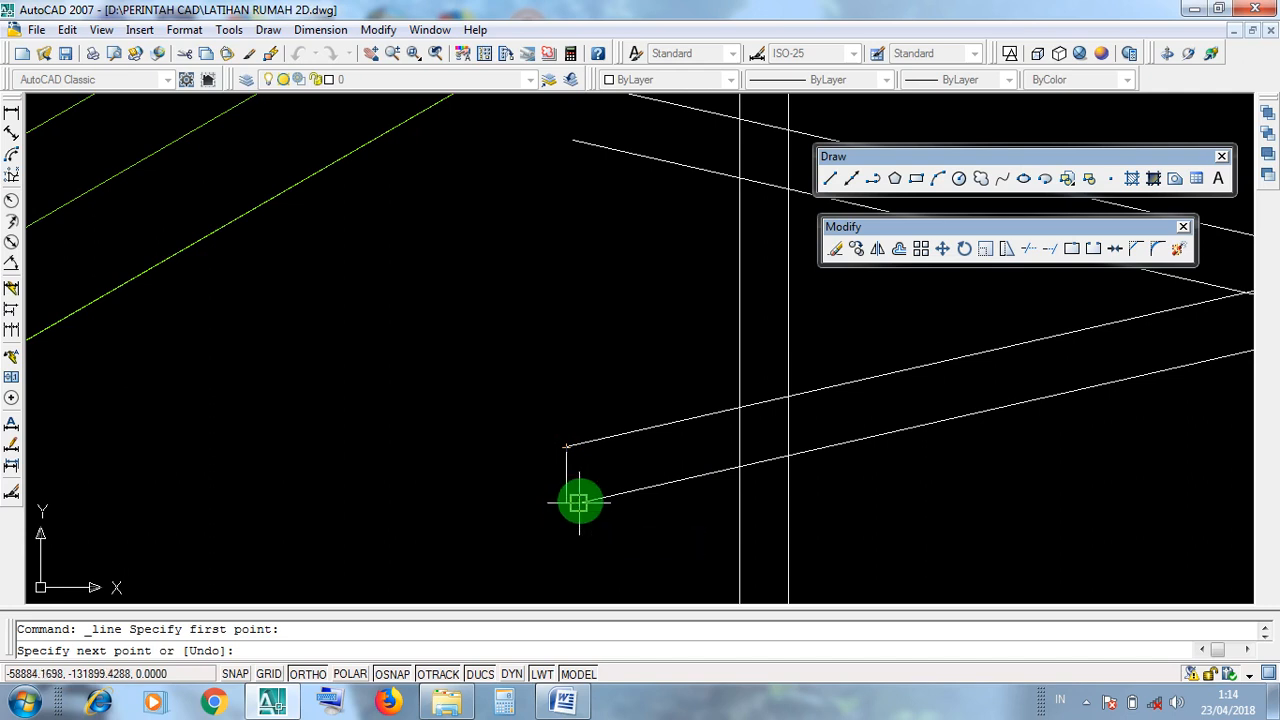
pyautogui.click(579, 503)
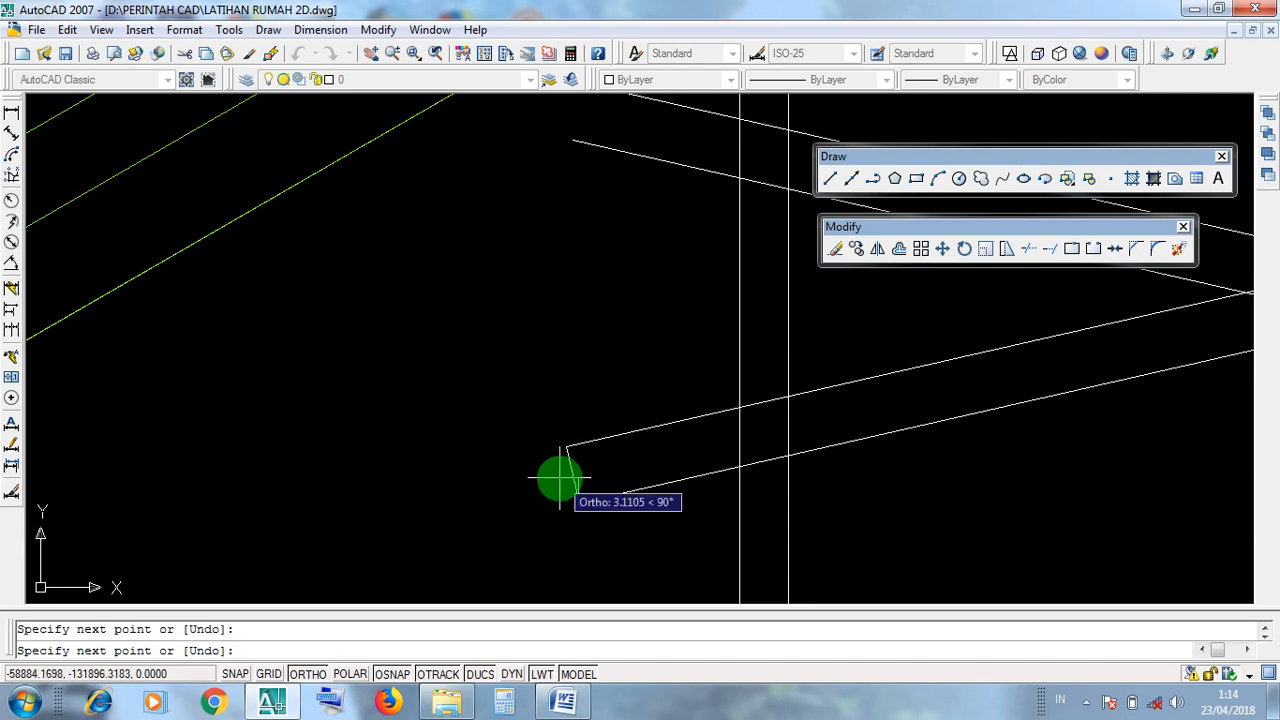
pyautogui.press('Return')
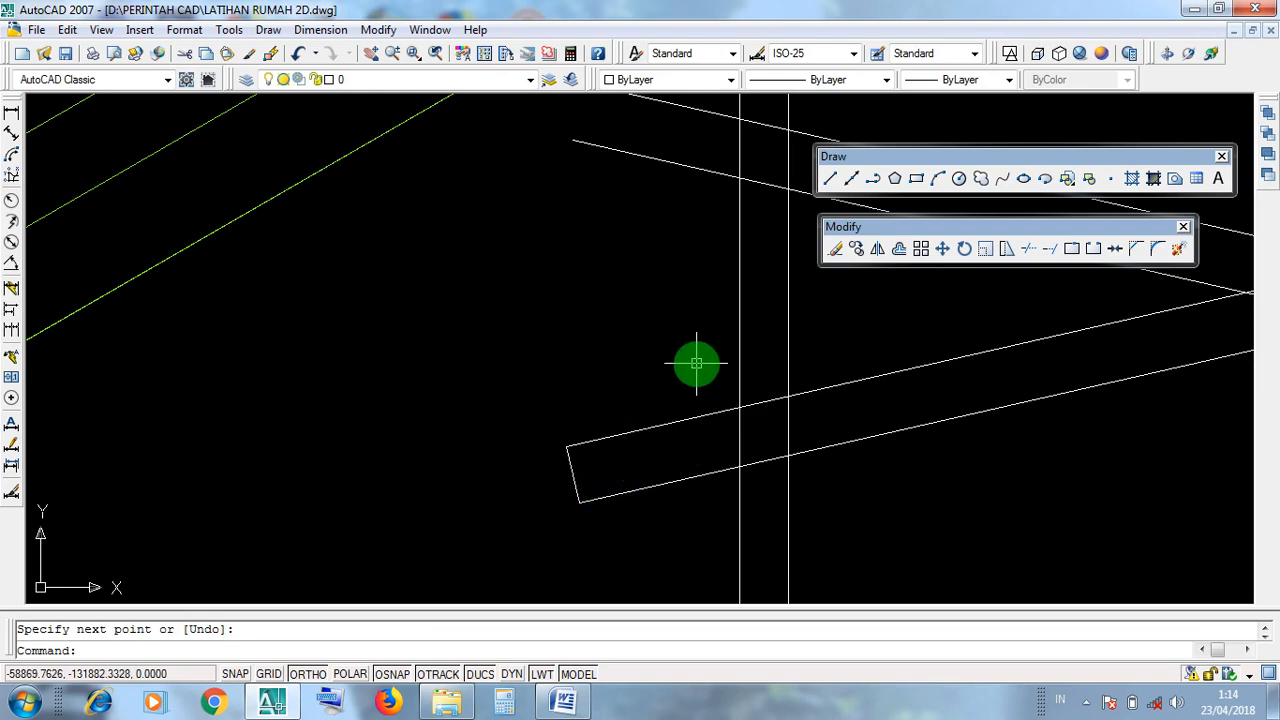
# Step: Join the two open brace endpoints at the upper-left end with a line to close the last end
pyautogui.scroll(-4, 697, 363)
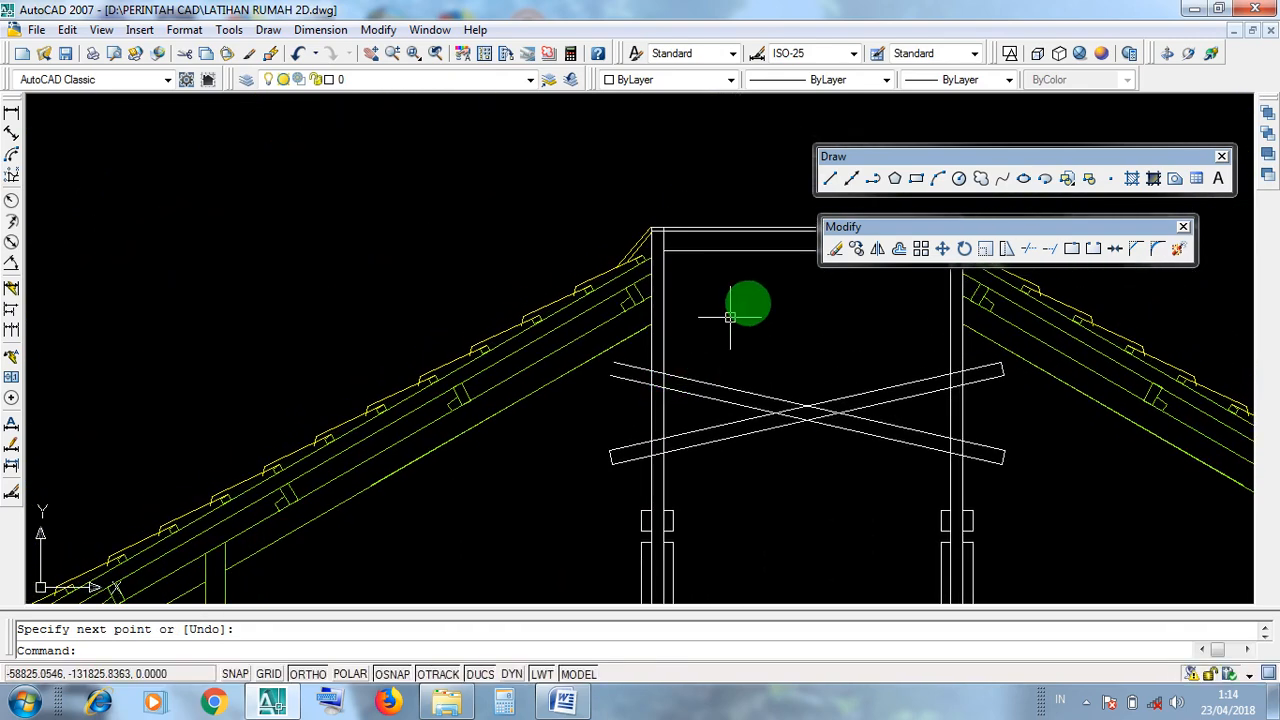
pyautogui.click(833, 182)
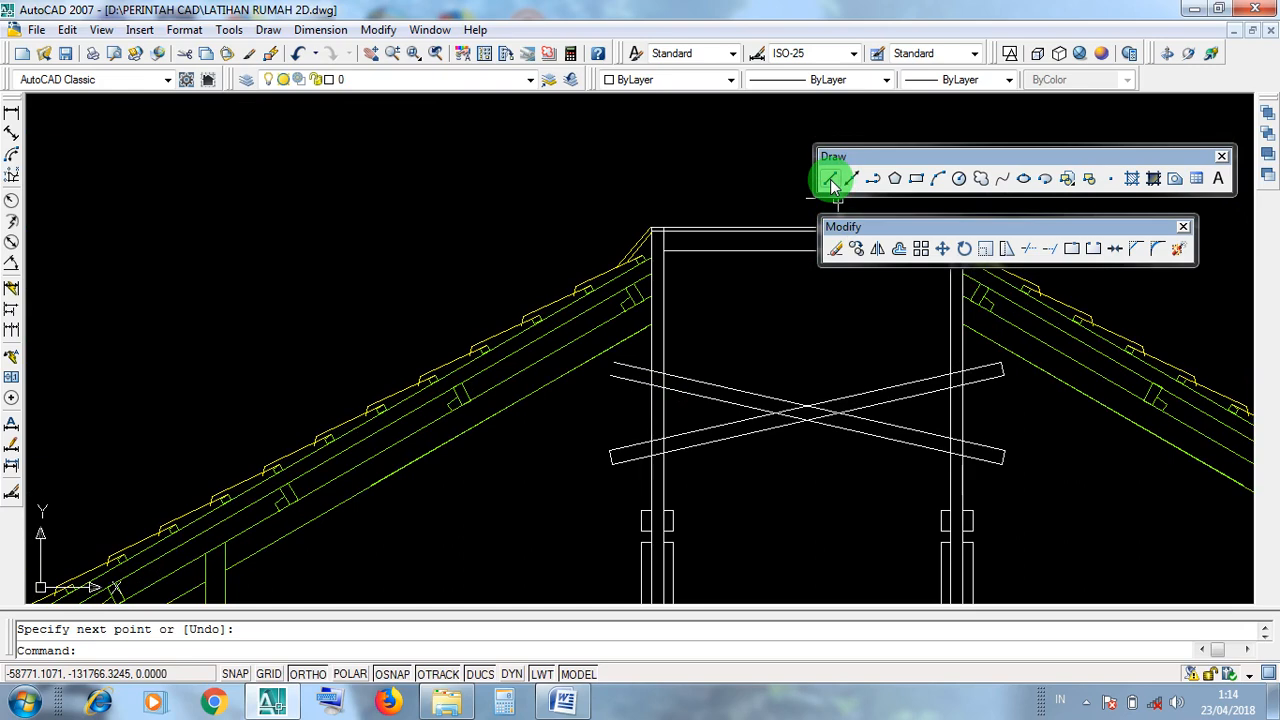
pyautogui.click(831, 183)
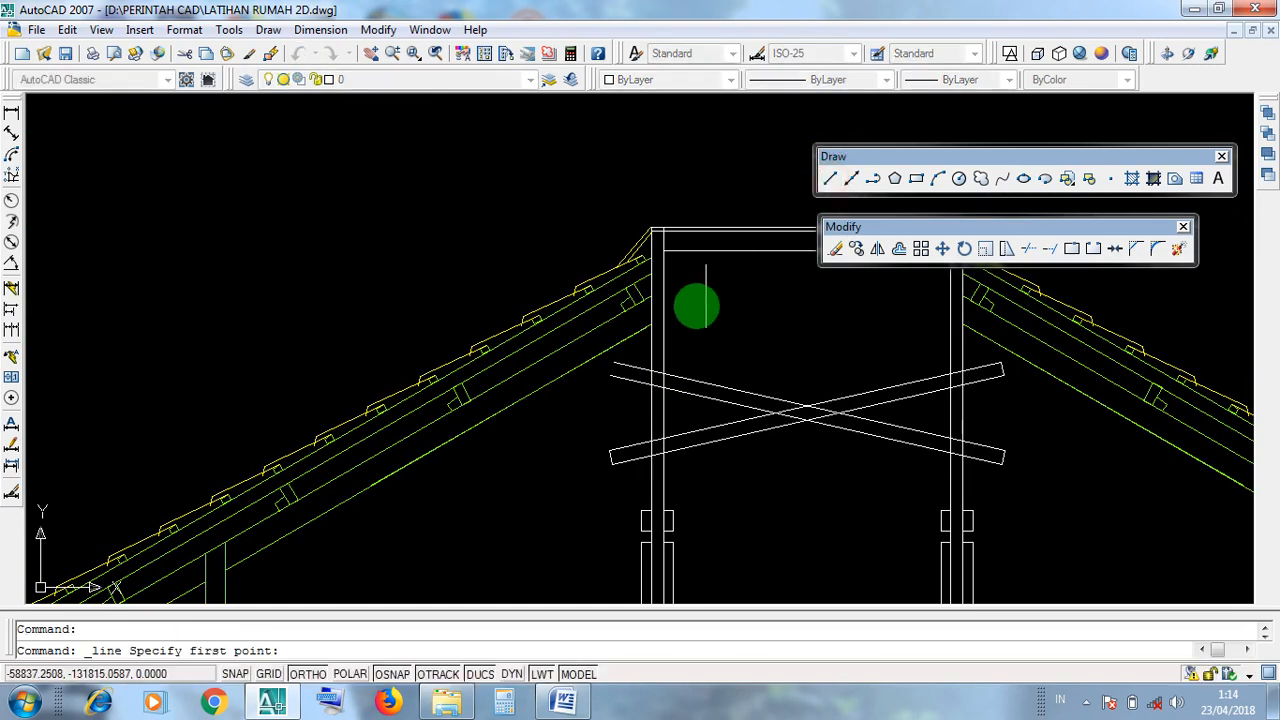
pyautogui.scroll(3, 629, 363)
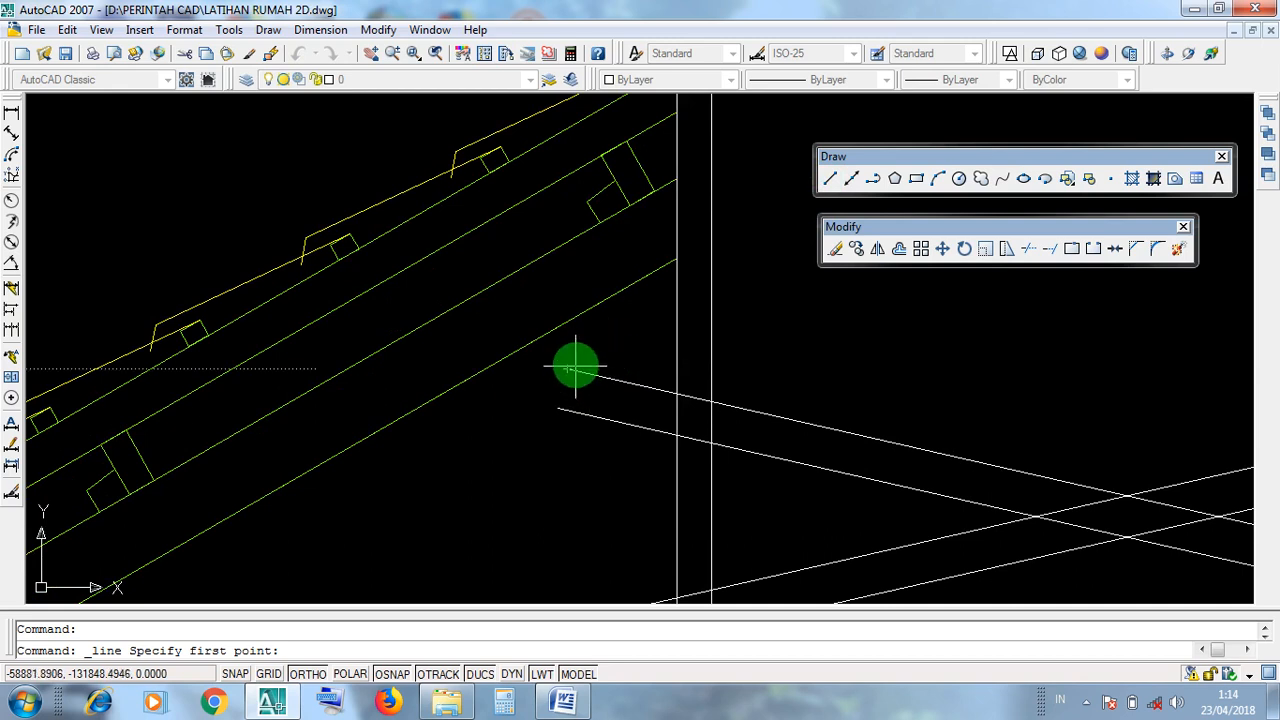
pyautogui.click(567, 371)
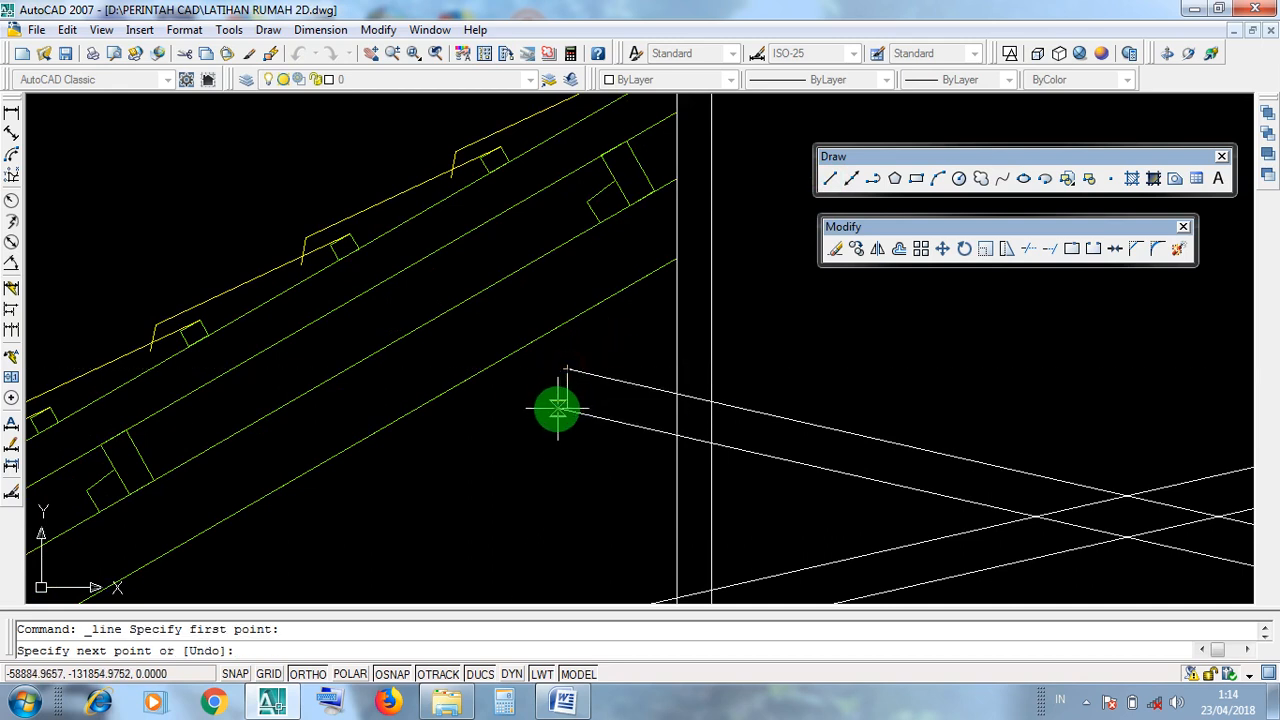
pyautogui.scroll(2, 563, 406)
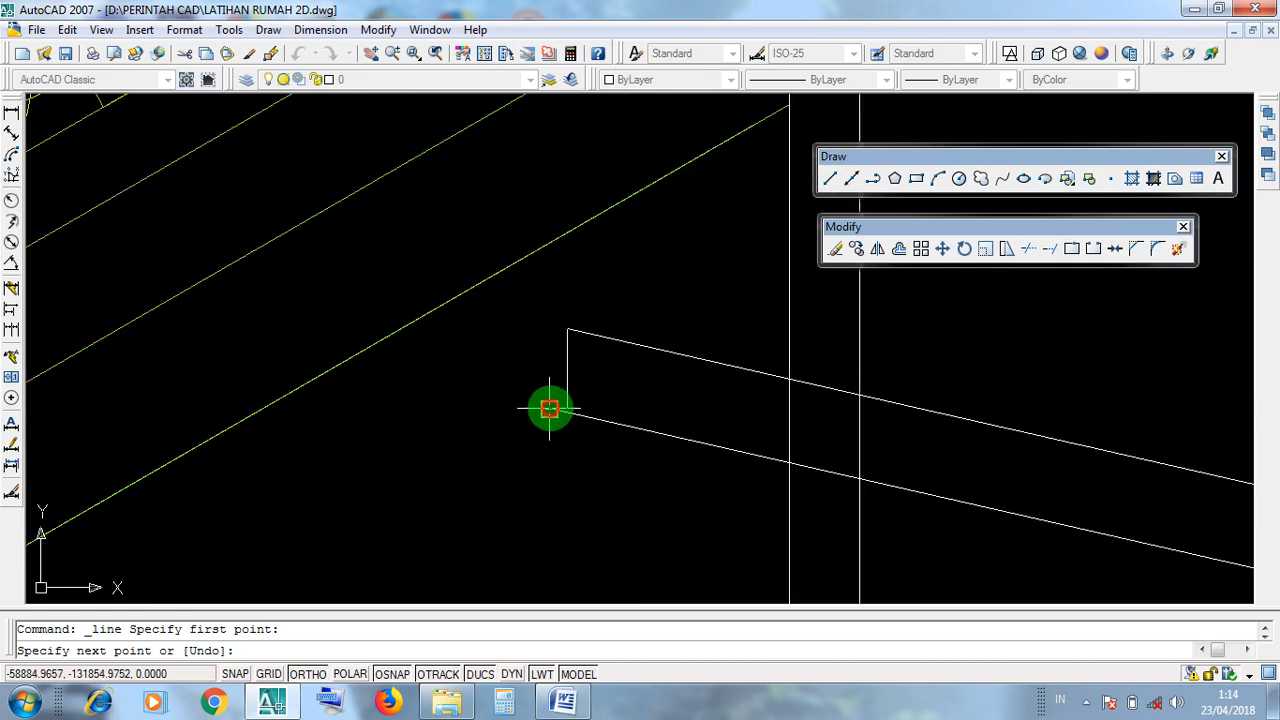
pyautogui.click(550, 408)
pyautogui.scroll(-4, 550, 408)
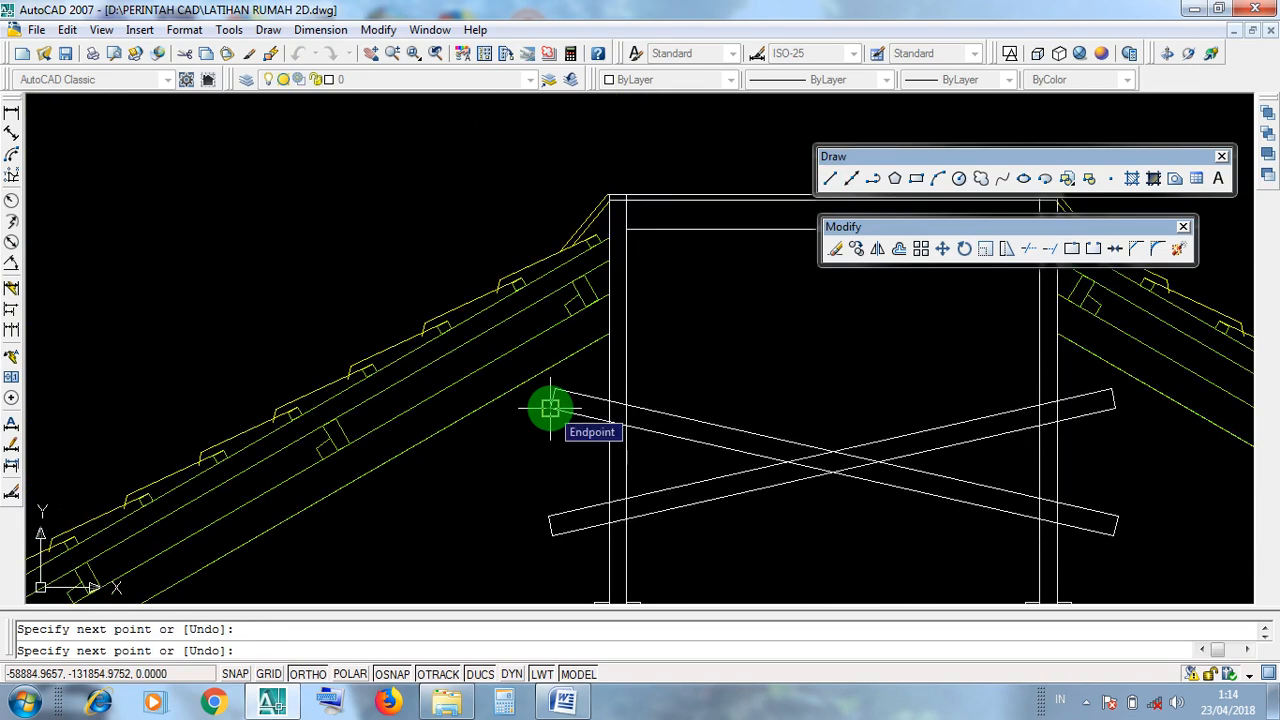
pyautogui.press('Return')
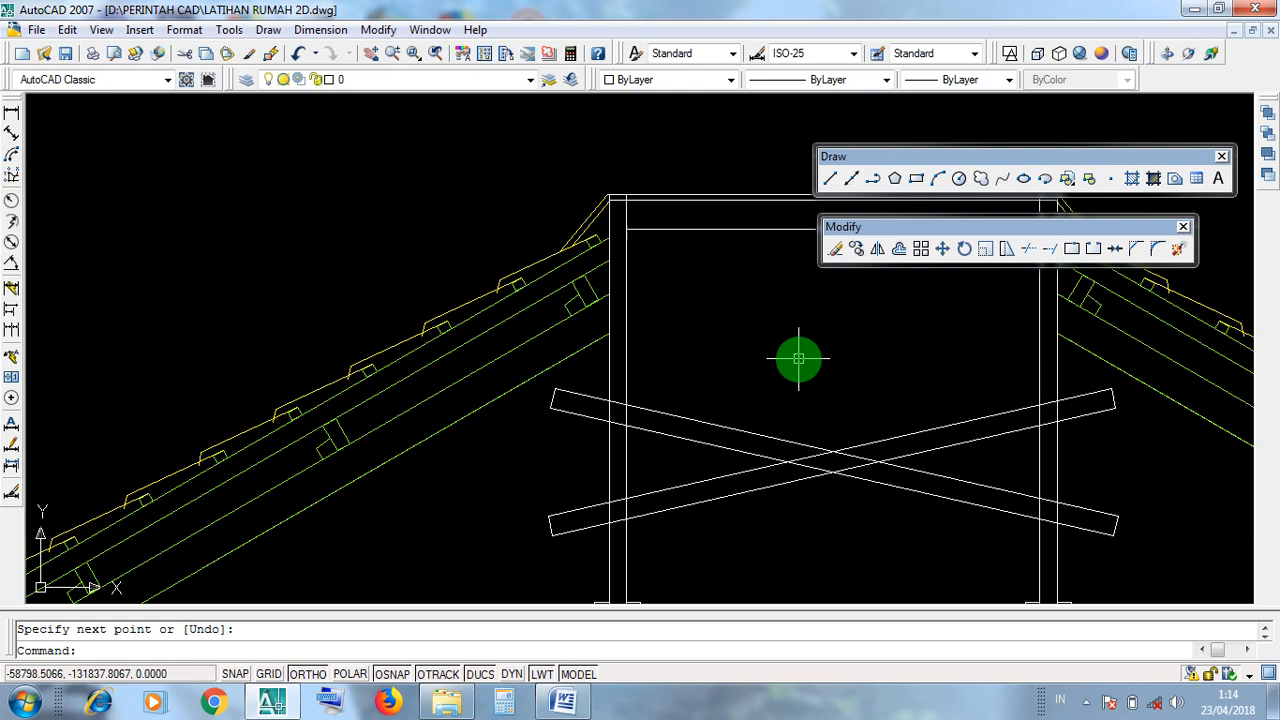
pyautogui.scroll(-4, 798, 351)
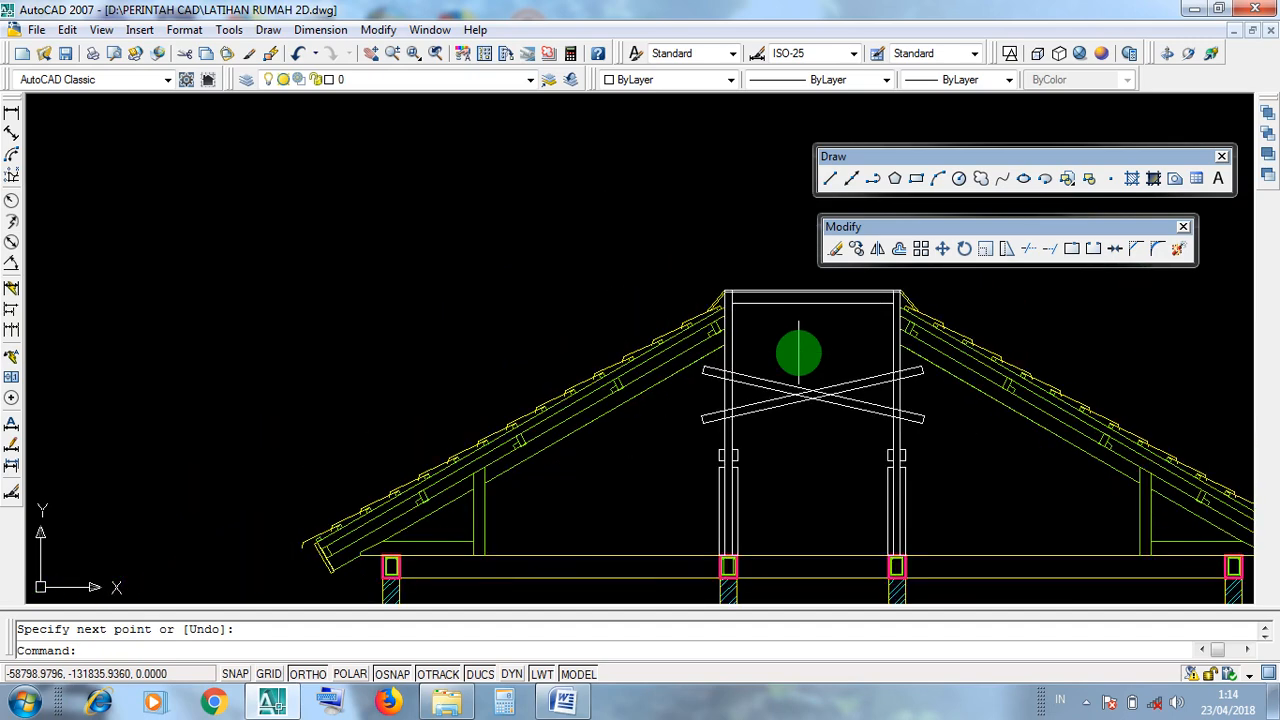
pyautogui.scroll(5, 834, 371)
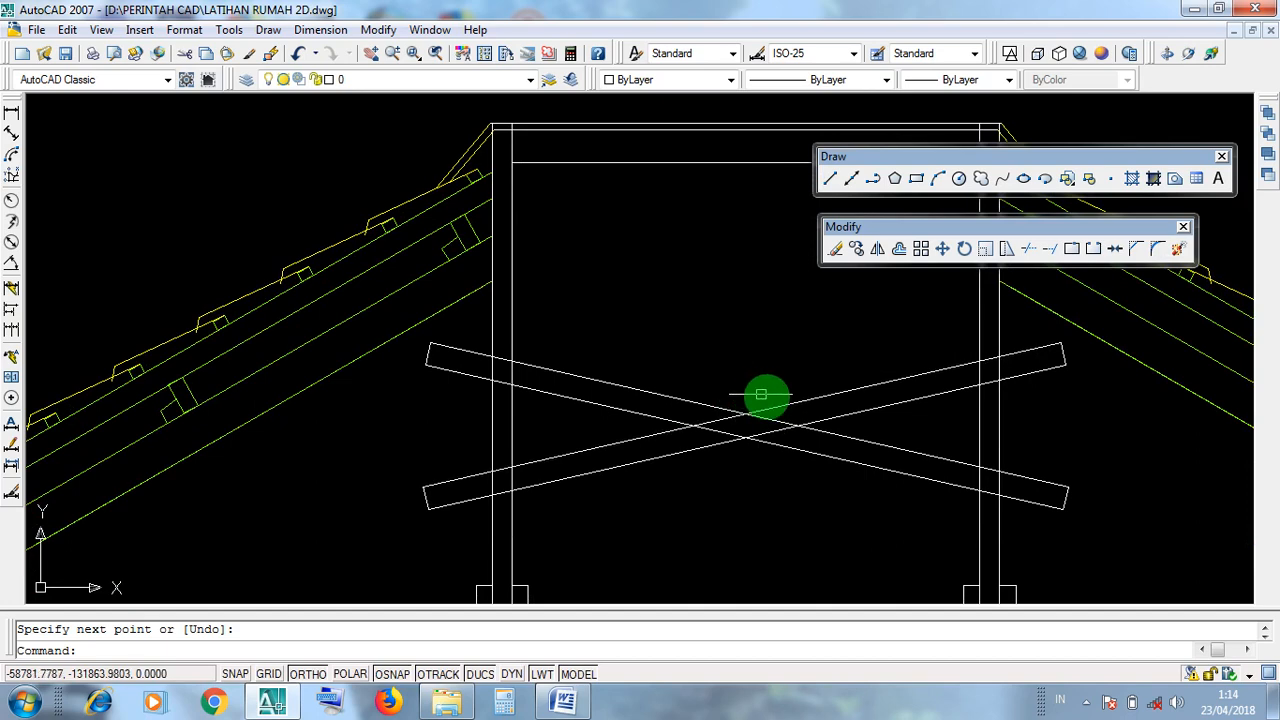
pyautogui.click(906, 420)
pyautogui.click(891, 366)
pyautogui.click(888, 506)
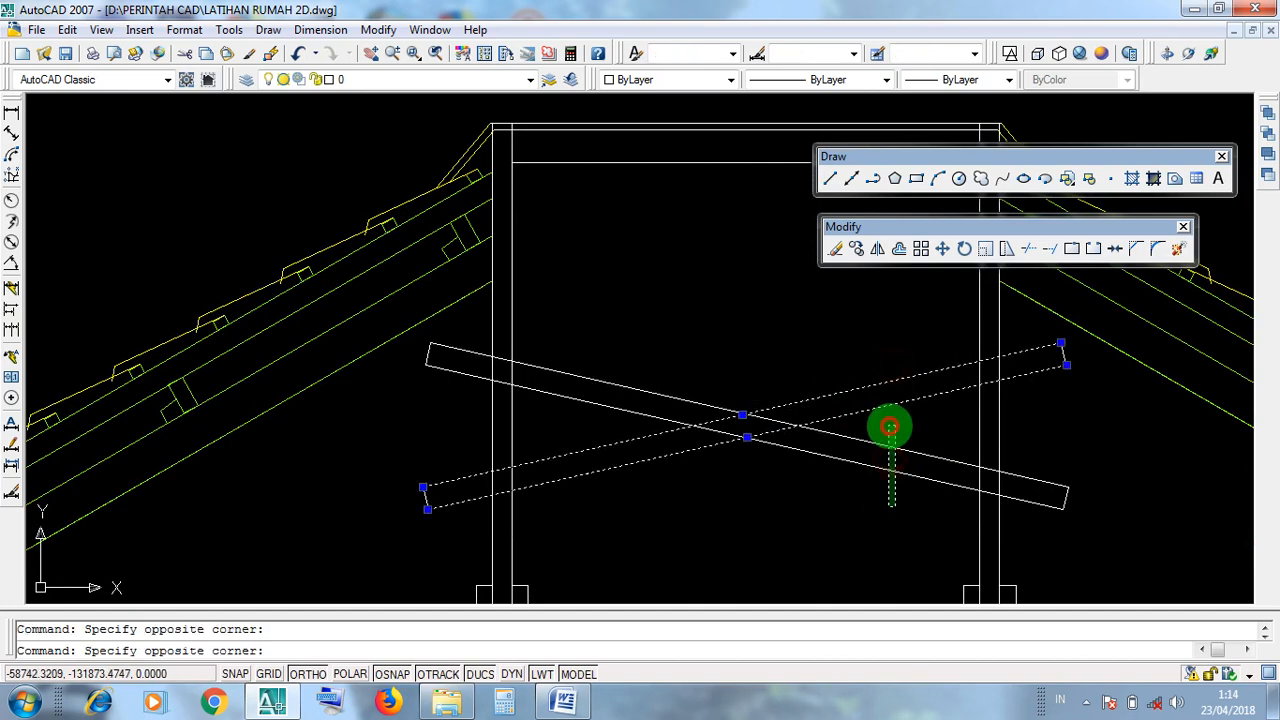
pyautogui.click(890, 427)
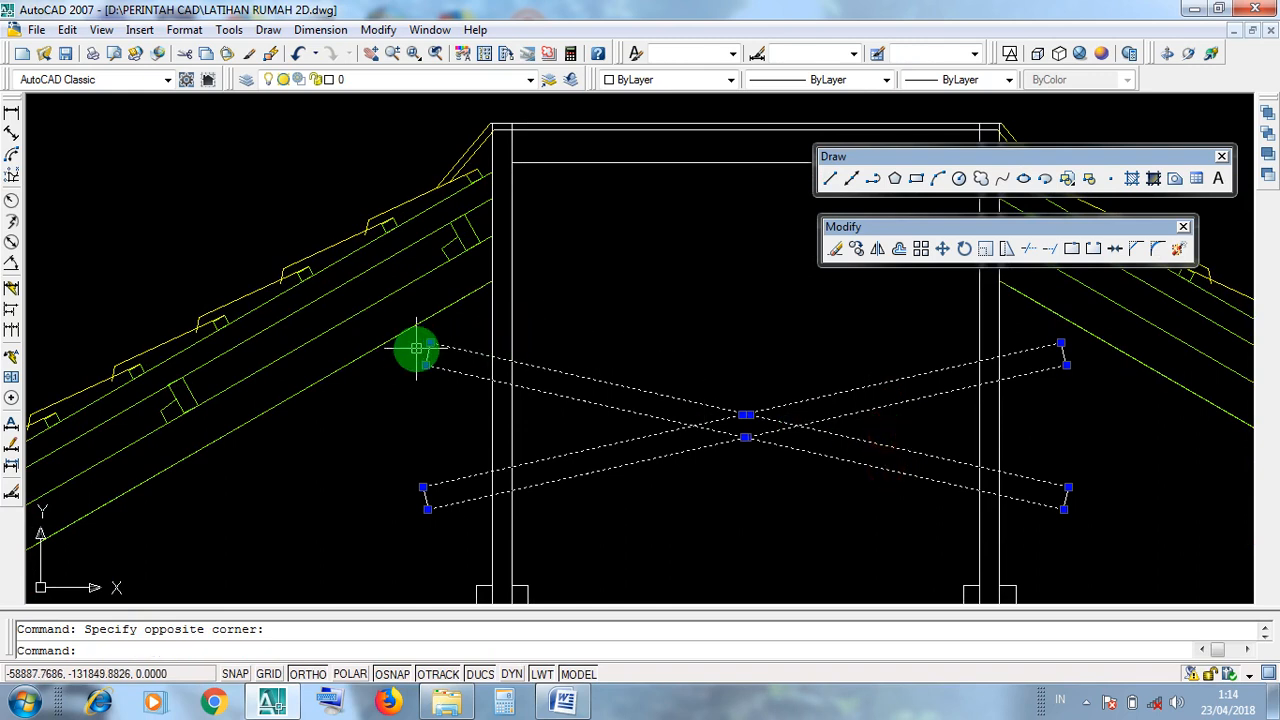
pyautogui.click(896, 414)
pyautogui.click(889, 364)
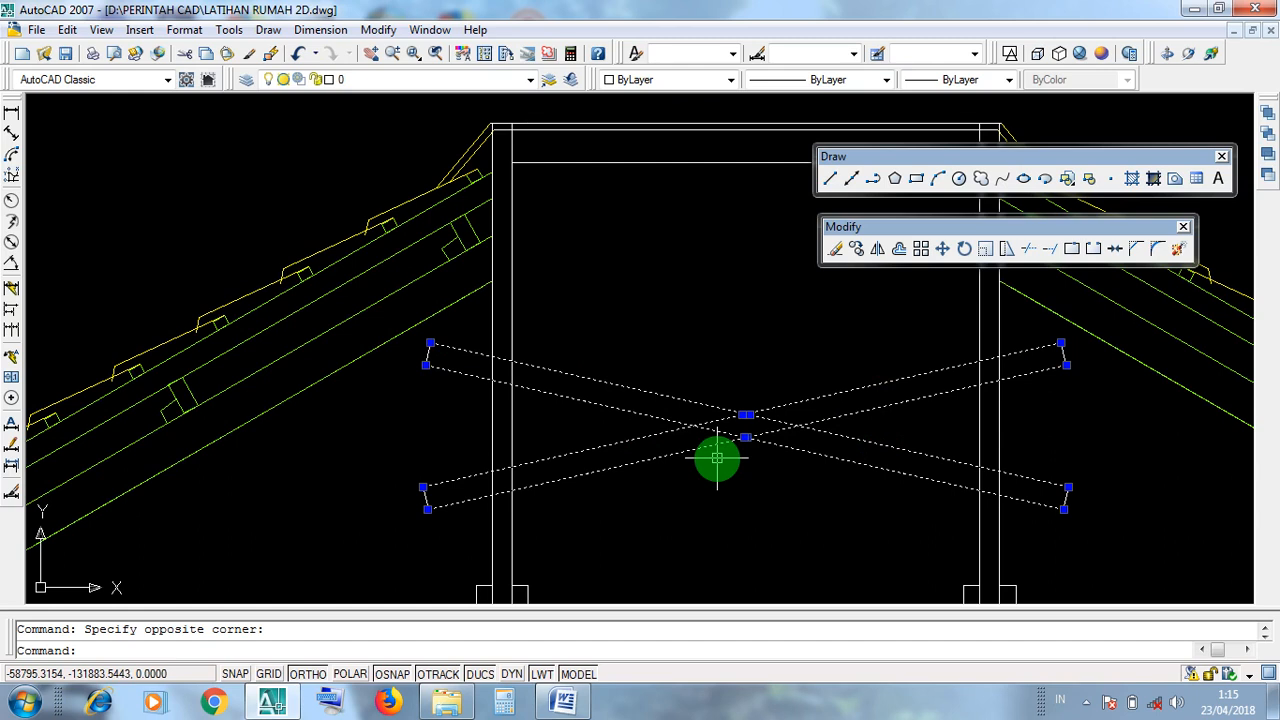
pyautogui.press('Escape')
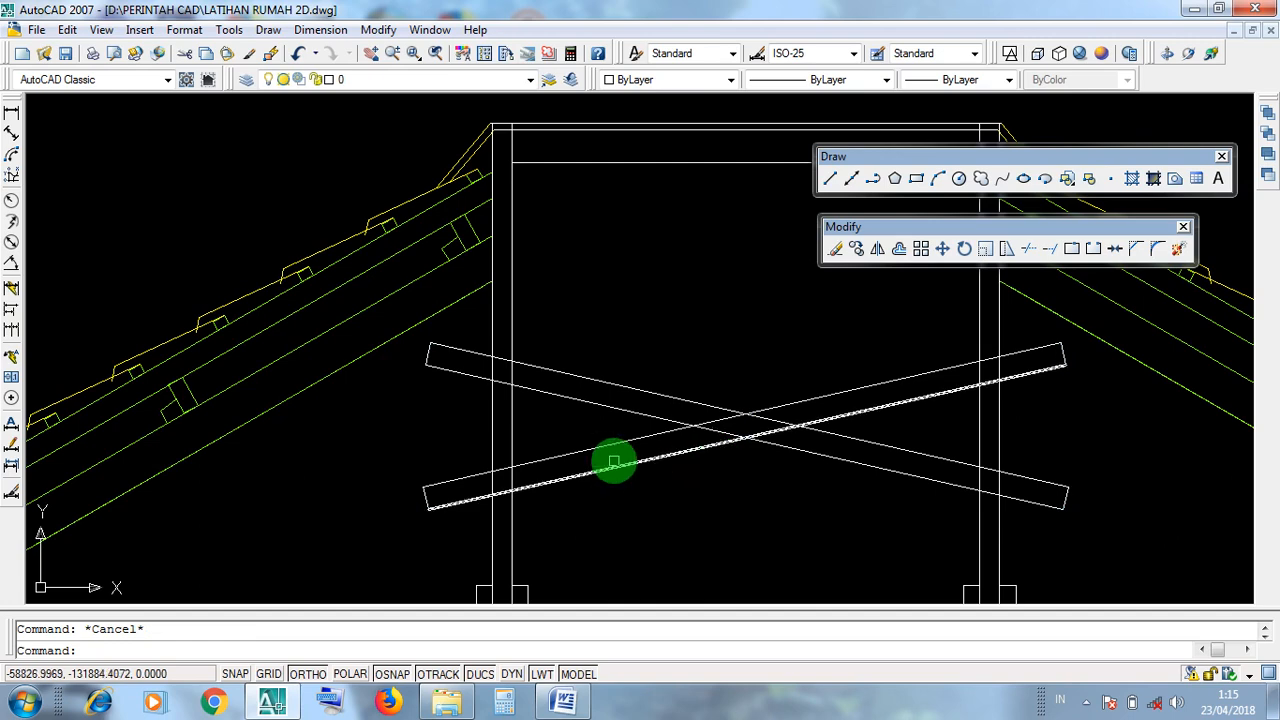
pyautogui.click(616, 424)
pyautogui.click(582, 338)
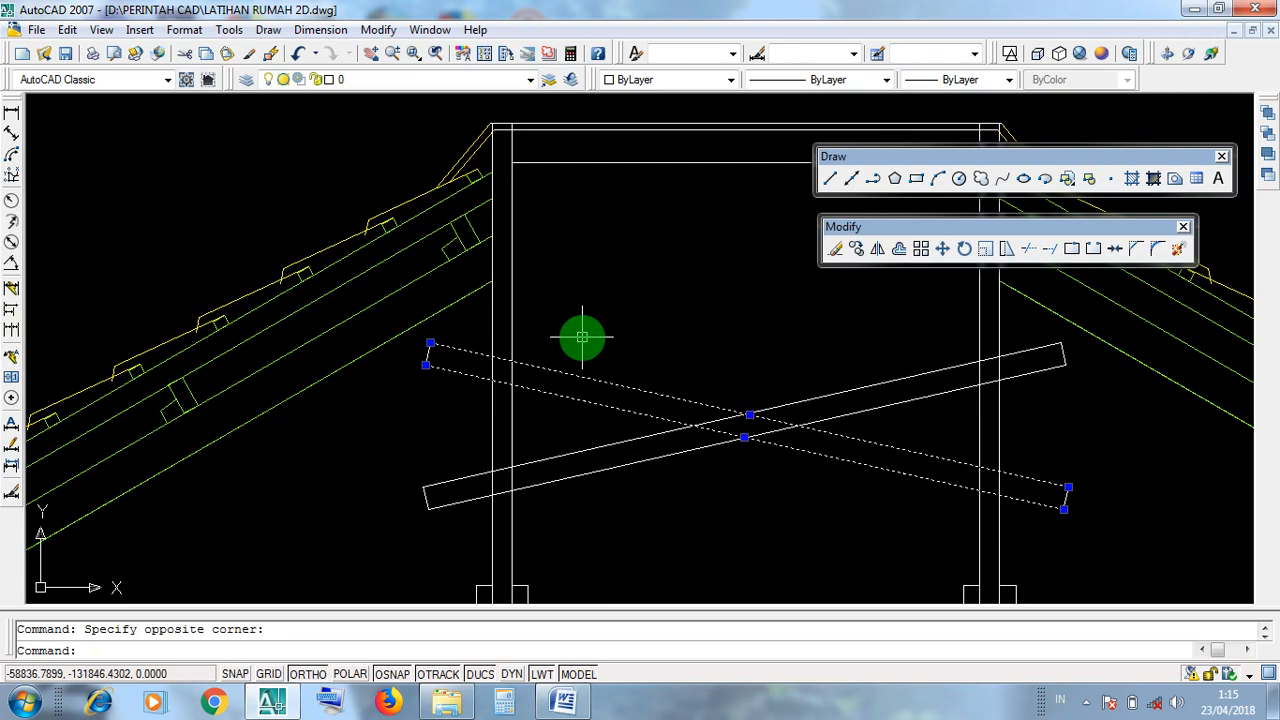
pyautogui.scroll(4, 990, 482)
pyautogui.click(1036, 489)
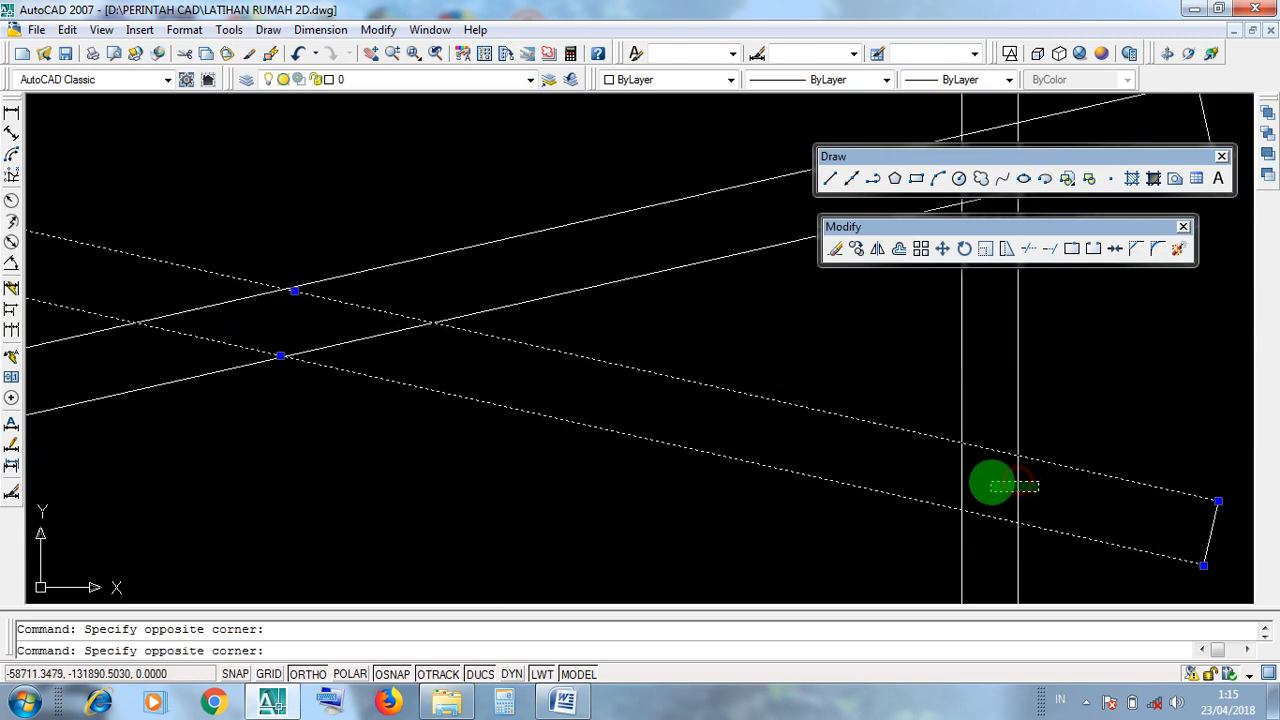
pyautogui.click(1046, 501)
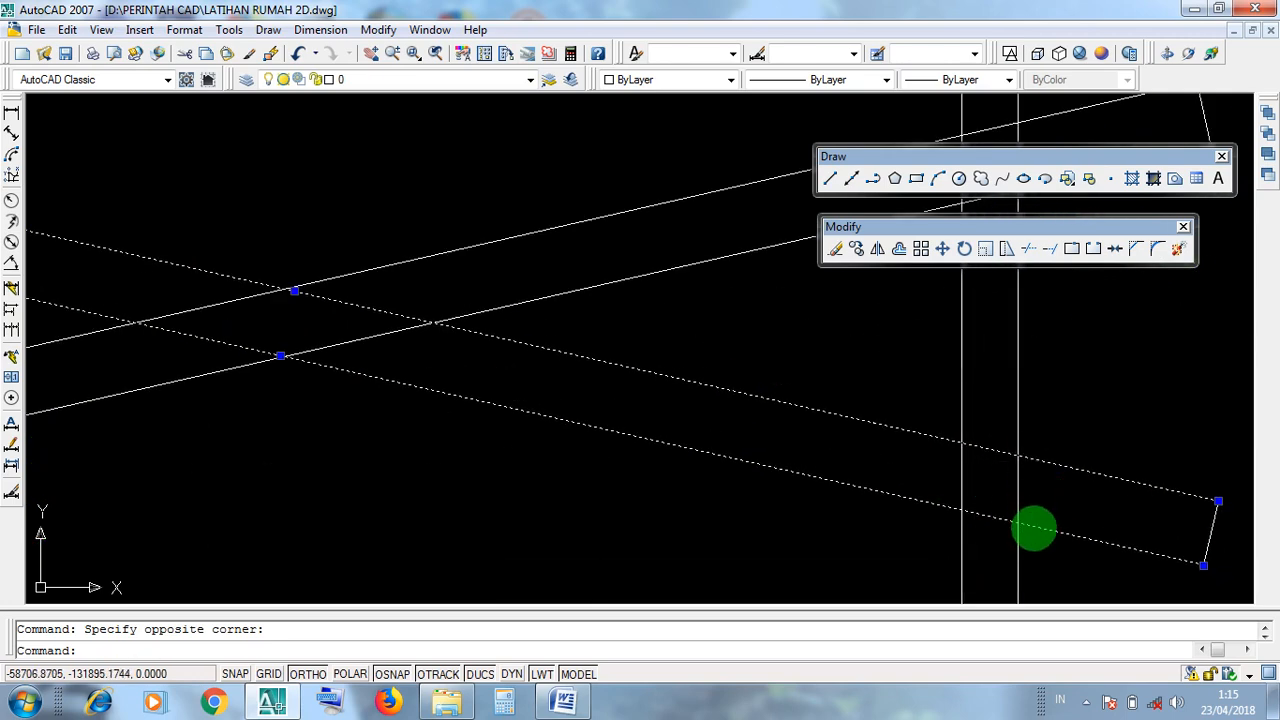
pyautogui.scroll(3, 1028, 501)
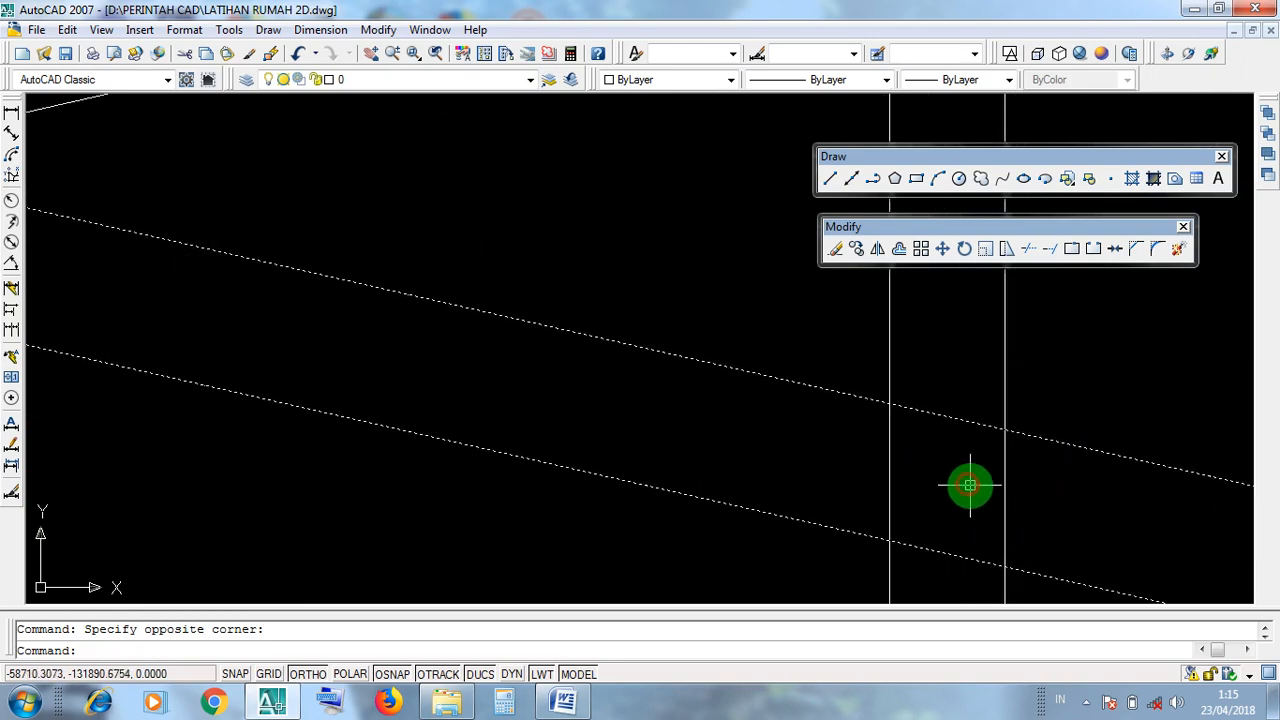
pyautogui.scroll(-8, 971, 486)
pyautogui.scroll(6, 780, 461)
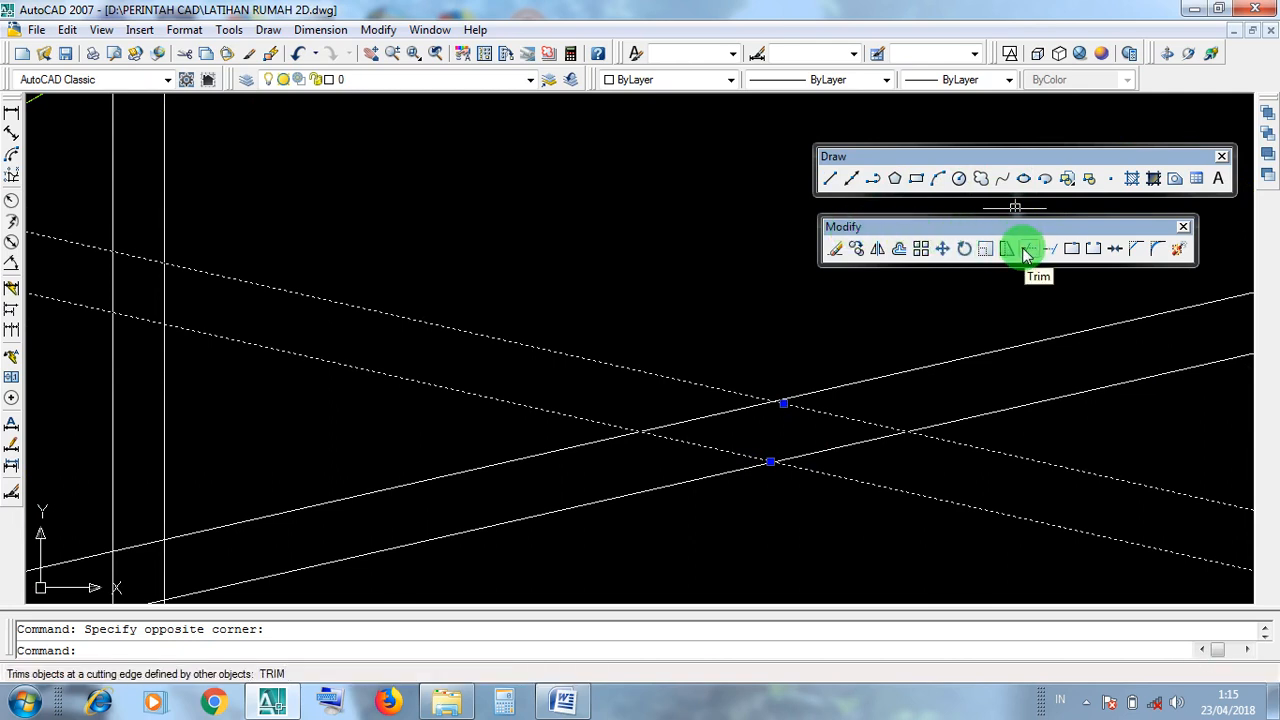
# Step: Switch to Word and review the TRIM notes on method 2, which uses reference lines (PAKAI GARIS ACUAN), and return to AutoCAD
pyautogui.click(1195, 9)
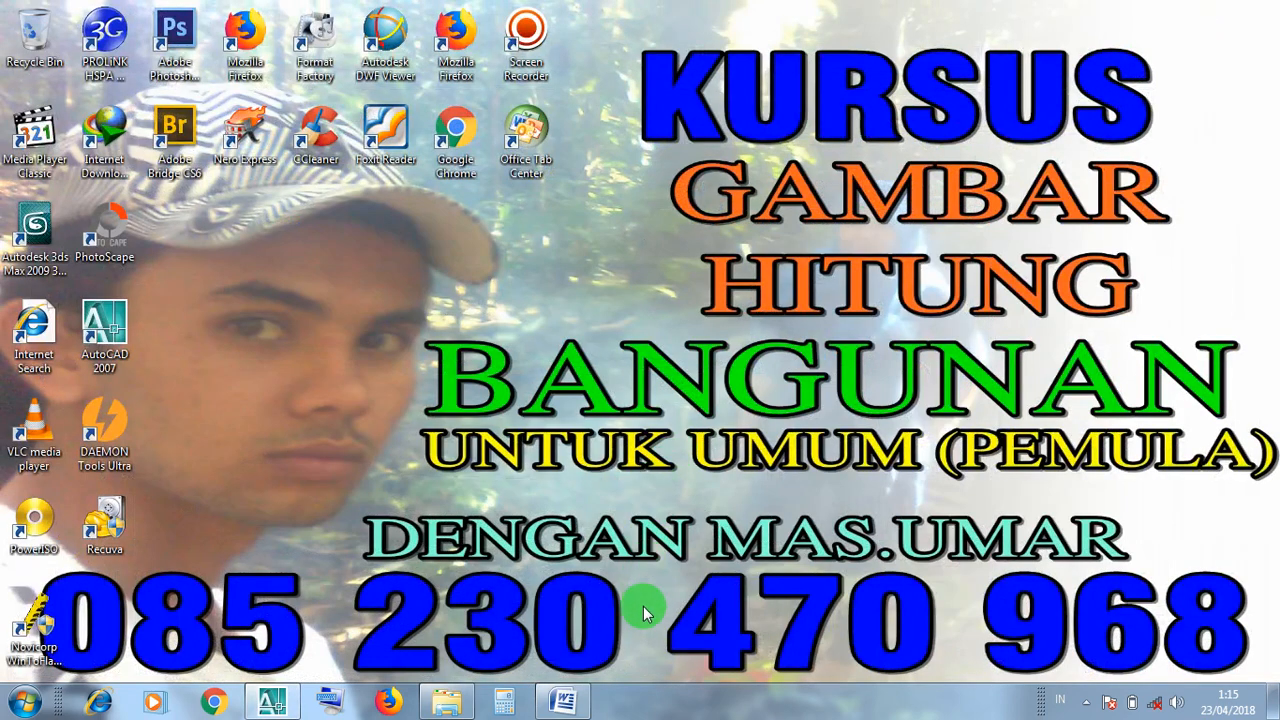
pyautogui.click(564, 704)
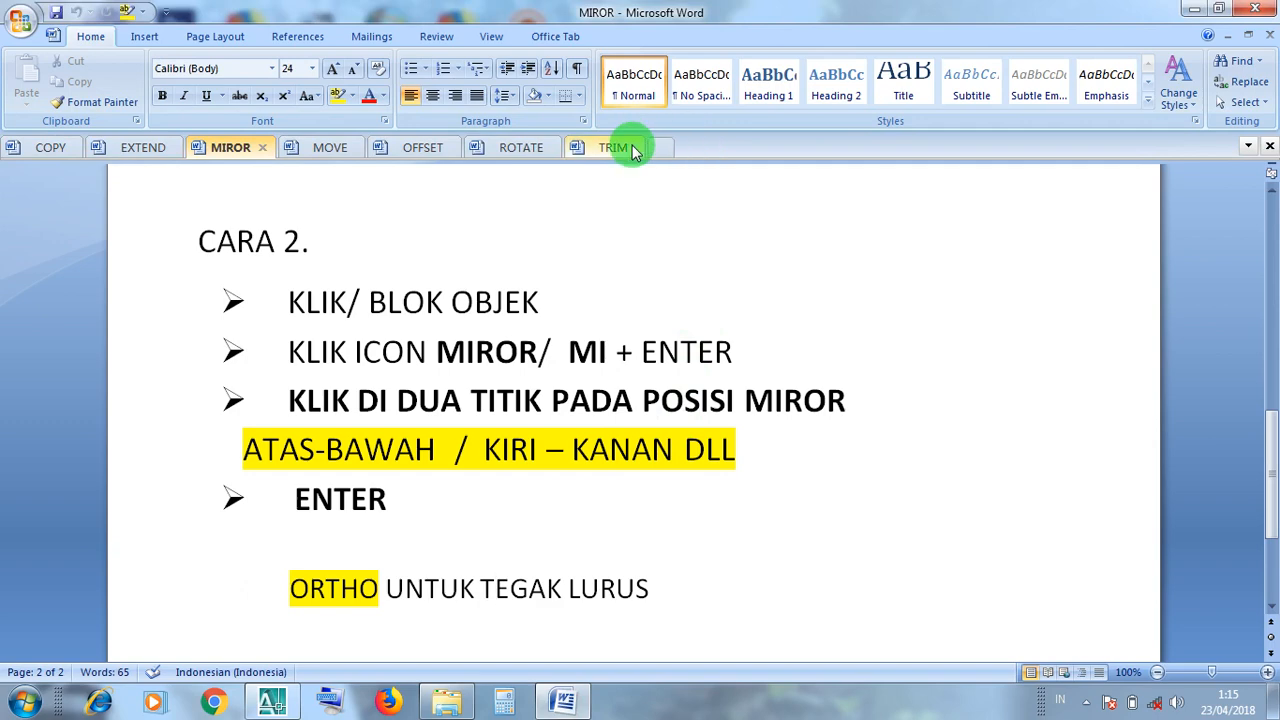
pyautogui.click(618, 148)
pyautogui.click(573, 335)
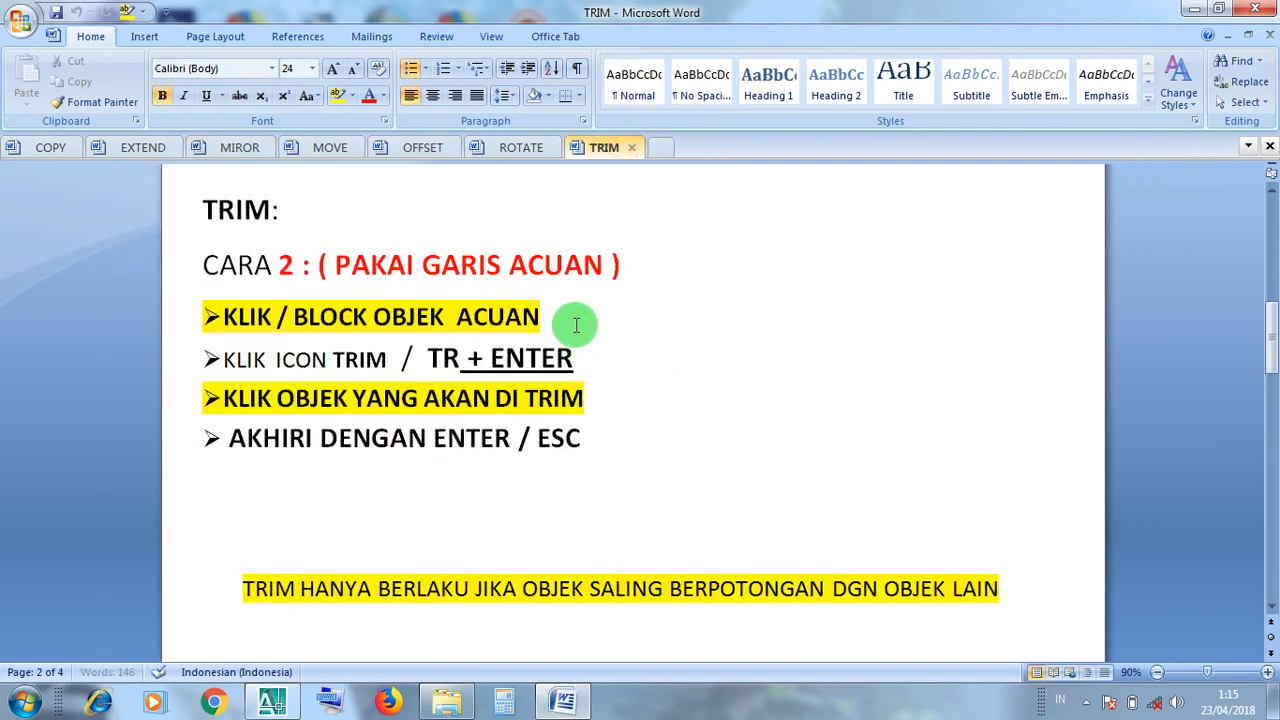
pyautogui.moveTo(598, 265); pyautogui.dragTo(357, 265)
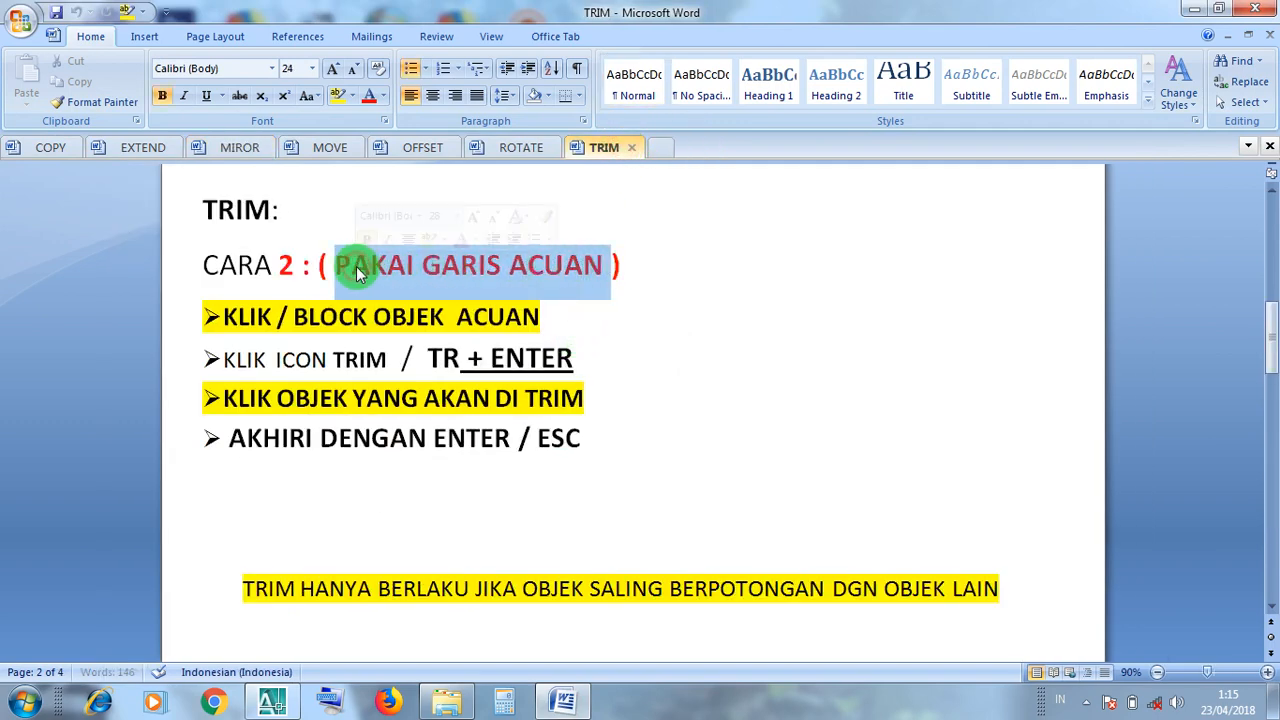
pyautogui.moveTo(545, 316); pyautogui.dragTo(245, 303)
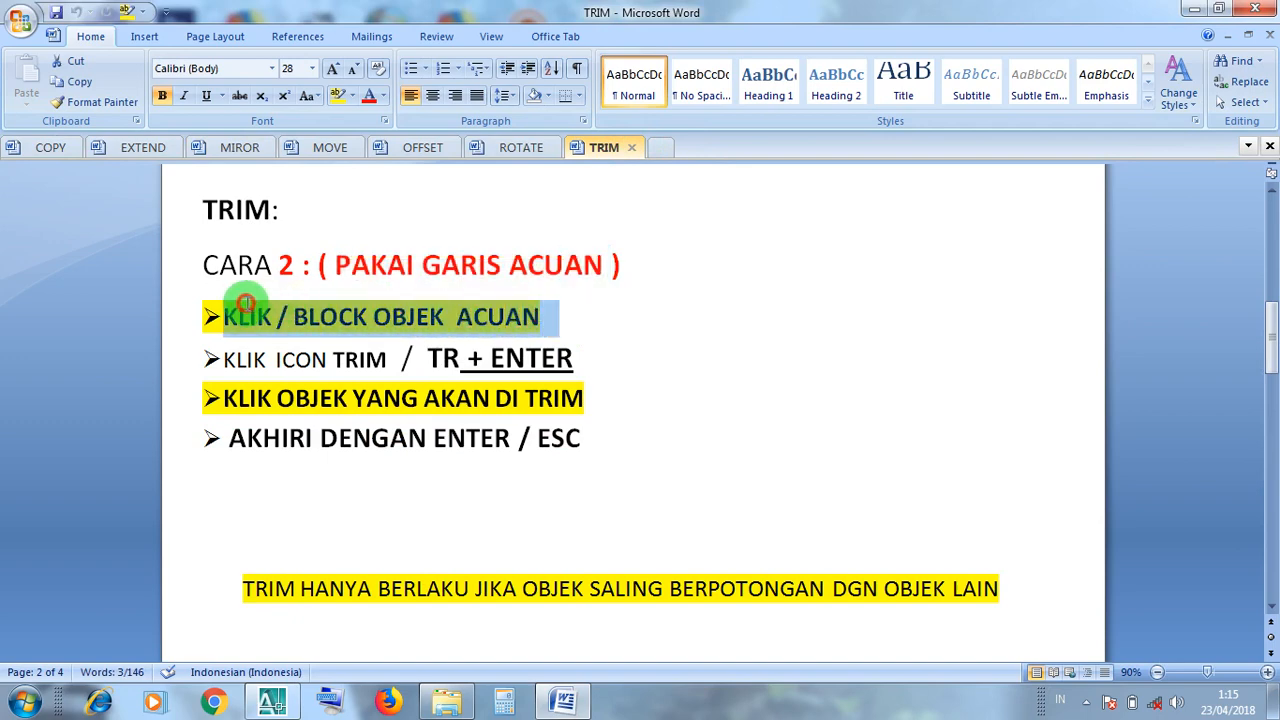
pyautogui.click(276, 704)
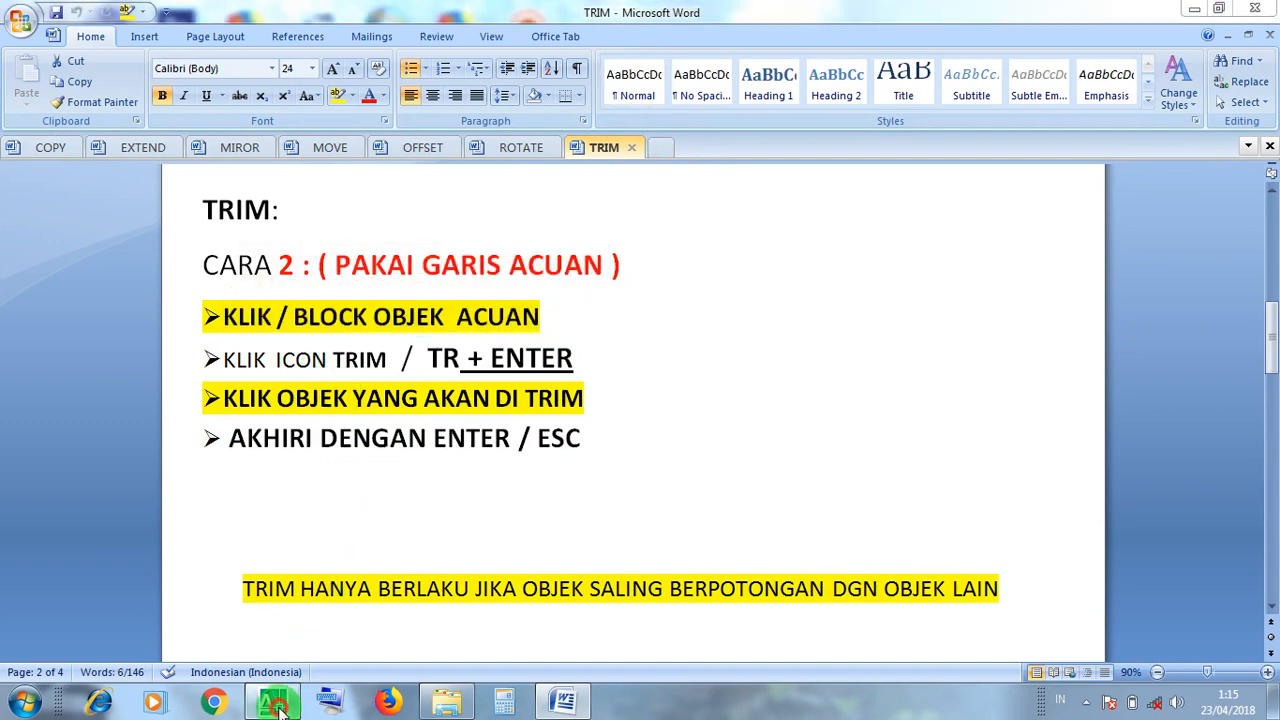
pyautogui.scroll(-3, 517, 449)
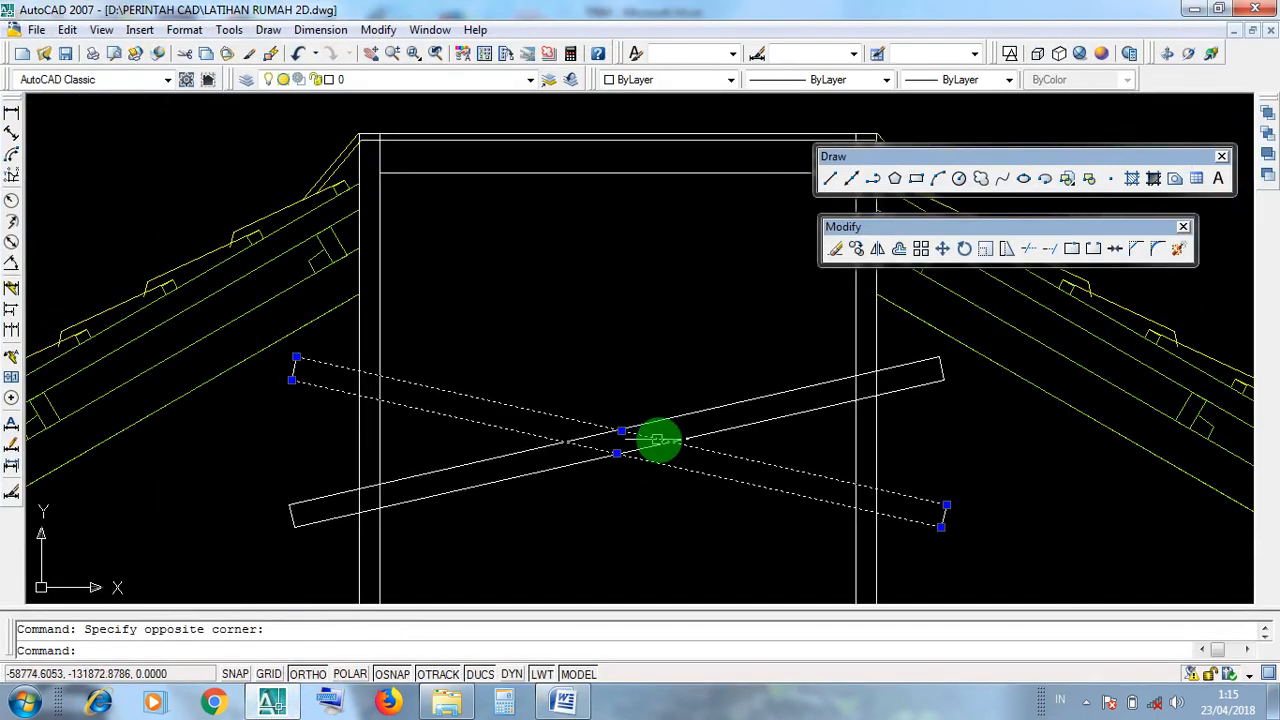
pyautogui.press('Escape')
pyautogui.click(716, 487)
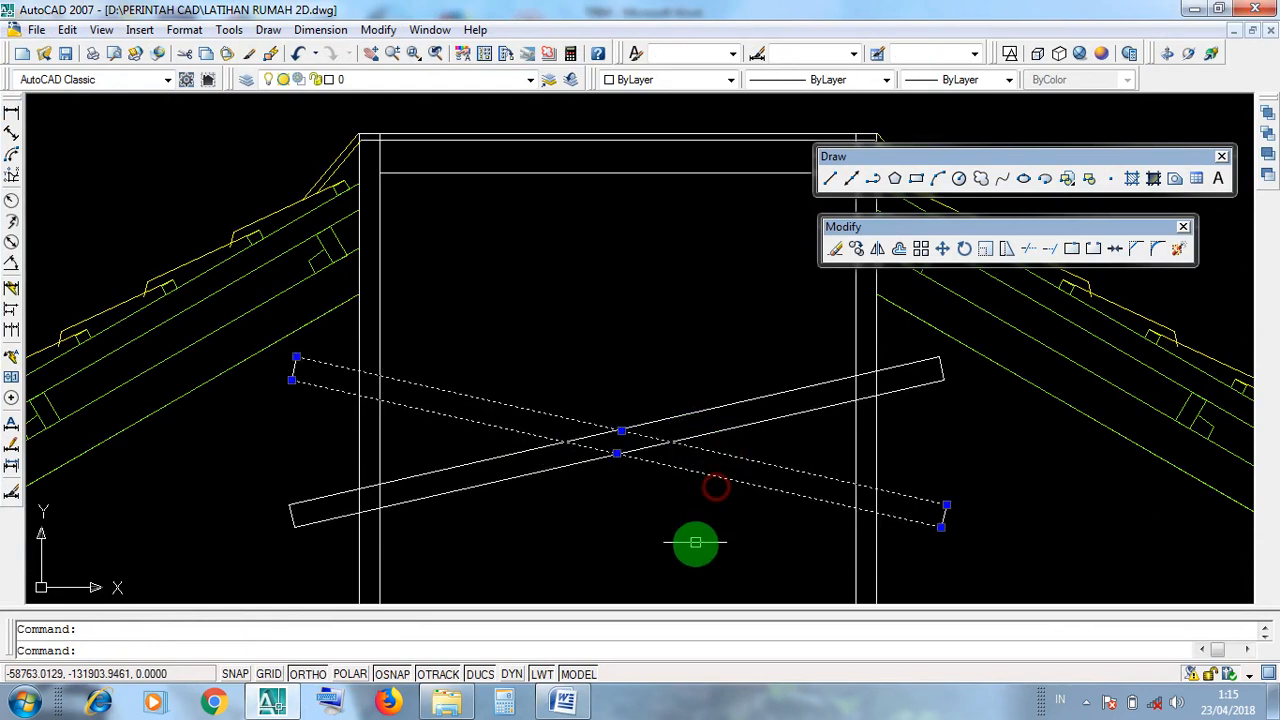
pyautogui.press('Escape')
pyautogui.click(765, 487)
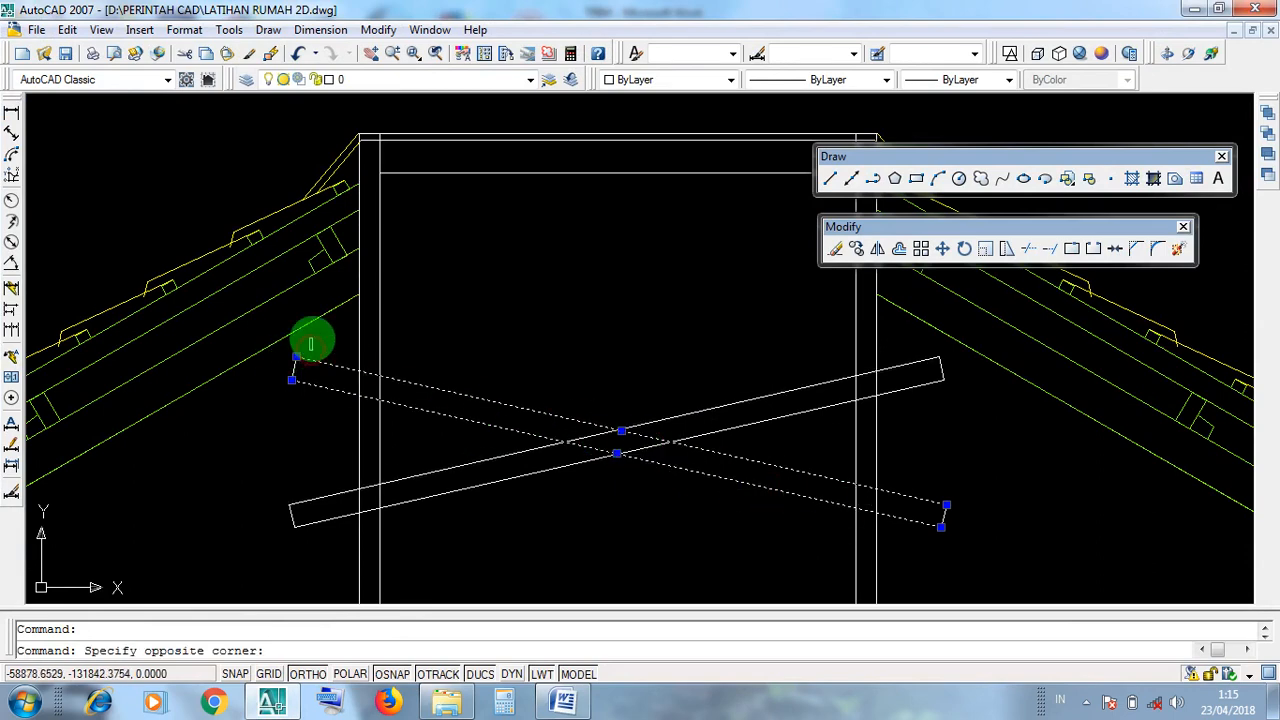
pyautogui.press('Escape')
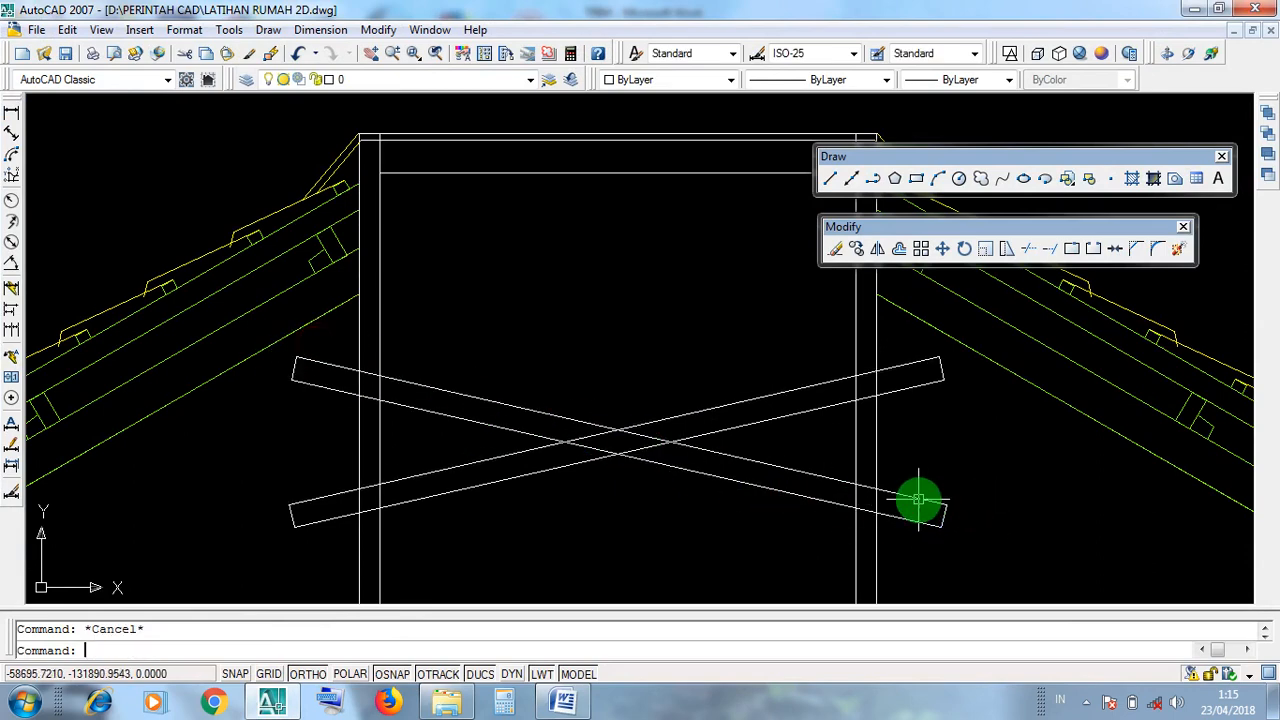
pyautogui.click(918, 500)
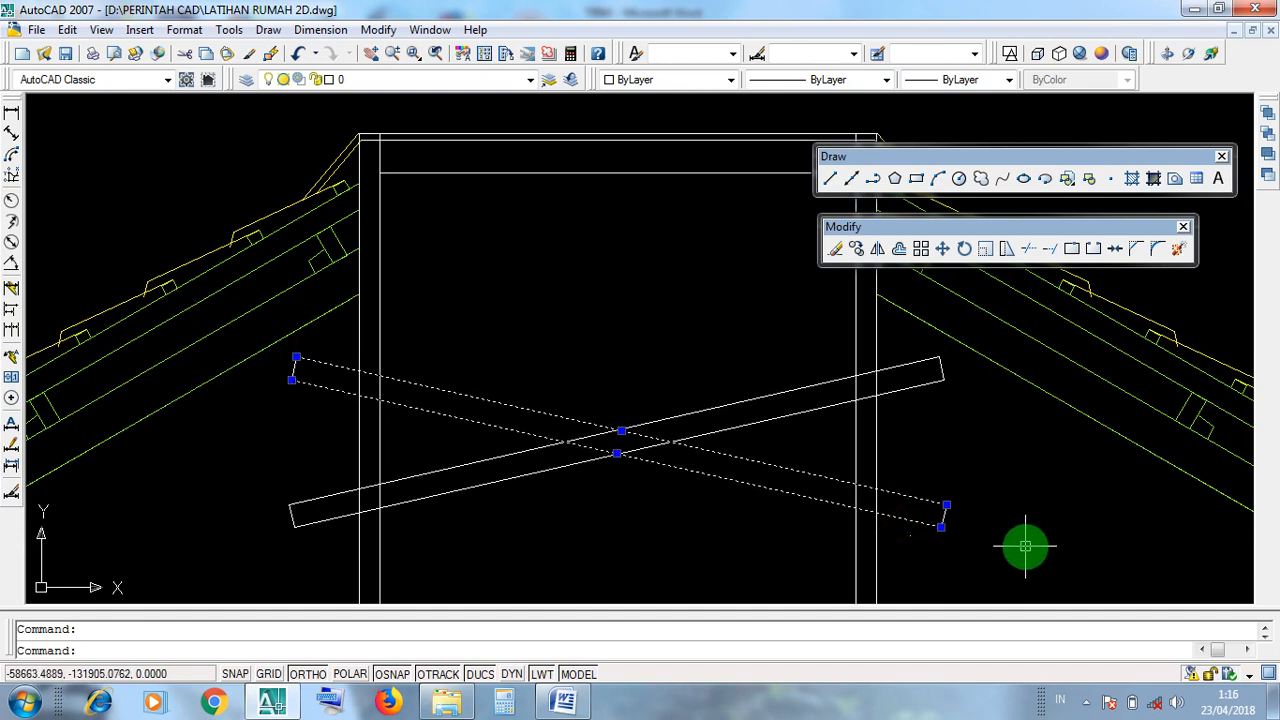
pyautogui.scroll(4, 880, 503)
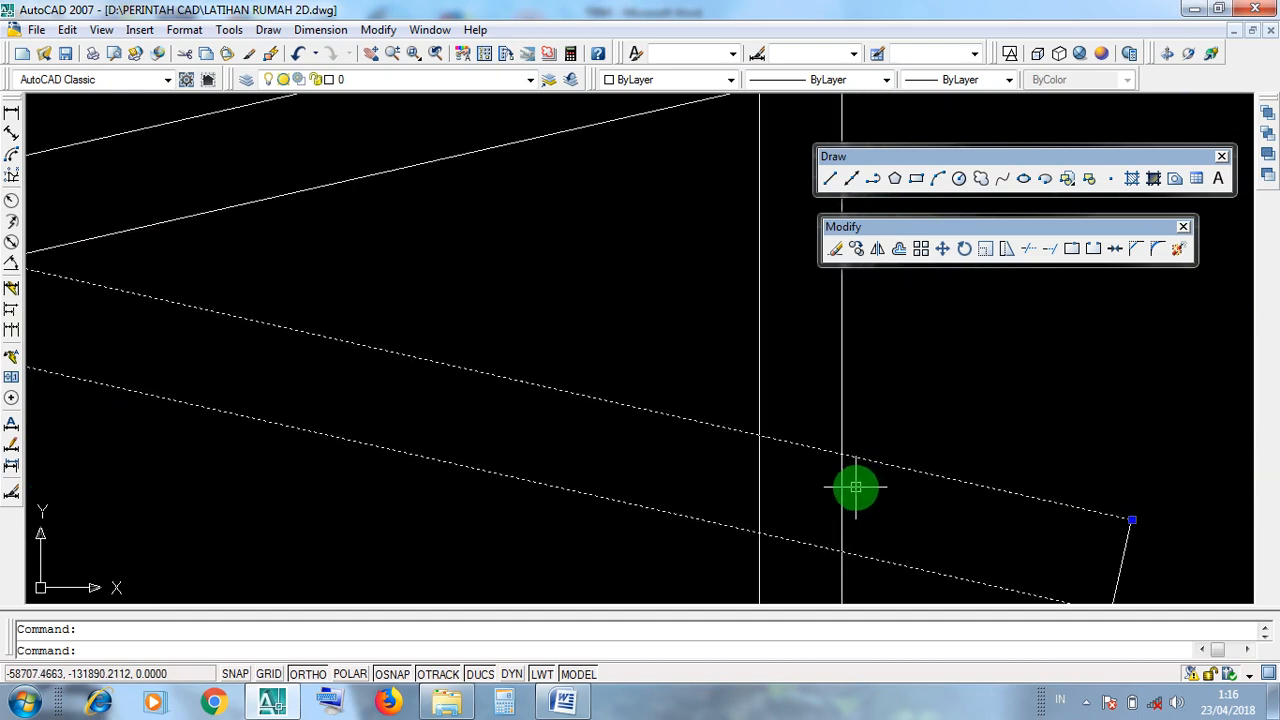
pyautogui.click(879, 495)
pyautogui.scroll(-4, 650, 469)
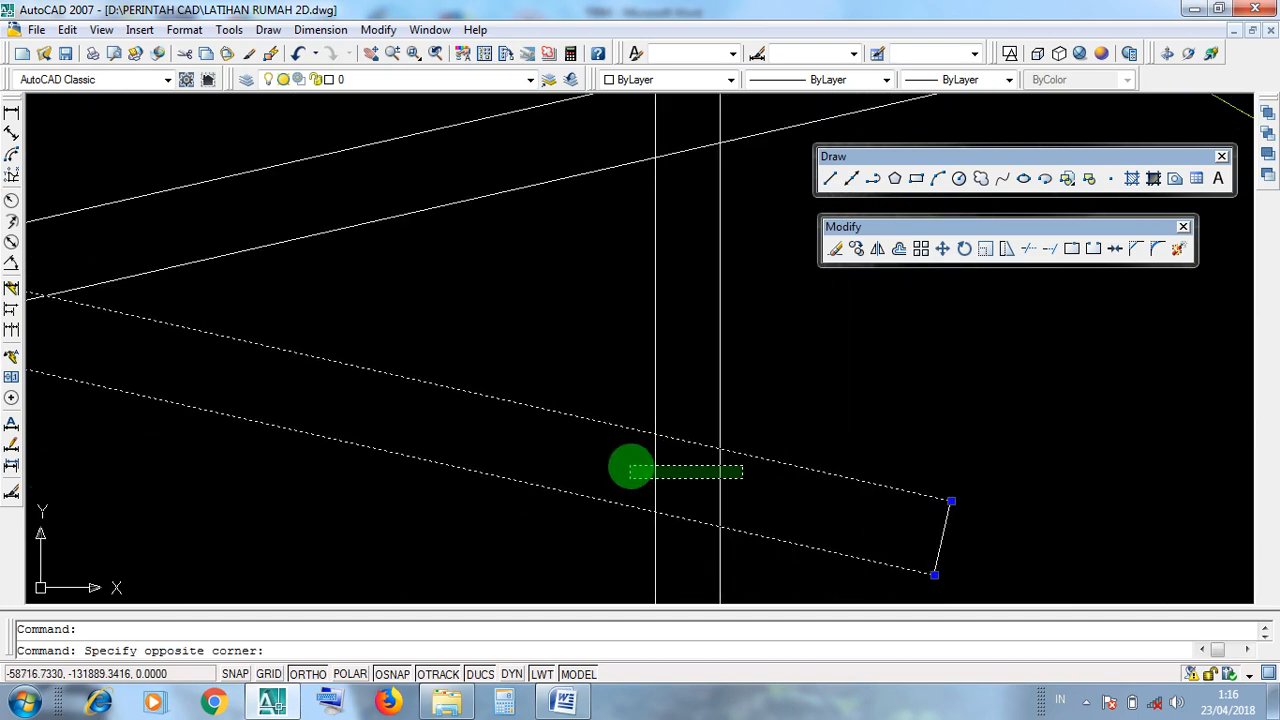
pyautogui.click(804, 511)
pyautogui.moveTo(371, 440); pyautogui.dragTo(1121, 596, button='middle')
pyautogui.click(728, 490)
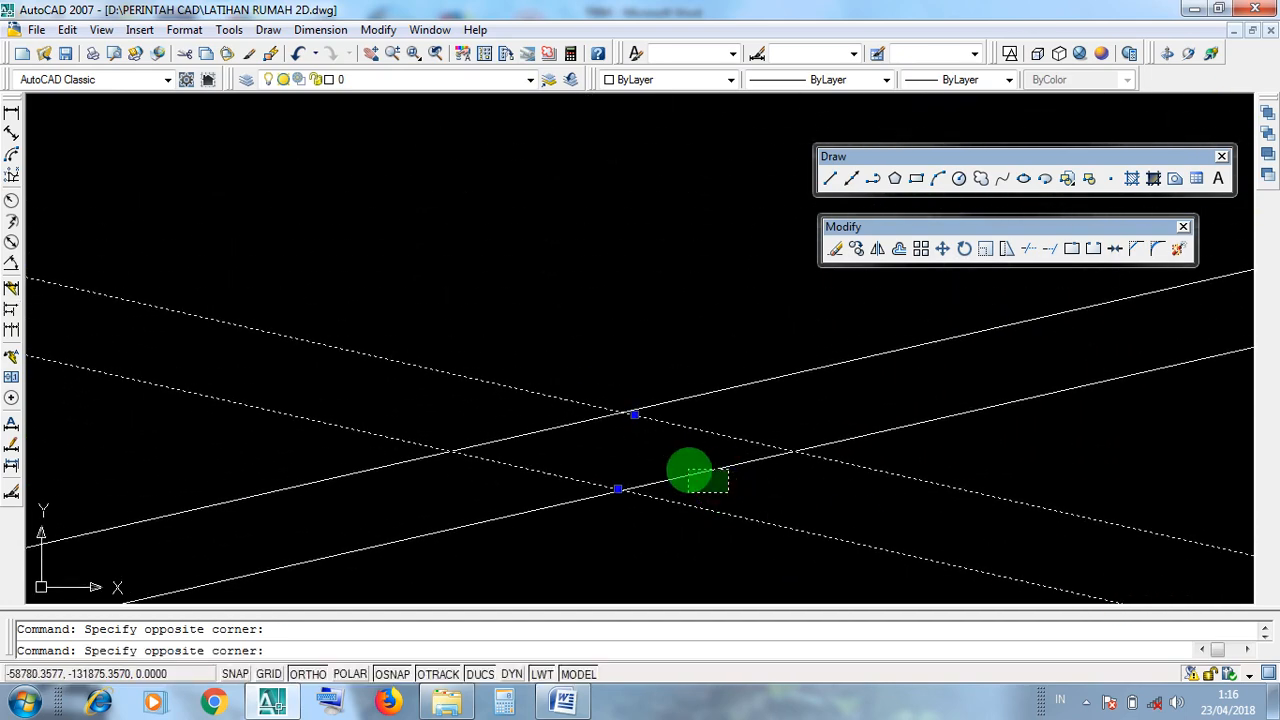
pyautogui.click(735, 493)
pyautogui.scroll(-3, 735, 493)
pyautogui.press('Escape')
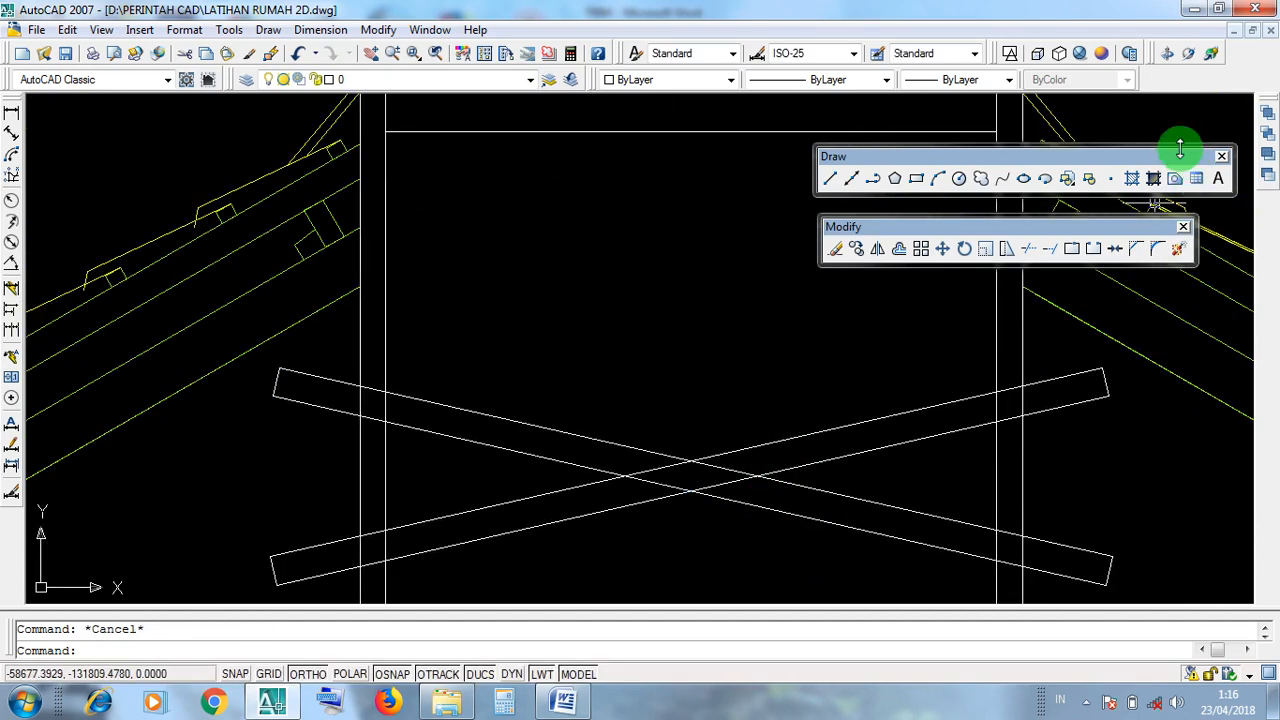
# Step: Reread the TRIM notes in Word for the order of starting the command, picking objects and ending it, and return to AutoCAD
pyautogui.click(1188, 14)
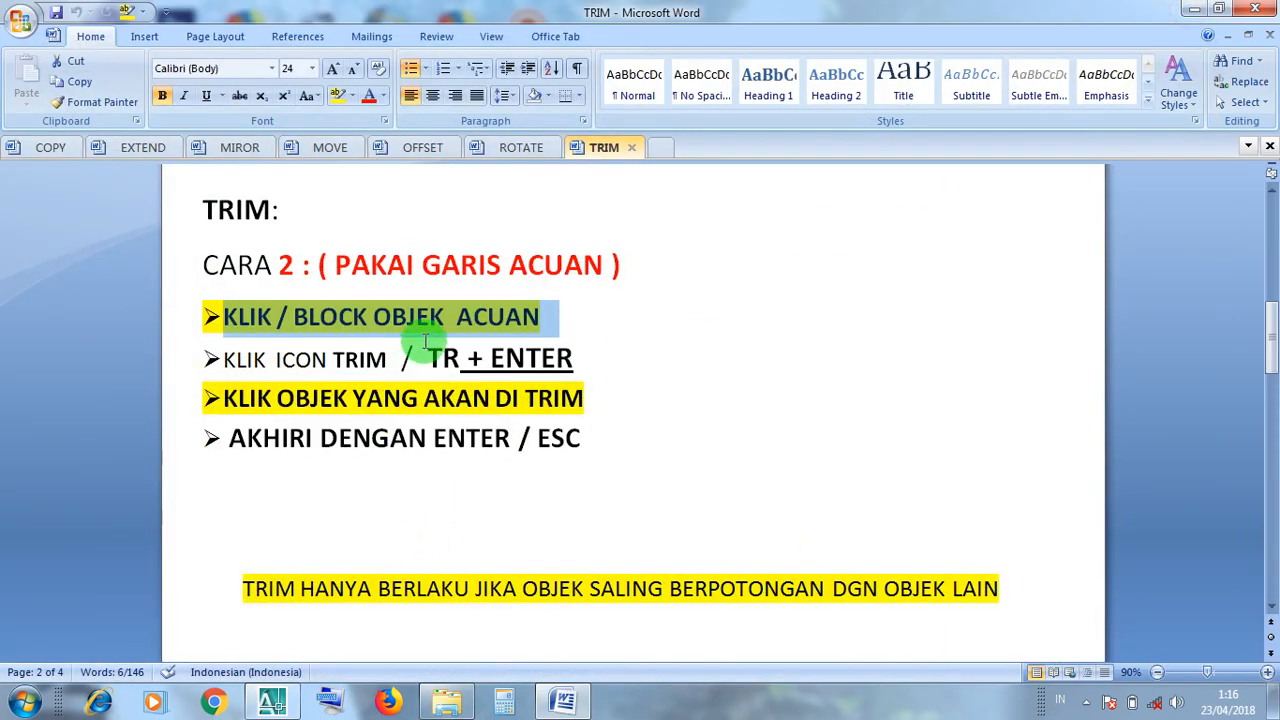
pyautogui.moveTo(536, 318); pyautogui.dragTo(224, 316)
pyautogui.moveTo(373, 358); pyautogui.dragTo(226, 360)
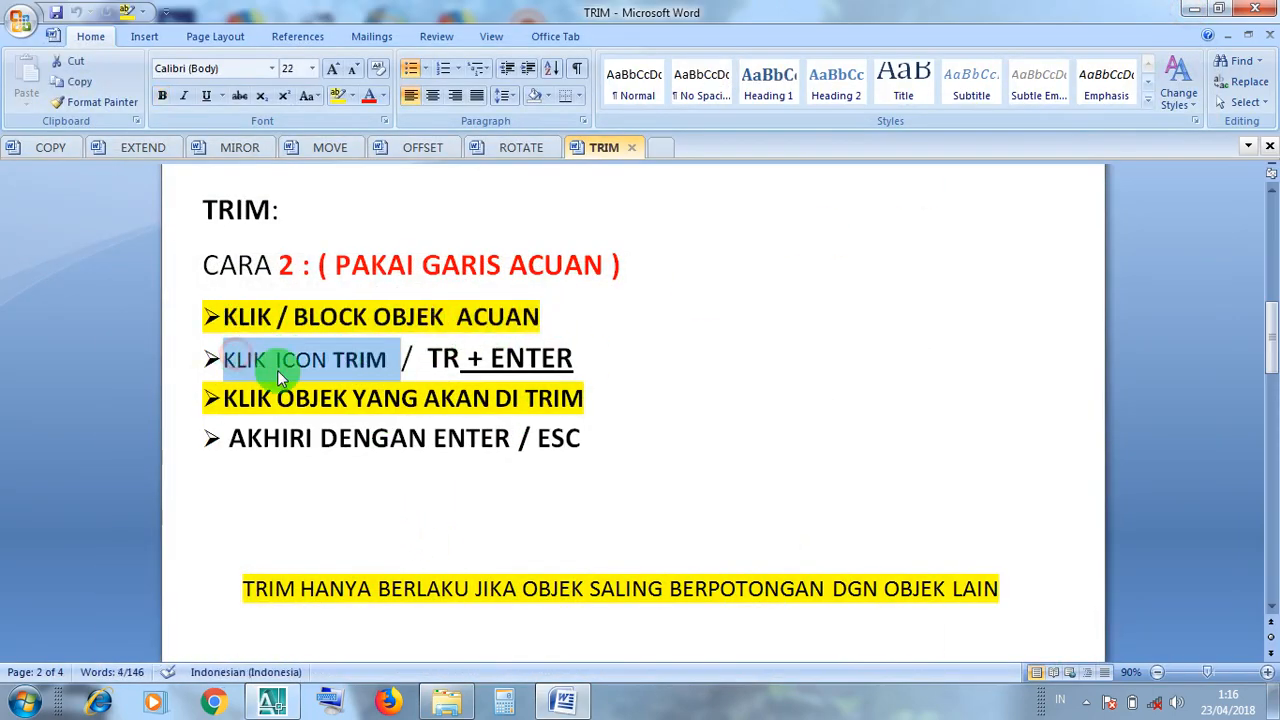
pyautogui.moveTo(458, 358); pyautogui.dragTo(426, 358)
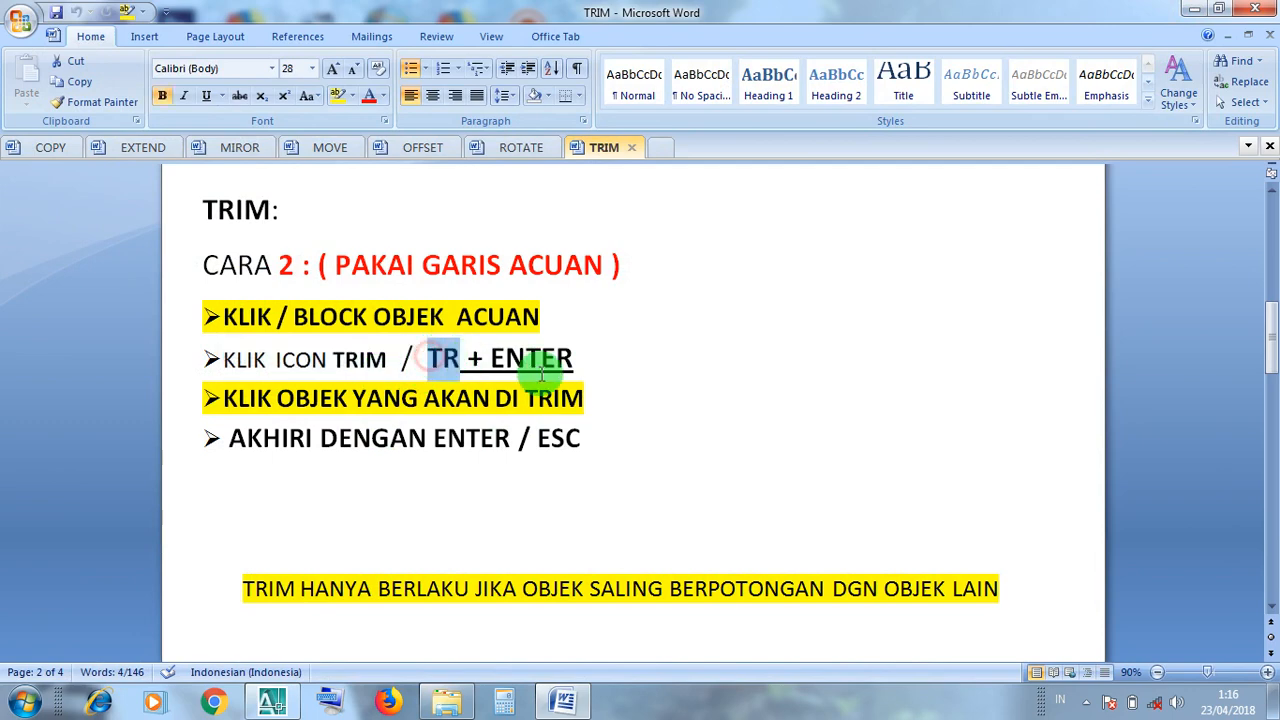
pyautogui.click(537, 358)
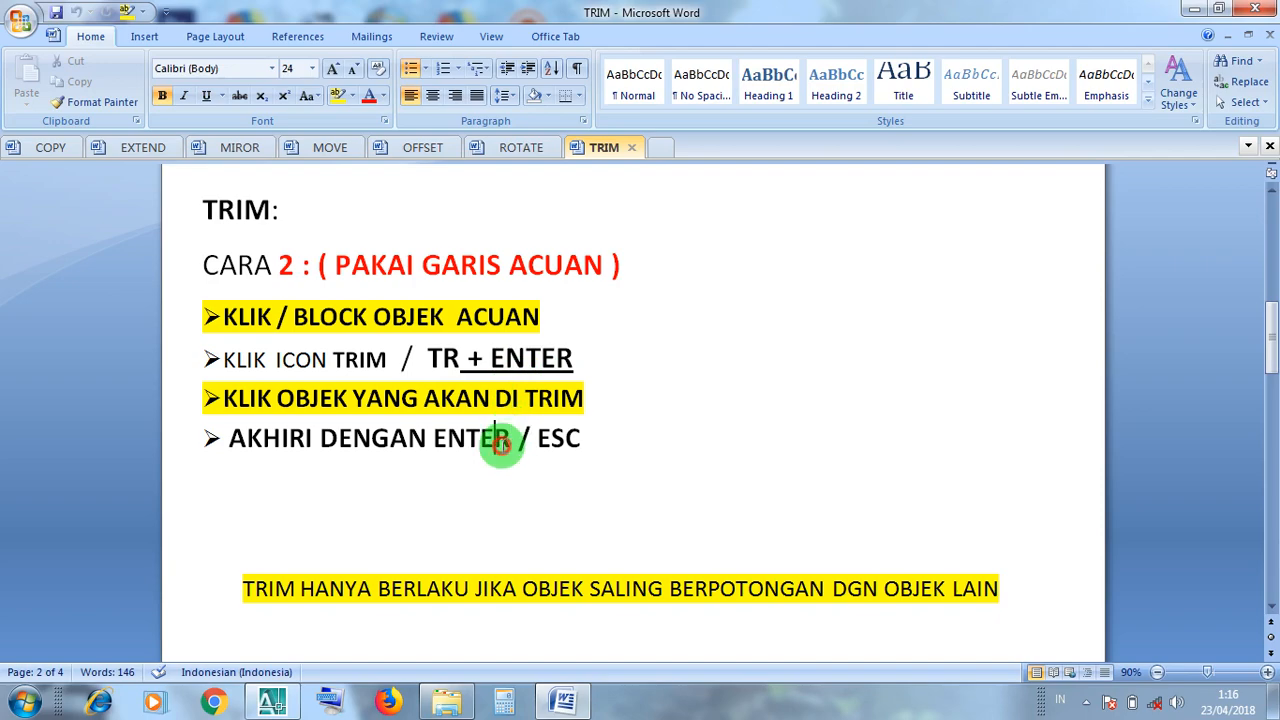
pyautogui.click(558, 442)
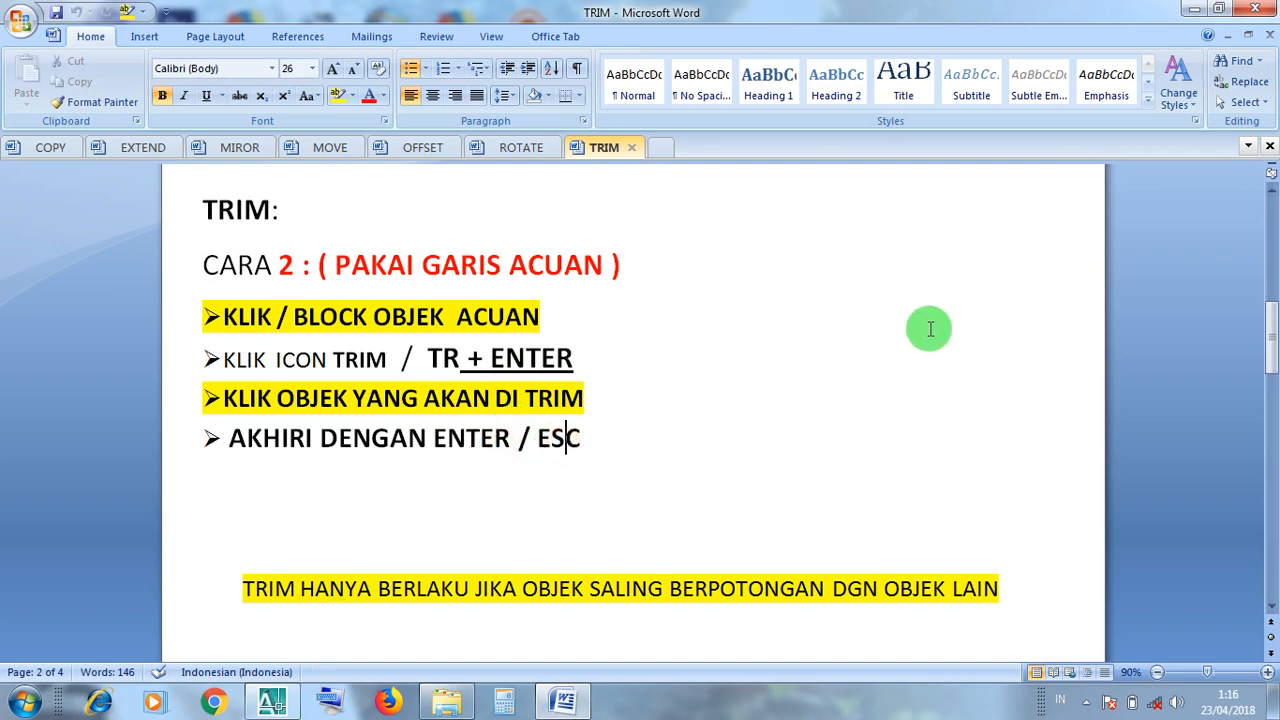
pyautogui.click(1193, 9)
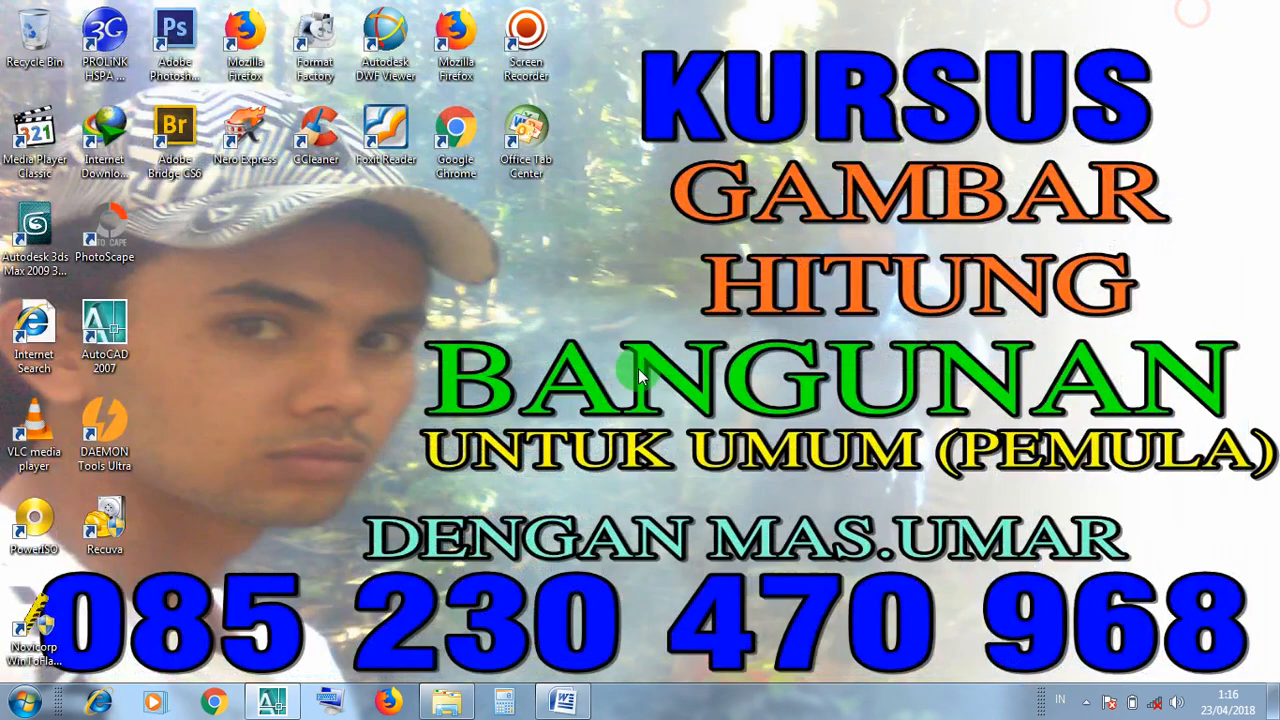
pyautogui.click(271, 702)
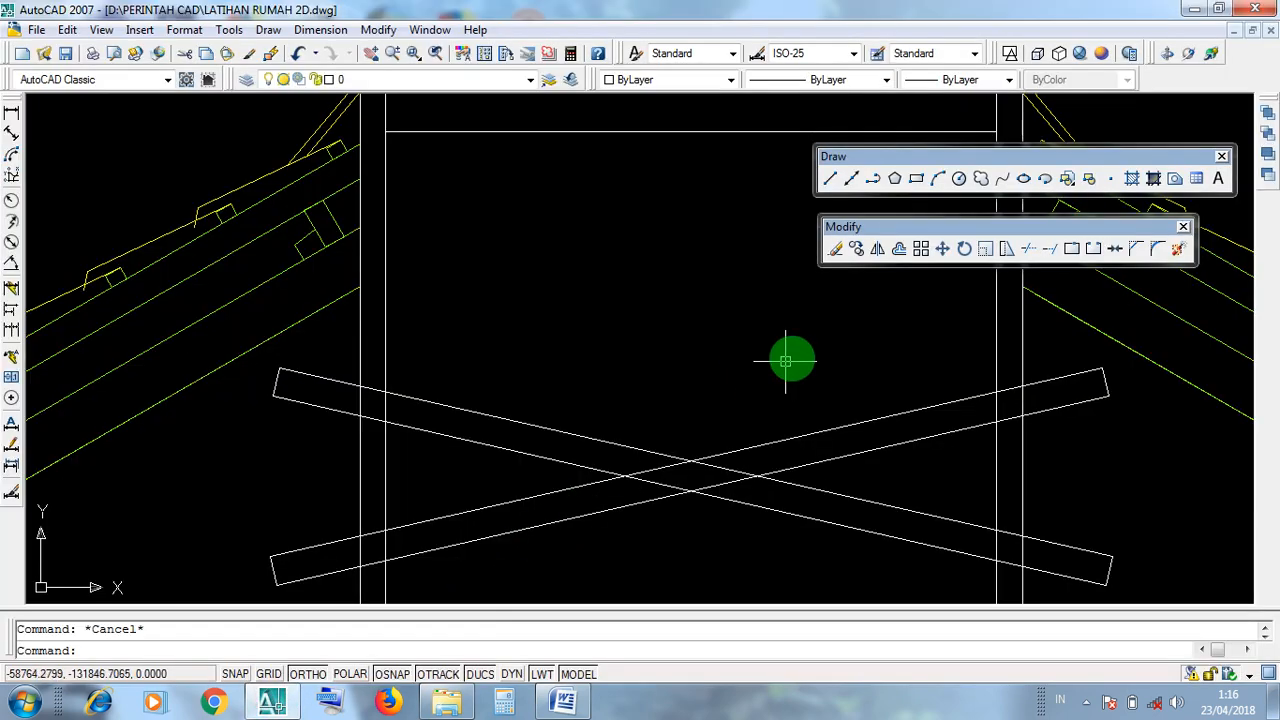
# Step: Using both long lines of the descending brace as cutting edges, trim the right post's two lines where they pass through that brace
pyautogui.moveTo(788, 357); pyautogui.dragTo(709, 377, button='middle')
pyautogui.click(777, 483)
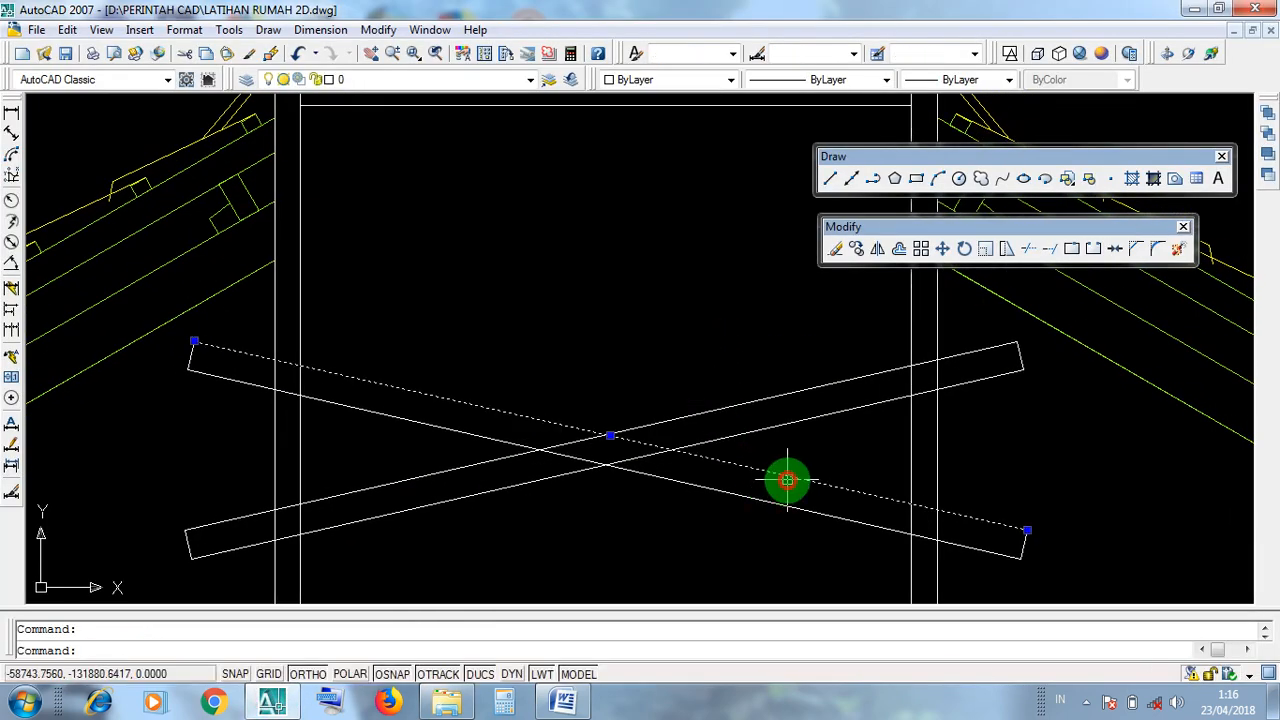
pyautogui.click(823, 531)
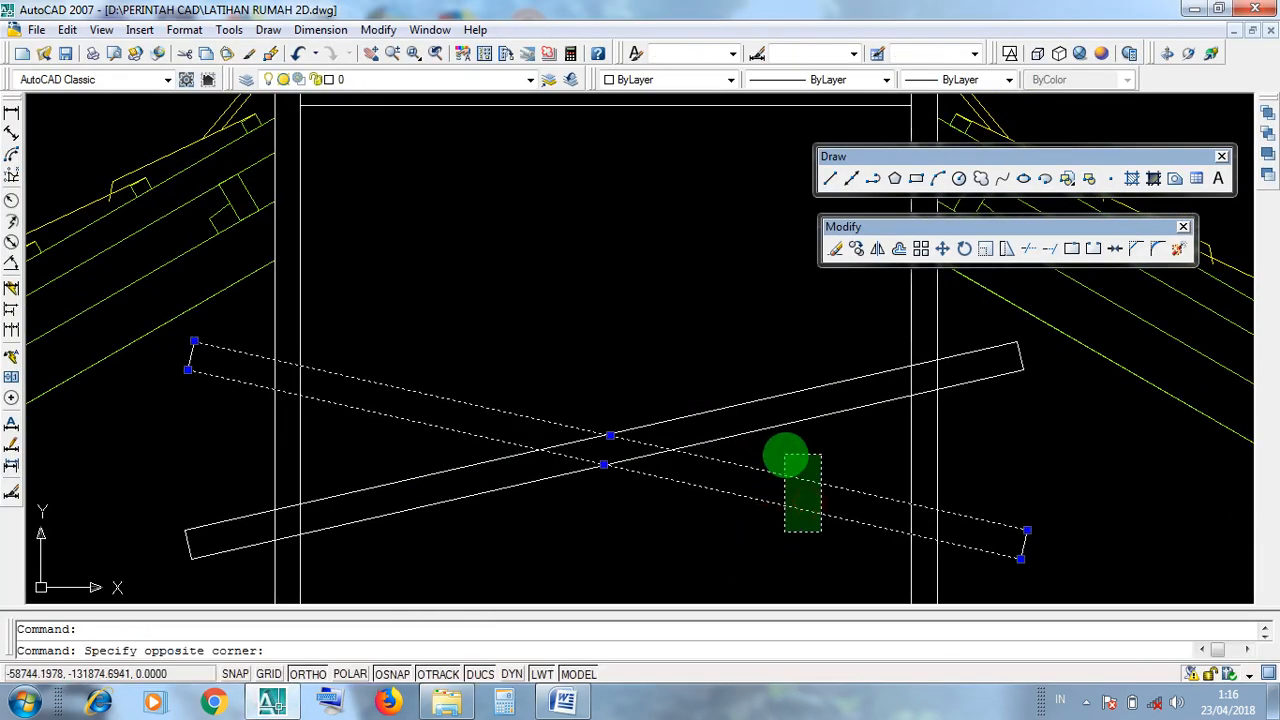
pyautogui.click(784, 458)
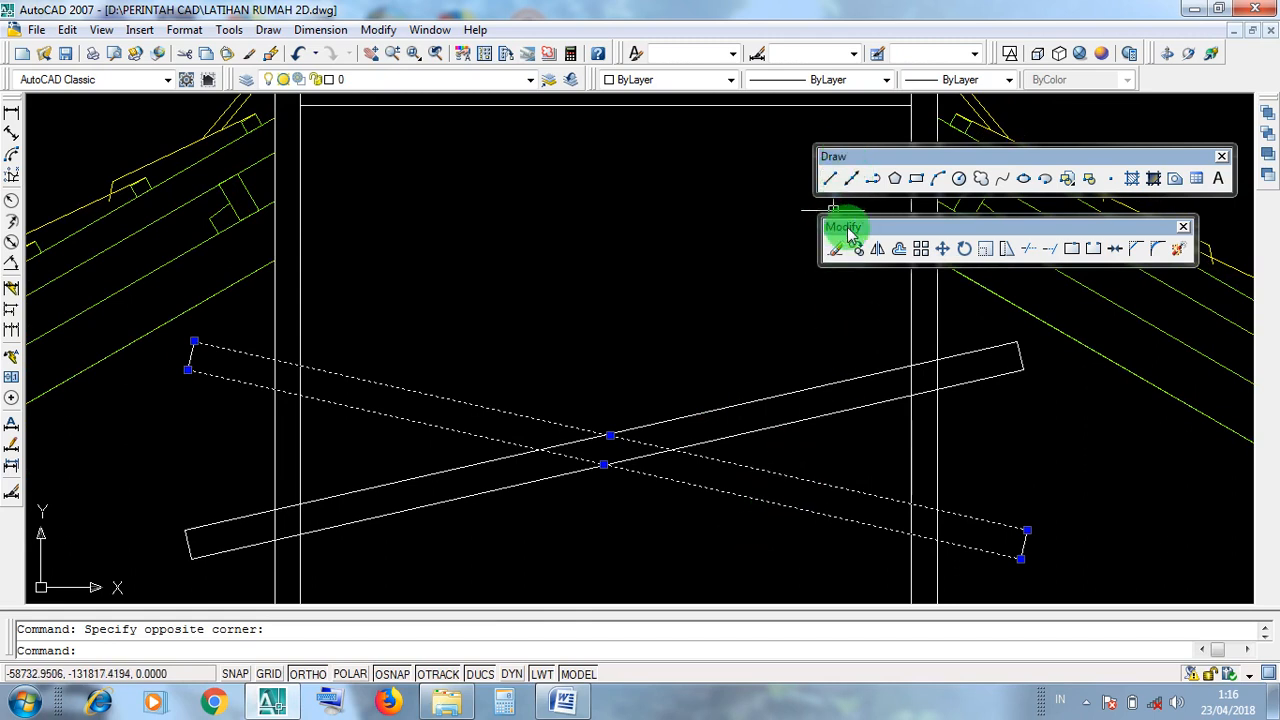
pyautogui.click(1035, 252)
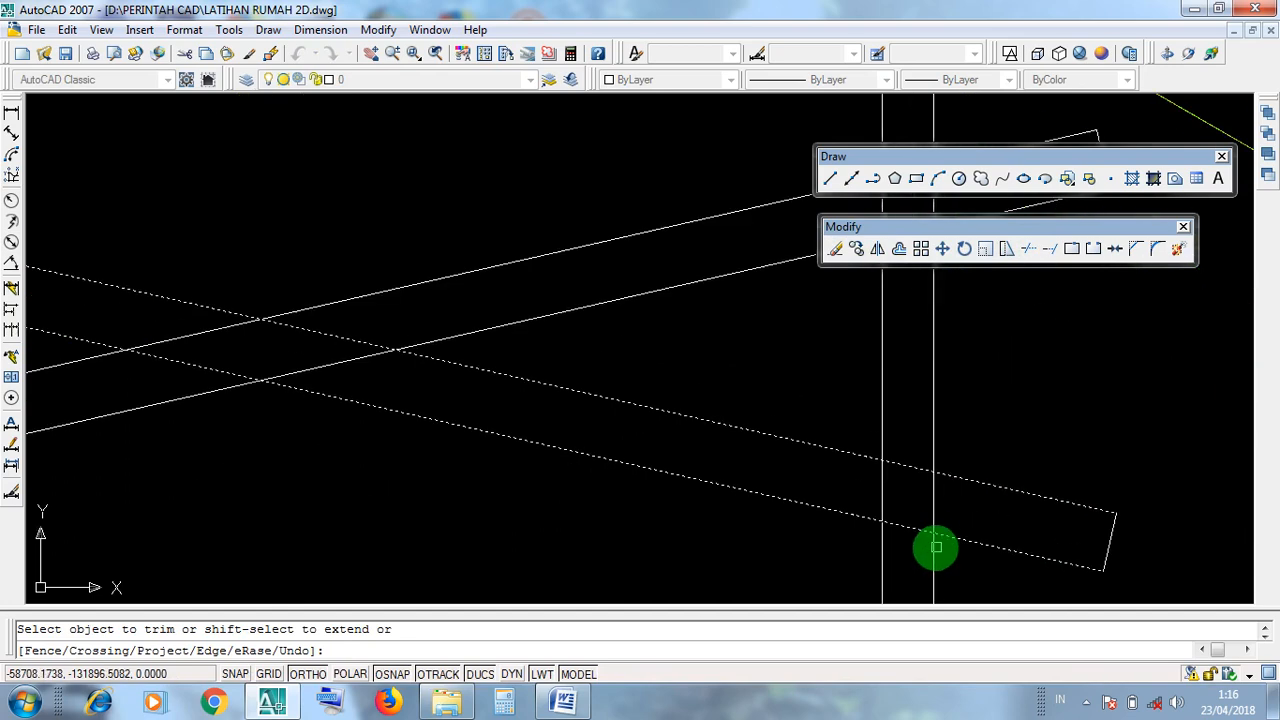
pyautogui.scroll(2, 938, 508)
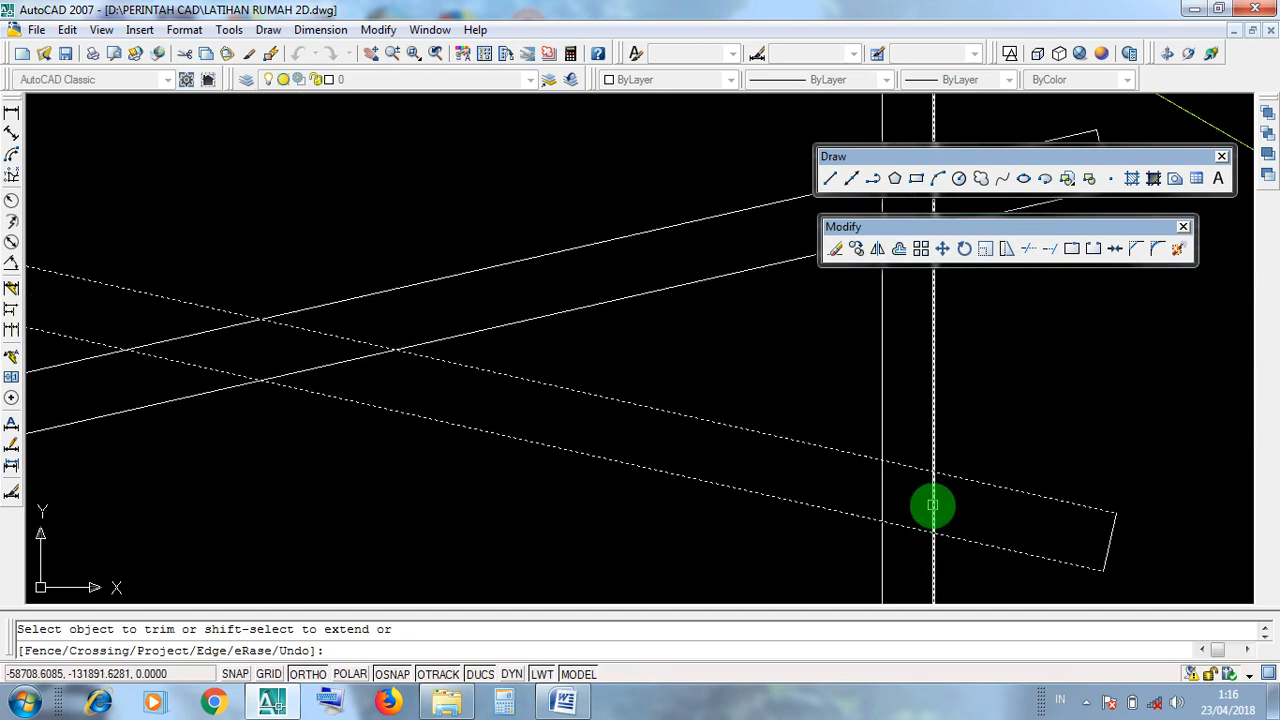
pyautogui.click(880, 491)
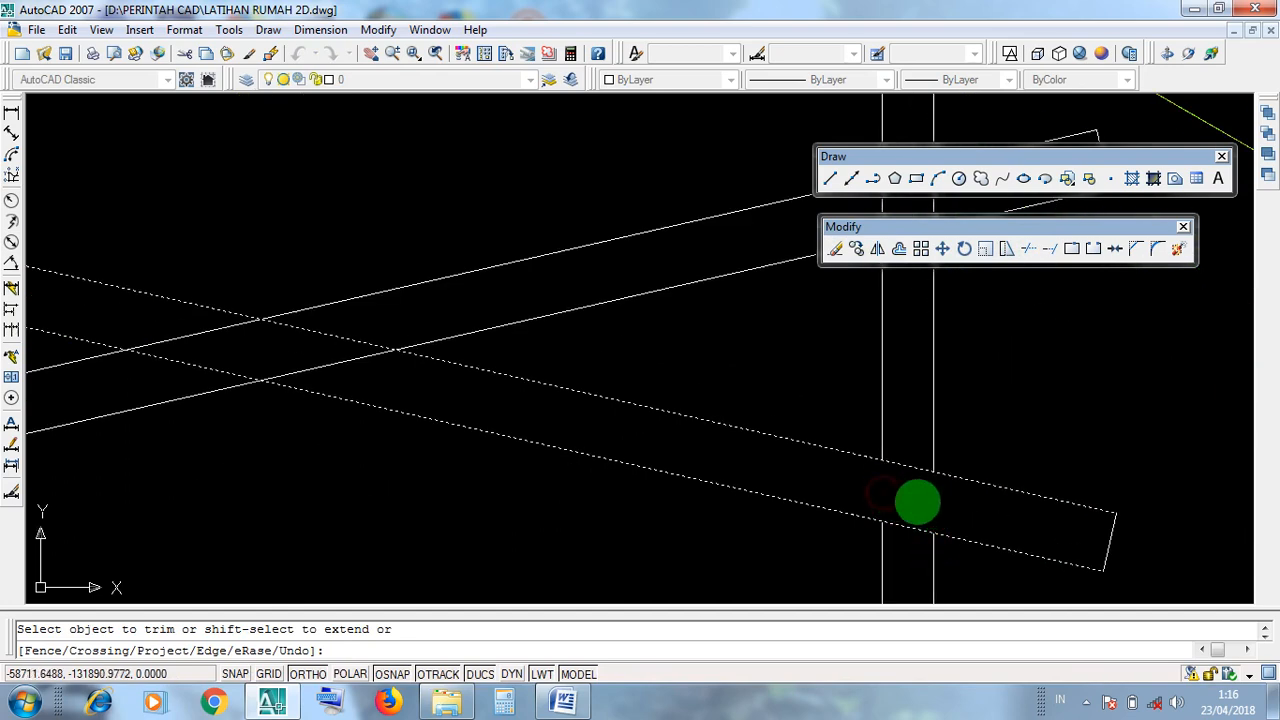
# Step: Trim the ascending brace's two long lines where they pass through the descending brace at the middle crossing
pyautogui.scroll(-1, 980, 509)
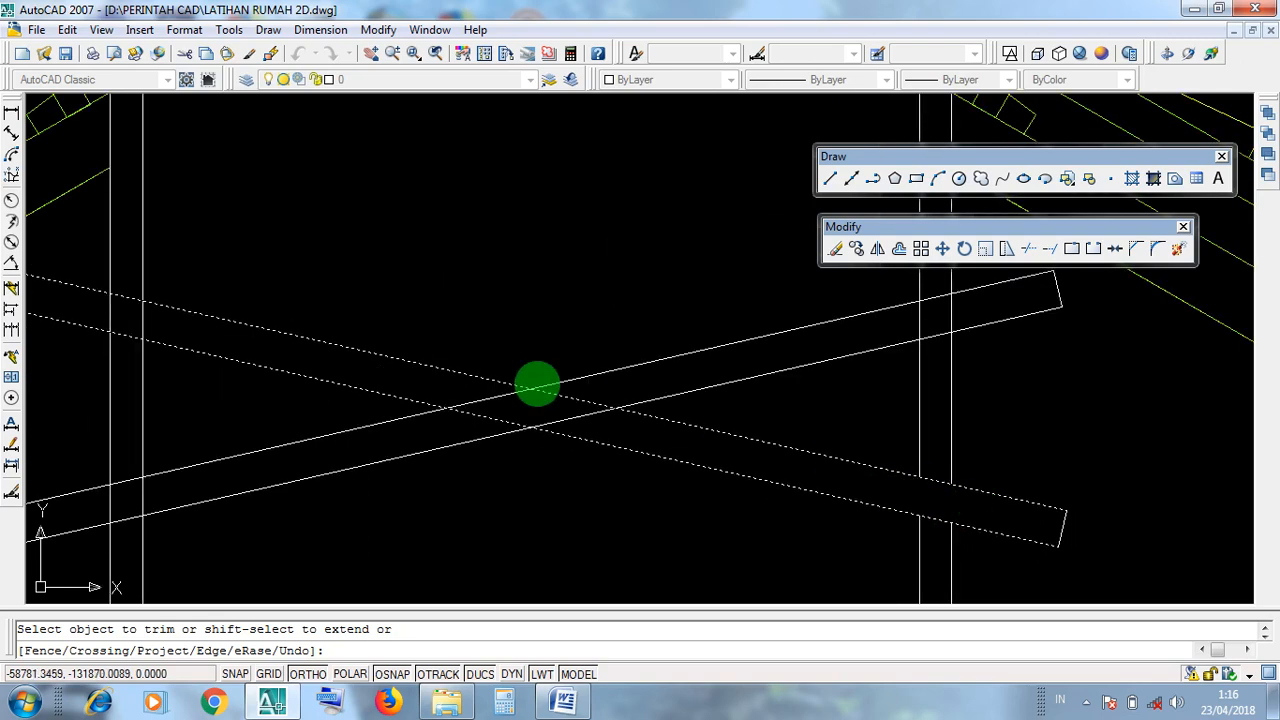
pyautogui.scroll(2, 537, 384)
pyautogui.click(754, 522)
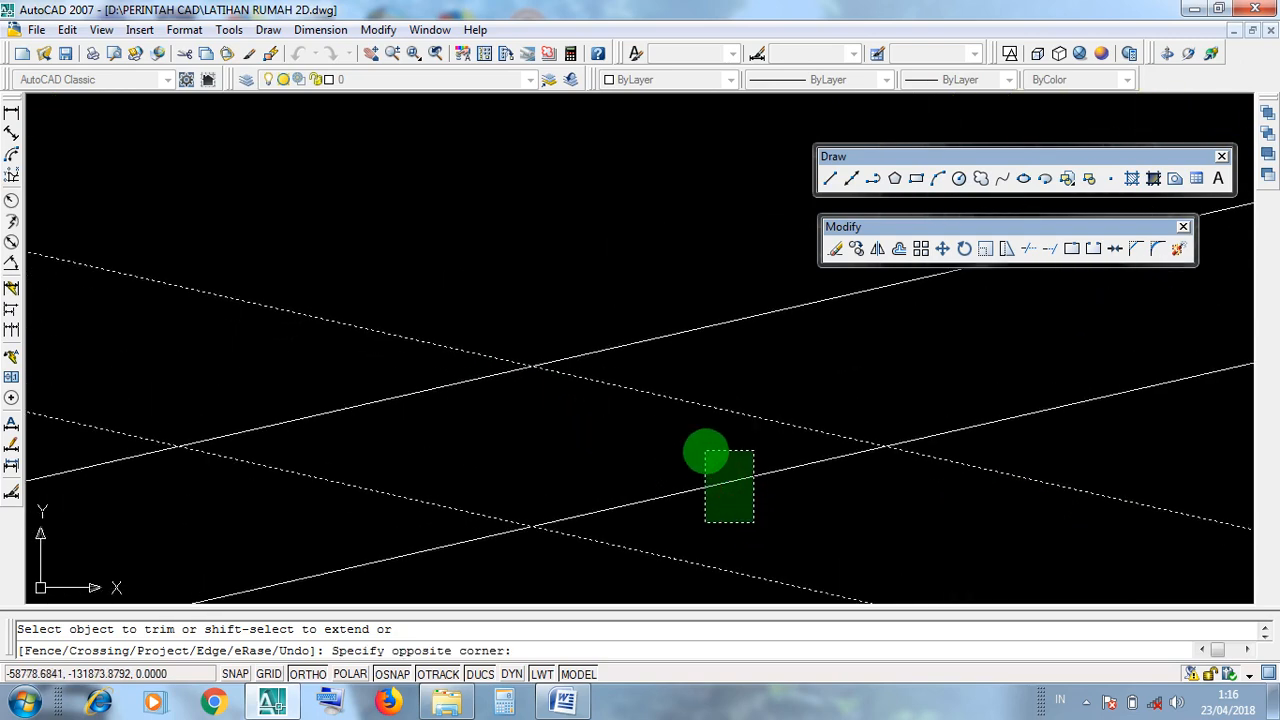
pyautogui.click(705, 452)
pyautogui.click(432, 418)
pyautogui.click(380, 383)
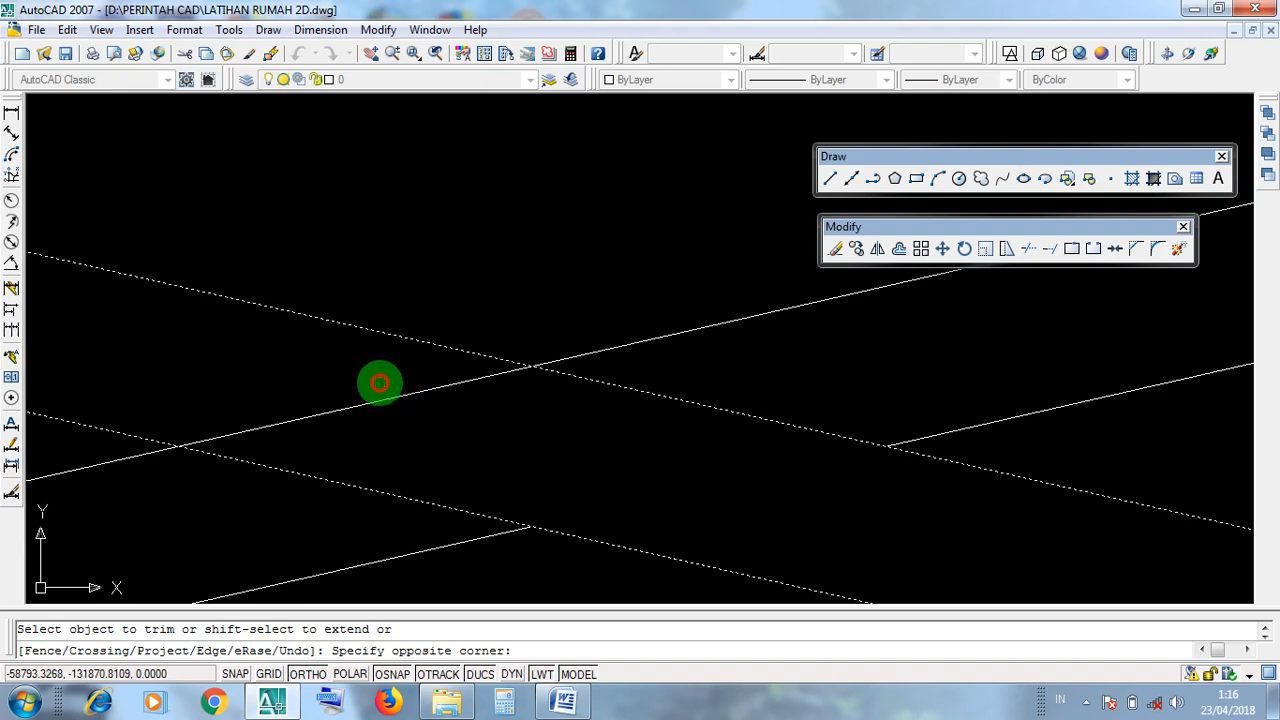
# Step: Trim the left post's two lines where they pass through the descending brace and end the Trim command
pyautogui.scroll(-3, 674, 470)
pyautogui.moveTo(593, 462); pyautogui.dragTo(842, 513, button='middle')
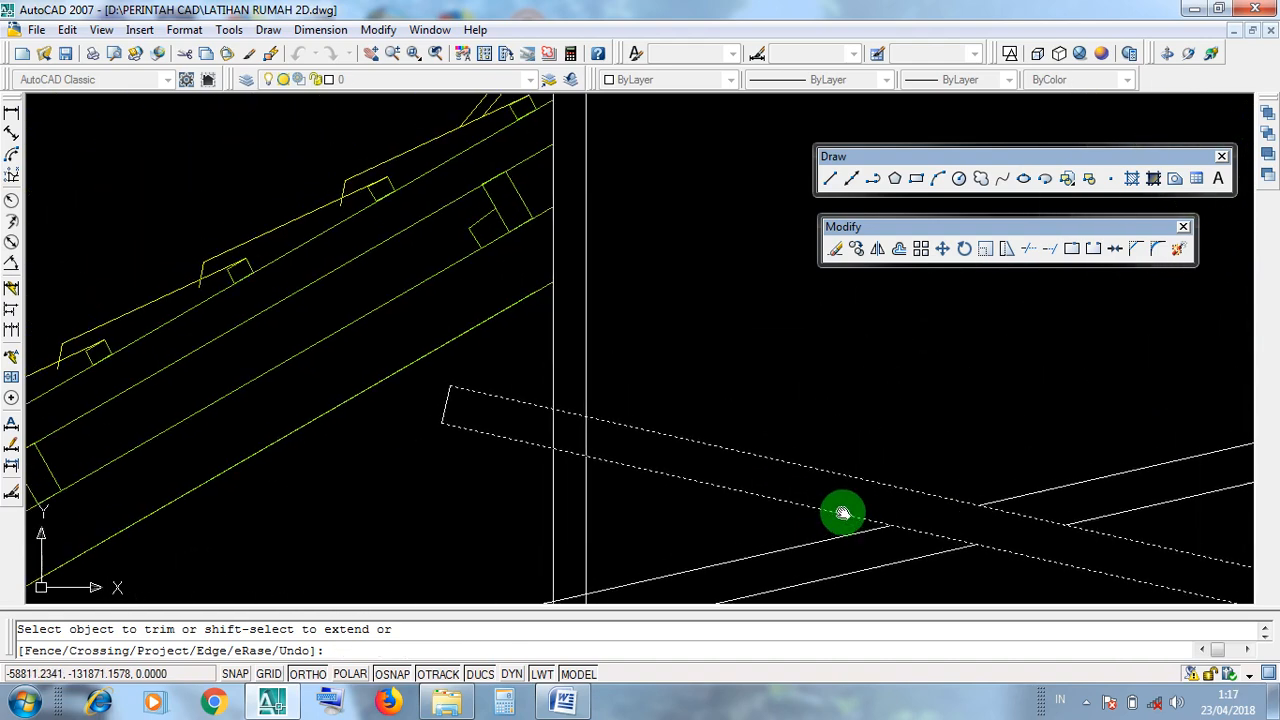
pyautogui.scroll(2, 500, 420)
pyautogui.click(711, 455)
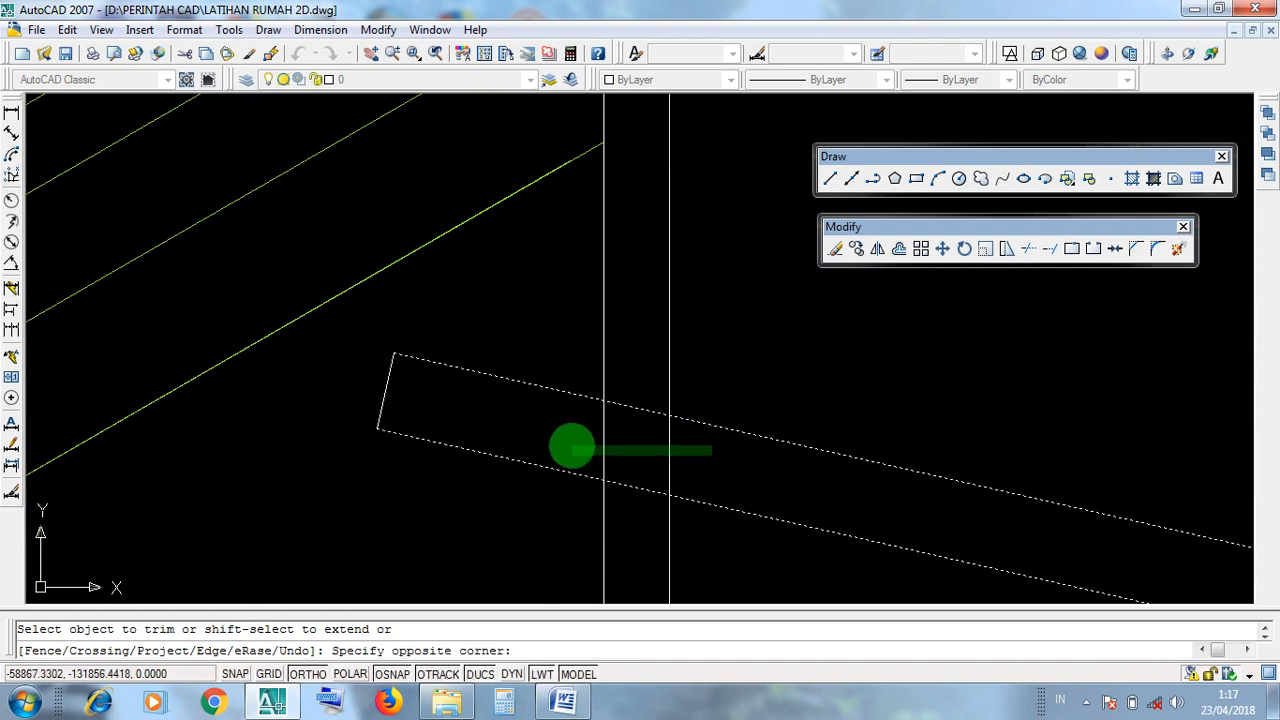
pyautogui.click(572, 445)
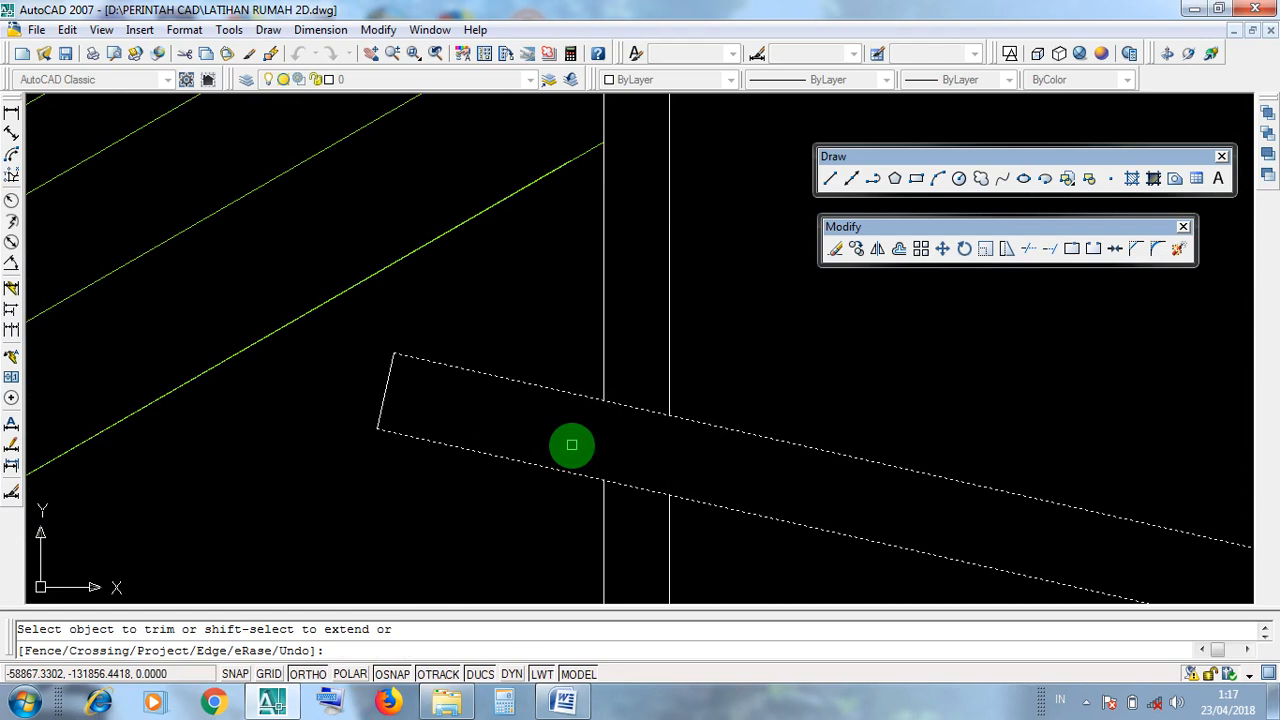
pyautogui.scroll(-3, 572, 445)
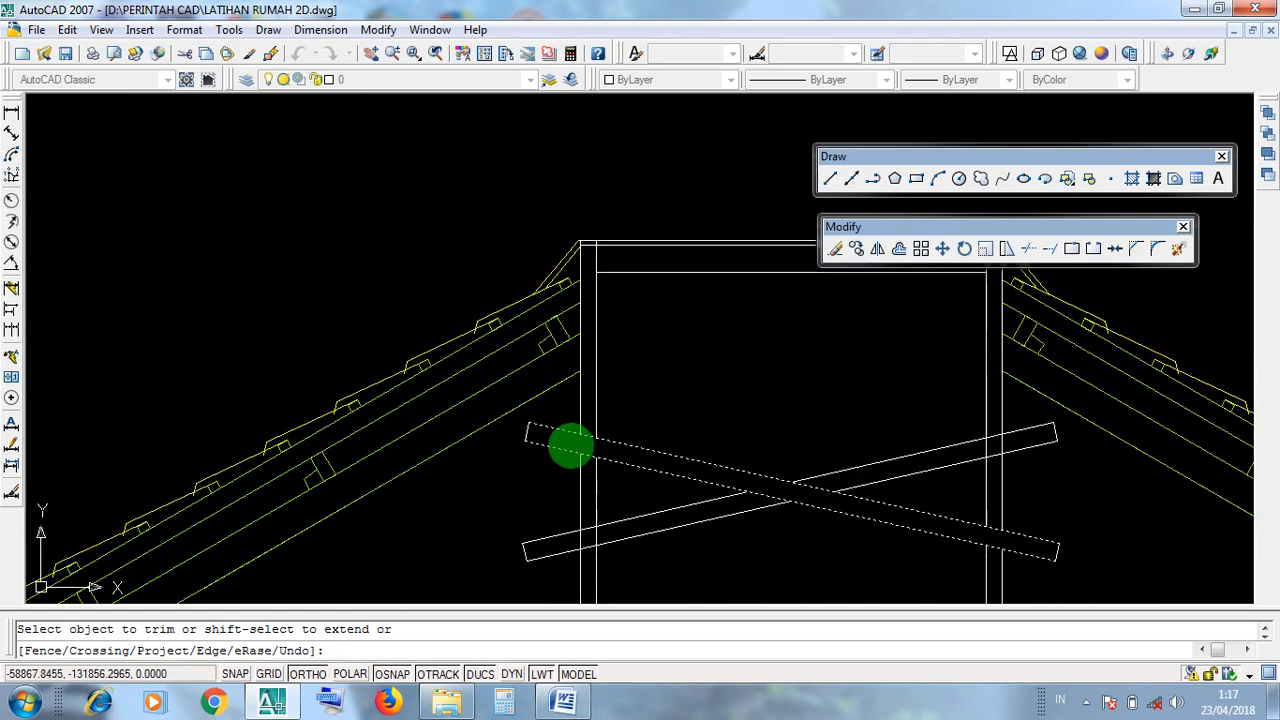
pyautogui.press('Return')
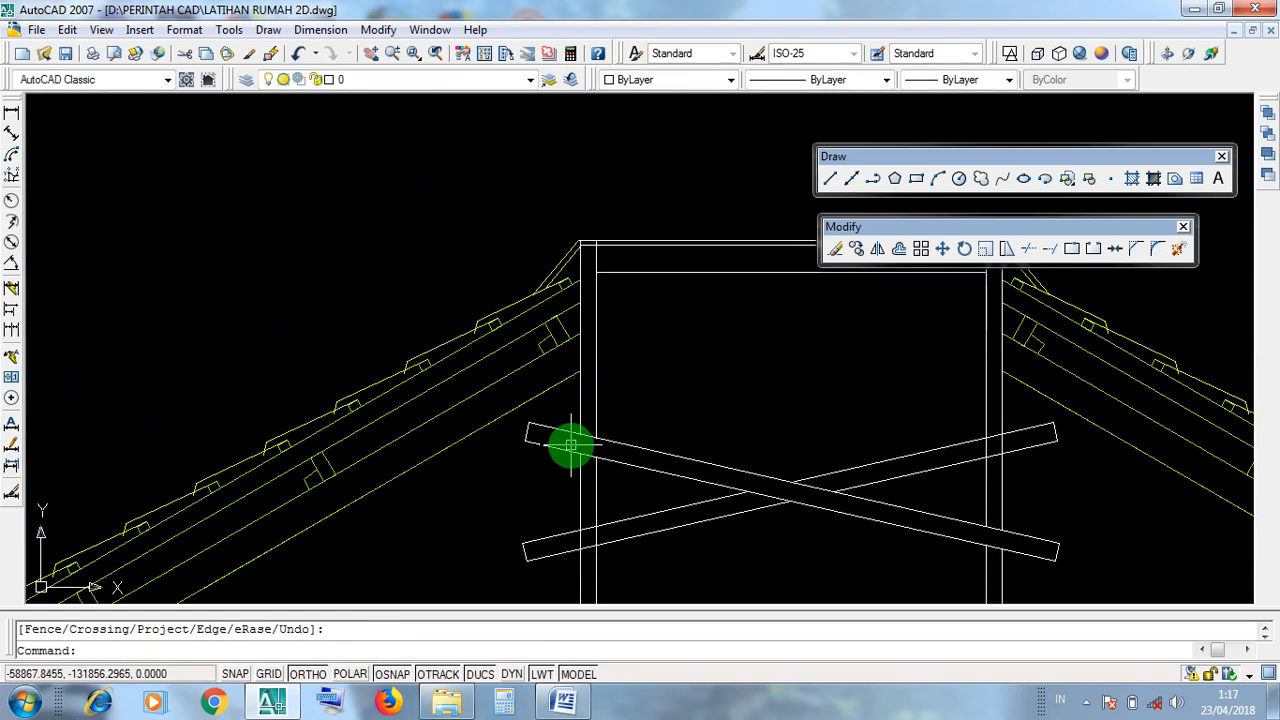
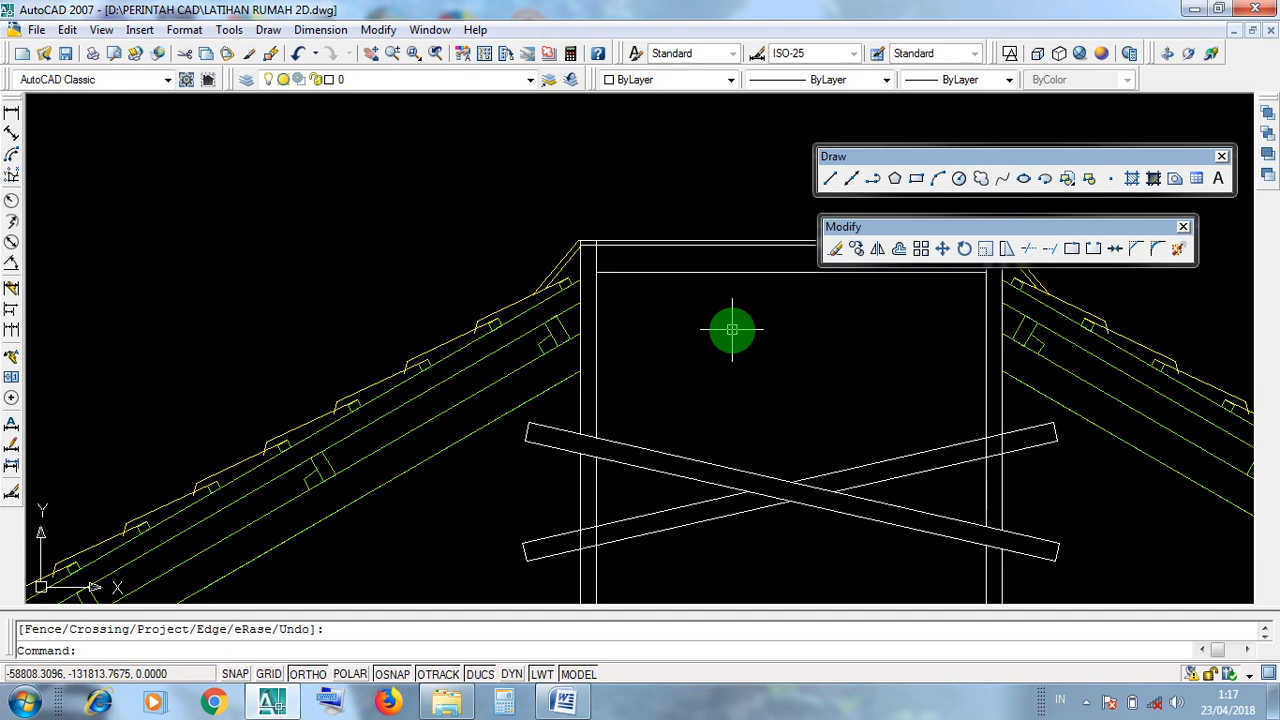
# Step: Highlight the ascending brace's pieces and the descending brace in turn to examine how they meet at the middle crossing
pyautogui.scroll(2, 942, 482)
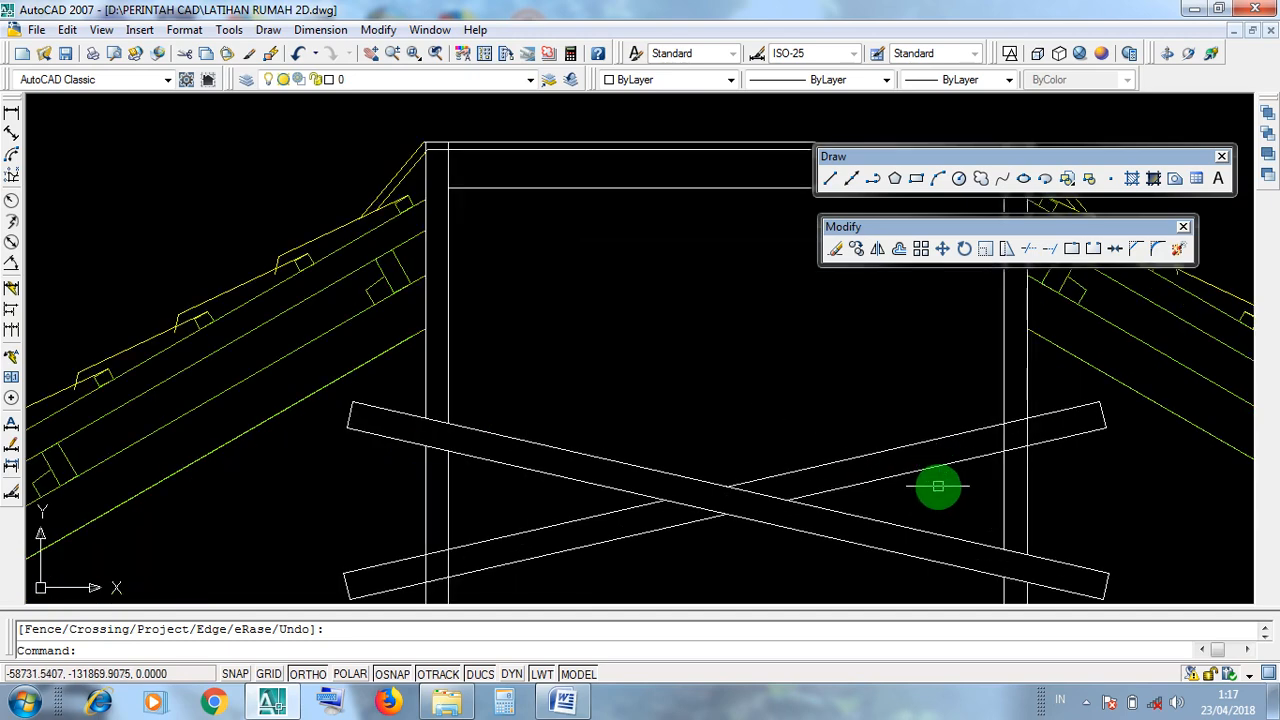
pyautogui.click(938, 487)
pyautogui.click(903, 403)
pyautogui.click(640, 549)
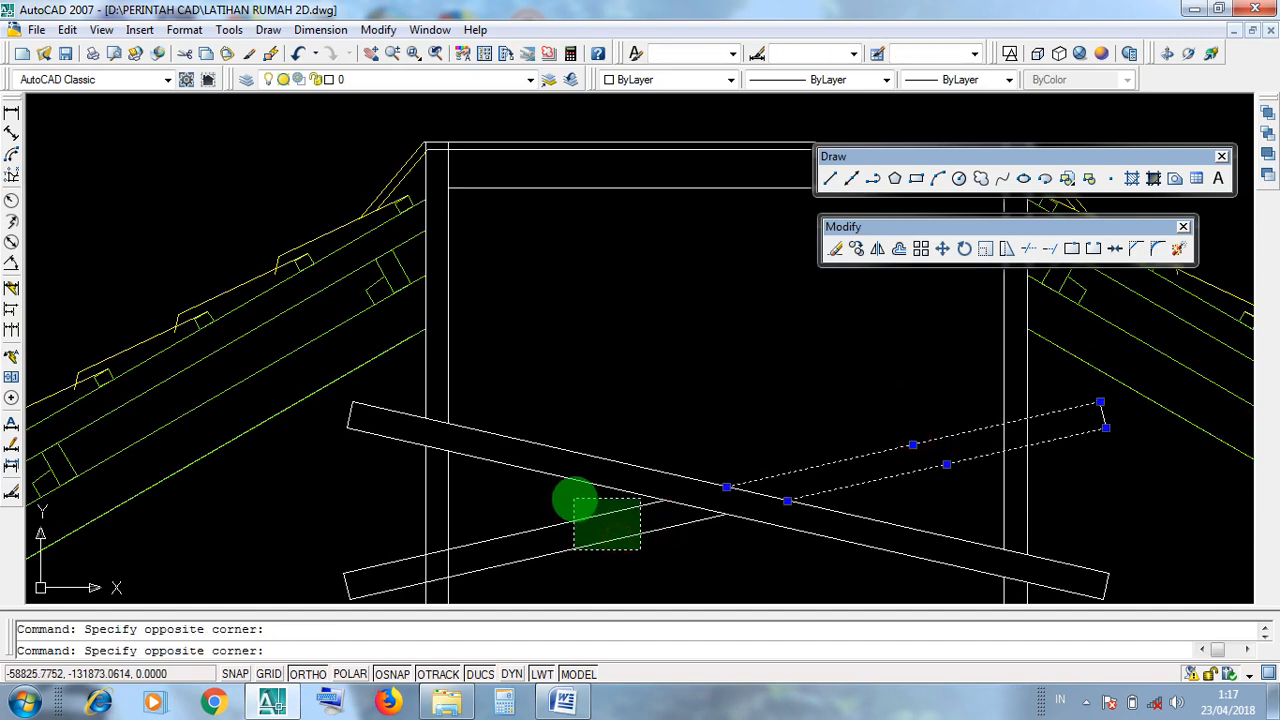
pyautogui.click(563, 512)
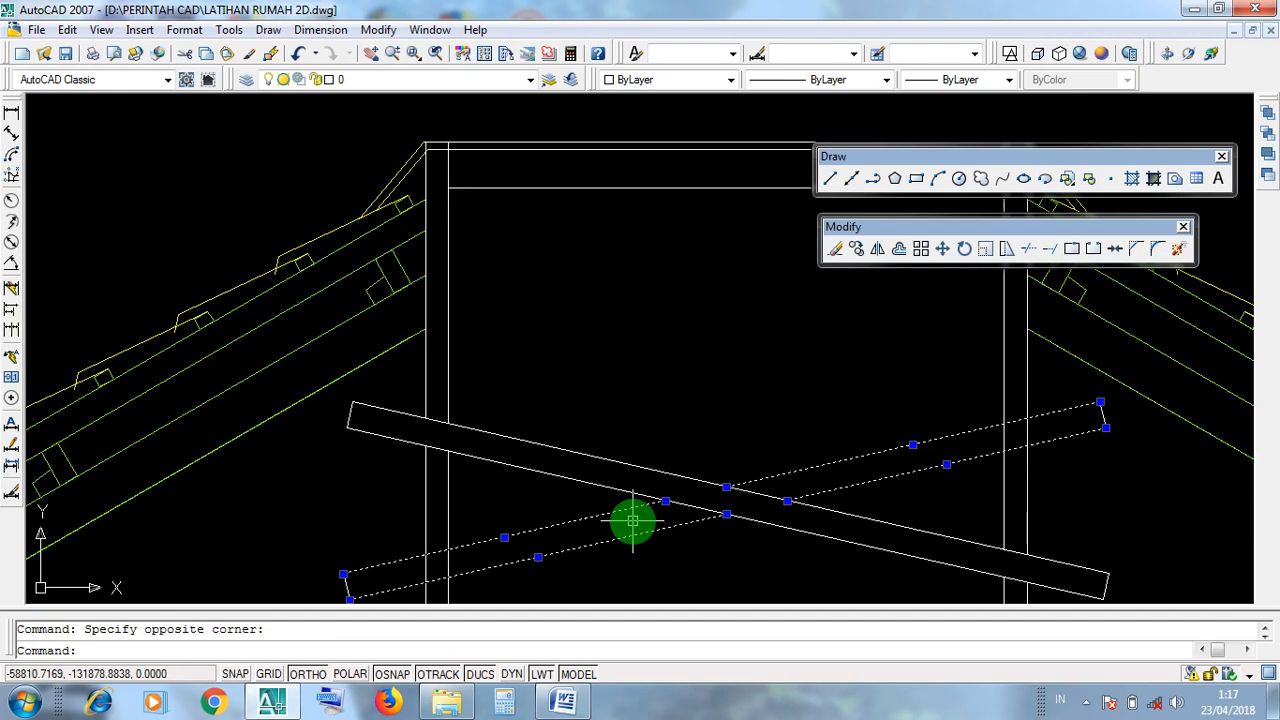
pyautogui.press('Escape')
pyautogui.click(582, 488)
pyautogui.click(549, 413)
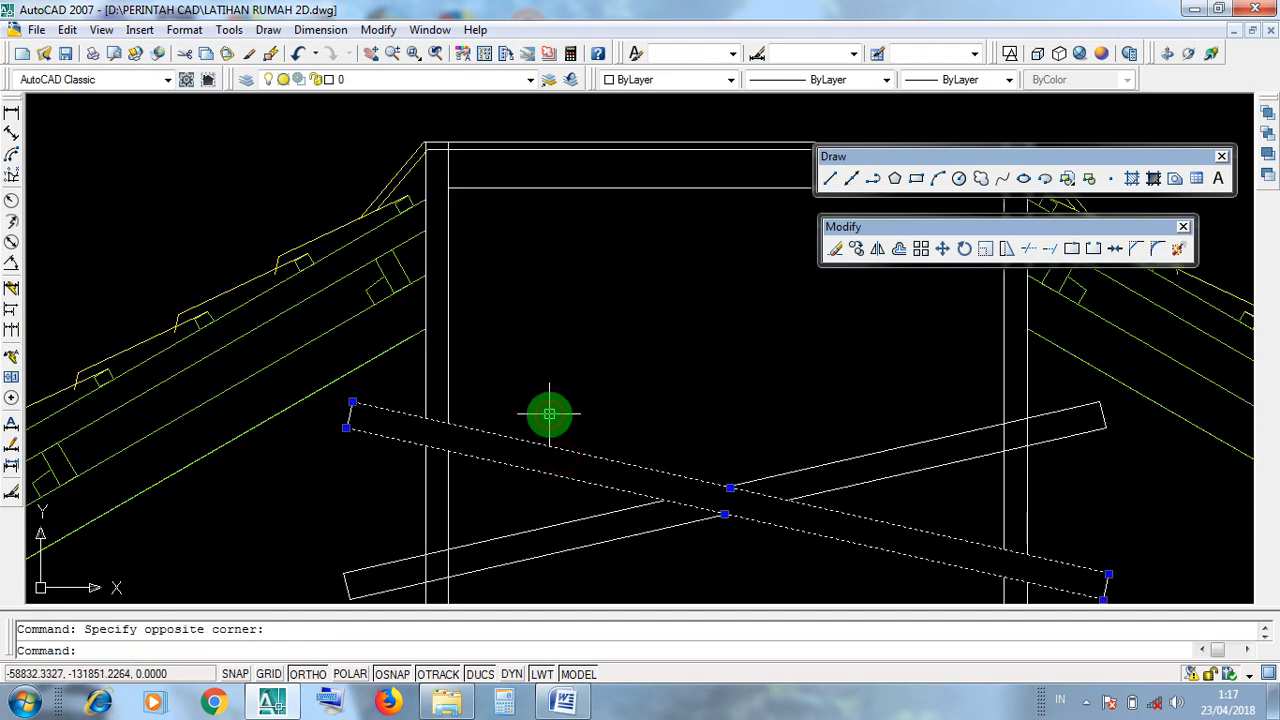
pyautogui.moveTo(657, 461); pyautogui.dragTo(634, 397, button='middle')
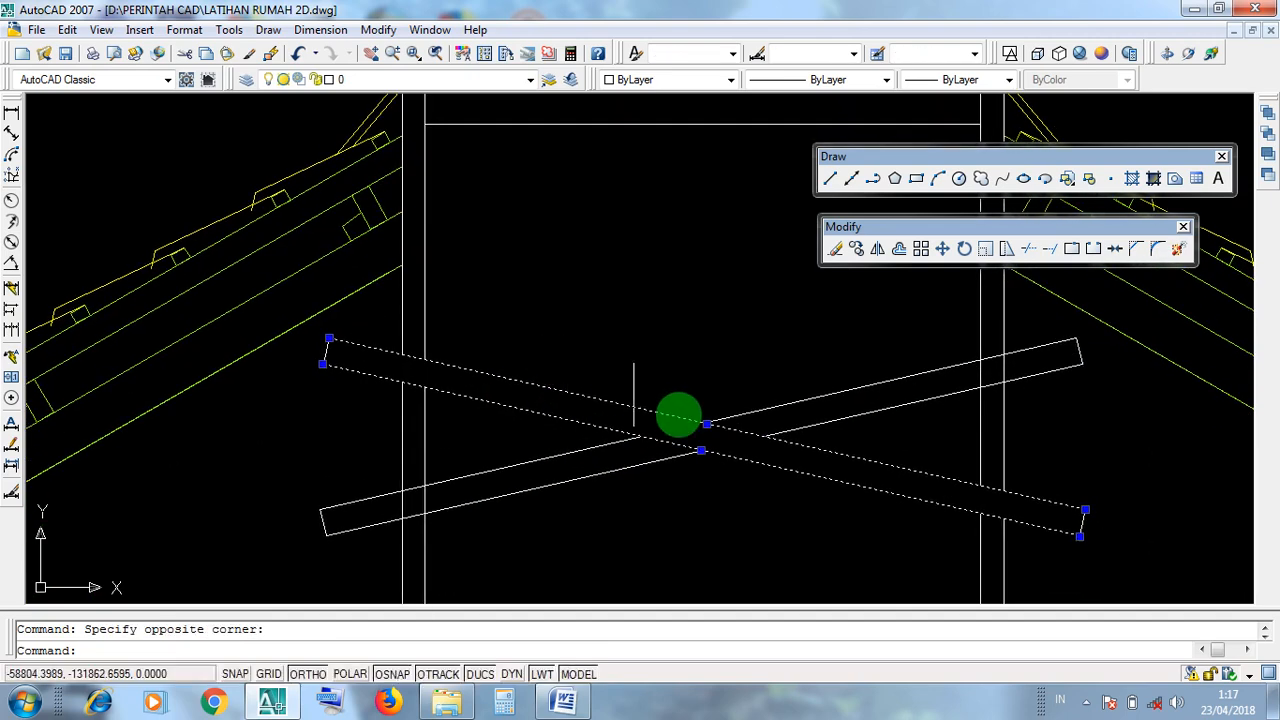
pyautogui.press('Escape')
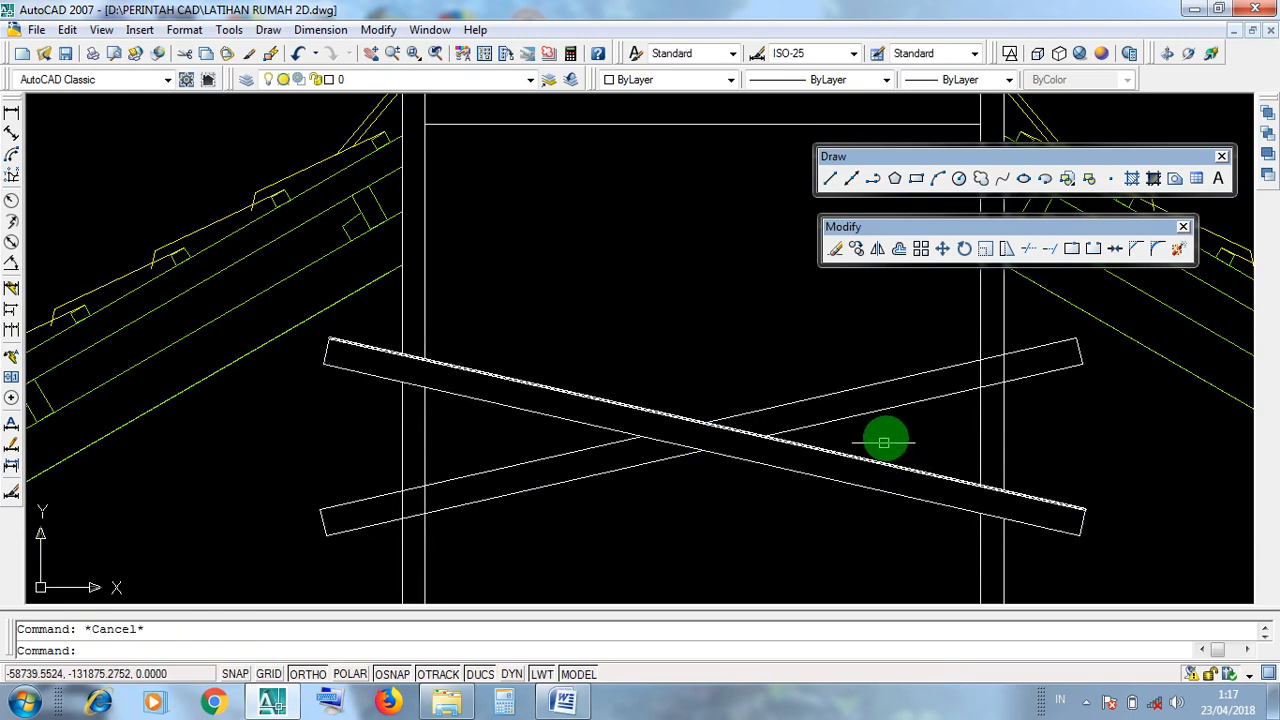
pyautogui.click(898, 430)
pyautogui.click(857, 366)
pyautogui.click(605, 520)
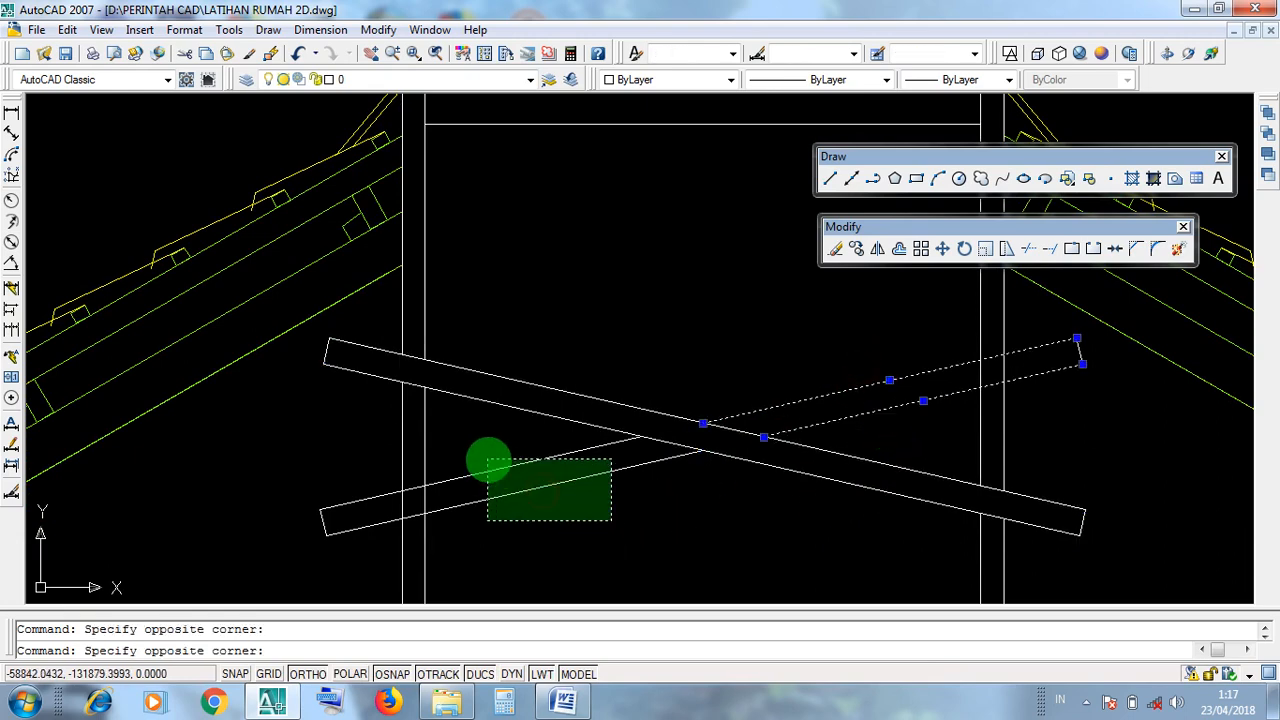
pyautogui.click(488, 459)
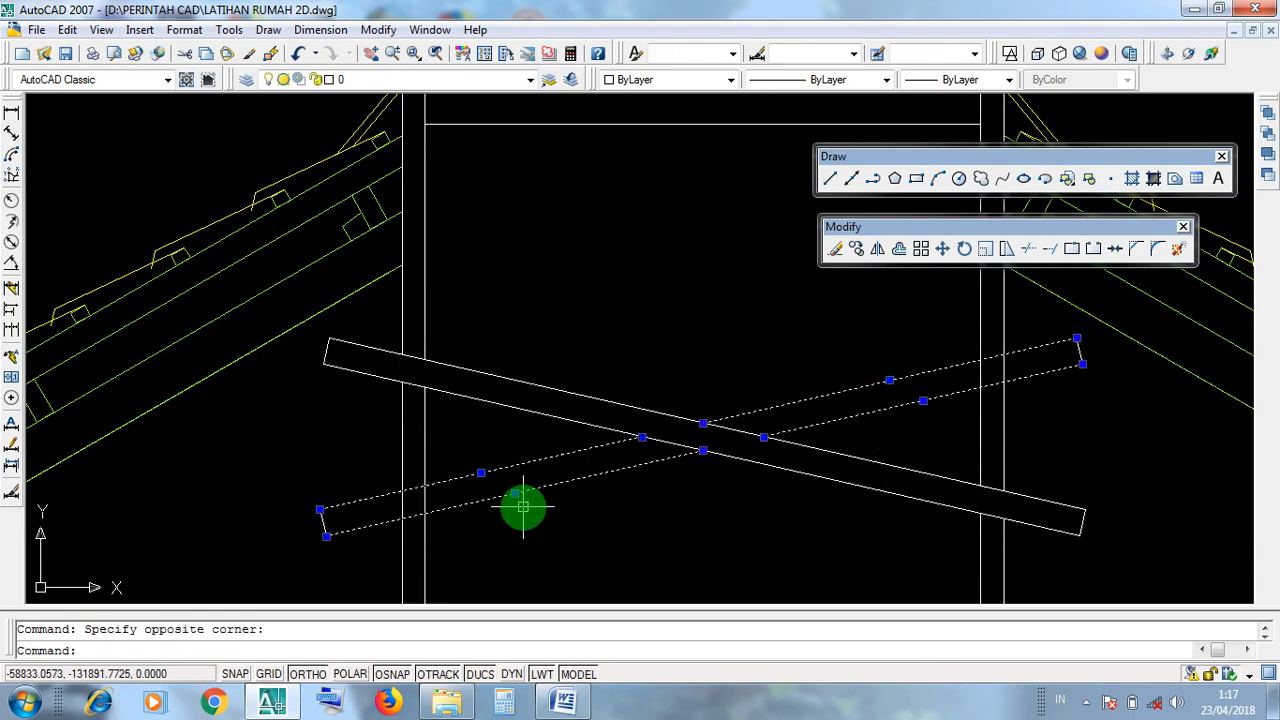
pyautogui.press('Escape')
pyautogui.scroll(3, 730, 420)
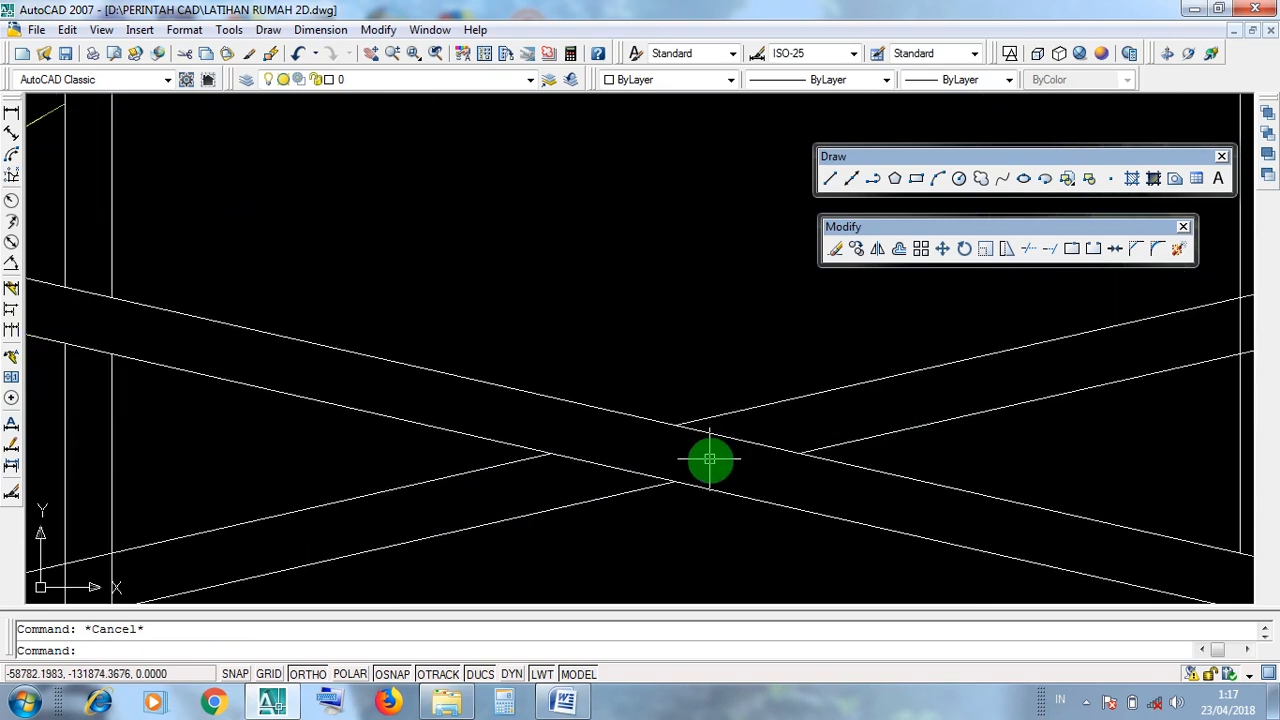
pyautogui.click(700, 455)
pyautogui.click(629, 437)
pyautogui.scroll(-2, 638, 446)
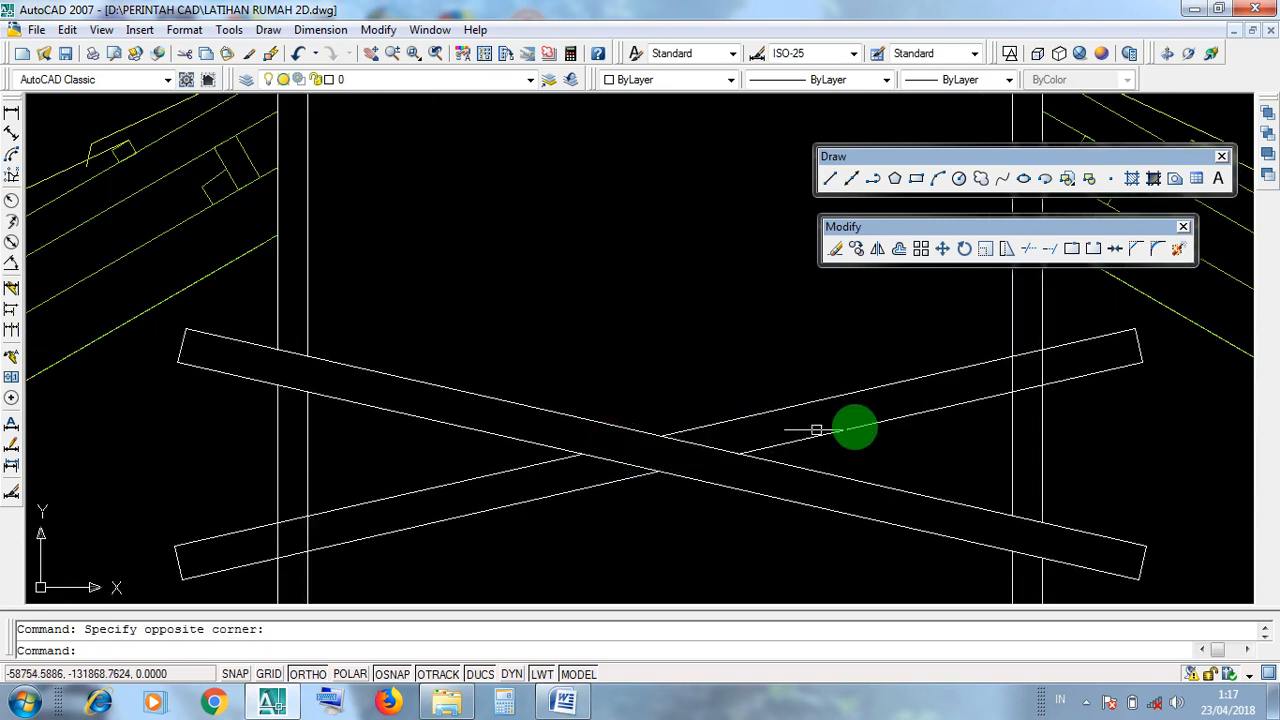
# Step: Inspect where the ascending brace crosses the right and left posts, highlighting its lines there to find the remaining overlaps
pyautogui.moveTo(1034, 400); pyautogui.dragTo(737, 514, button='middle')
pyautogui.scroll(3, 730, 514)
pyautogui.click(733, 522)
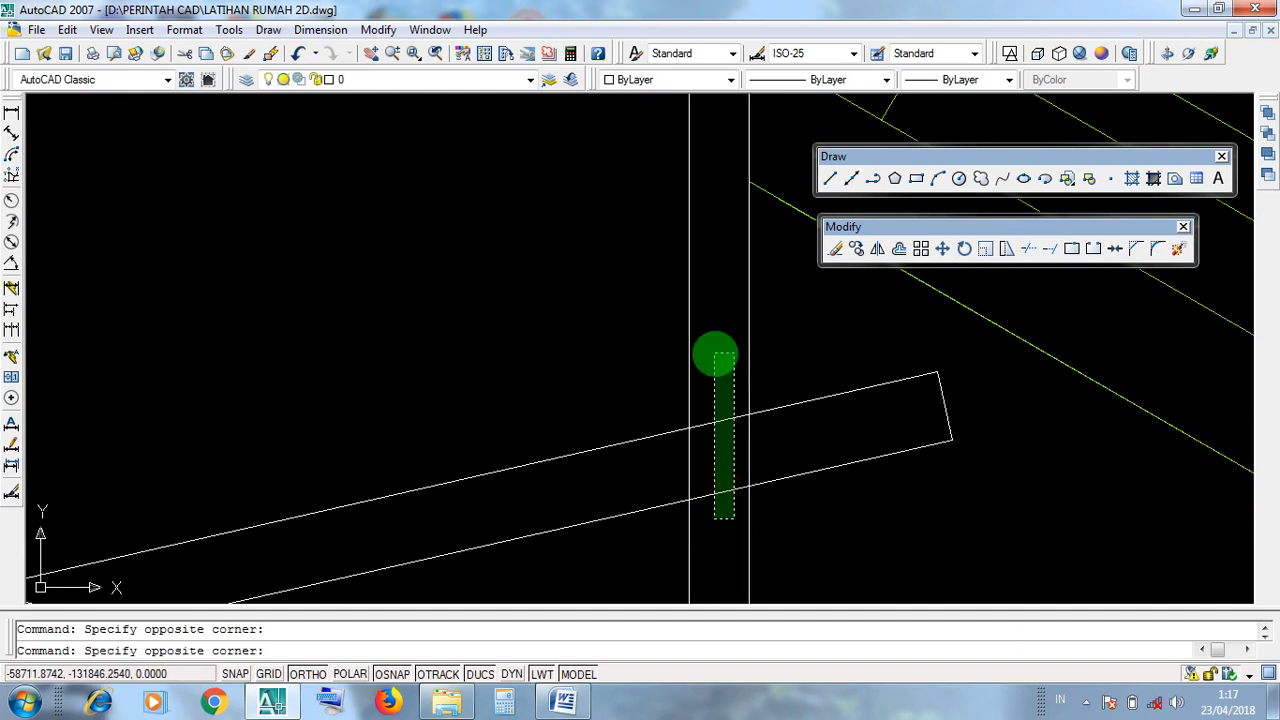
pyautogui.click(715, 352)
pyautogui.click(718, 525)
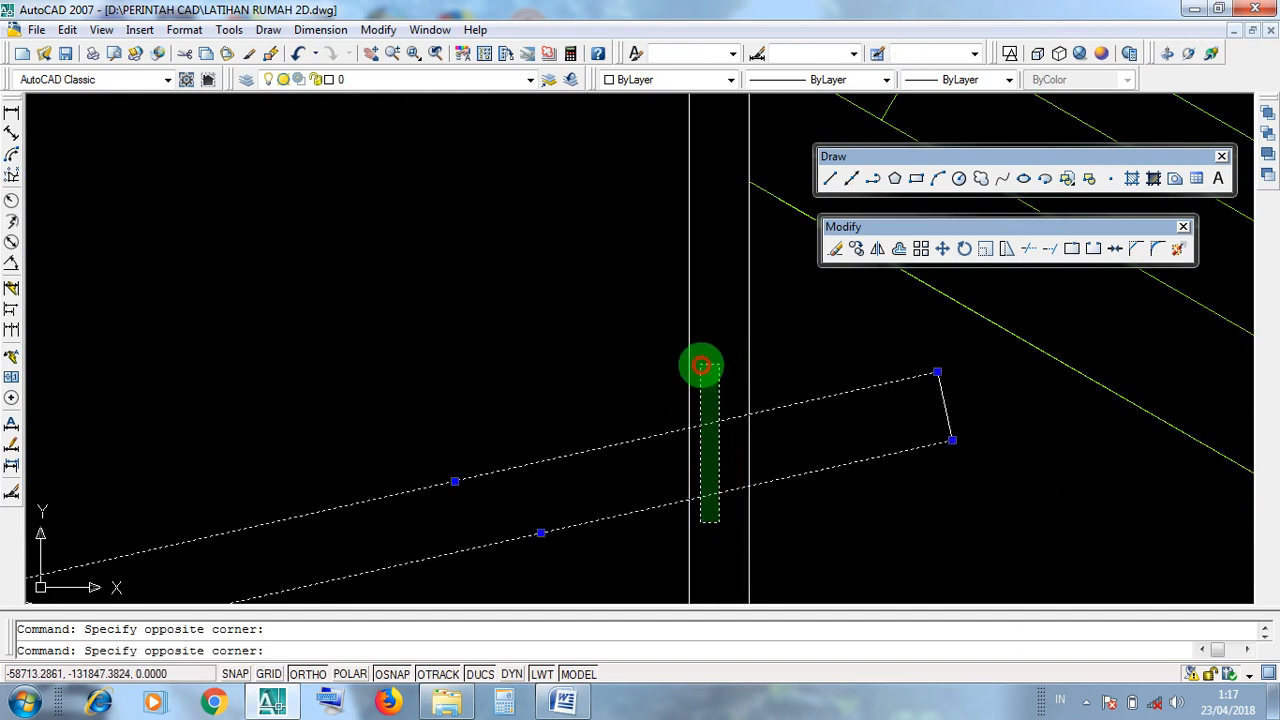
pyautogui.click(702, 364)
pyautogui.click(738, 522)
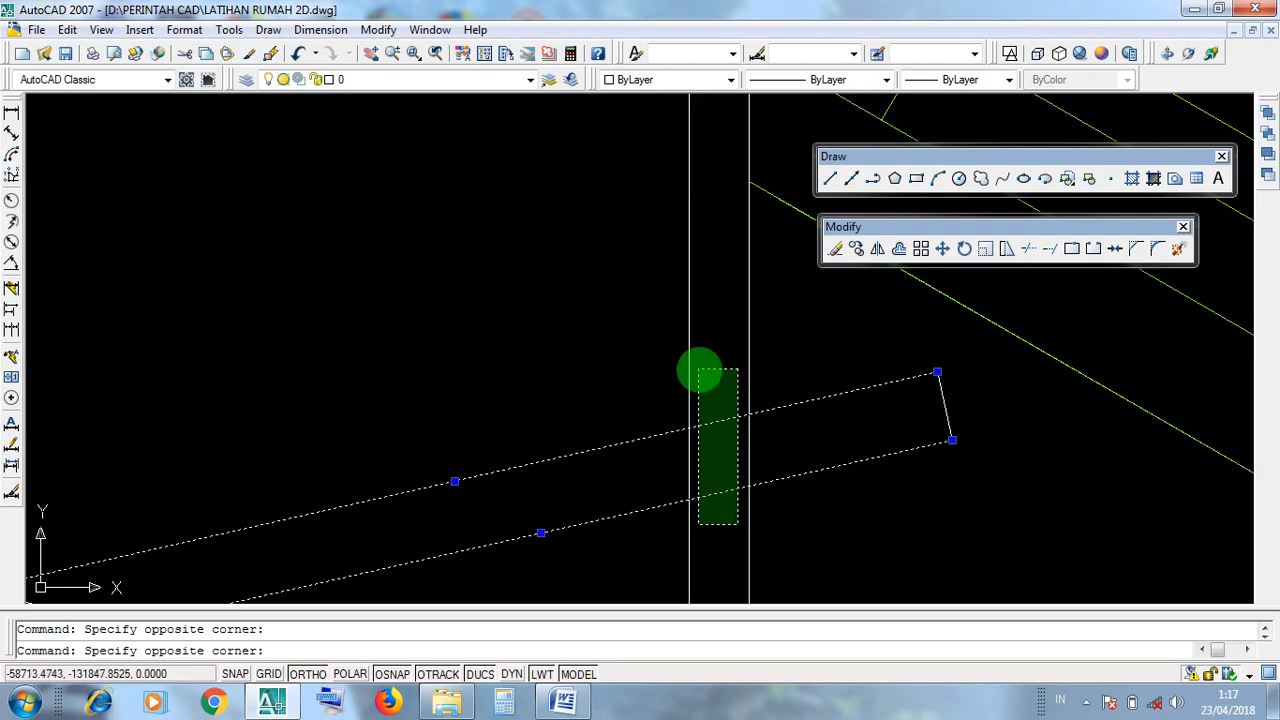
pyautogui.click(706, 378)
pyautogui.scroll(-3, 935, 495)
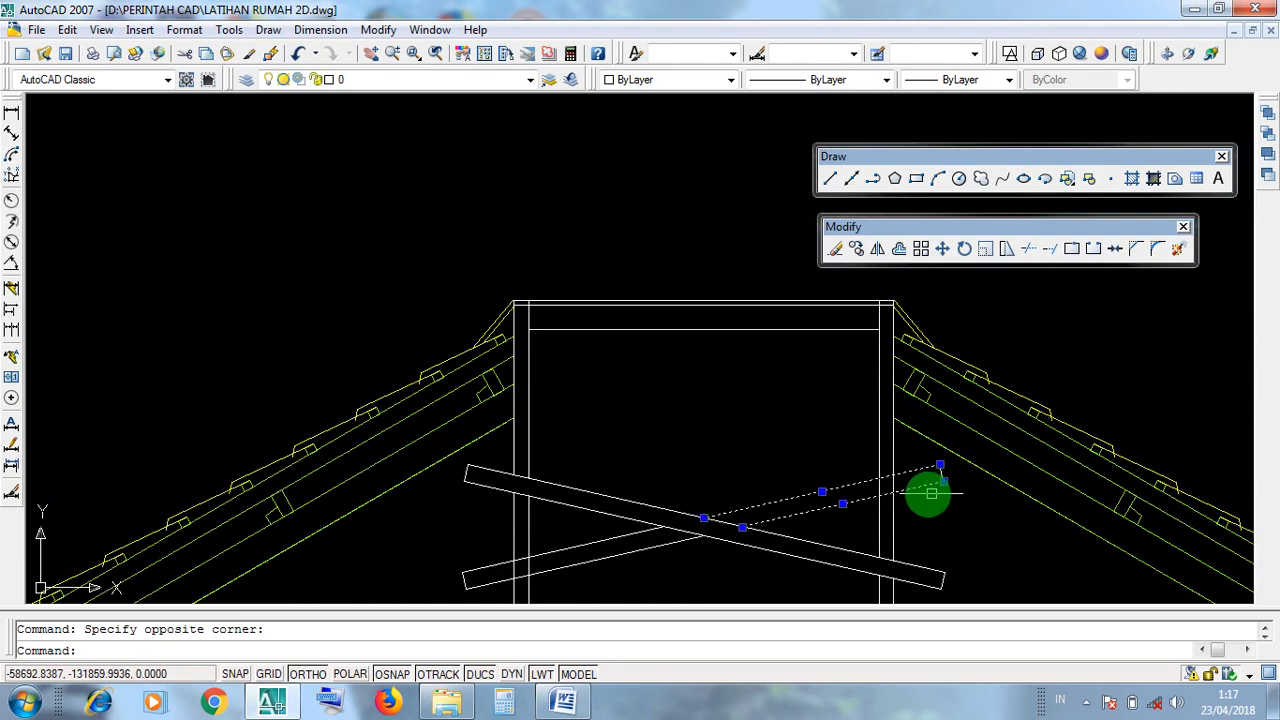
pyautogui.scroll(3, 527, 579)
pyautogui.click(544, 568)
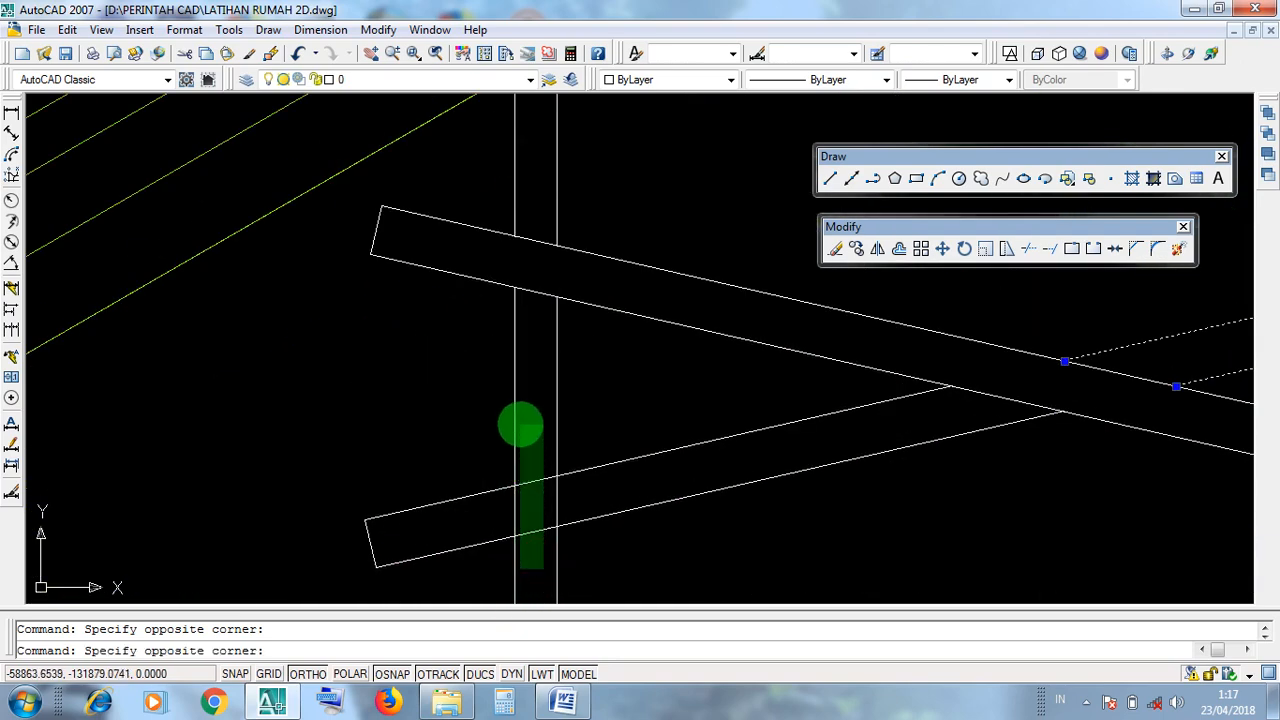
pyautogui.click(523, 424)
pyautogui.press('Escape')
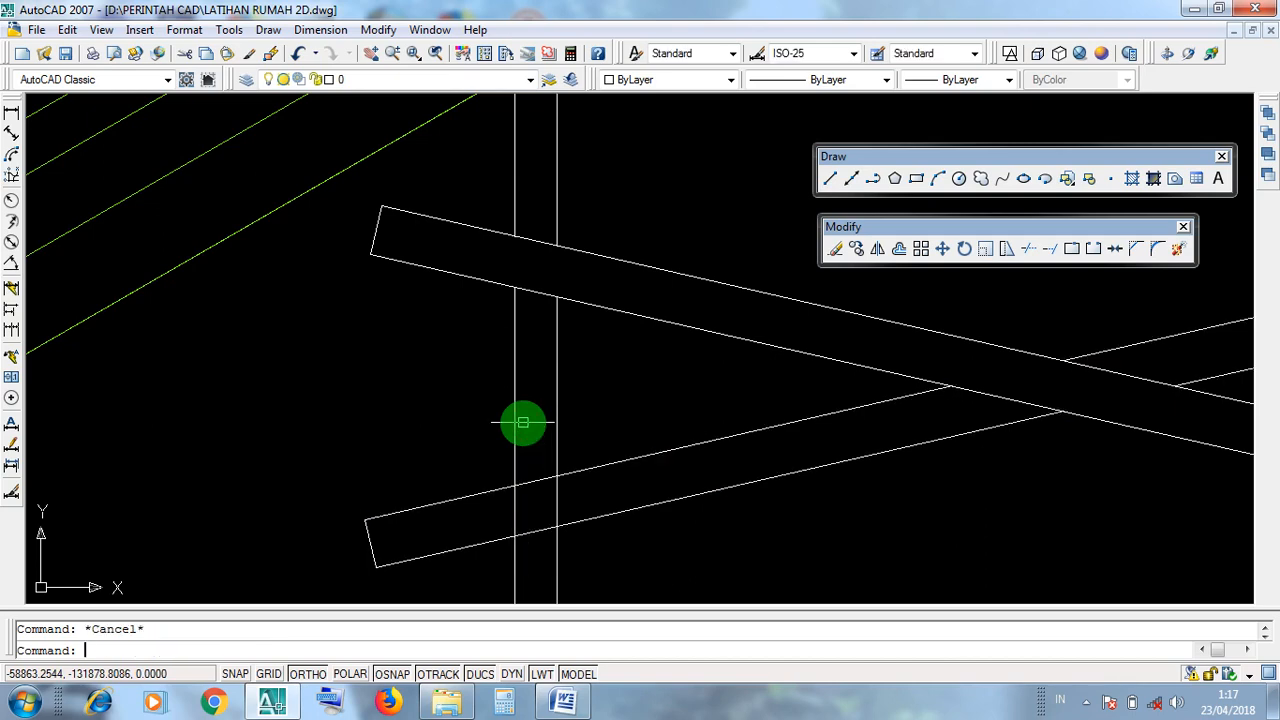
pyautogui.scroll(-3, 523, 424)
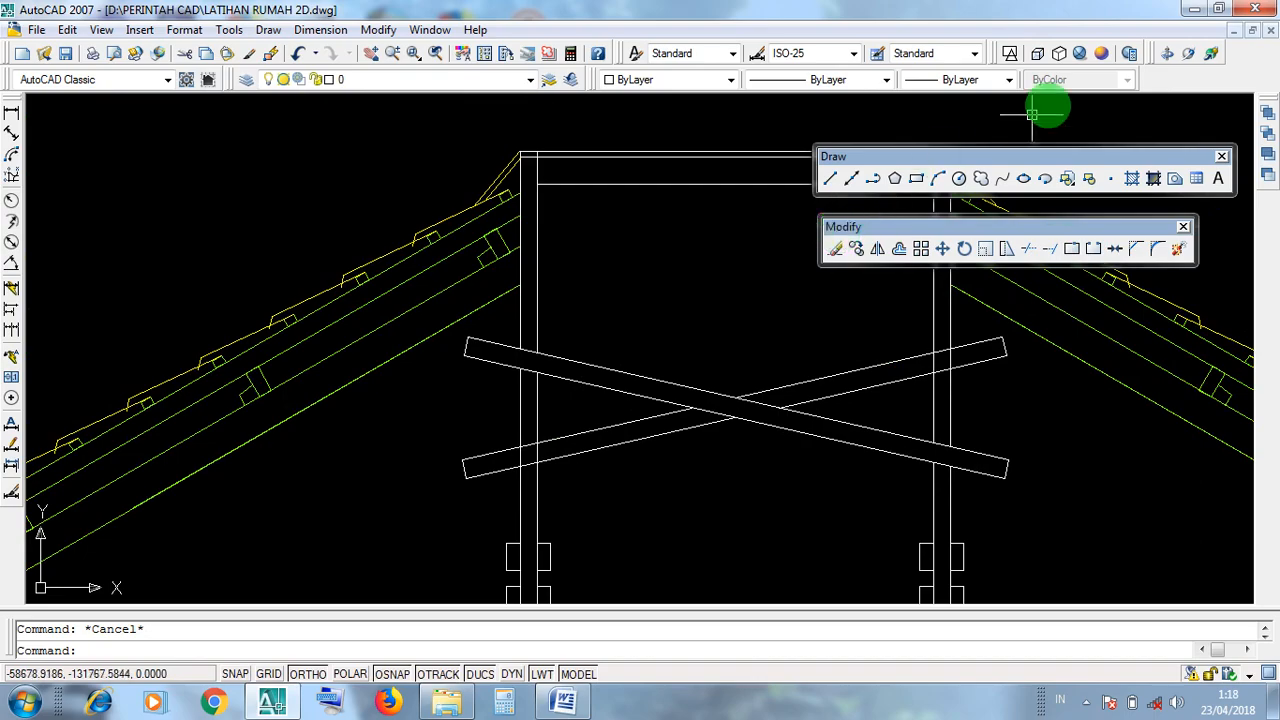
# Step: Switch to Word and find the TRIM notes on method 3, which uses no reference lines (TIDAK PAKAI GARIS ACUAN)
pyautogui.click(1193, 9)
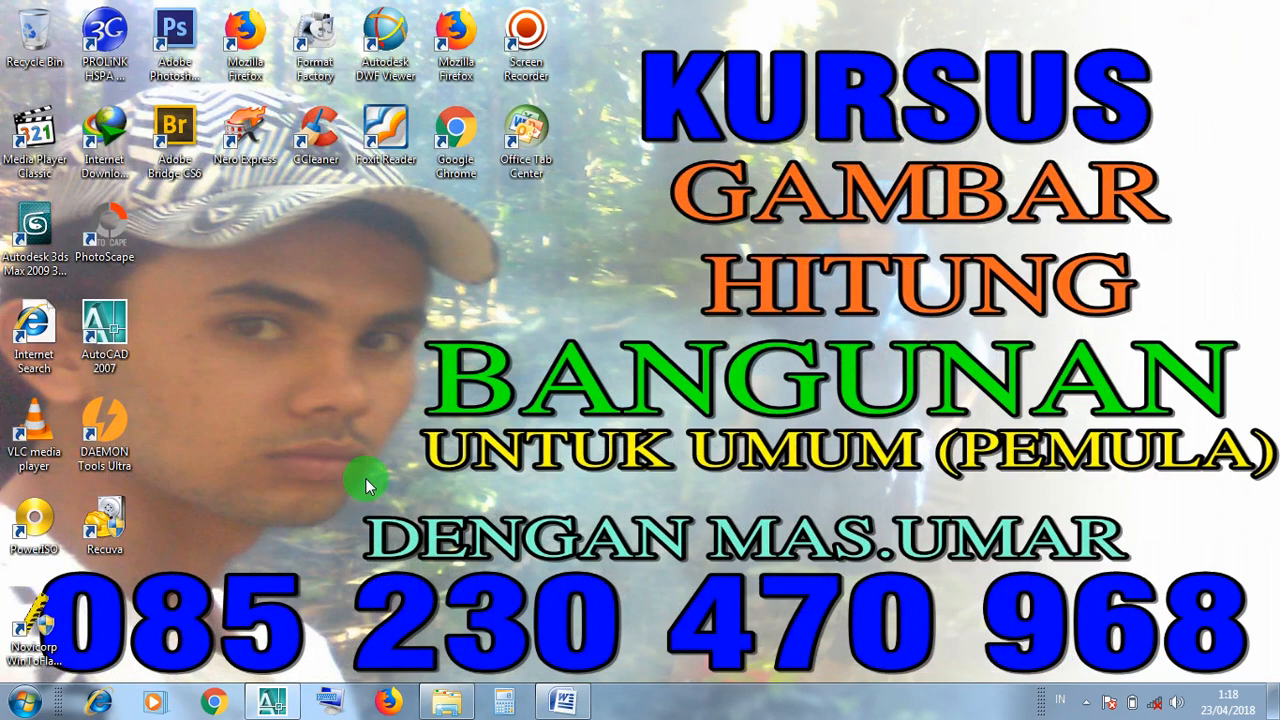
pyautogui.click(280, 705)
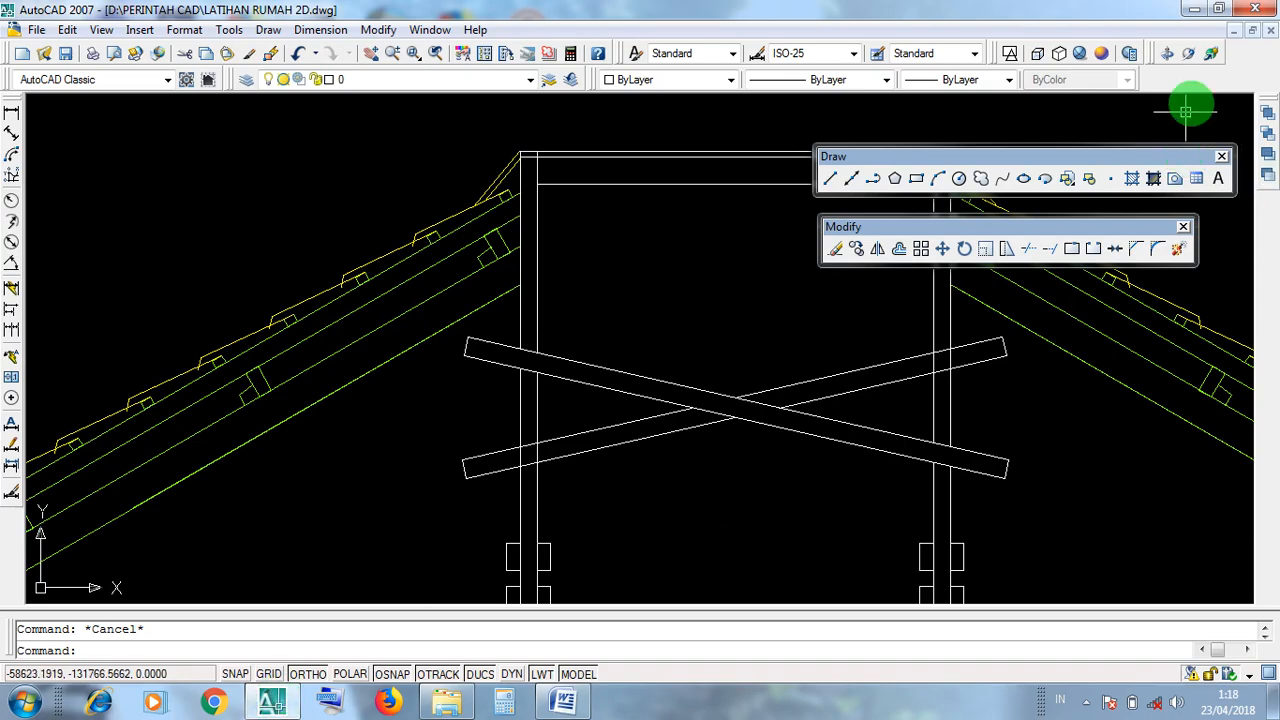
pyautogui.click(1193, 9)
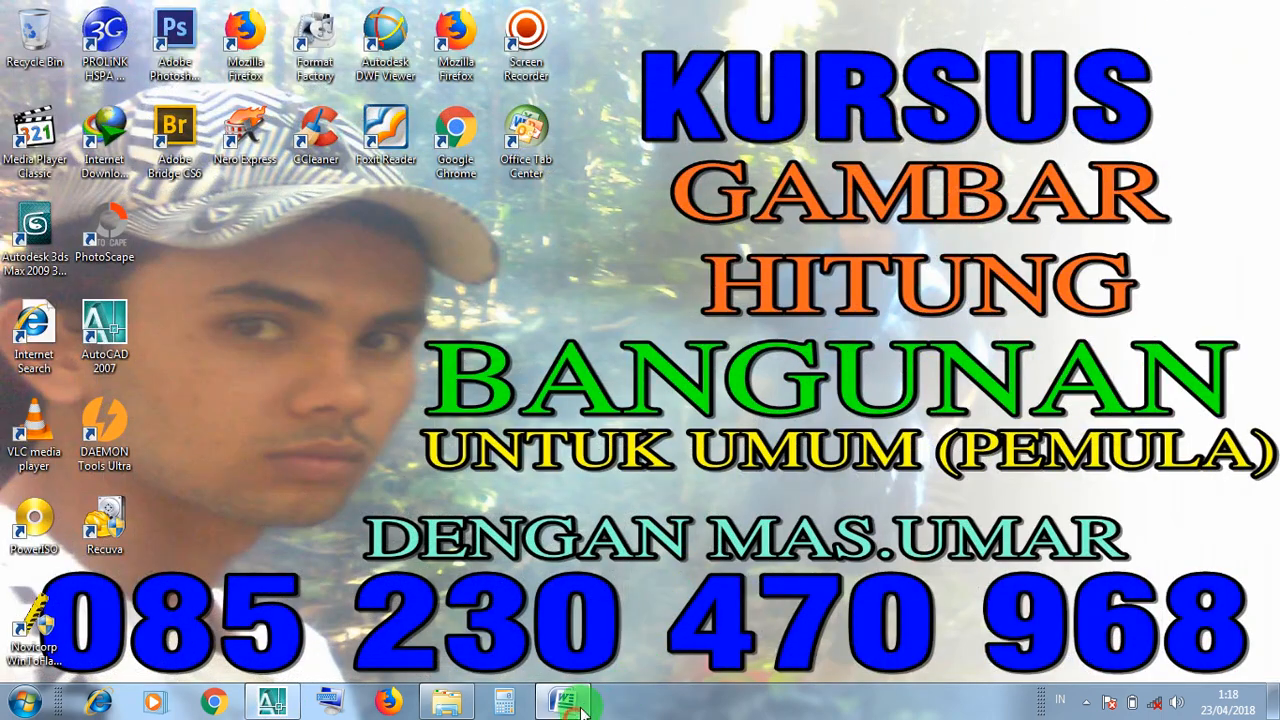
pyautogui.click(570, 703)
pyautogui.scroll(-10, 588, 459)
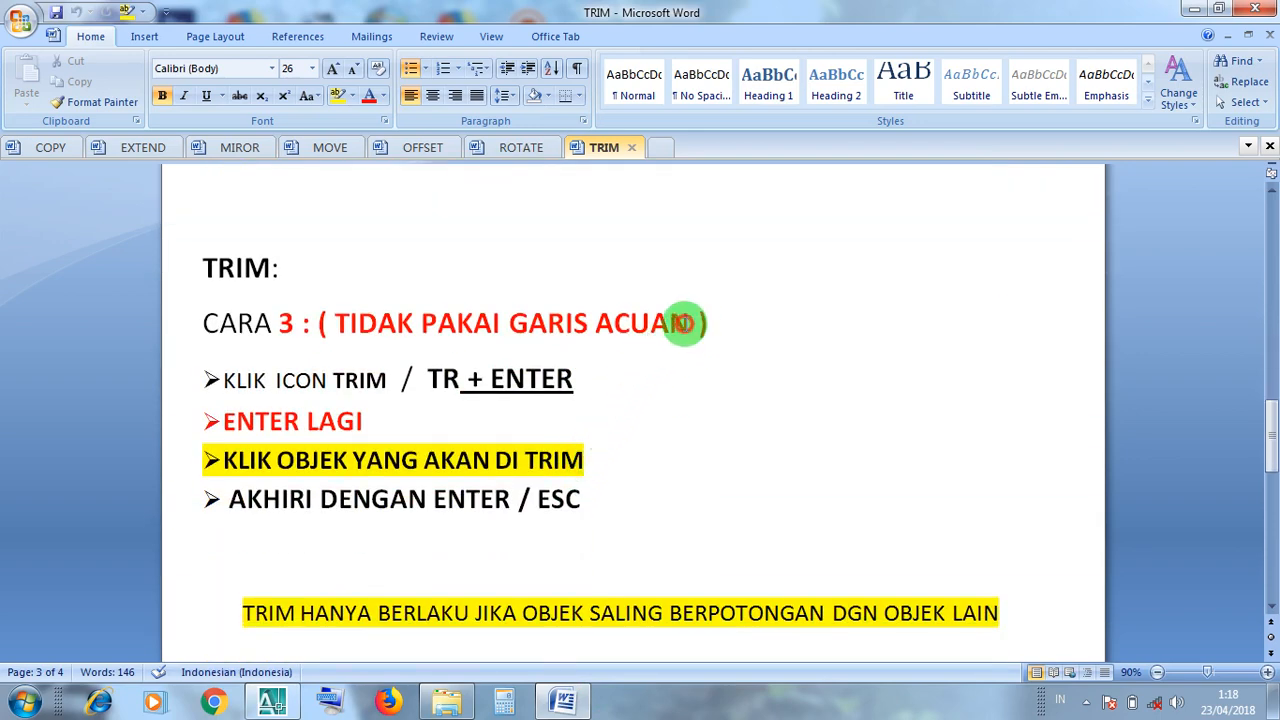
pyautogui.moveTo(697, 322); pyautogui.dragTo(340, 322)
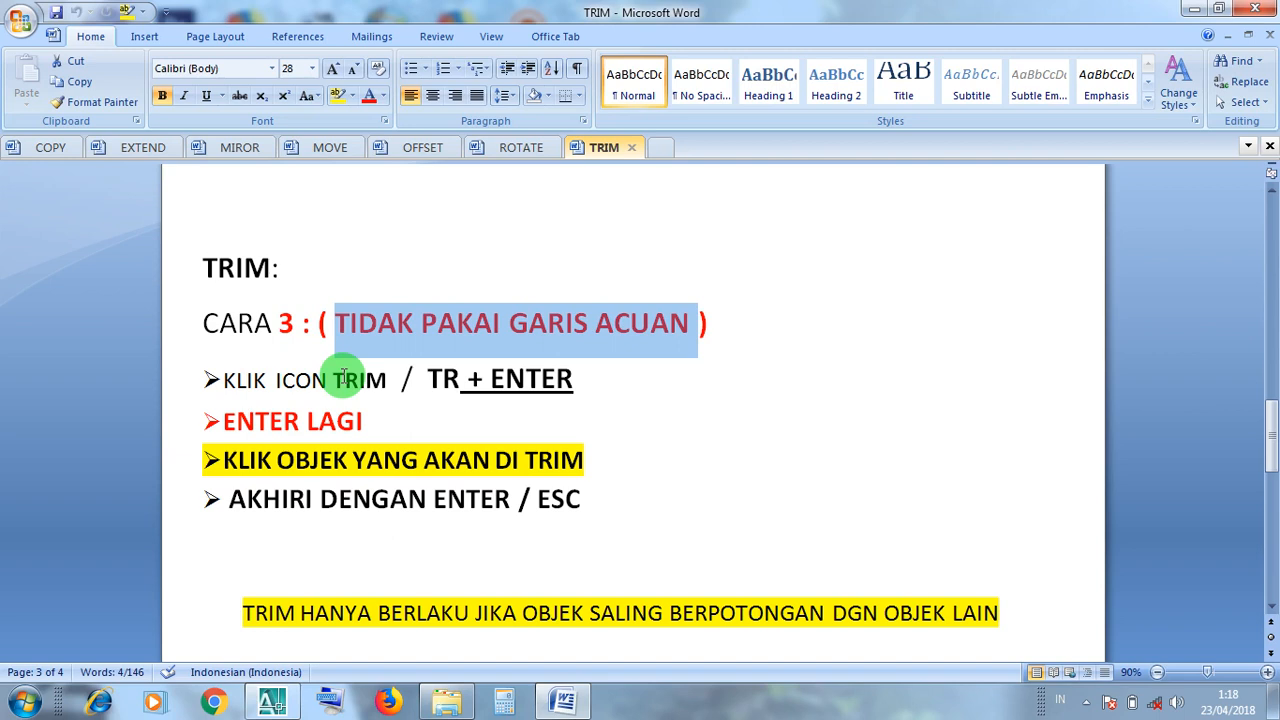
pyautogui.click(397, 322)
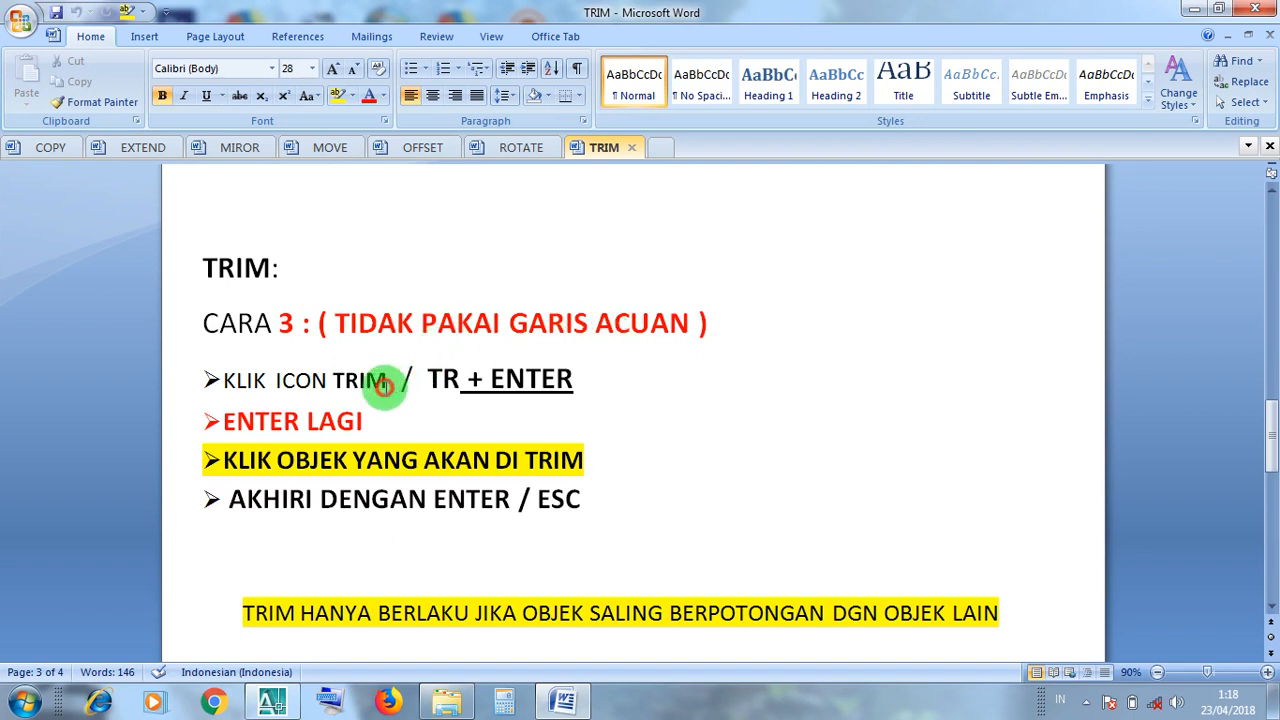
# Step: Read through the TRIM method 3 instructions in the notes, highlighting the icon or TR command, the second Enter and the ending
pyautogui.moveTo(377, 385); pyautogui.dragTo(225, 378)
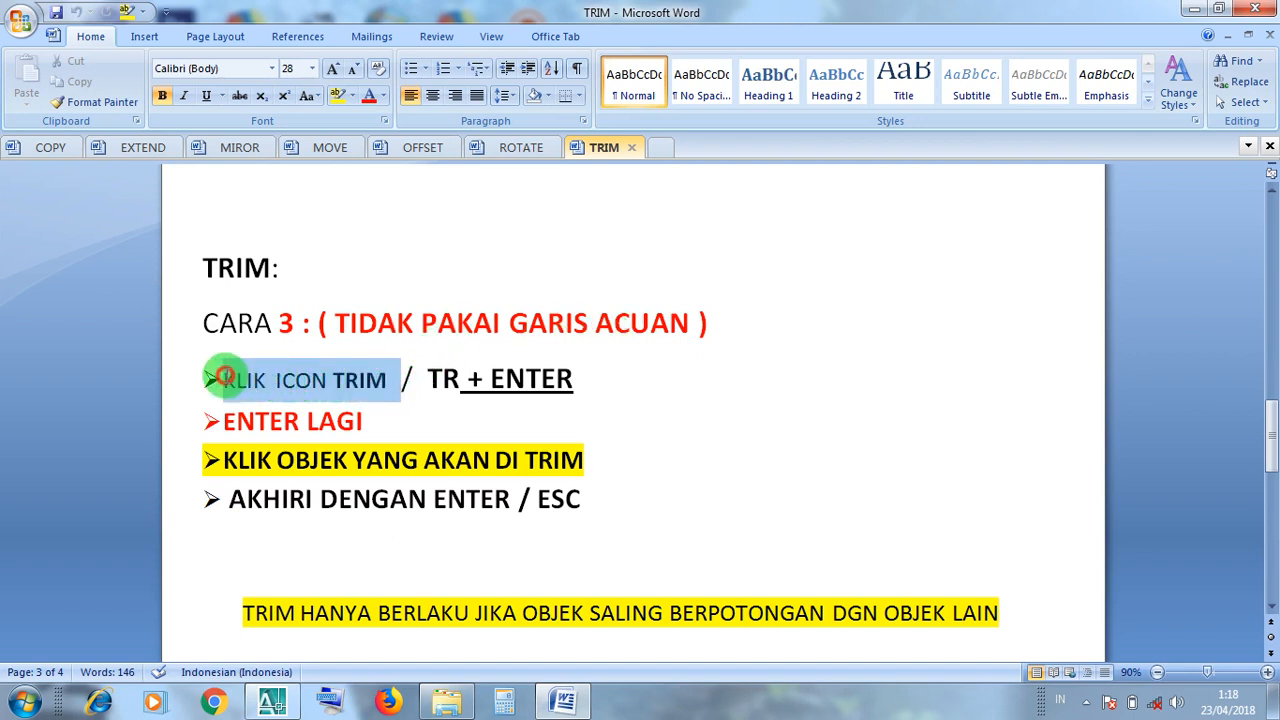
pyautogui.click(268, 421)
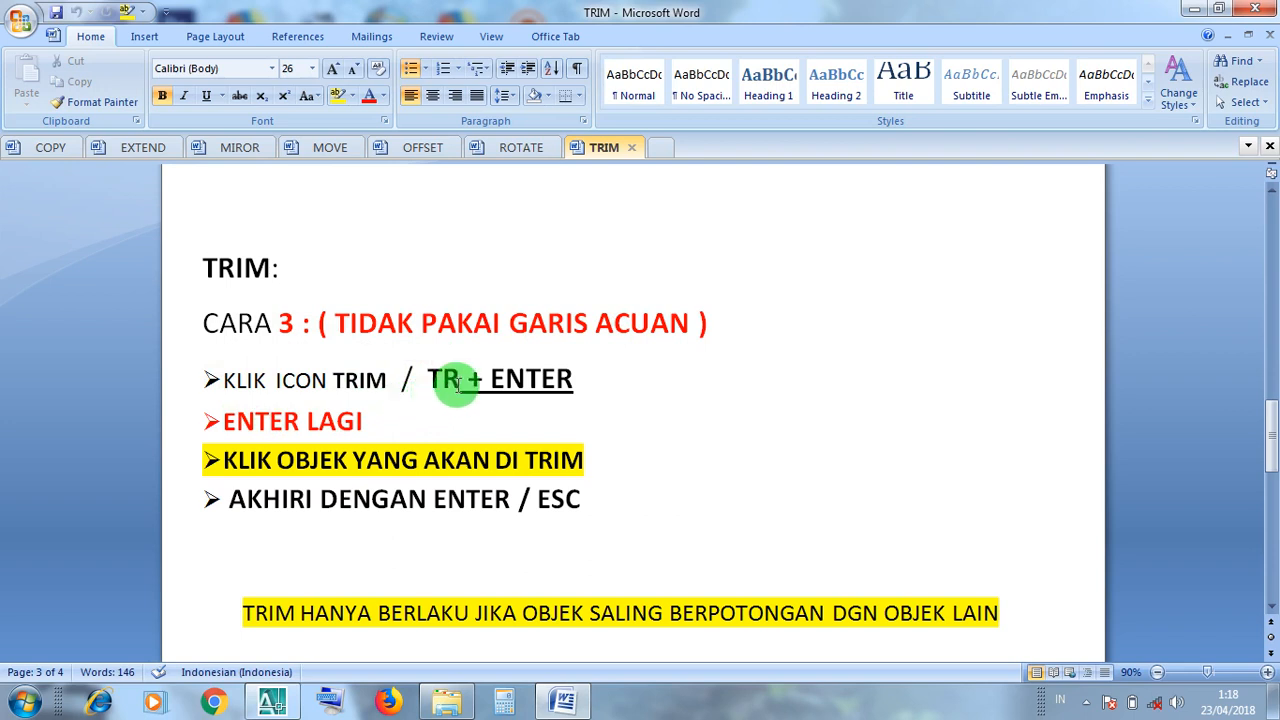
pyautogui.moveTo(460, 379); pyautogui.dragTo(428, 383)
pyautogui.click(530, 379)
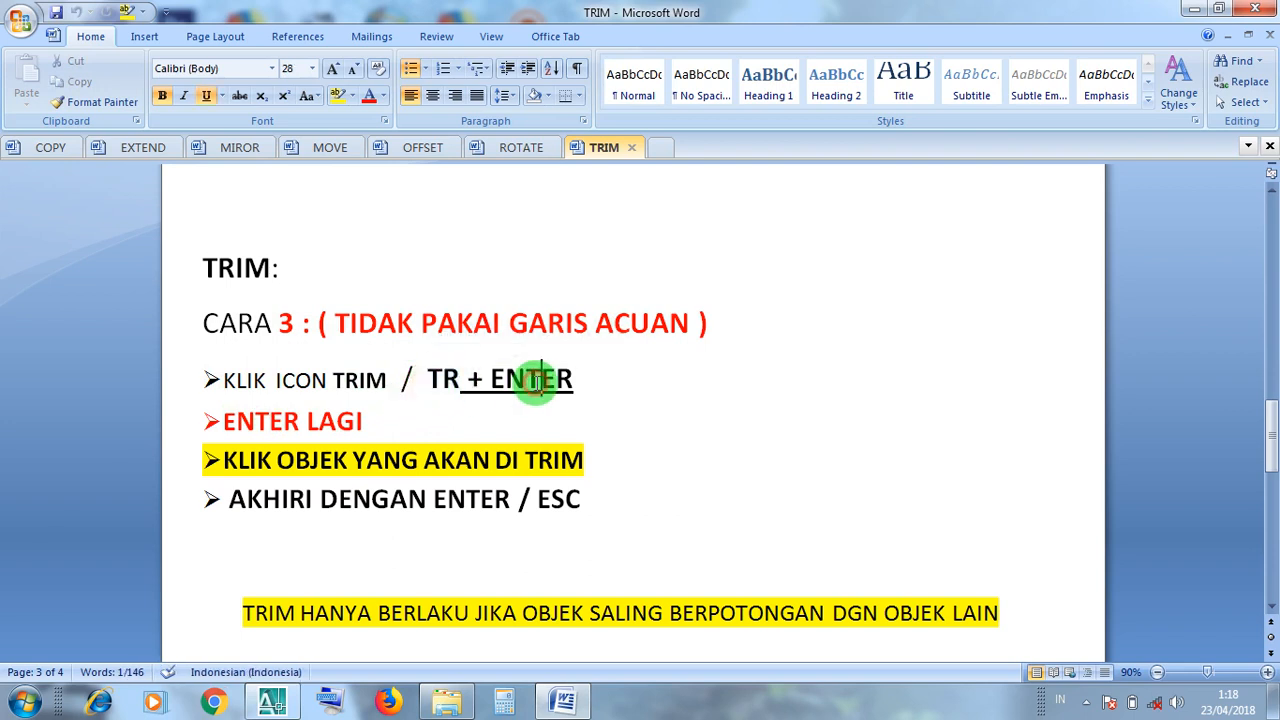
pyautogui.click(285, 423)
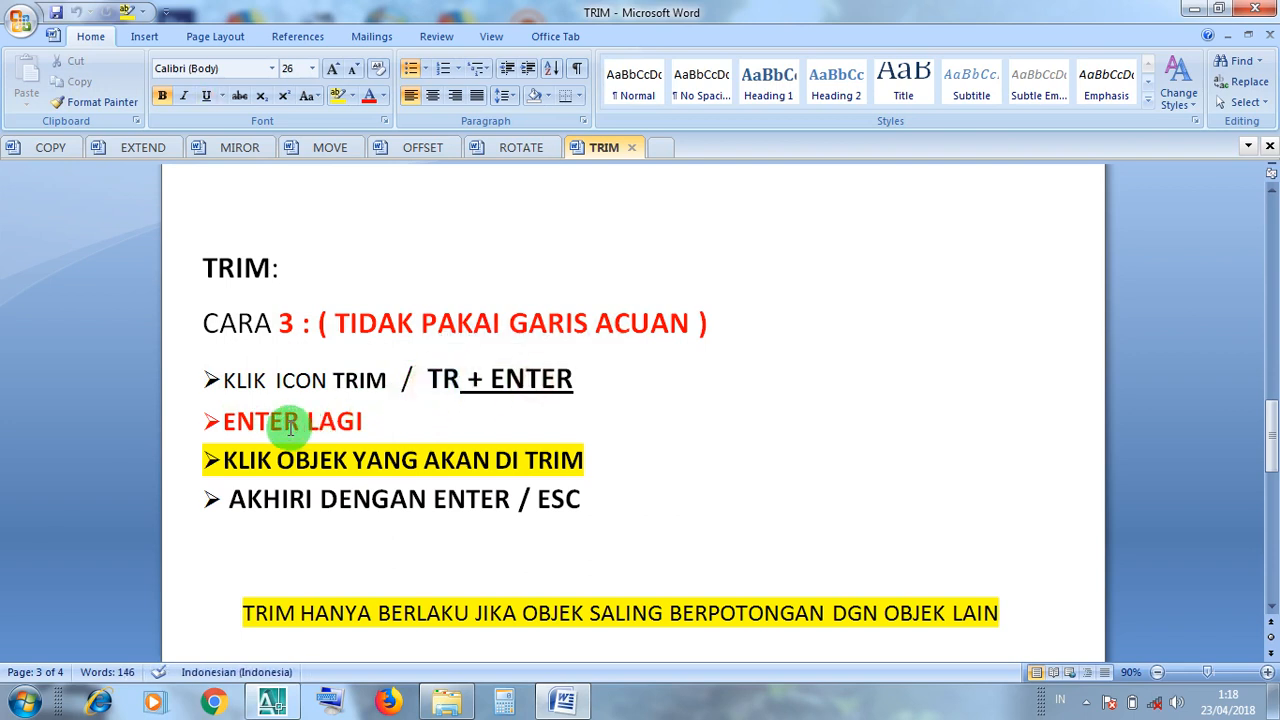
pyautogui.moveTo(401, 380); pyautogui.dragTo(253, 380)
pyautogui.click(262, 417)
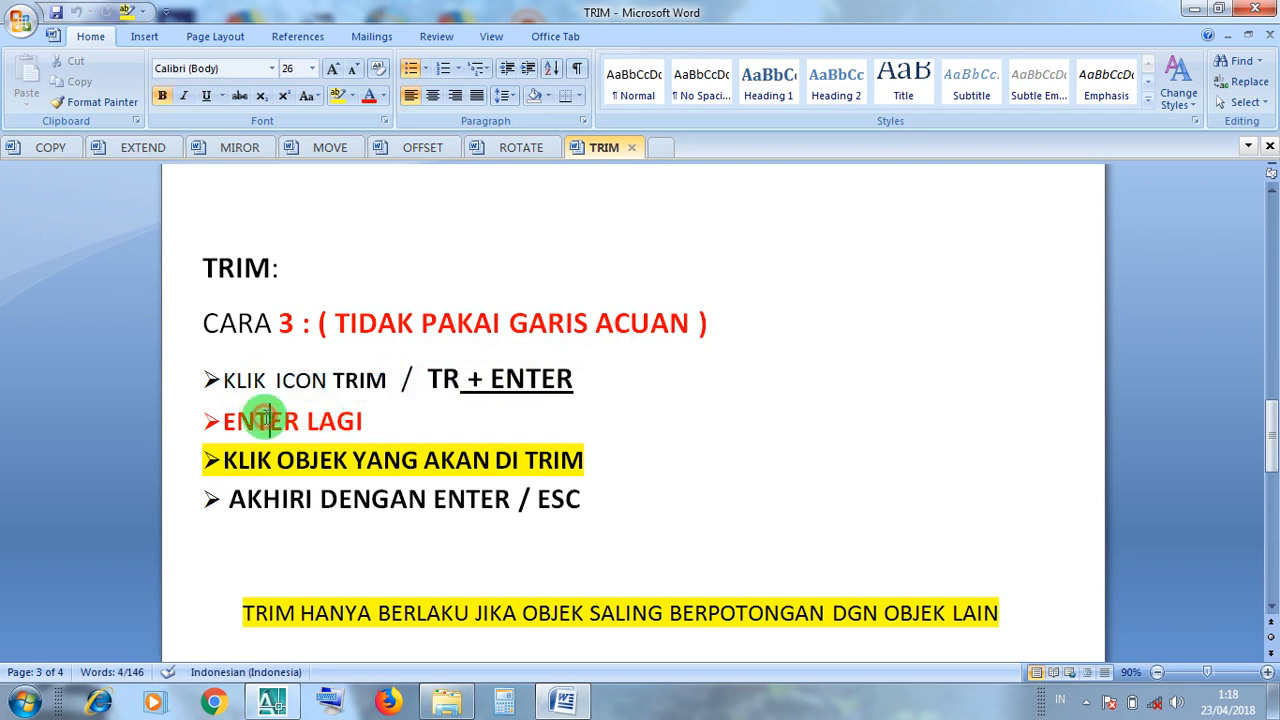
pyautogui.doubleClick(432, 380)
pyautogui.click(545, 386)
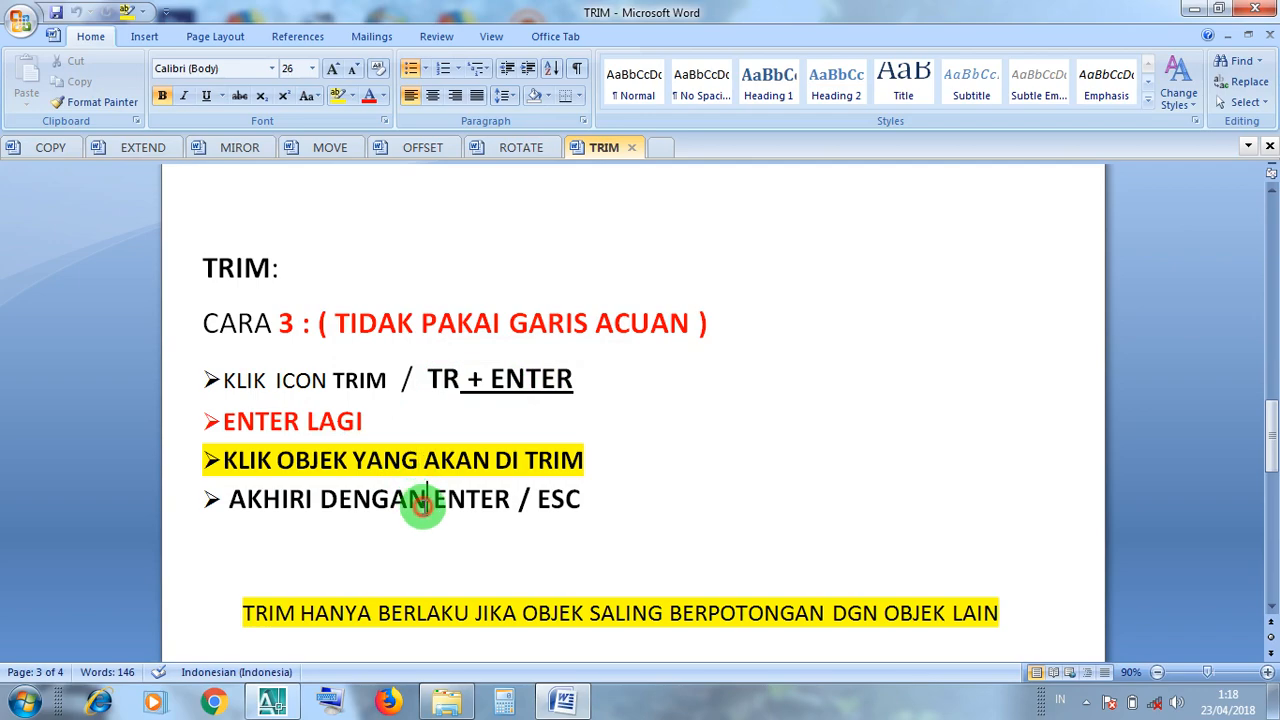
# Step: Switch back to AutoCAD and, with all objects as cutting edges, trim the ascending brace's two lines between the right post's lines
pyautogui.click(1194, 10)
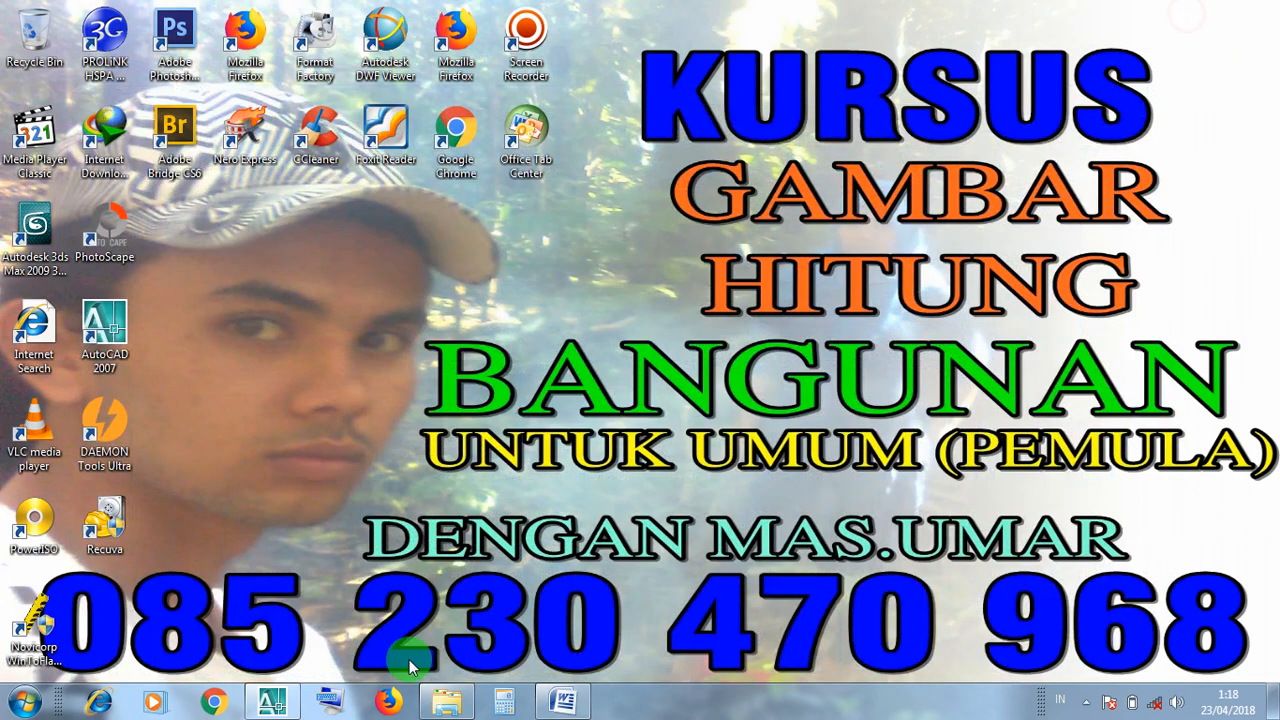
pyautogui.click(272, 702)
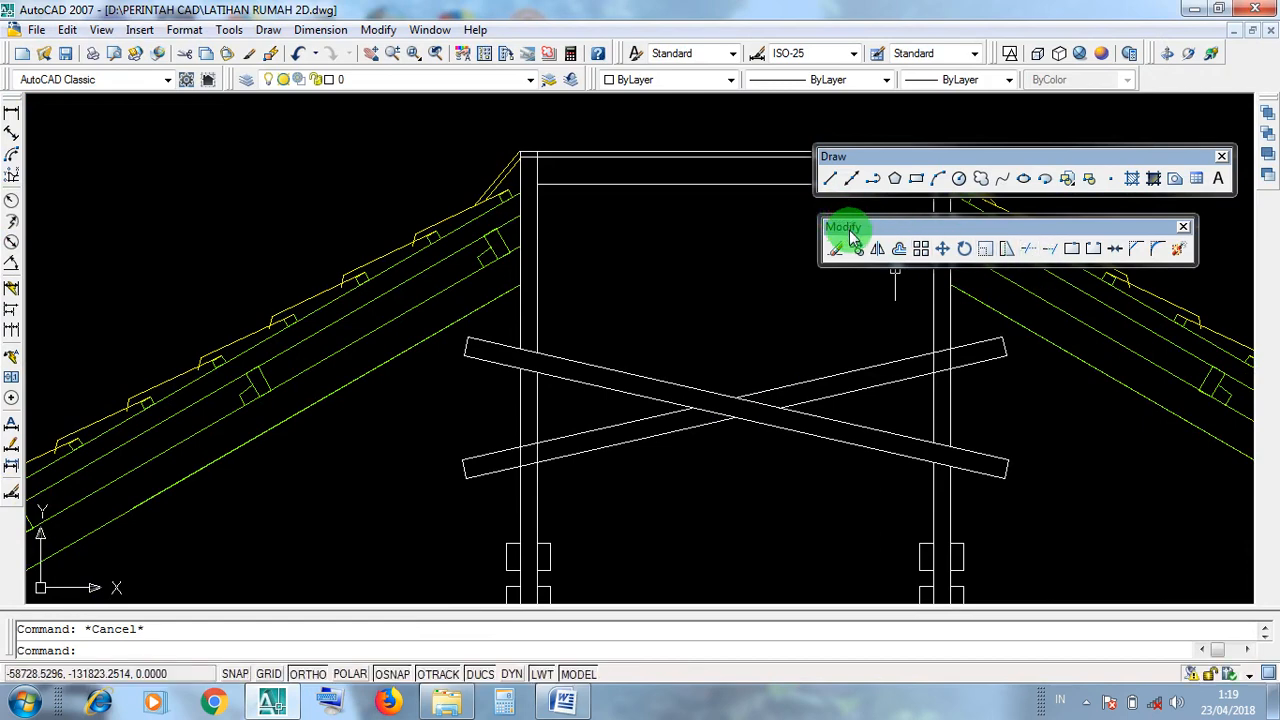
pyautogui.click(1027, 251)
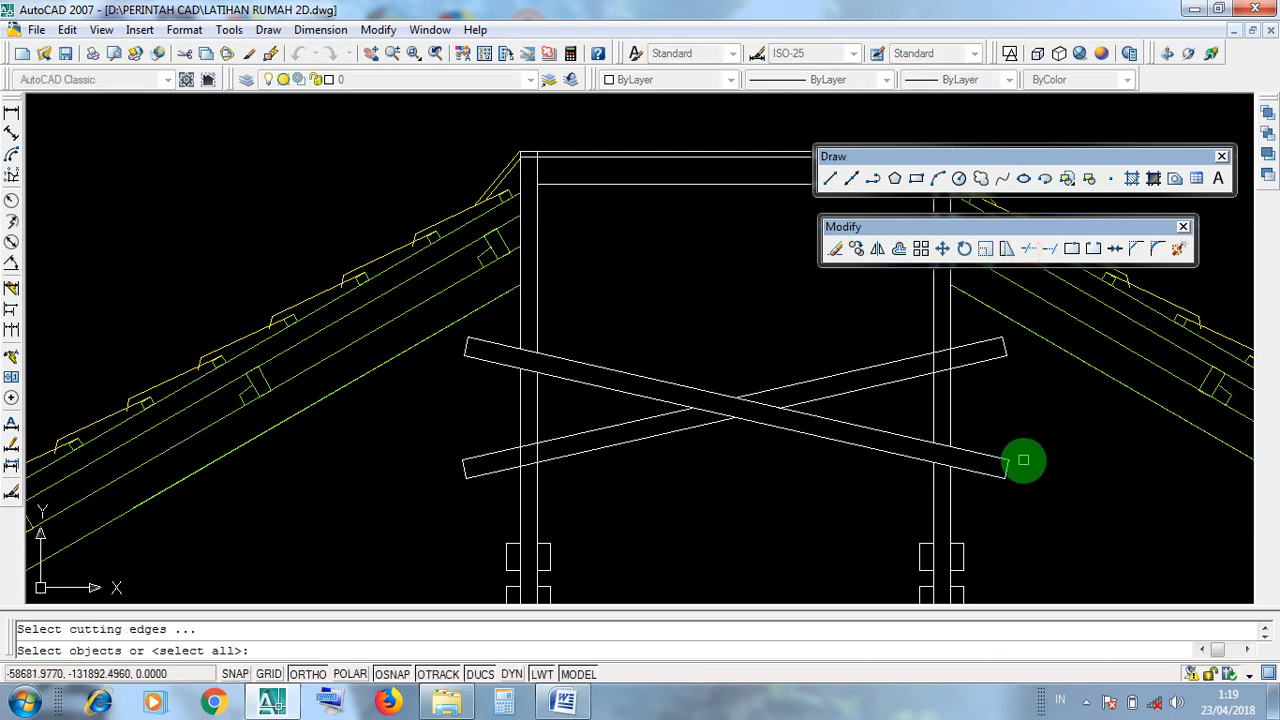
pyautogui.press('Return')
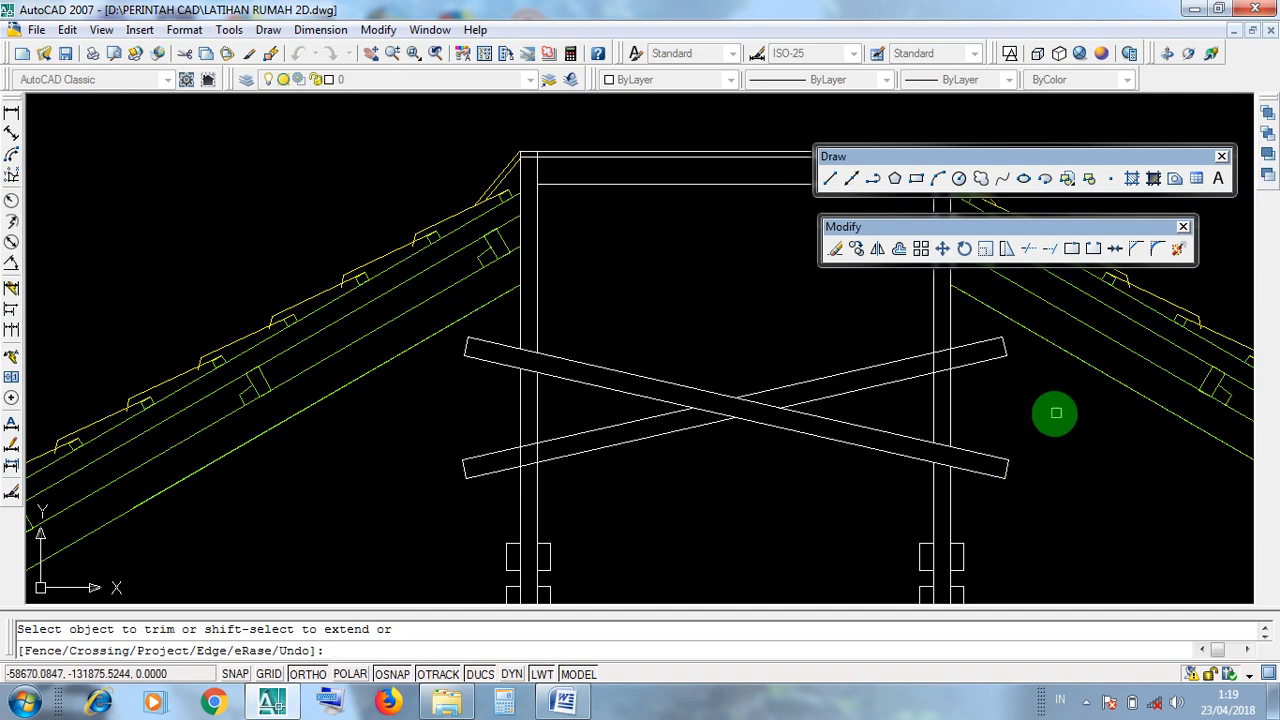
pyautogui.moveTo(1057, 409); pyautogui.dragTo(973, 511, button='middle')
pyautogui.scroll(5, 890, 516)
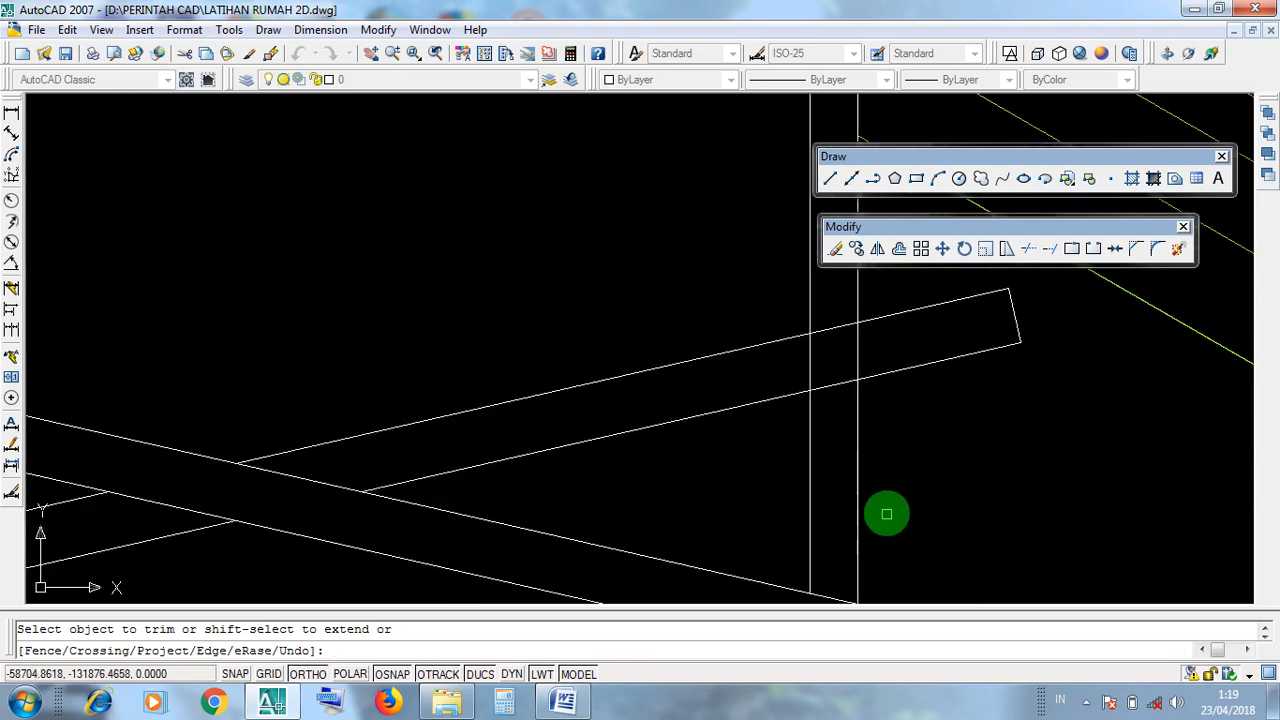
pyautogui.moveTo(858, 454); pyautogui.dragTo(817, 552, button='middle')
pyautogui.scroll(-5, 828, 473)
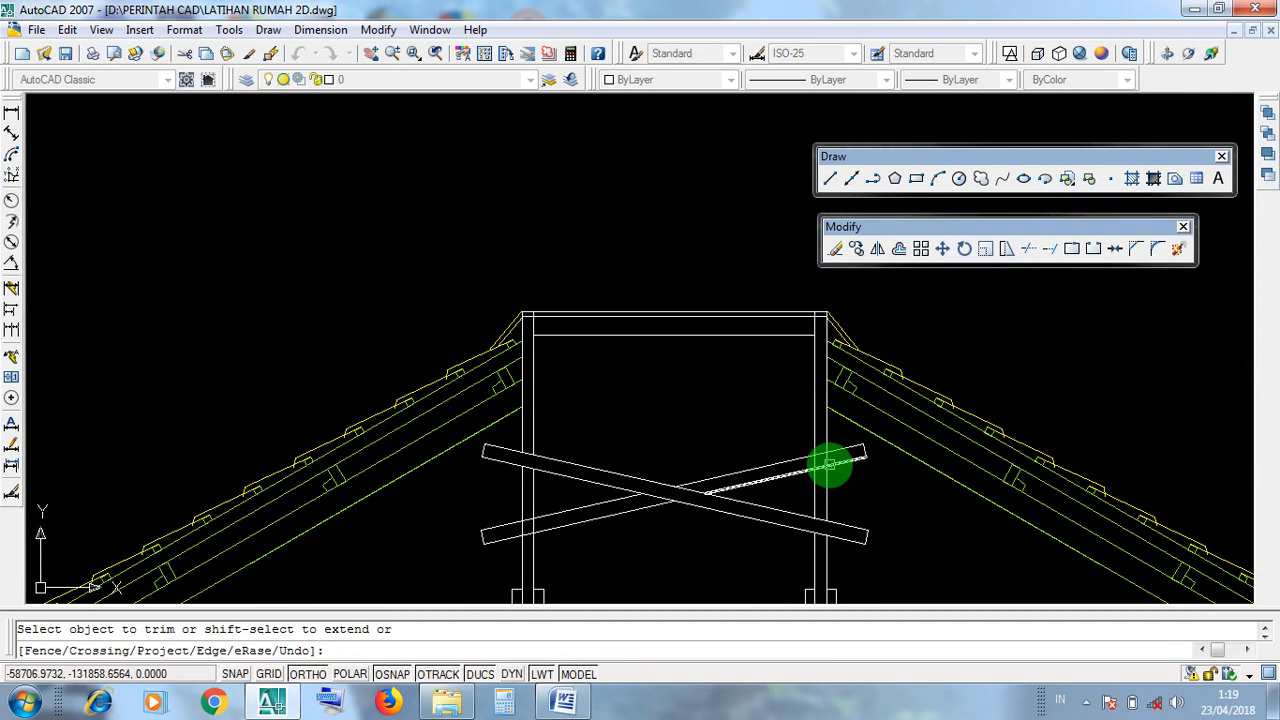
pyautogui.scroll(5, 820, 470)
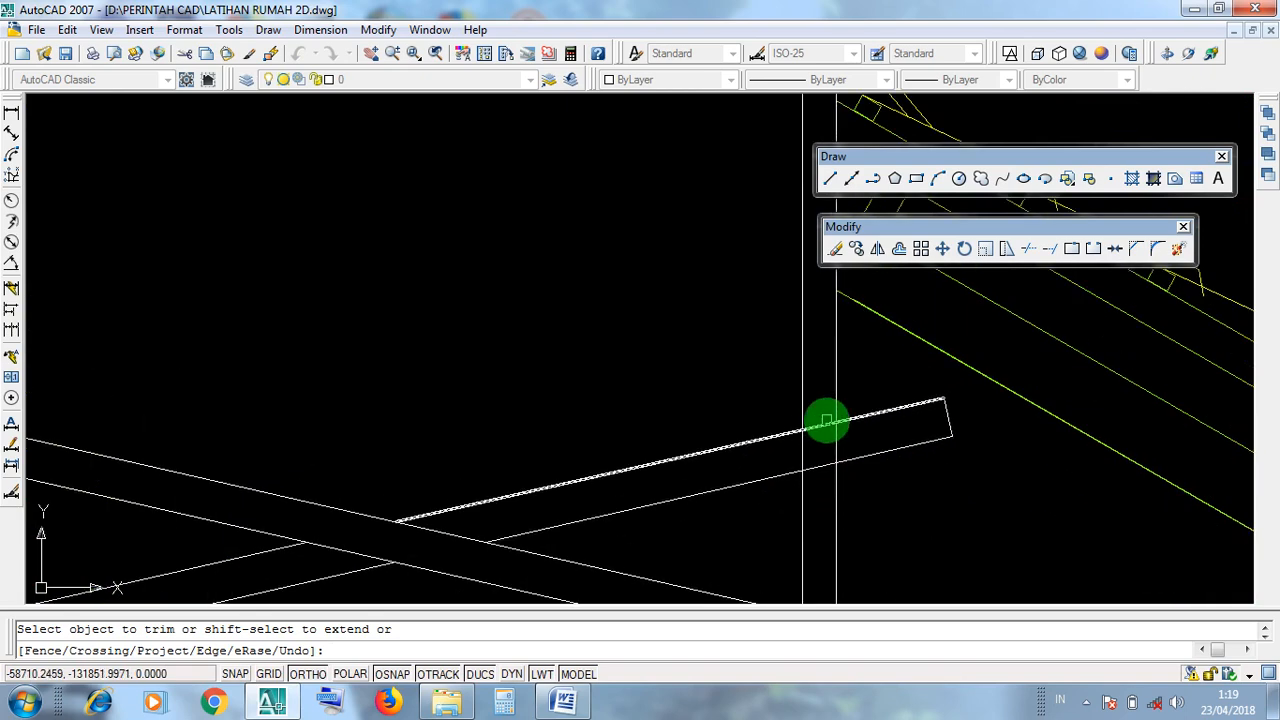
pyautogui.scroll(-5, 829, 425)
pyautogui.scroll(5, 808, 452)
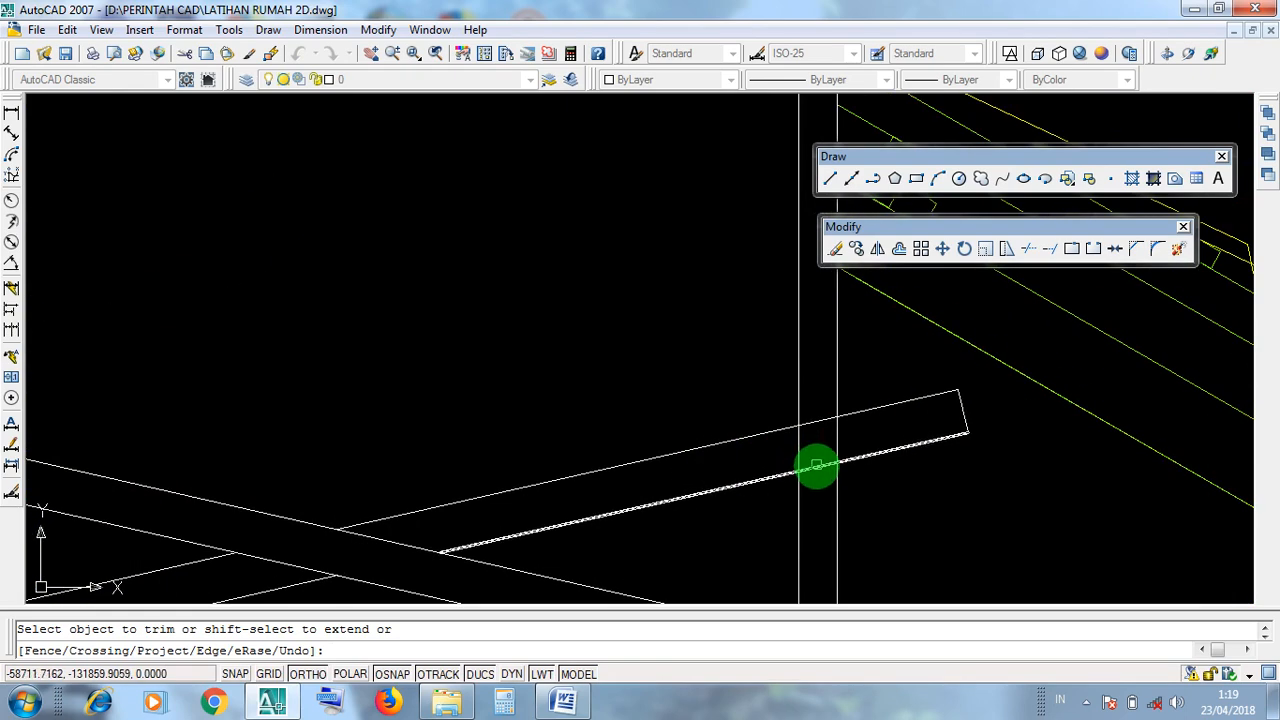
pyautogui.click(818, 466)
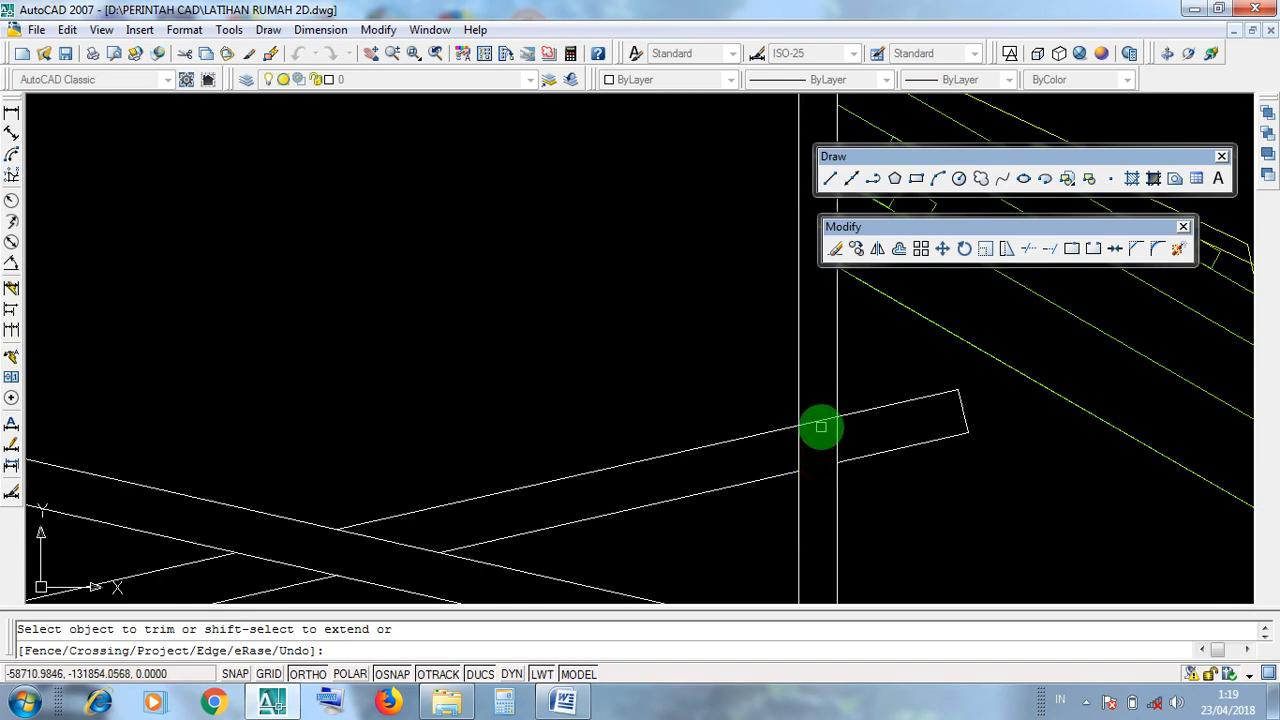
pyautogui.click(817, 427)
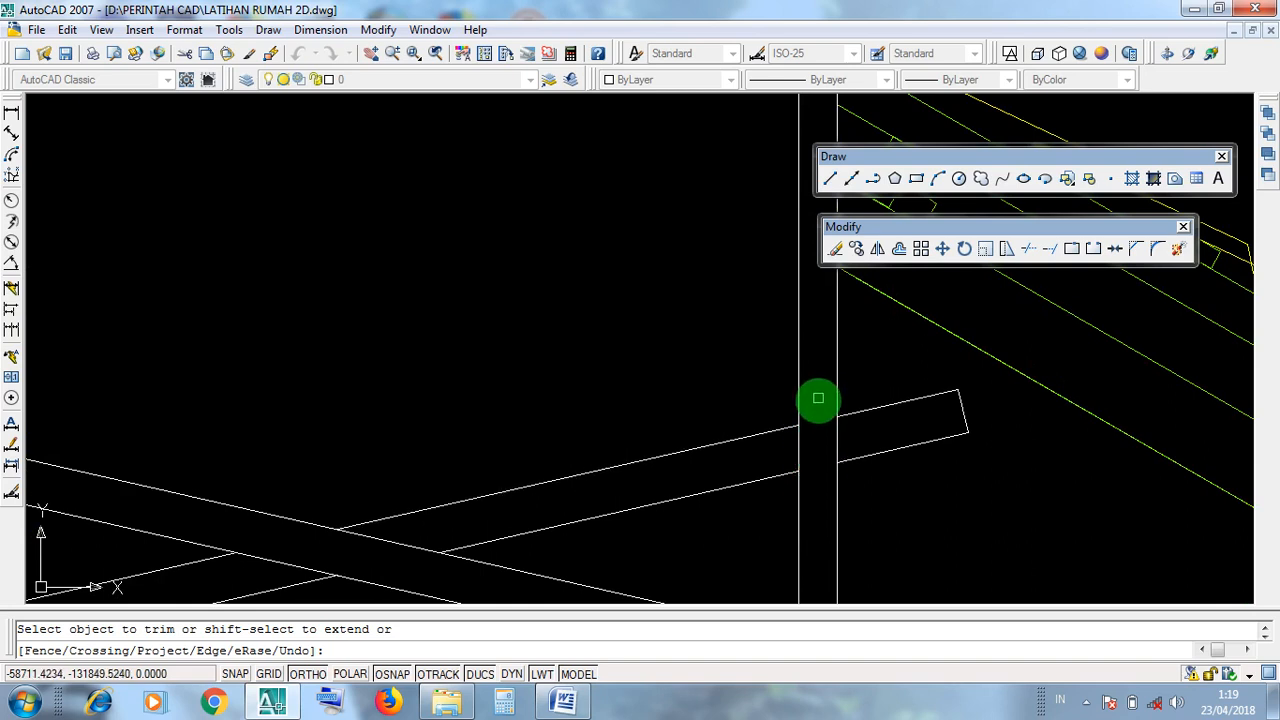
pyautogui.click(811, 463)
pyautogui.click(812, 393)
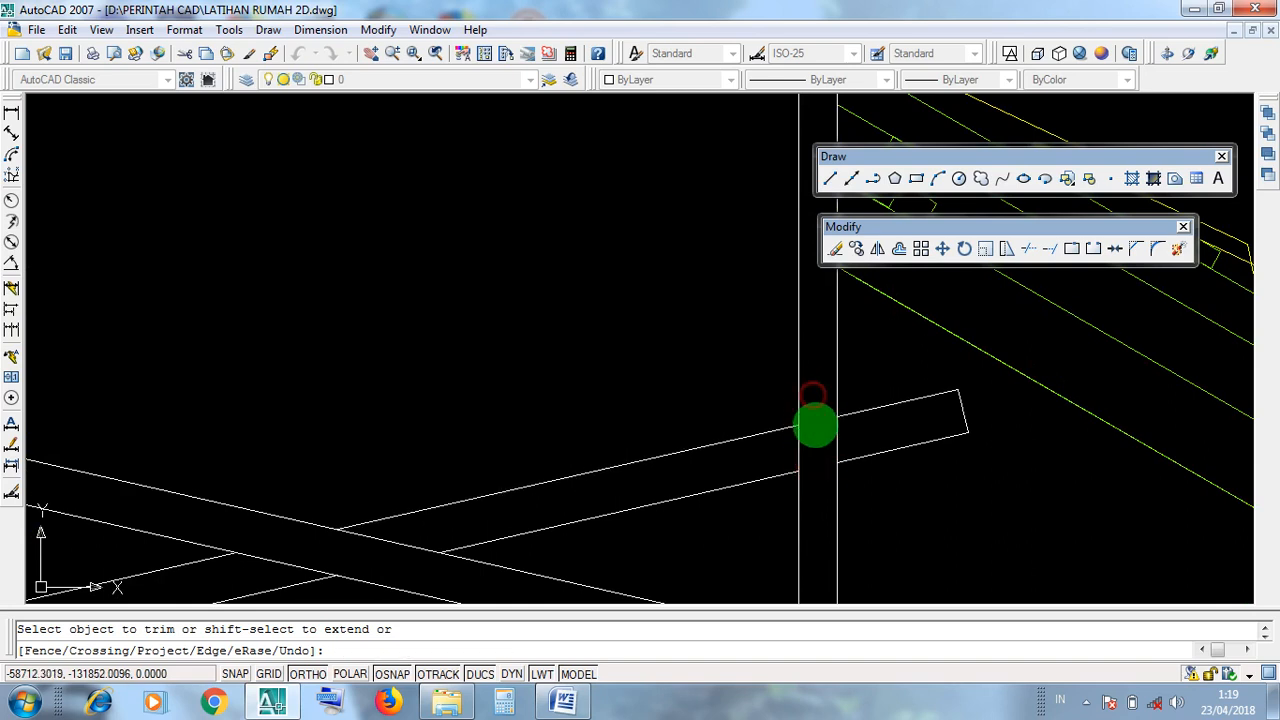
pyautogui.click(816, 470)
pyautogui.click(817, 413)
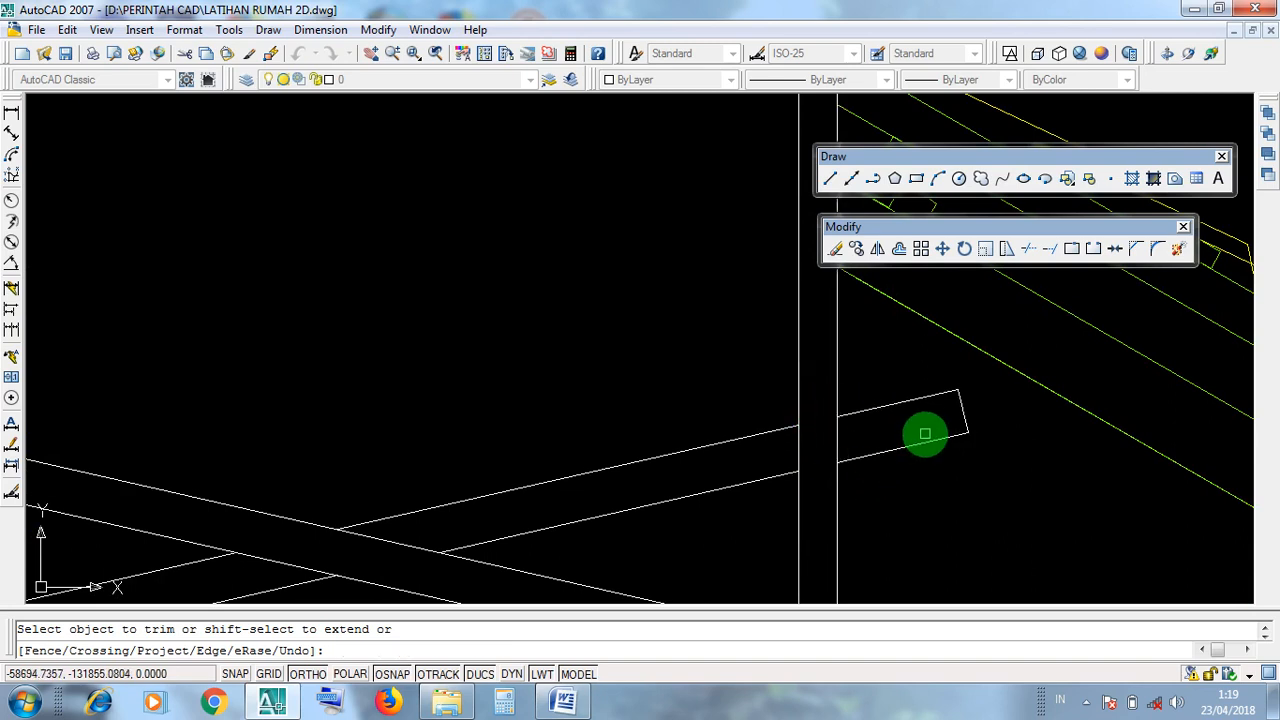
pyautogui.click(822, 481)
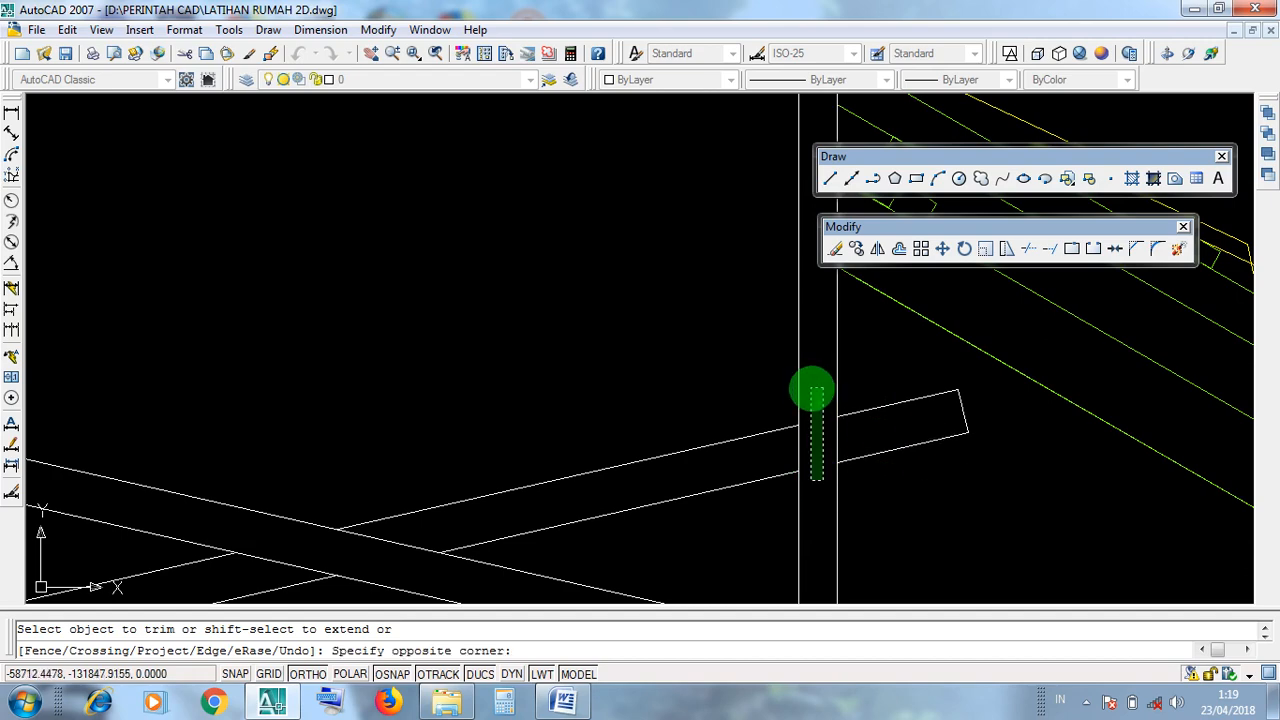
pyautogui.click(813, 387)
pyautogui.click(823, 484)
pyautogui.click(818, 387)
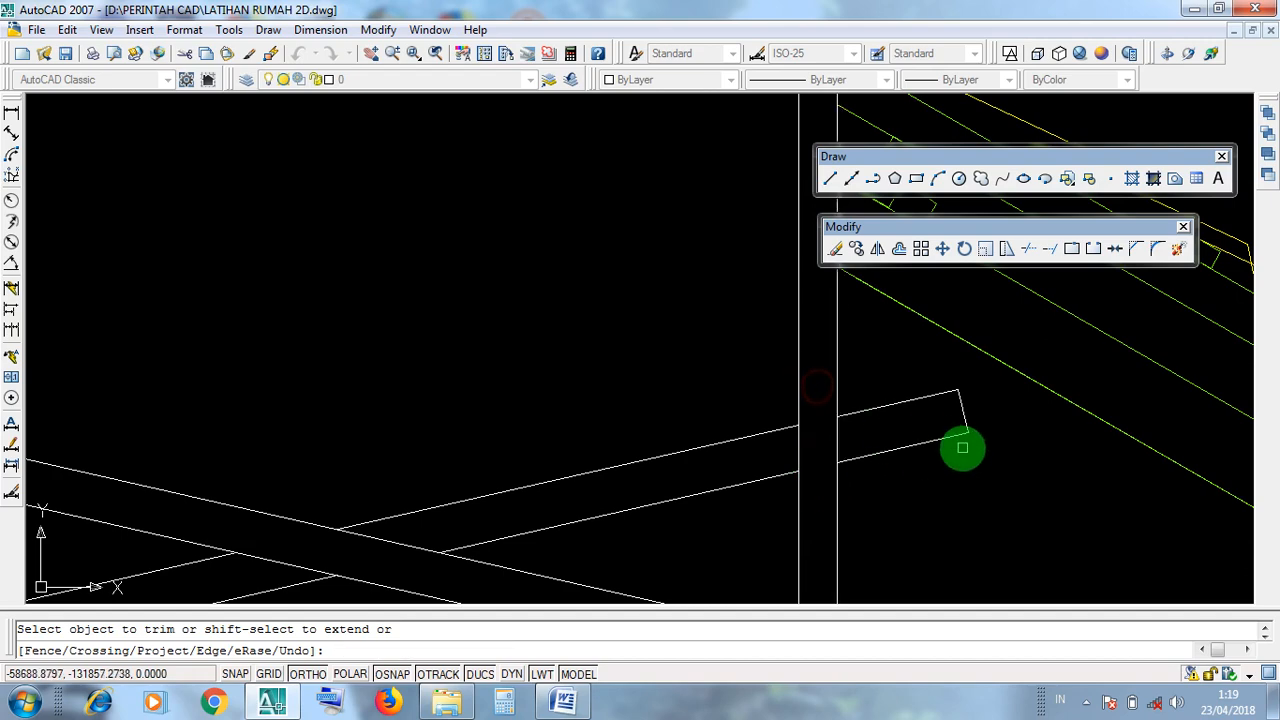
# Step: Trim the ascending brace's two lines between the left post's lines and end the Trim command
pyautogui.scroll(-2, 963, 447)
pyautogui.moveTo(574, 521); pyautogui.dragTo(819, 395, button='middle')
pyautogui.scroll(2, 529, 457)
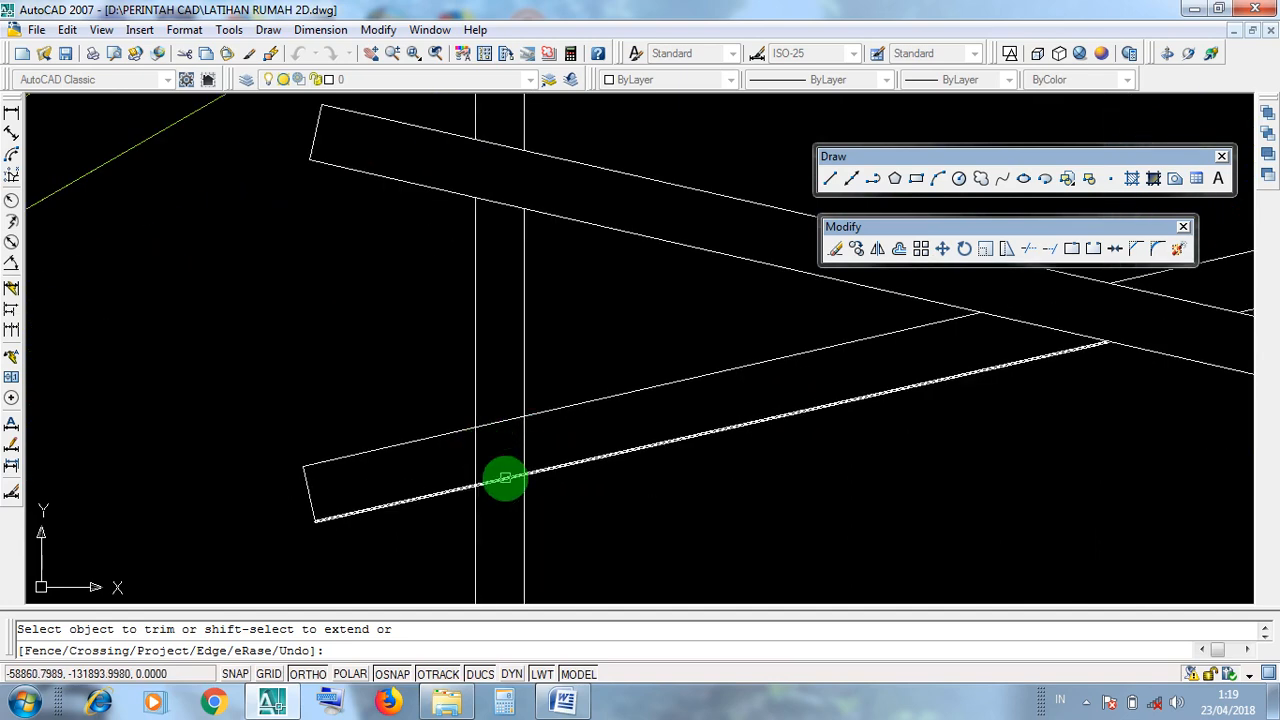
pyautogui.click(505, 478)
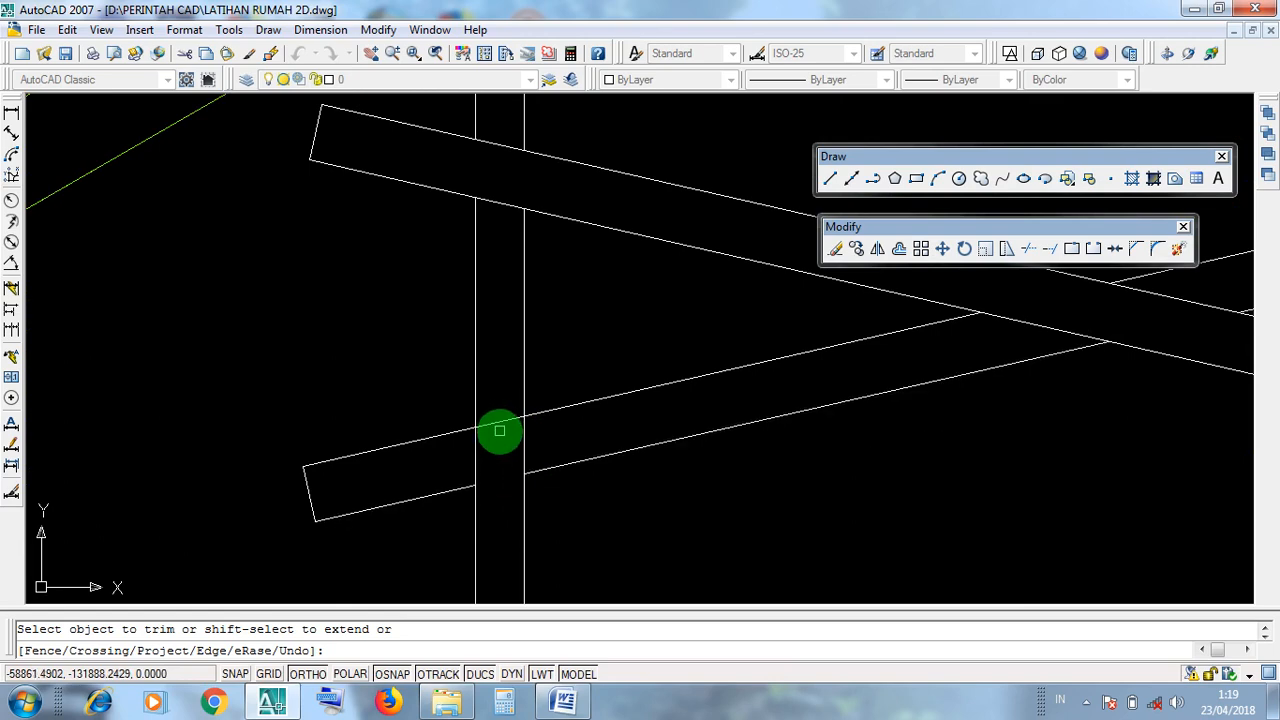
pyautogui.click(500, 424)
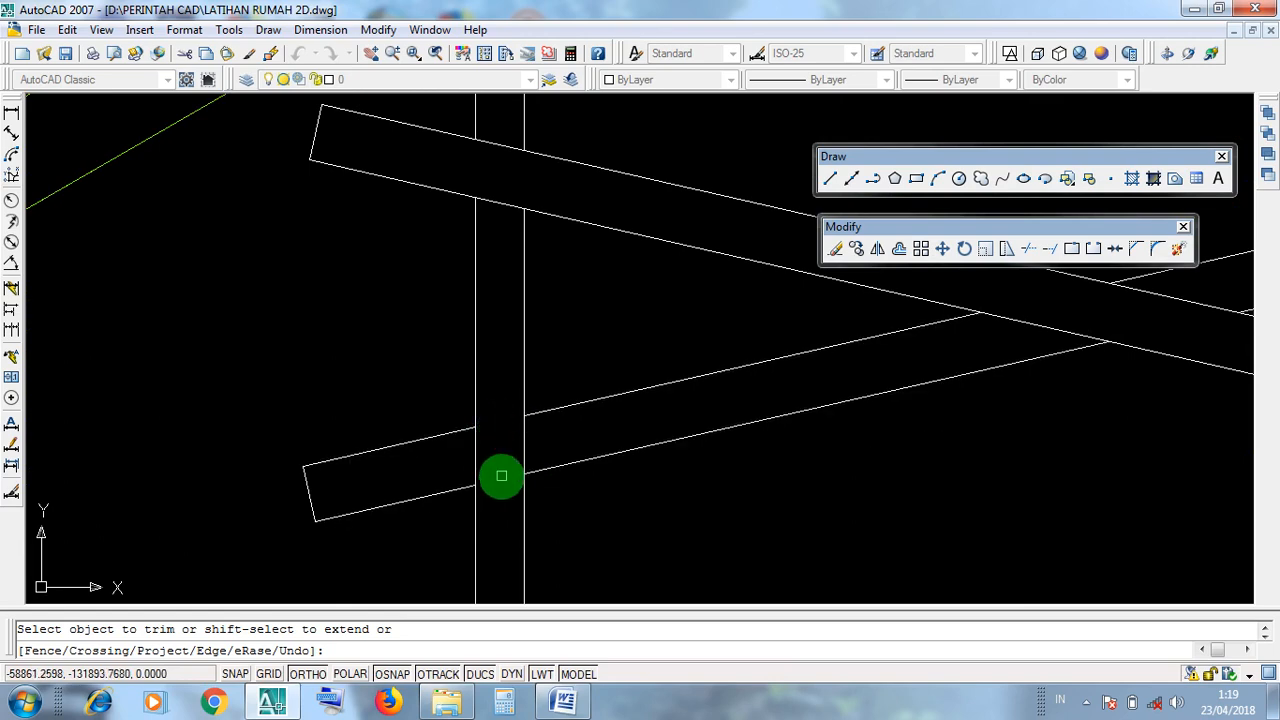
pyautogui.scroll(-6, 501, 475)
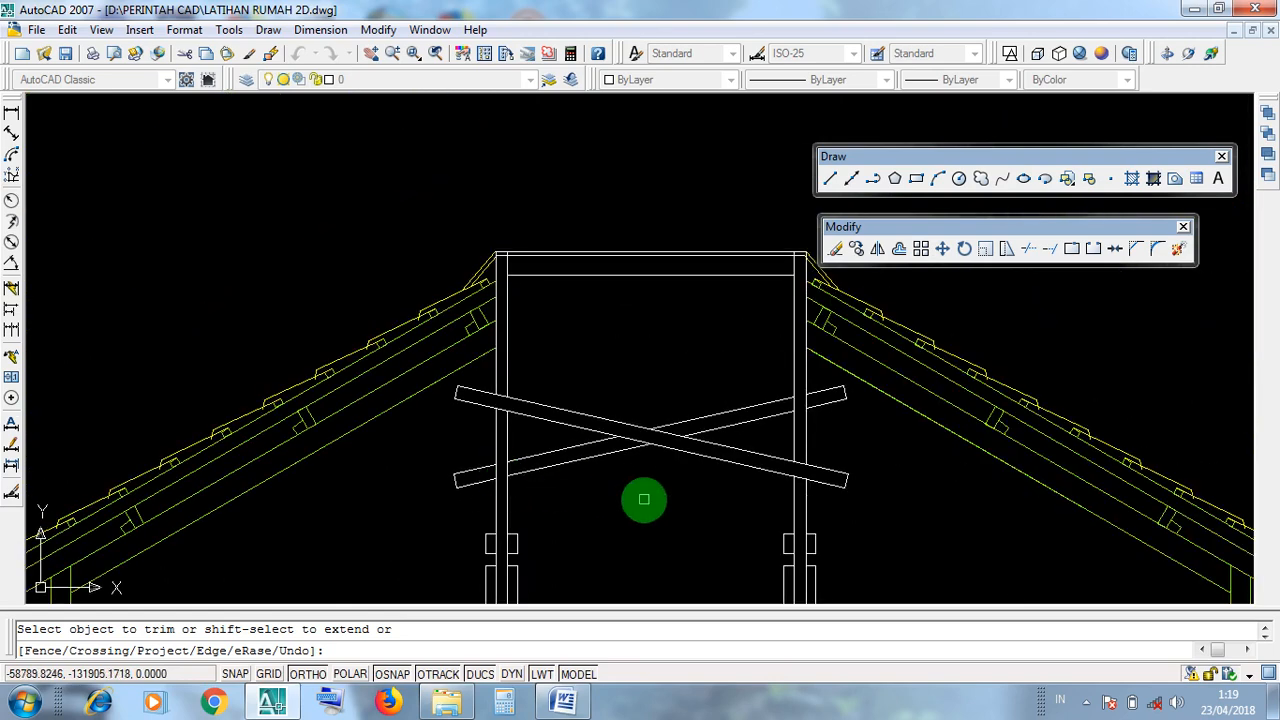
pyautogui.rightClick(645, 499)
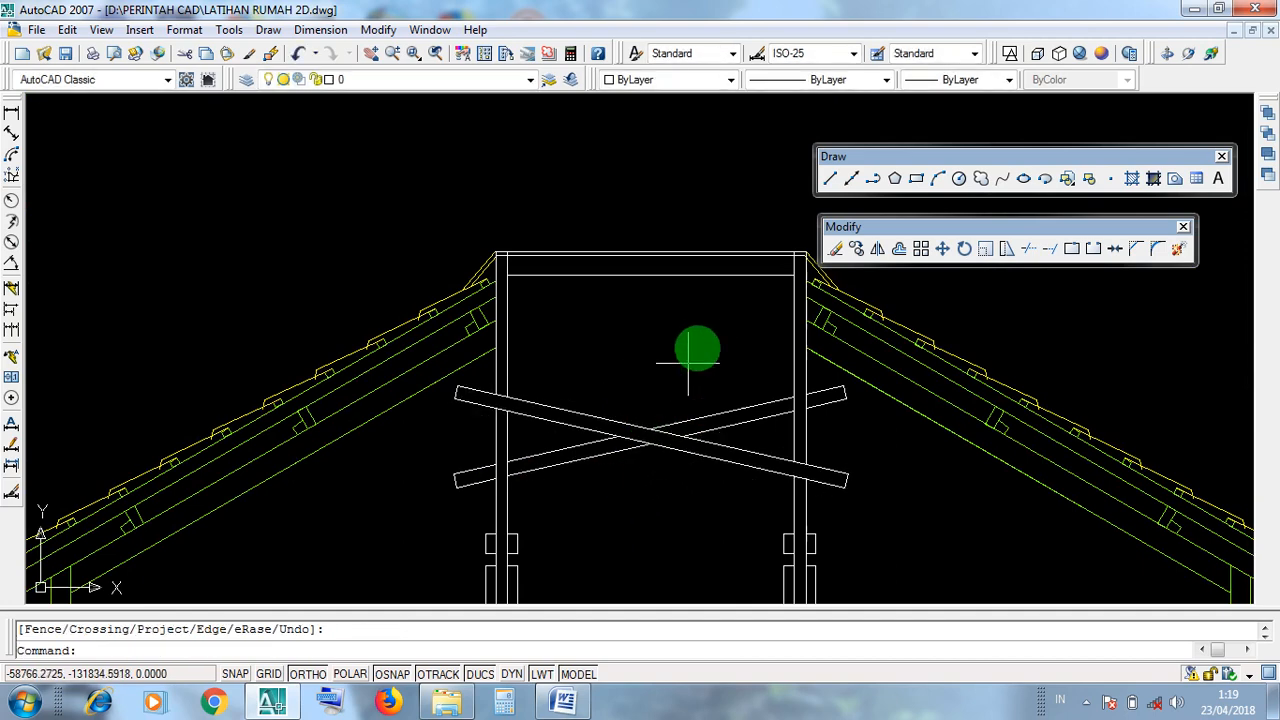
# Step: Highlight the lower parts of the right and left posts with their clamping pieces to examine them, then clear the selection
pyautogui.scroll(-4, 702, 340)
pyautogui.scroll(3, 702, 340)
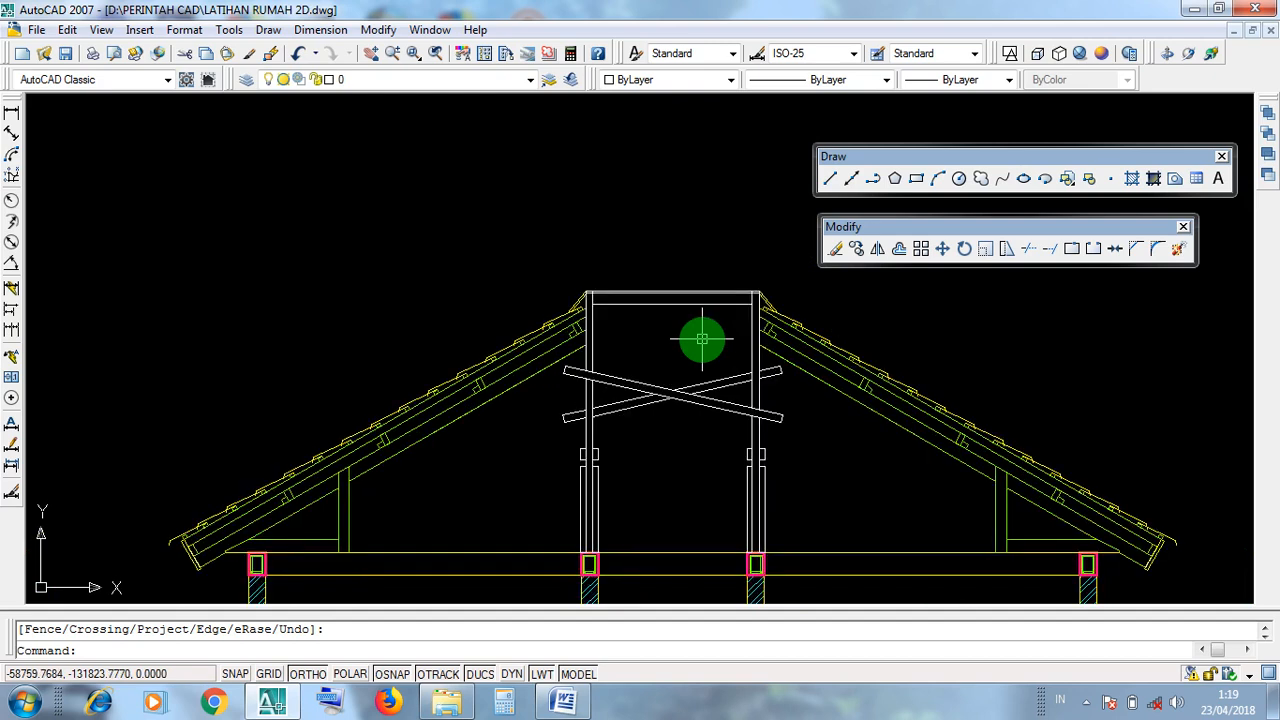
pyautogui.click(789, 494)
pyautogui.click(722, 437)
pyautogui.click(652, 509)
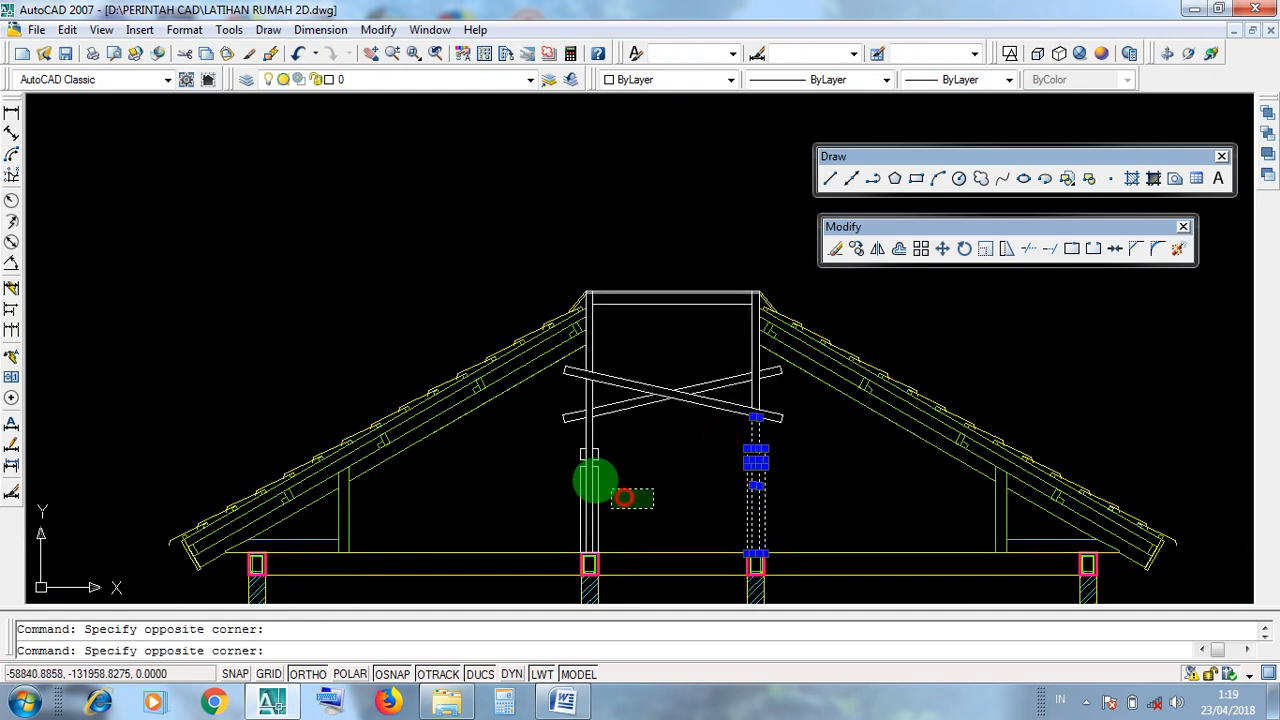
pyautogui.click(550, 451)
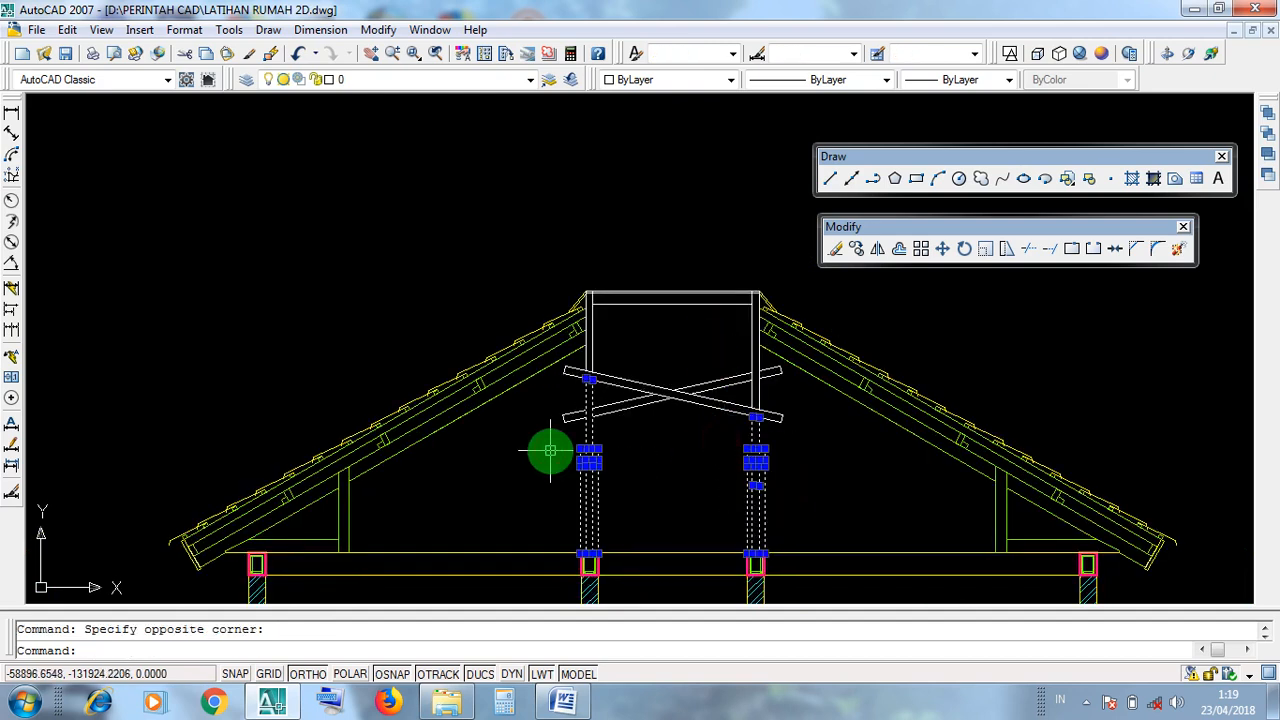
pyautogui.press('Escape')
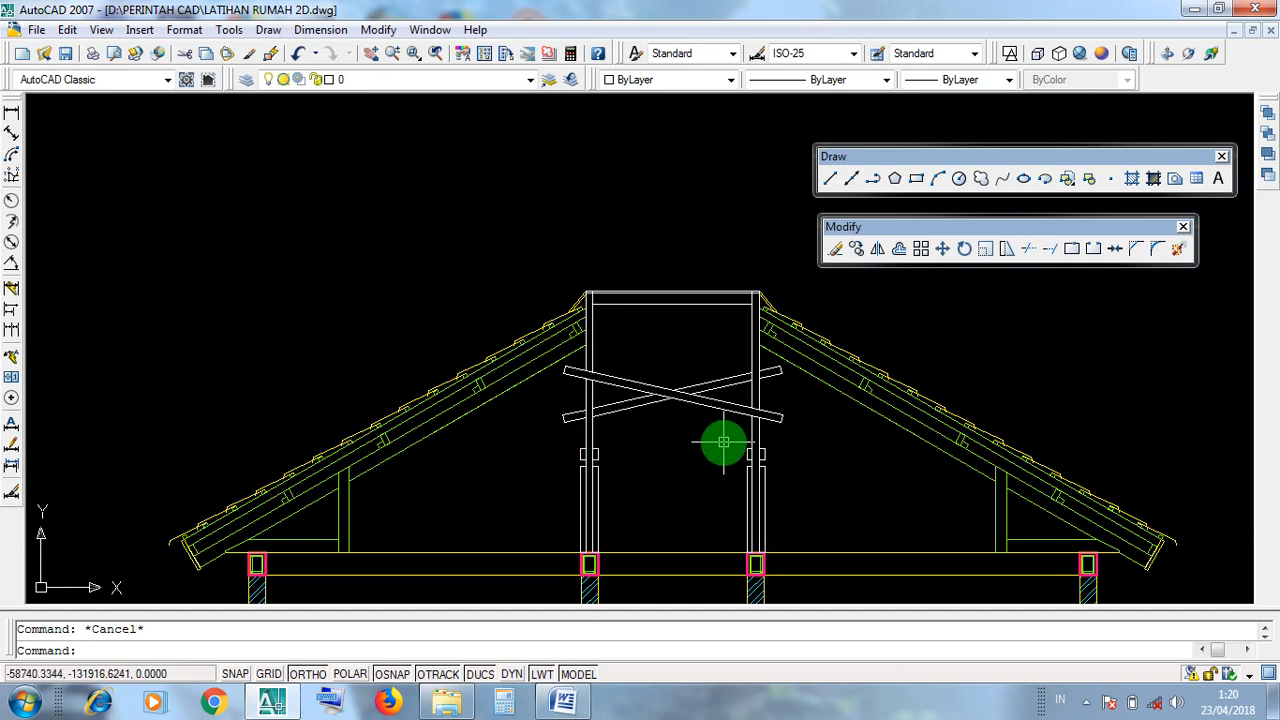
# Step: Highlight both posts together with the crossing braces to review the trimmed truss frame, and clear the selection
pyautogui.click(785, 515)
pyautogui.click(845, 493)
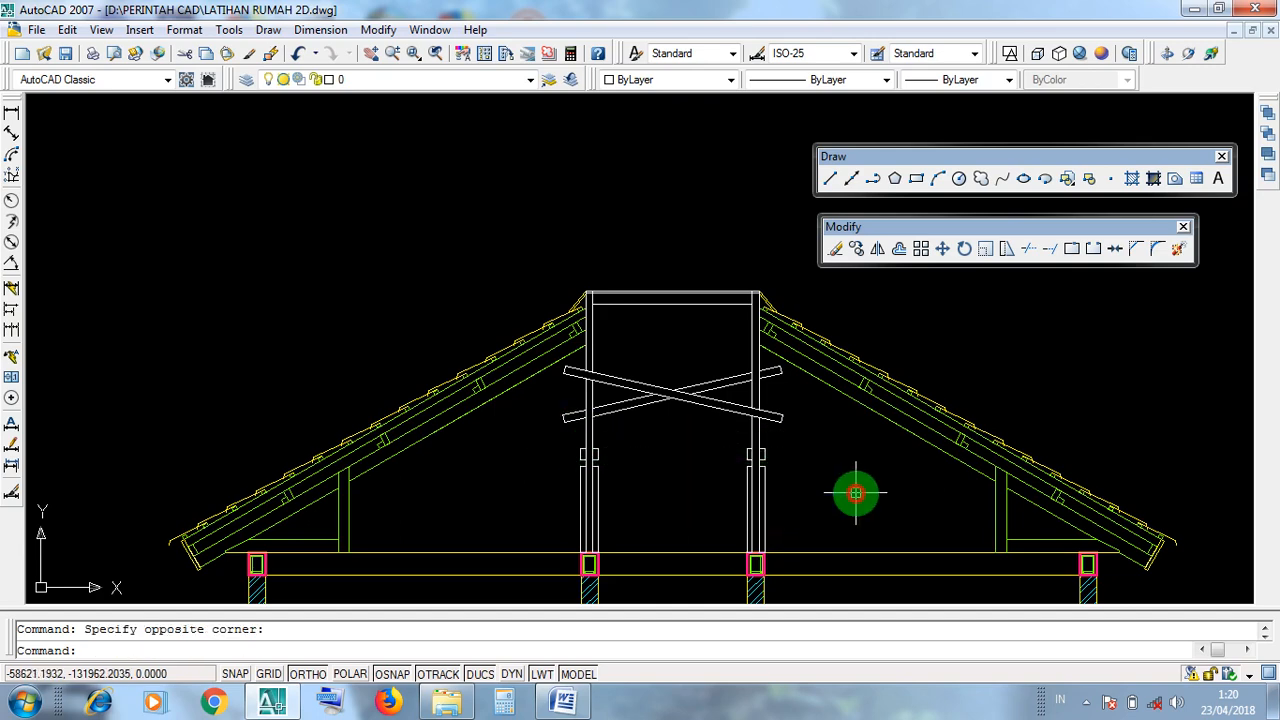
pyautogui.scroll(3, 790, 502)
pyautogui.scroll(-4, 790, 495)
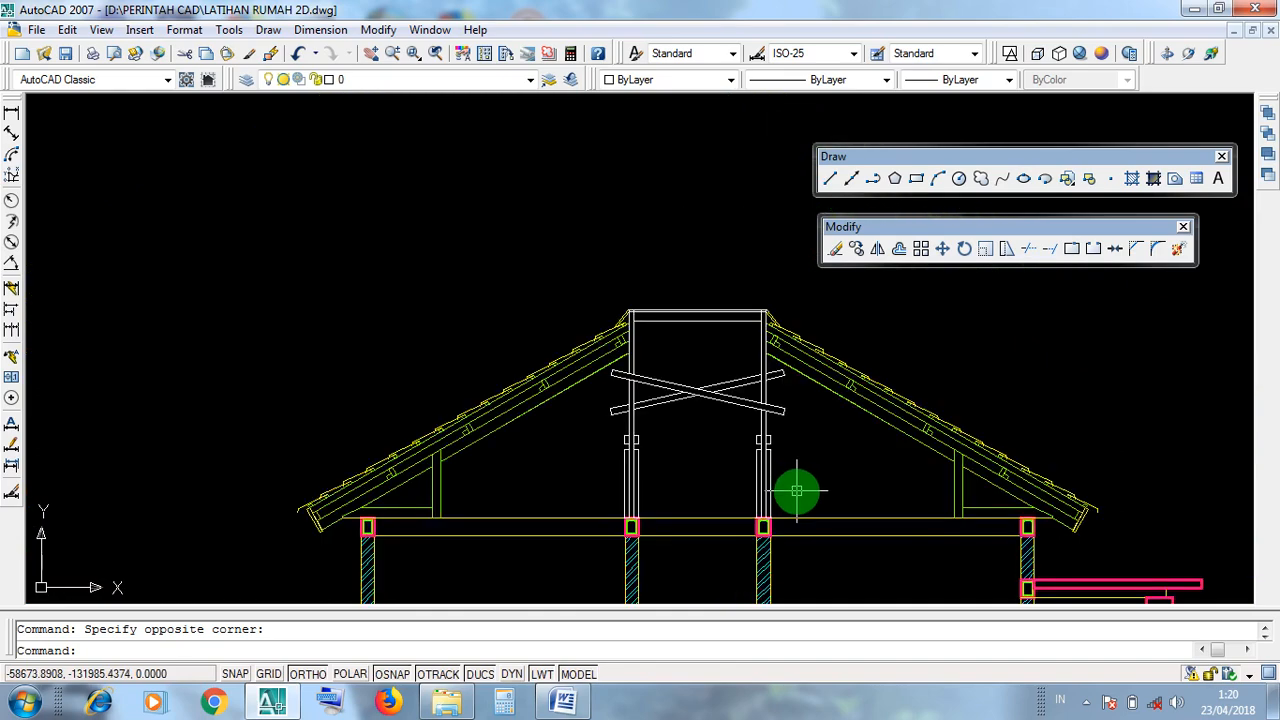
pyautogui.scroll(2, 788, 490)
pyautogui.click(787, 490)
pyautogui.click(427, 302)
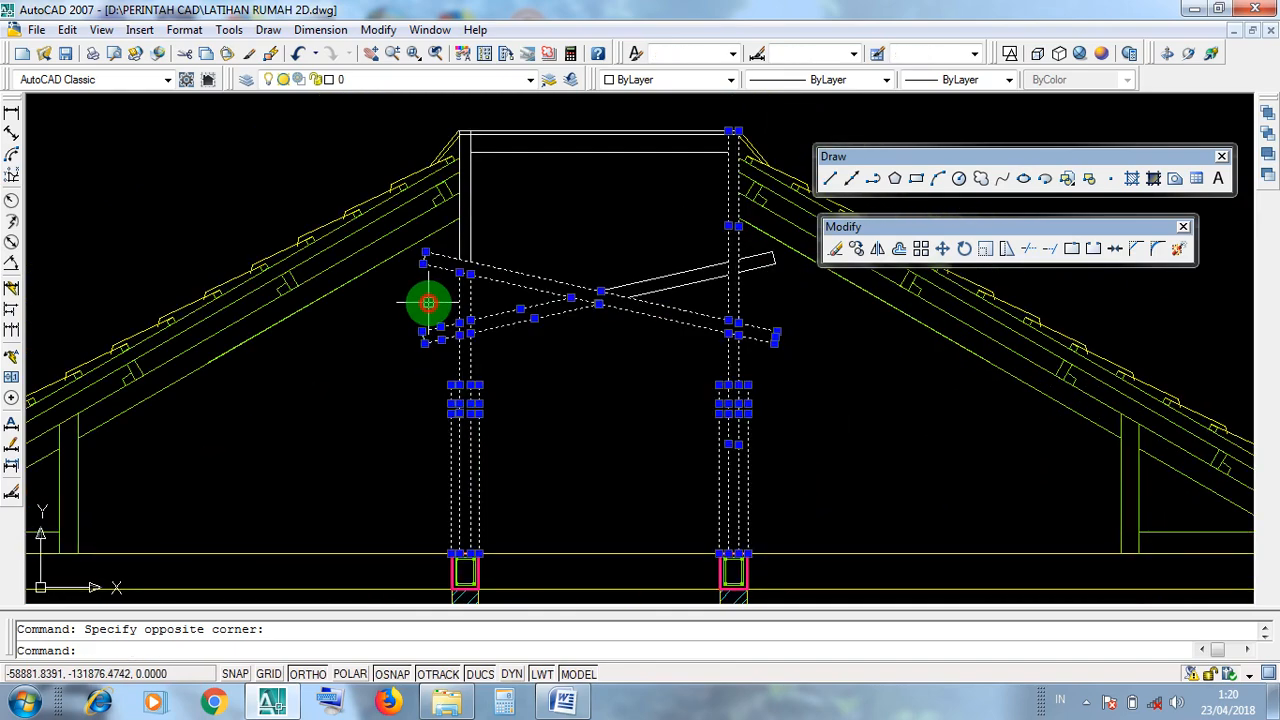
pyautogui.moveTo(651, 334)
pyautogui.mouseDown(button='middle')
pyautogui.moveTo(660, 420)
pyautogui.moveTo(651, 380)
pyautogui.mouseUp(button='middle')
pyautogui.press('Escape')
pyautogui.scroll(-2, 689, 380)
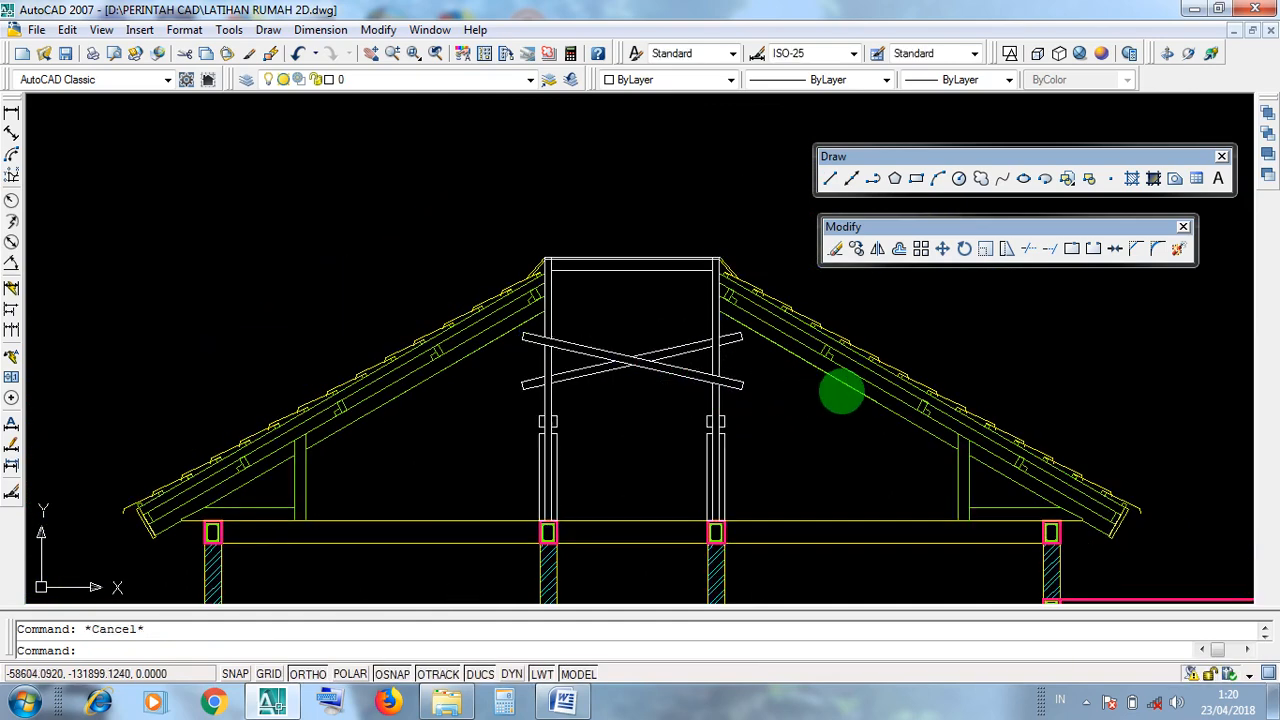
# Step: Highlight the right rafter, its support post and the left rafter to examine the roof sides, and clear the selection
pyautogui.click(859, 374)
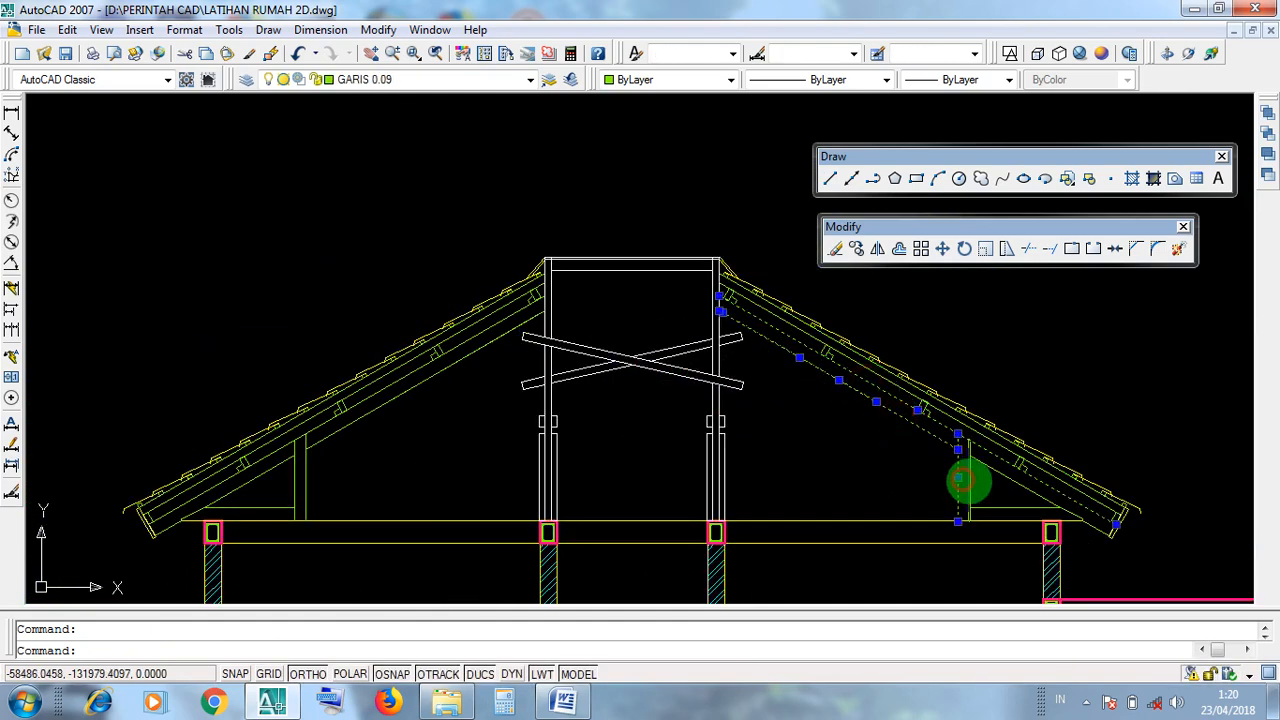
pyautogui.click(388, 385)
pyautogui.press('Escape')
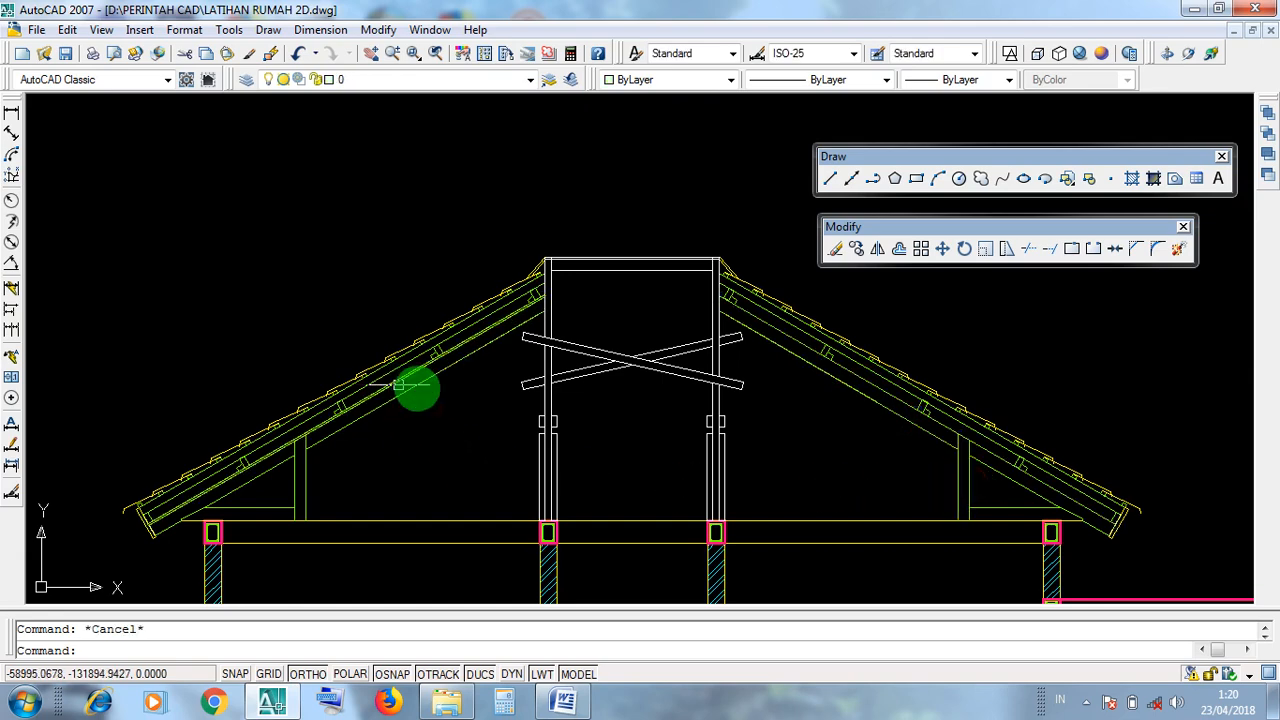
# Step: Highlight the right slope's roof tiles and rafter lines to check which layers they use, and clear the selection
pyautogui.scroll(4, 843, 349)
pyautogui.click(828, 452)
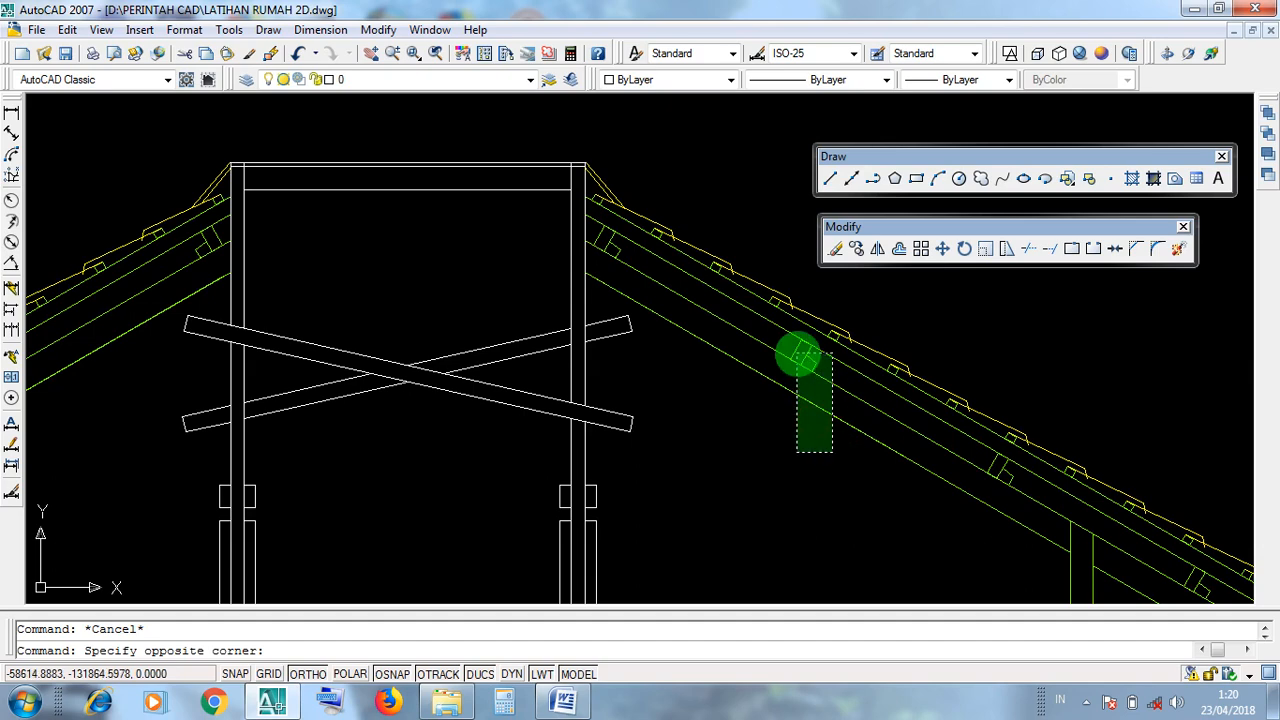
pyautogui.click(794, 360)
pyautogui.press('Escape')
pyautogui.click(865, 350)
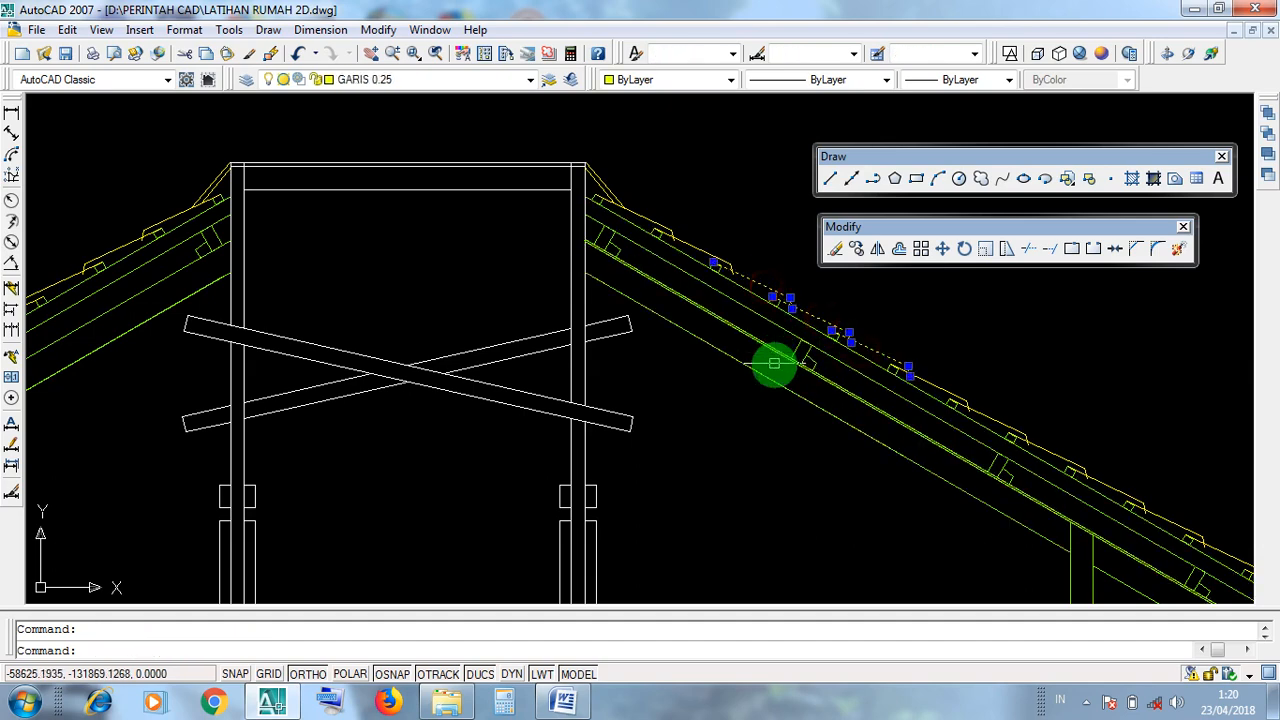
pyautogui.press('Escape')
pyautogui.click(771, 414)
pyautogui.click(750, 315)
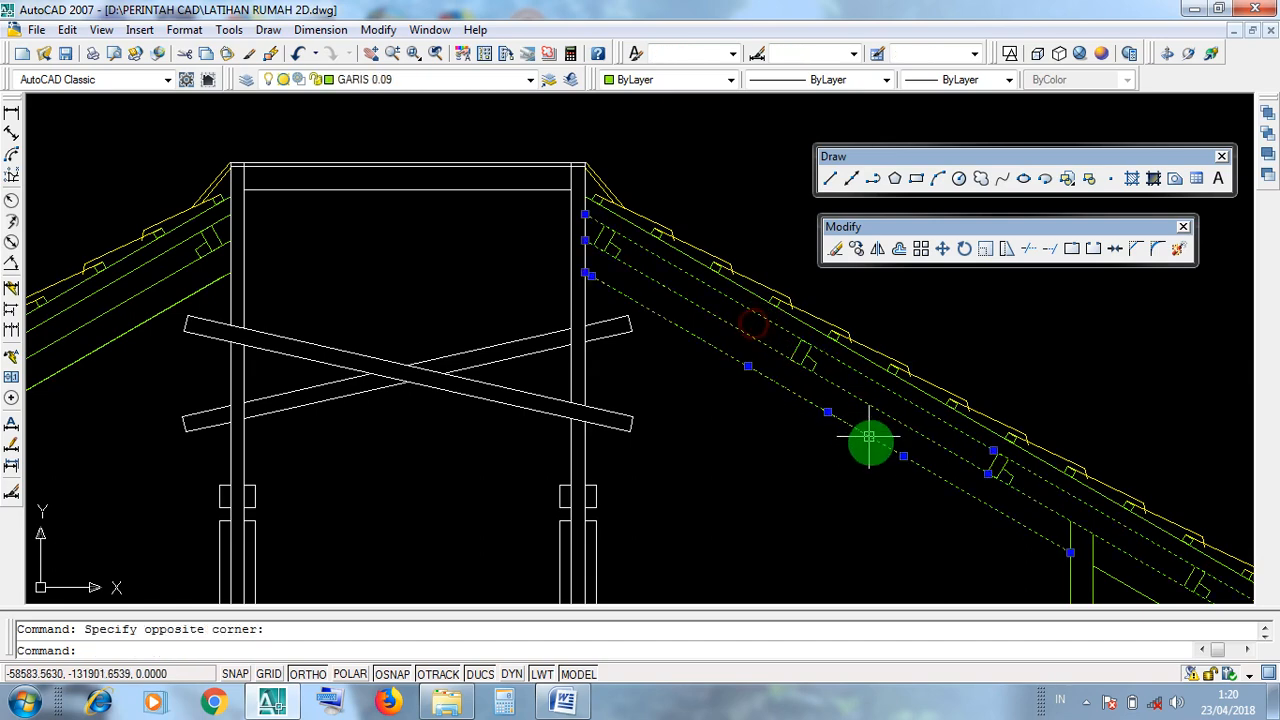
pyautogui.click(871, 480)
pyautogui.press('Escape')
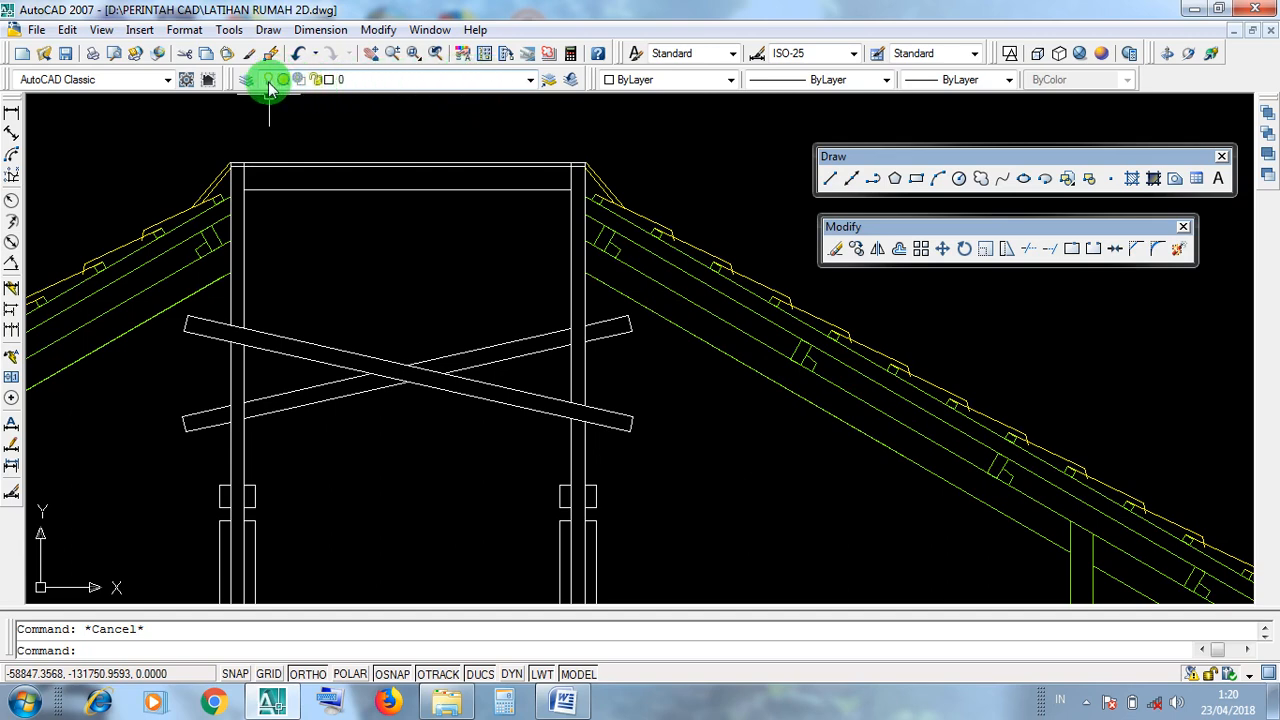
# Step: Look through the layer list, highlight two roof tiles on the right slope to check their layer, and clear the selection
pyautogui.click(531, 81)
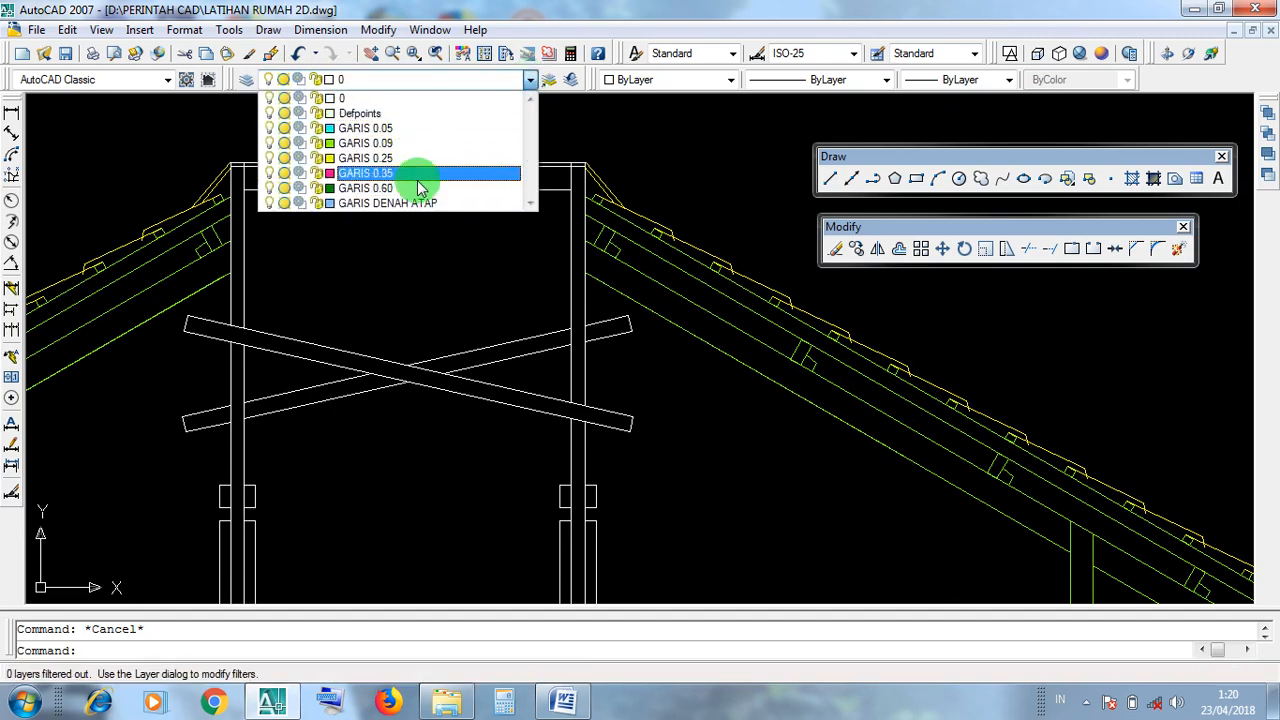
pyautogui.click(429, 271)
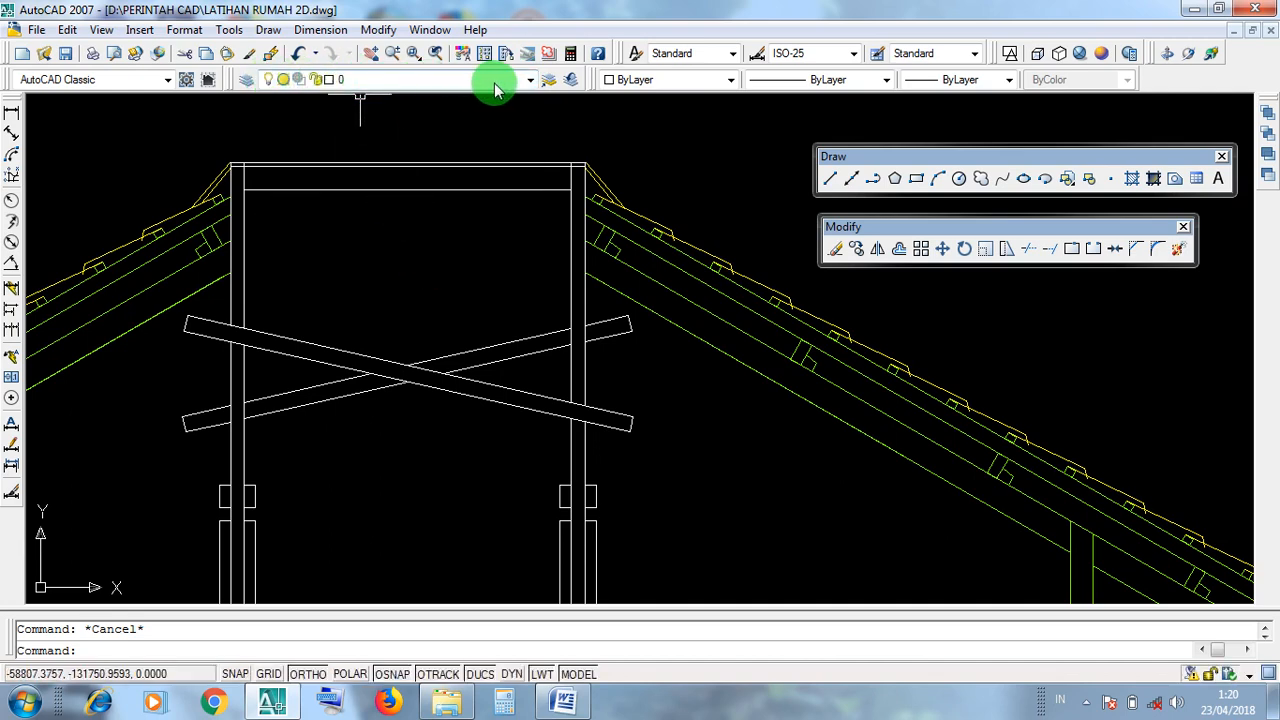
pyautogui.click(830, 384)
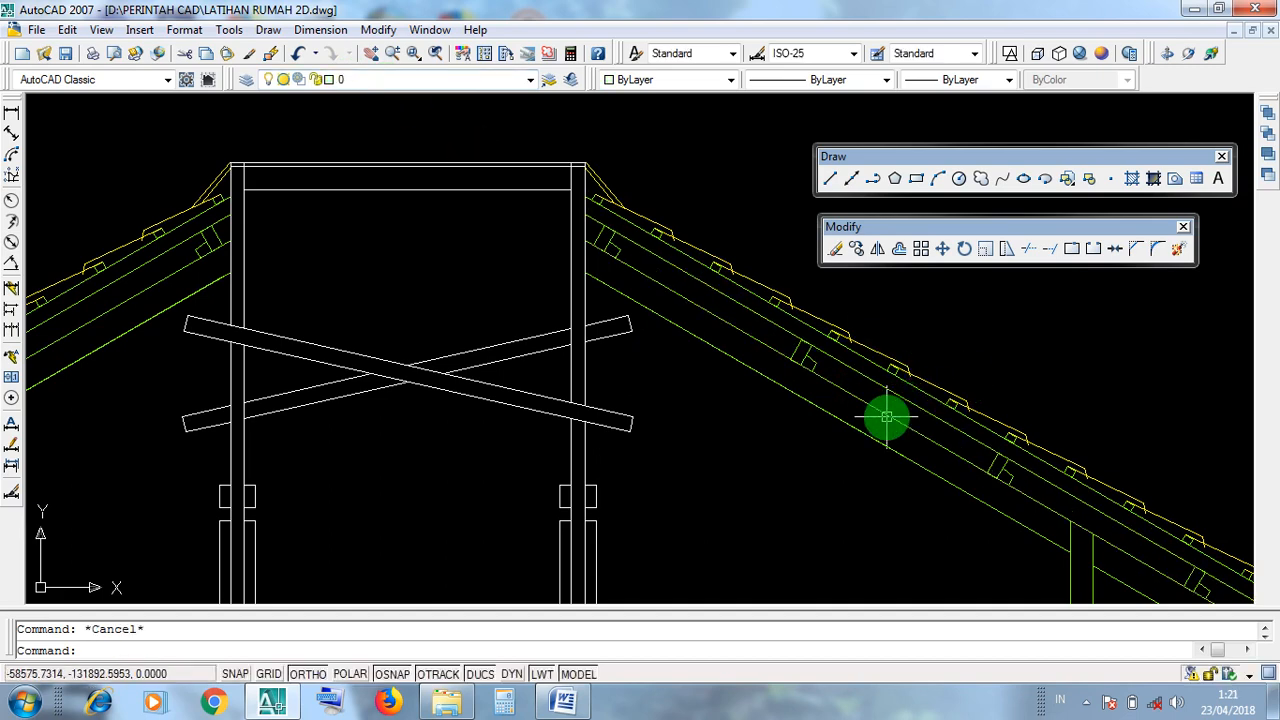
pyautogui.click(932, 381)
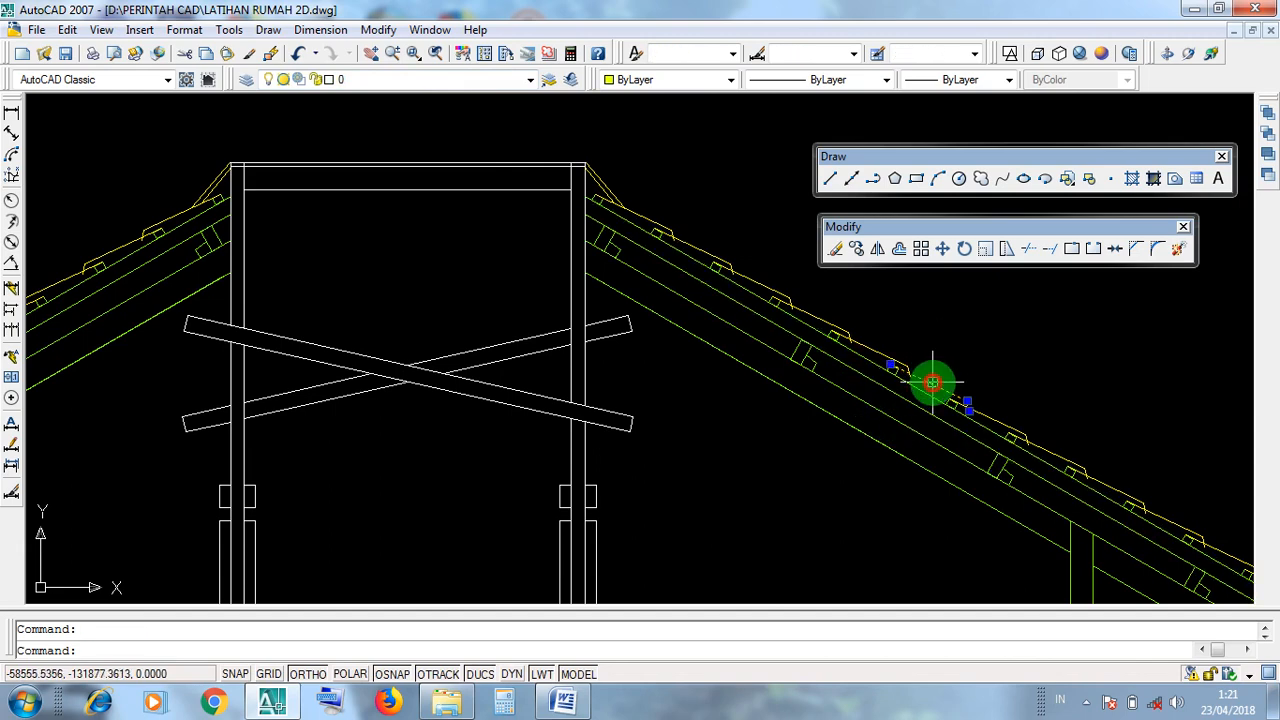
pyautogui.click(884, 354)
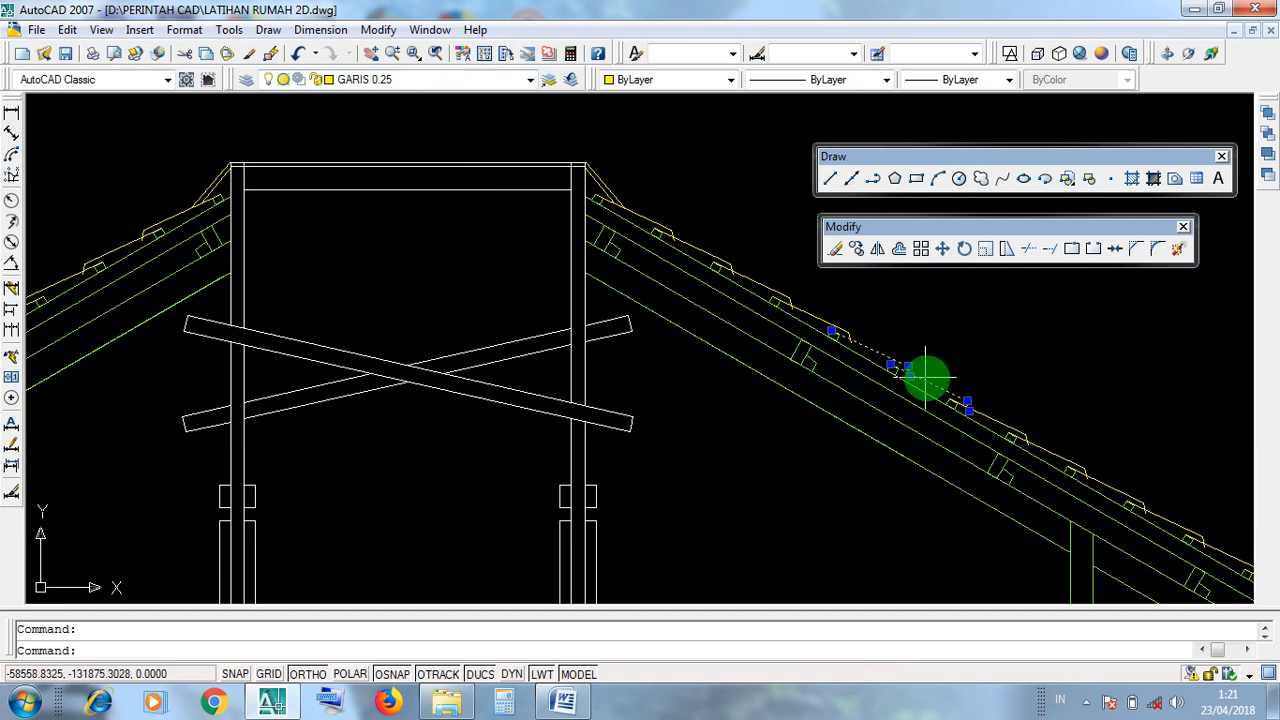
pyautogui.press('Escape')
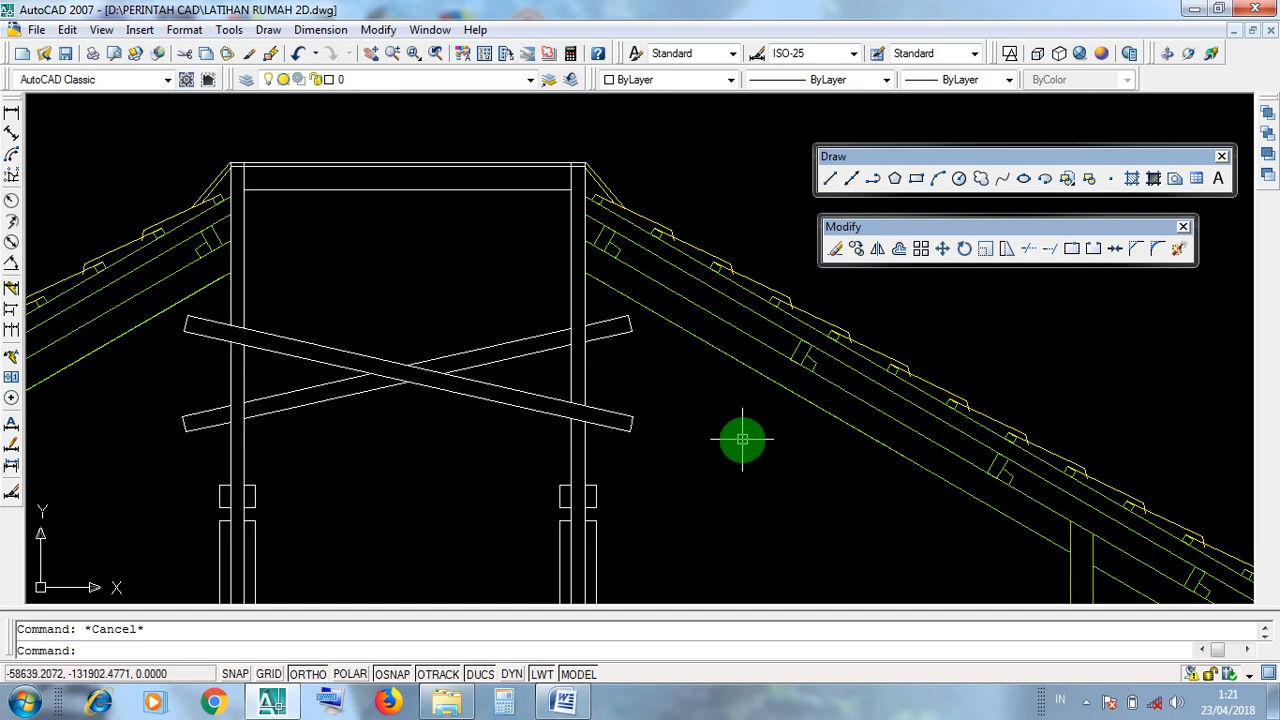
# Step: Select the lower parts of both posts with their clamping pieces, the crossing braces and the left post's upper lines
pyautogui.moveTo(746, 437); pyautogui.dragTo(771, 405, button='middle')
pyautogui.scroll(-2, 771, 404)
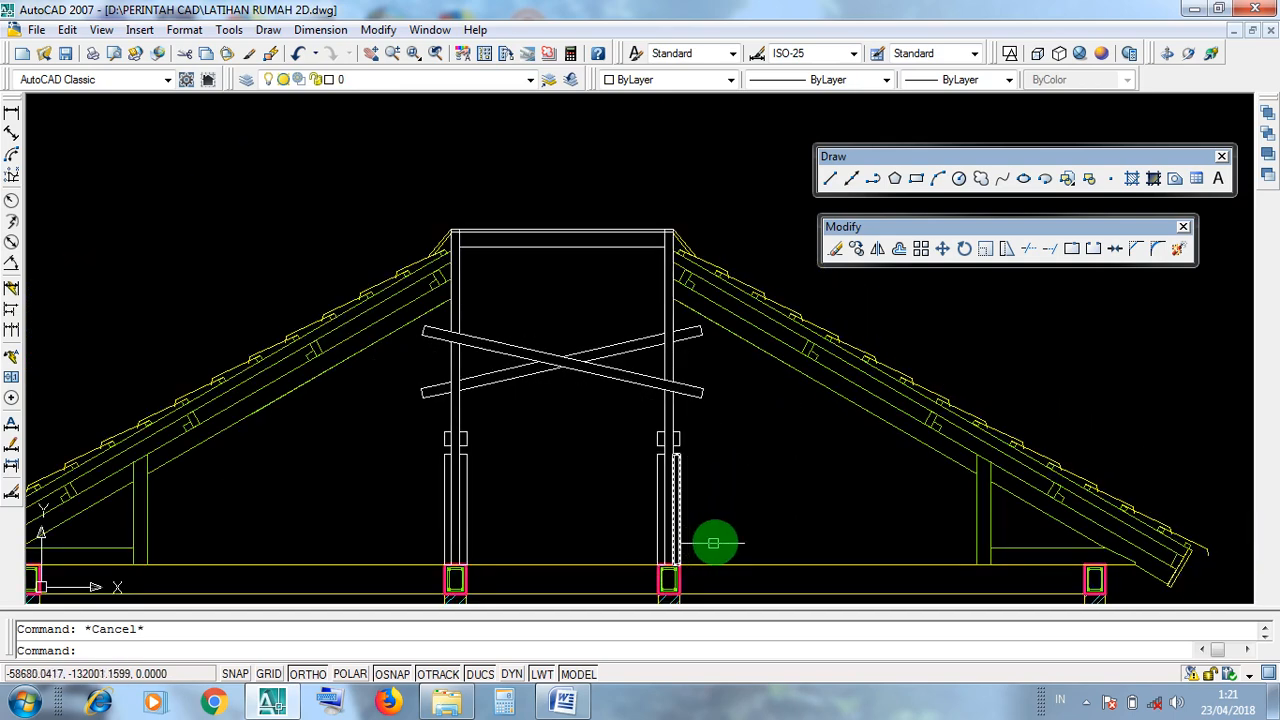
pyautogui.click(722, 535)
pyautogui.click(405, 397)
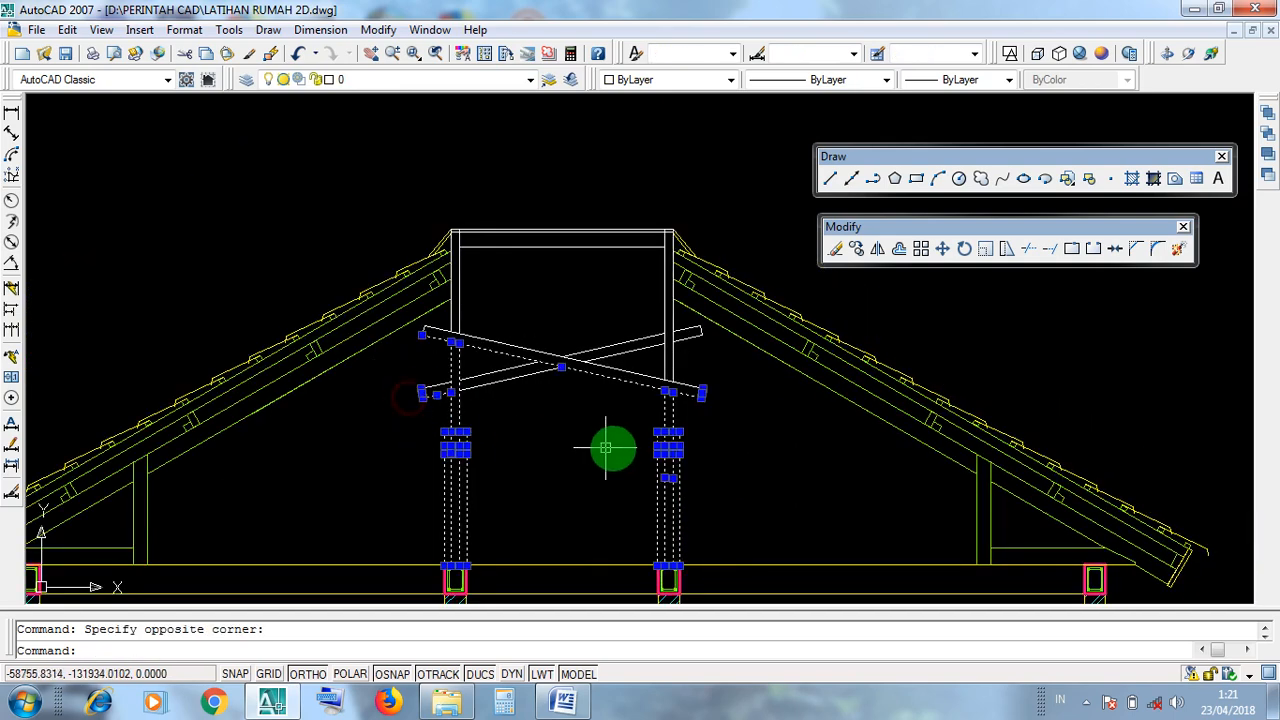
pyautogui.click(609, 446)
pyautogui.click(523, 309)
pyautogui.scroll(2, 471, 384)
pyautogui.click(511, 445)
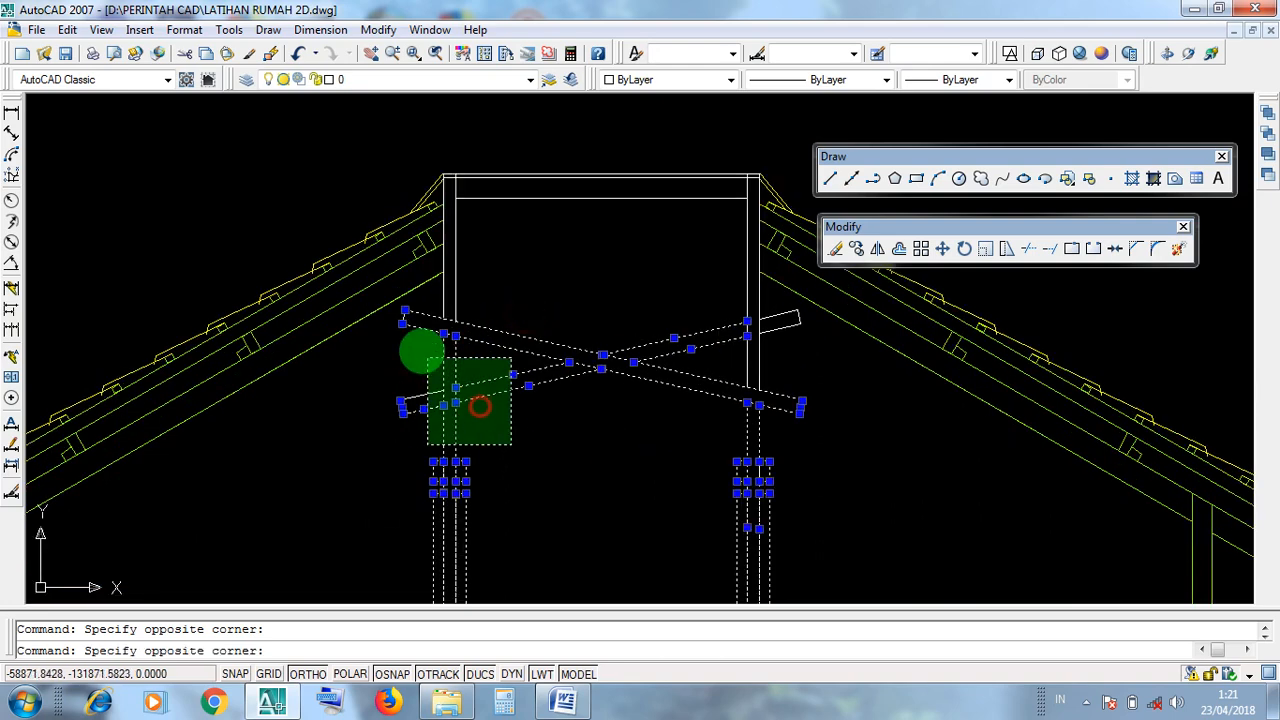
pyautogui.click(391, 313)
# Step: Add the right post's upper lines and the ascending brace's right end to the selection
pyautogui.click(850, 449)
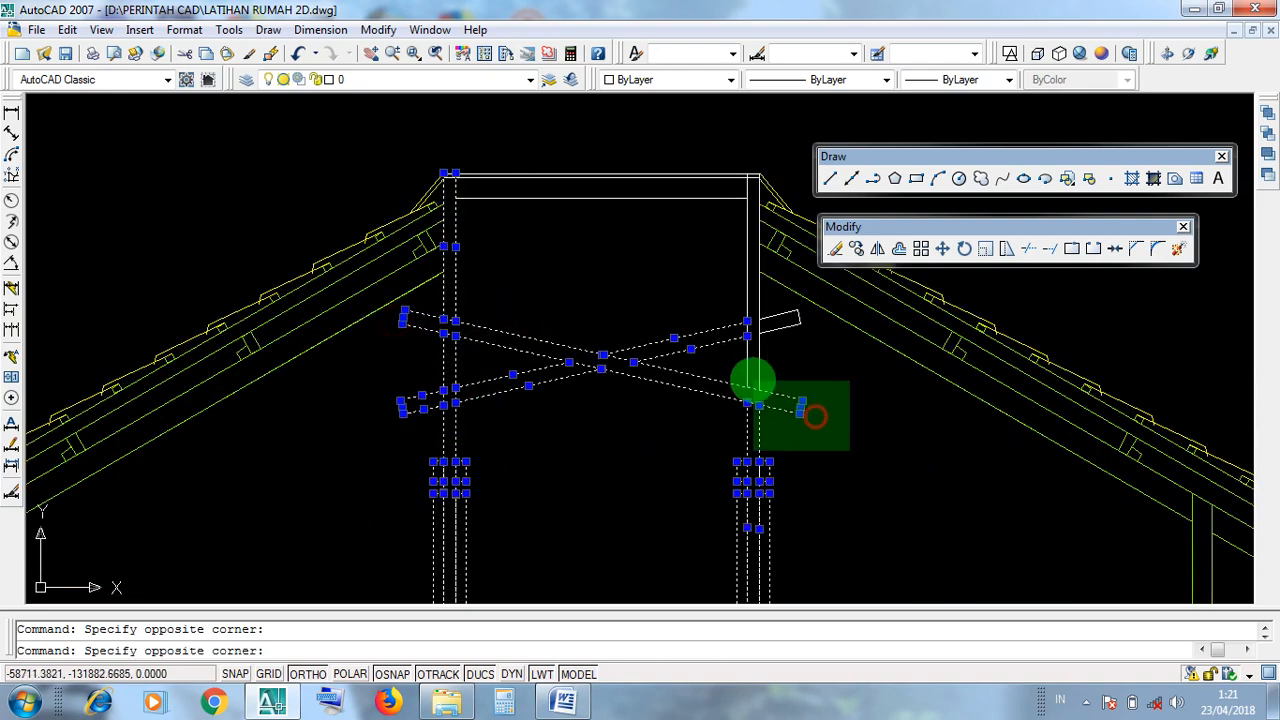
pyautogui.click(725, 368)
pyautogui.scroll(2, 775, 345)
pyautogui.click(853, 366)
pyautogui.click(798, 312)
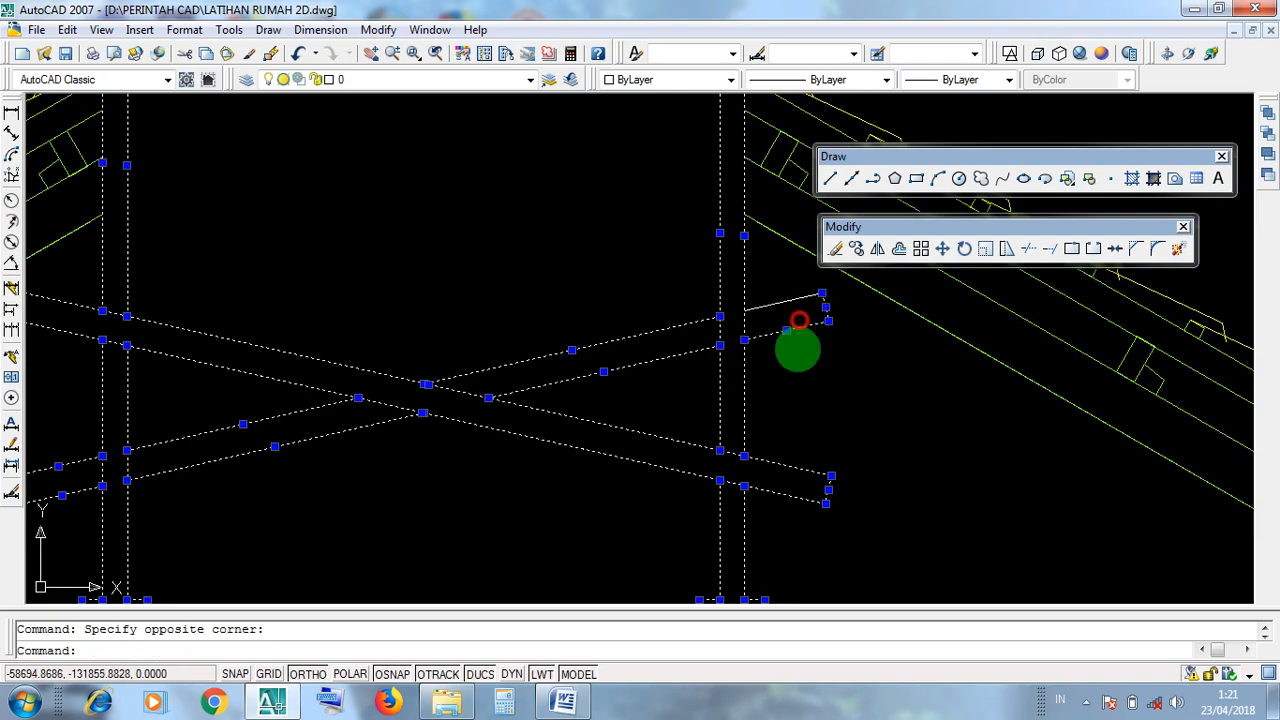
pyautogui.click(783, 380)
pyautogui.click(706, 292)
pyautogui.scroll(-2, 752, 393)
pyautogui.scroll(-2, 752, 393)
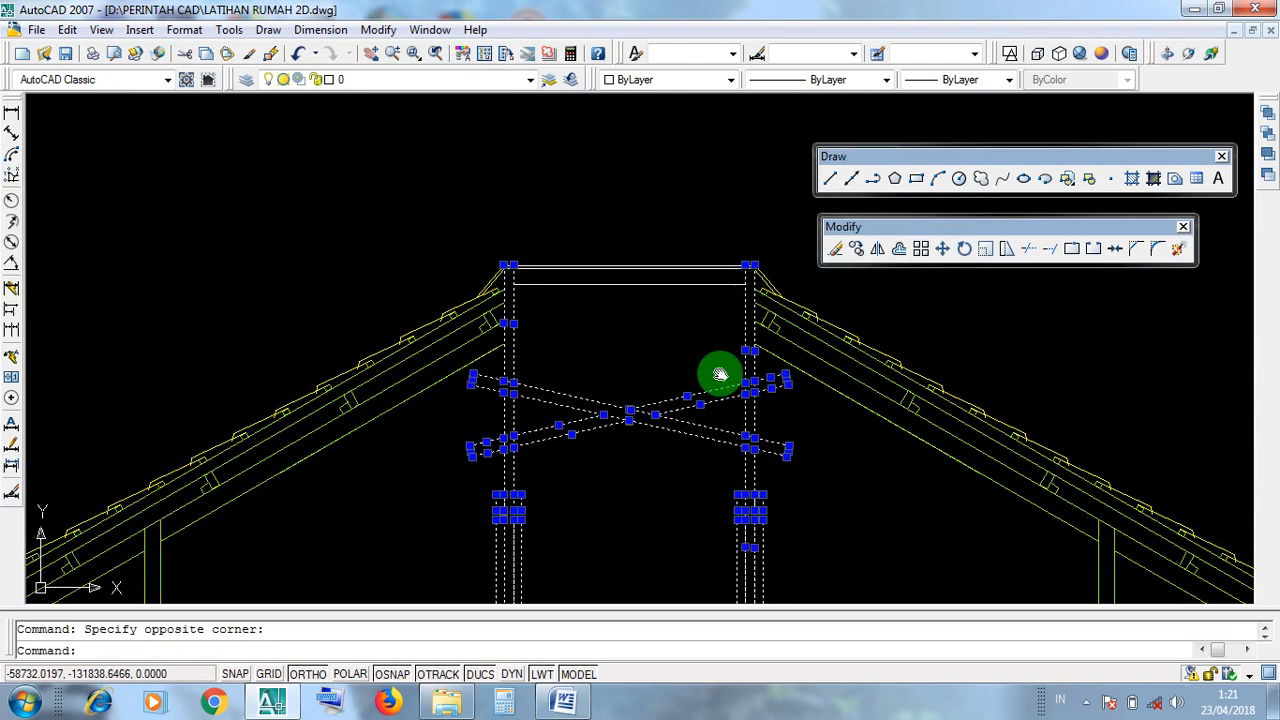
# Step: Add the beam's lower horizontal line between the tops of the two posts to the selection
pyautogui.moveTo(720, 371)
pyautogui.mouseDown(button='middle')
pyautogui.moveTo(743, 343)
pyautogui.moveTo(761, 204)
pyautogui.mouseUp(button='middle')
pyautogui.moveTo(712, 268); pyautogui.dragTo(670, 359, button='middle')
pyautogui.scroll(4, 620, 250)
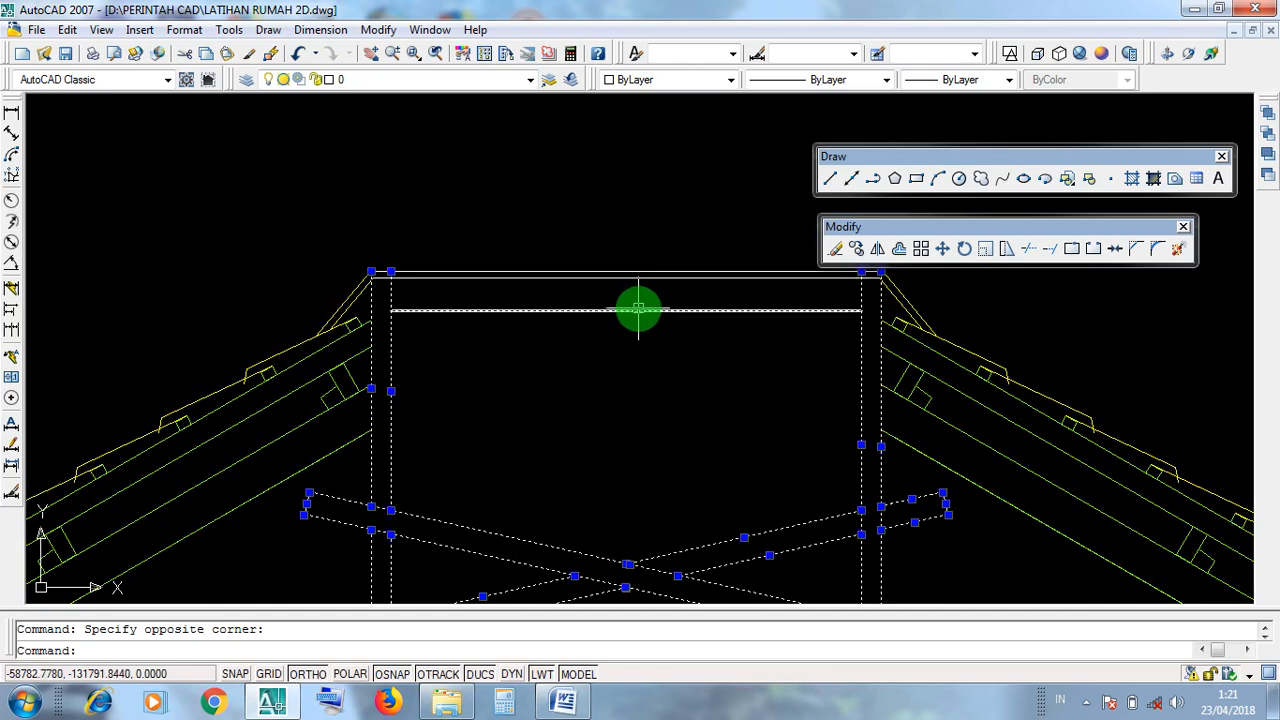
pyautogui.click(638, 309)
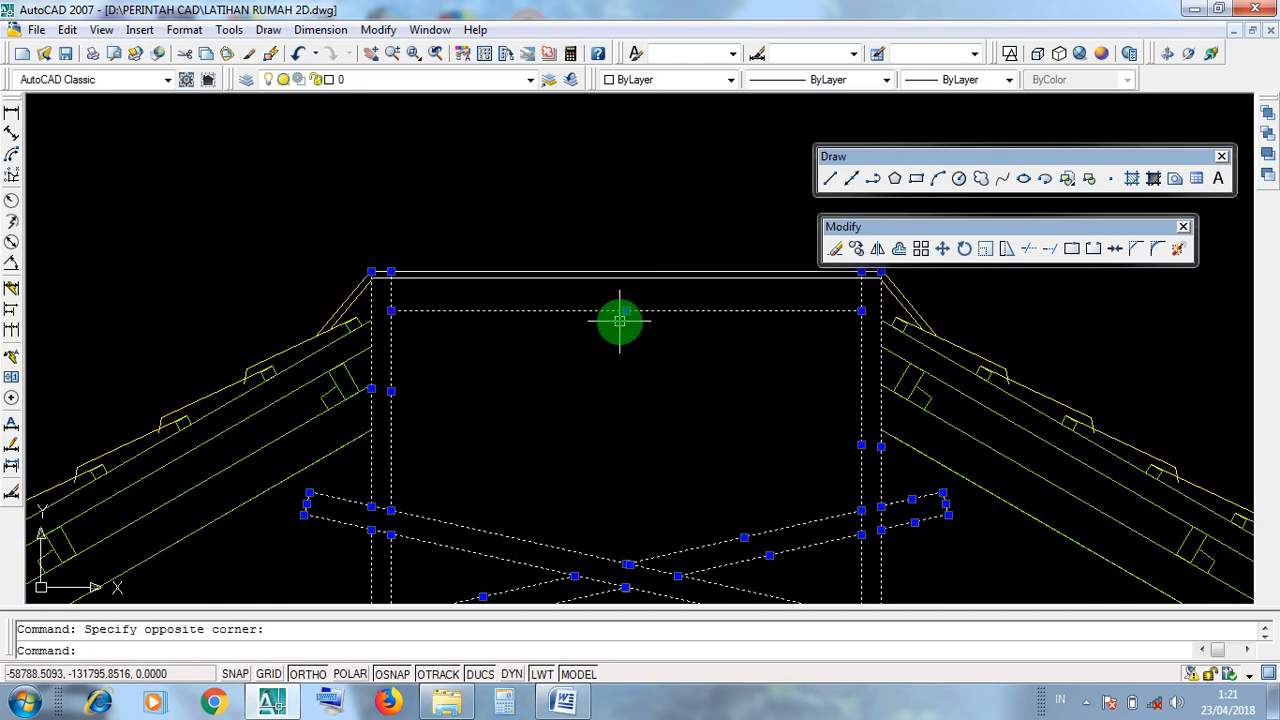
pyautogui.scroll(-4, 620, 320)
pyautogui.moveTo(640, 363); pyautogui.dragTo(608, 271, button='middle')
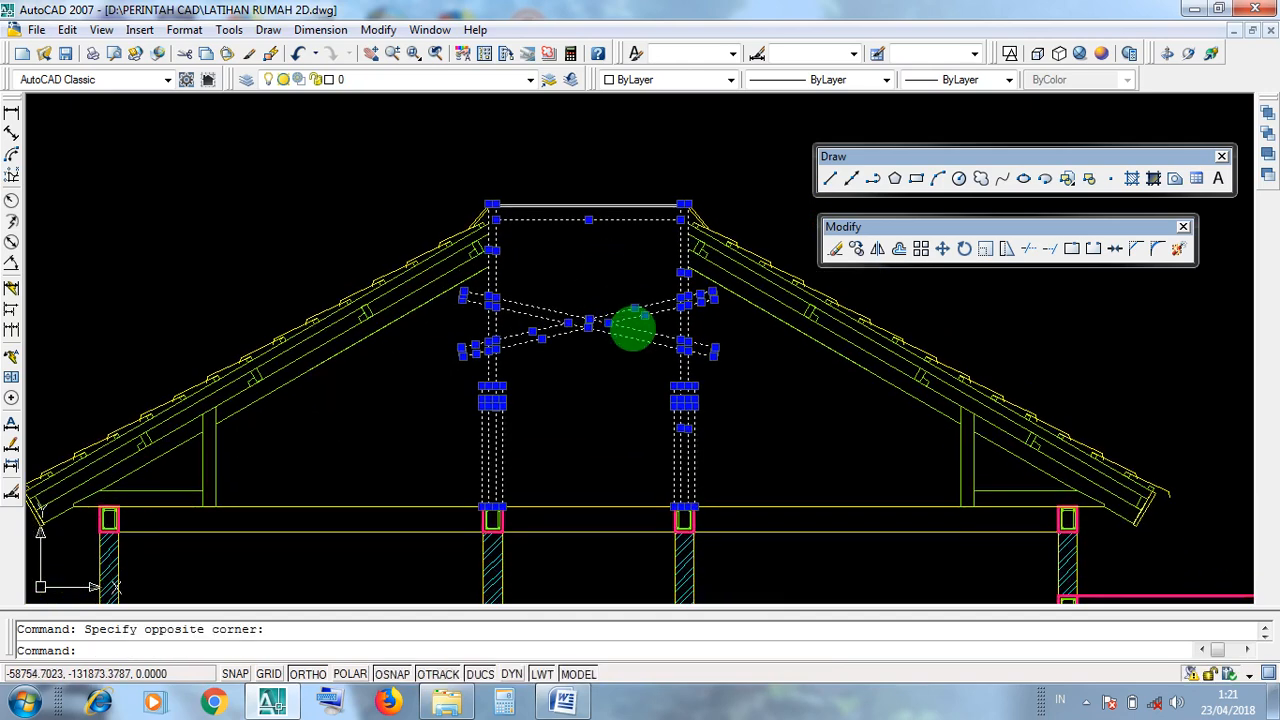
# Step: Sweep selection windows over the brace ends, the post clamping pieces and the brace crossing to include any missed lines
pyautogui.scroll(2, 632, 328)
pyautogui.click(751, 394)
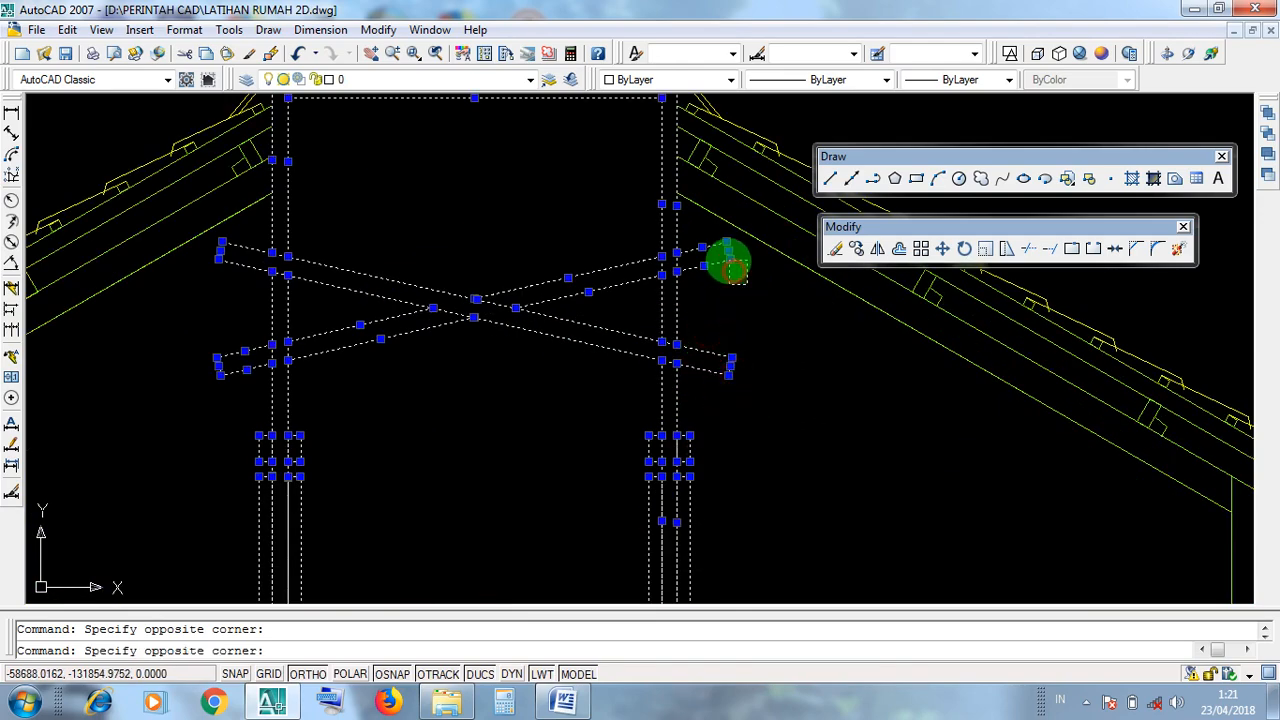
pyautogui.scroll(-2, 680, 350)
pyautogui.click(718, 463)
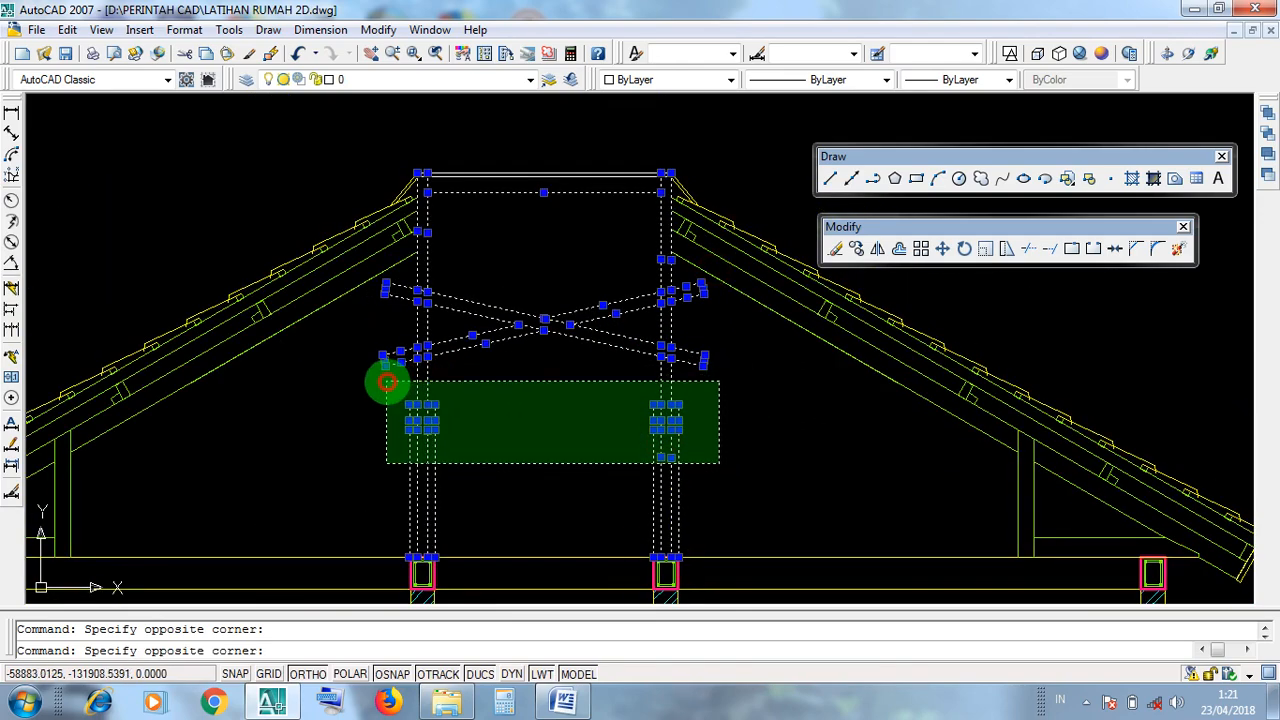
pyautogui.click(387, 382)
pyautogui.moveTo(718, 456)
pyautogui.mouseDown(button='middle')
pyautogui.moveTo(751, 401)
pyautogui.moveTo(772, 441)
pyautogui.mouseUp(button='middle')
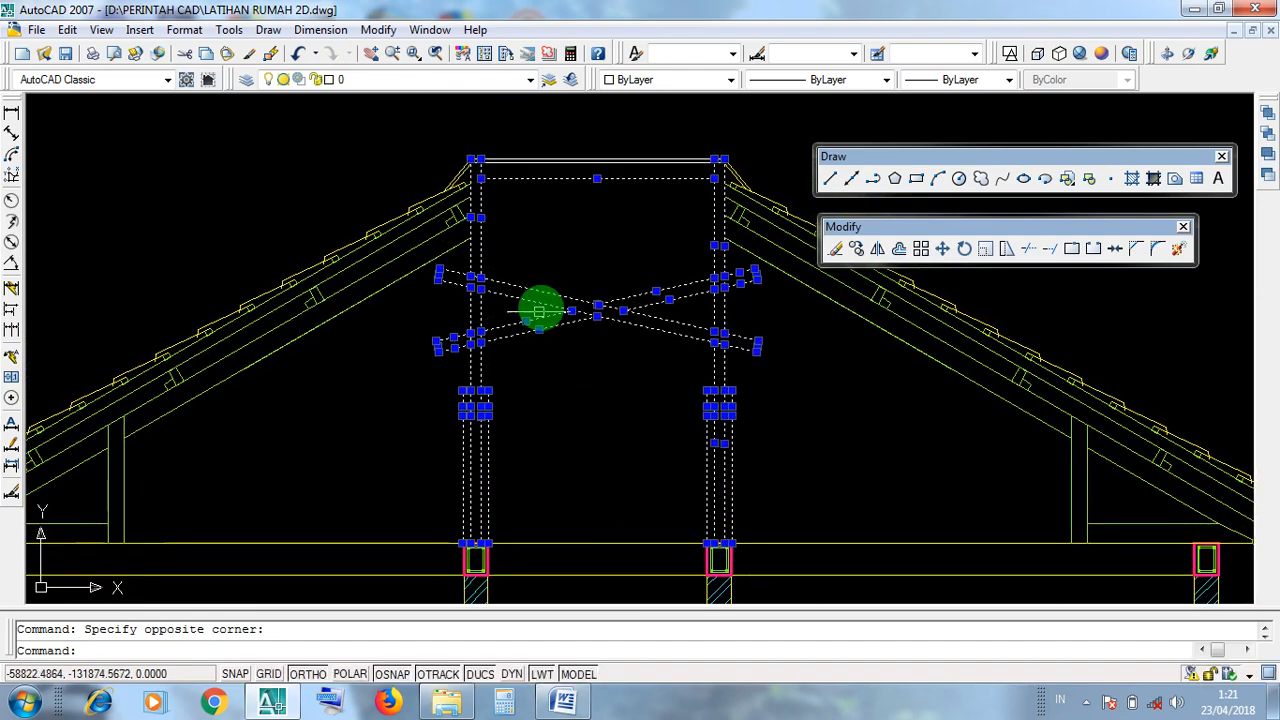
pyautogui.scroll(3, 448, 300)
pyautogui.click(449, 431)
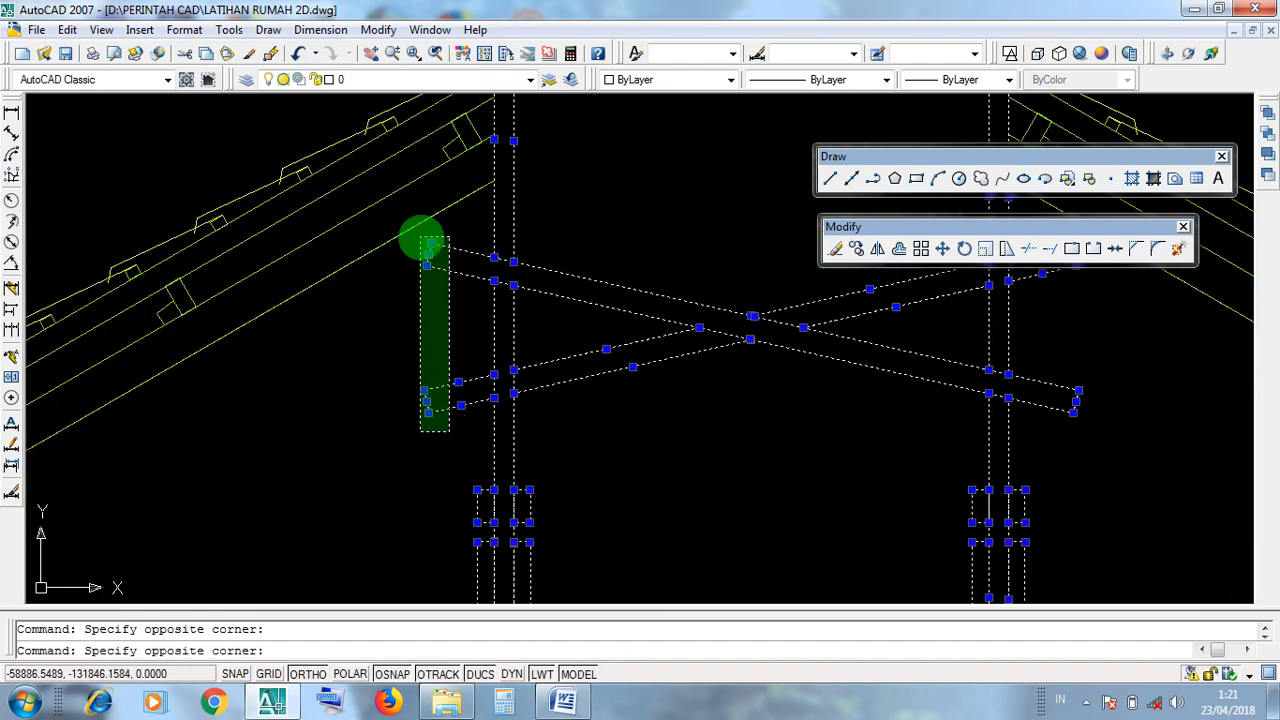
pyautogui.click(420, 238)
pyautogui.scroll(-2, 600, 350)
pyautogui.moveTo(629, 314); pyautogui.dragTo(686, 500, button='middle')
pyautogui.click(690, 497)
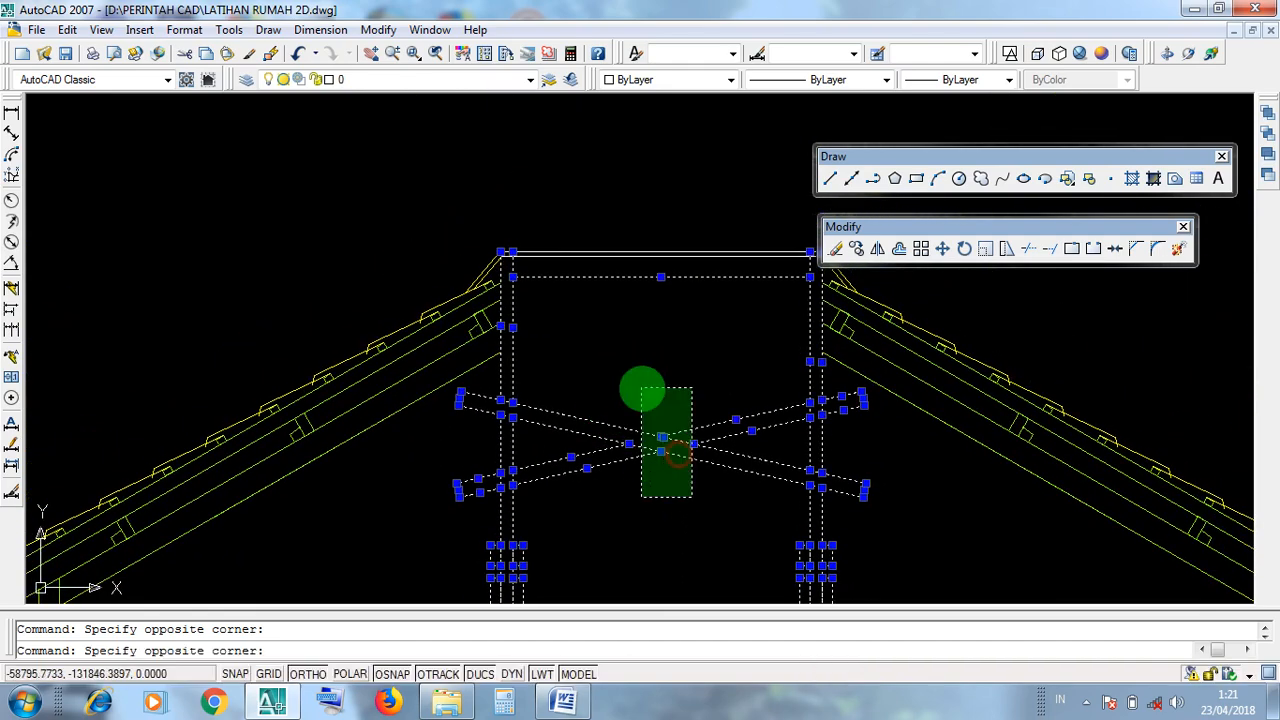
pyautogui.click(641, 389)
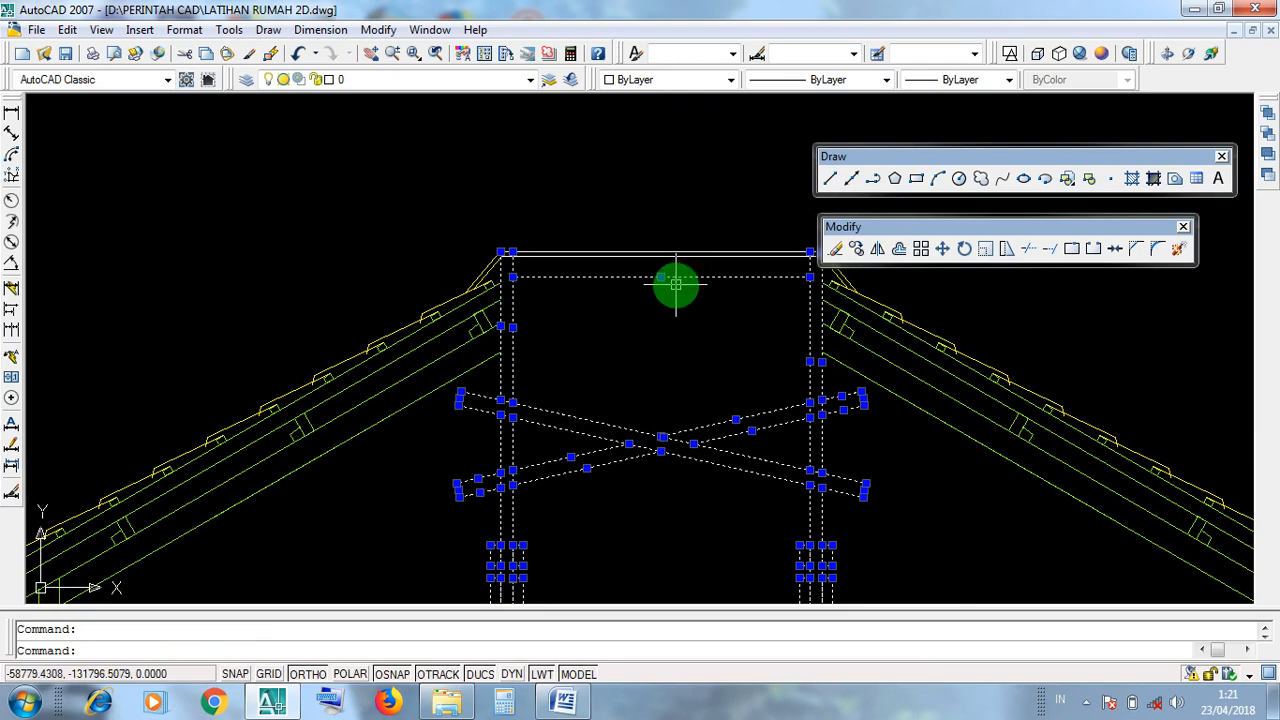
# Step: Assign the selected posts, clamping pieces, braces and lower beam line to layer GARIS 0.09, and clear the selection
pyautogui.click(698, 307)
pyautogui.click(650, 275)
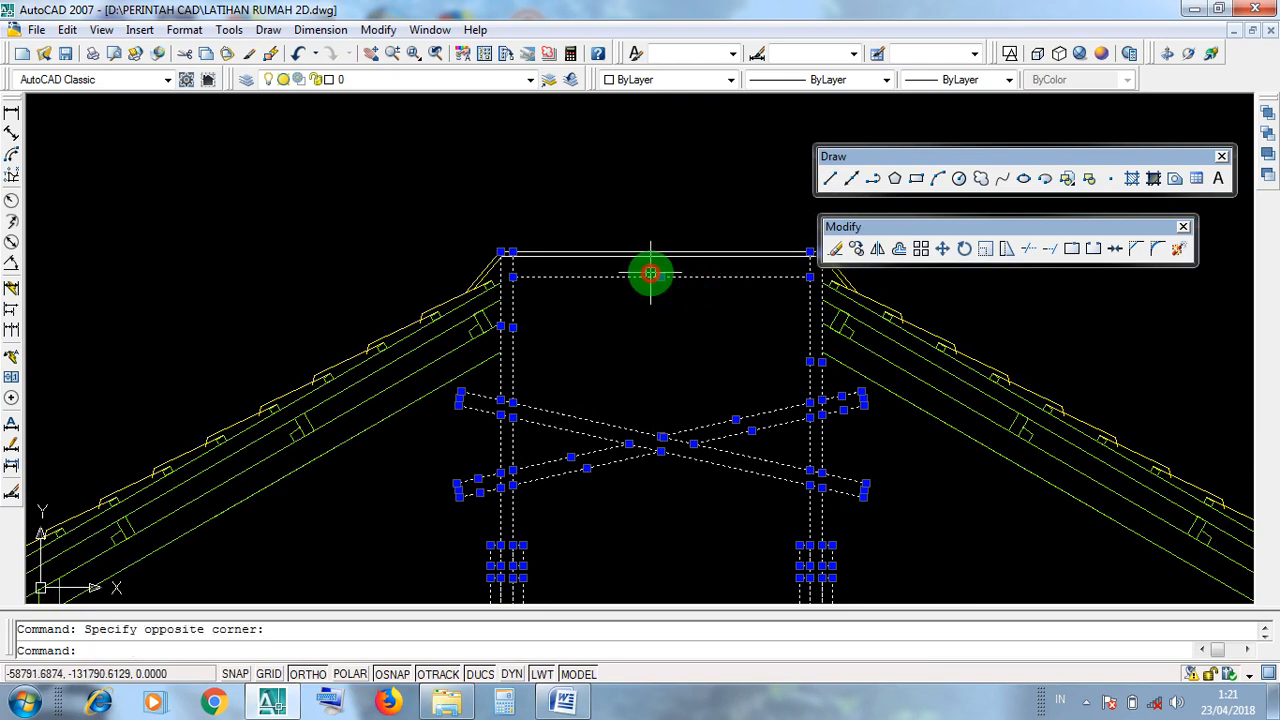
pyautogui.scroll(-2, 680, 328)
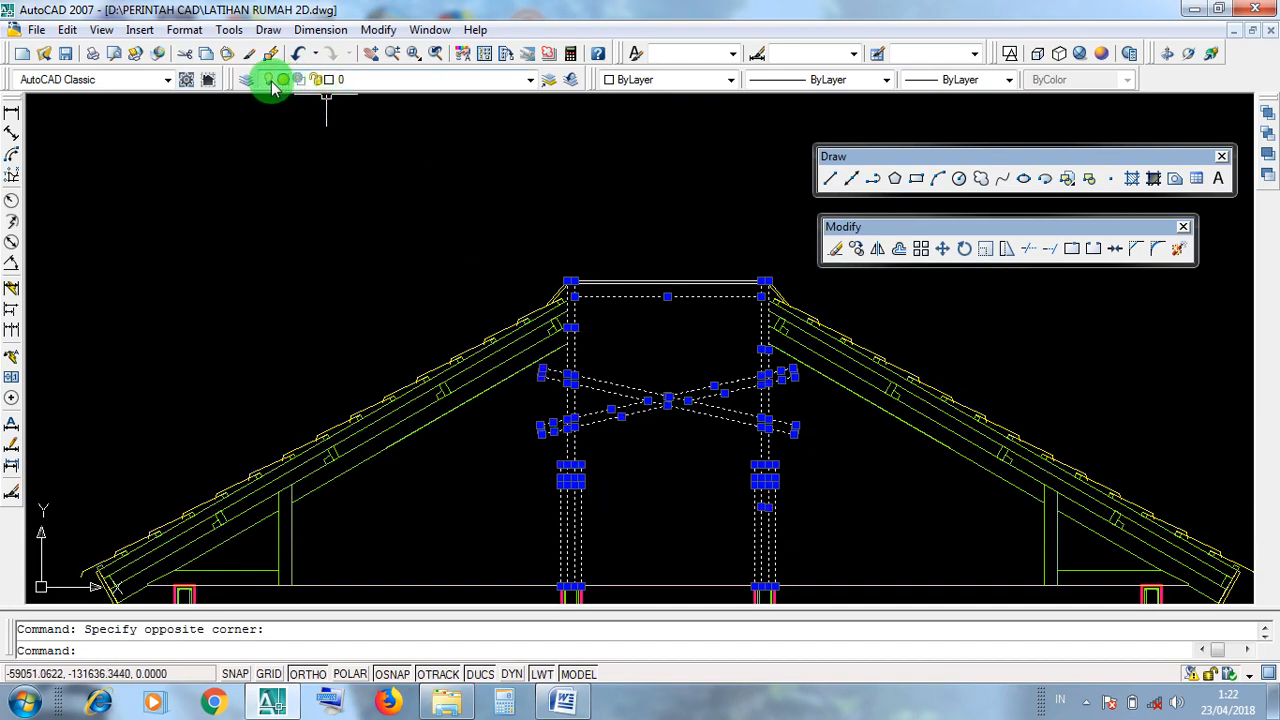
pyautogui.click(531, 82)
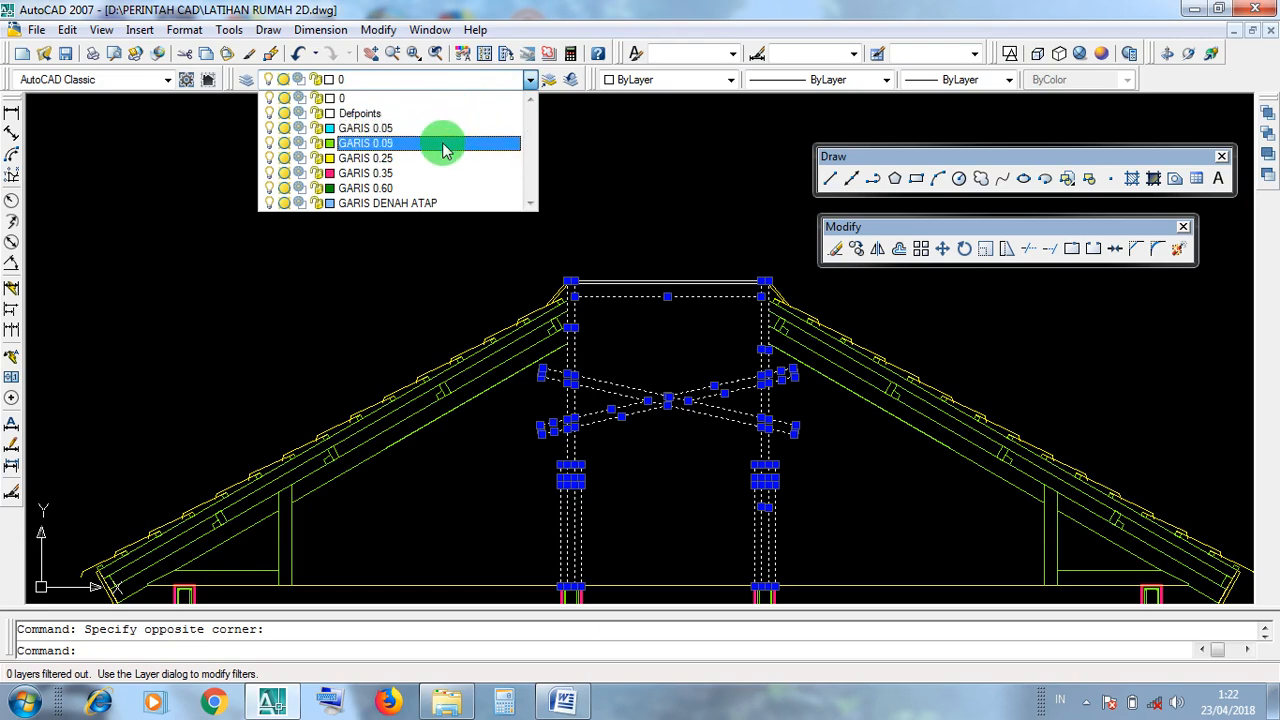
pyautogui.click(383, 148)
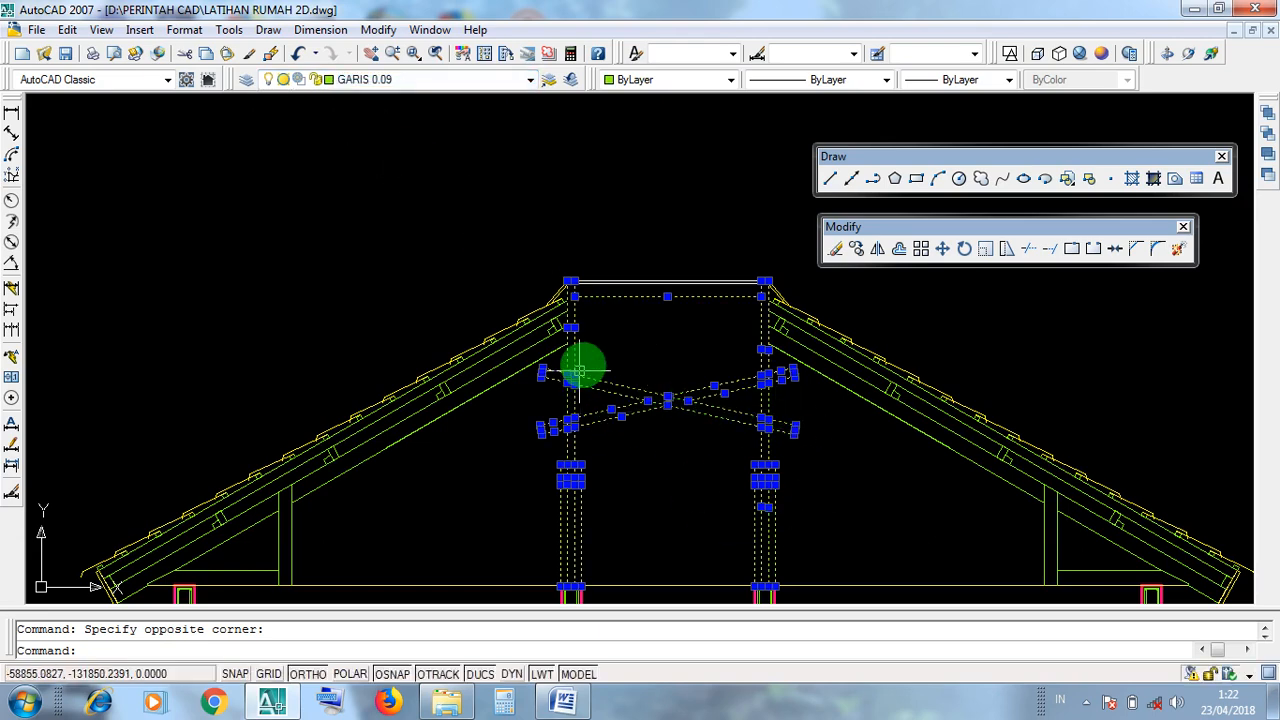
pyautogui.moveTo(857, 451); pyautogui.dragTo(786, 416, button='middle')
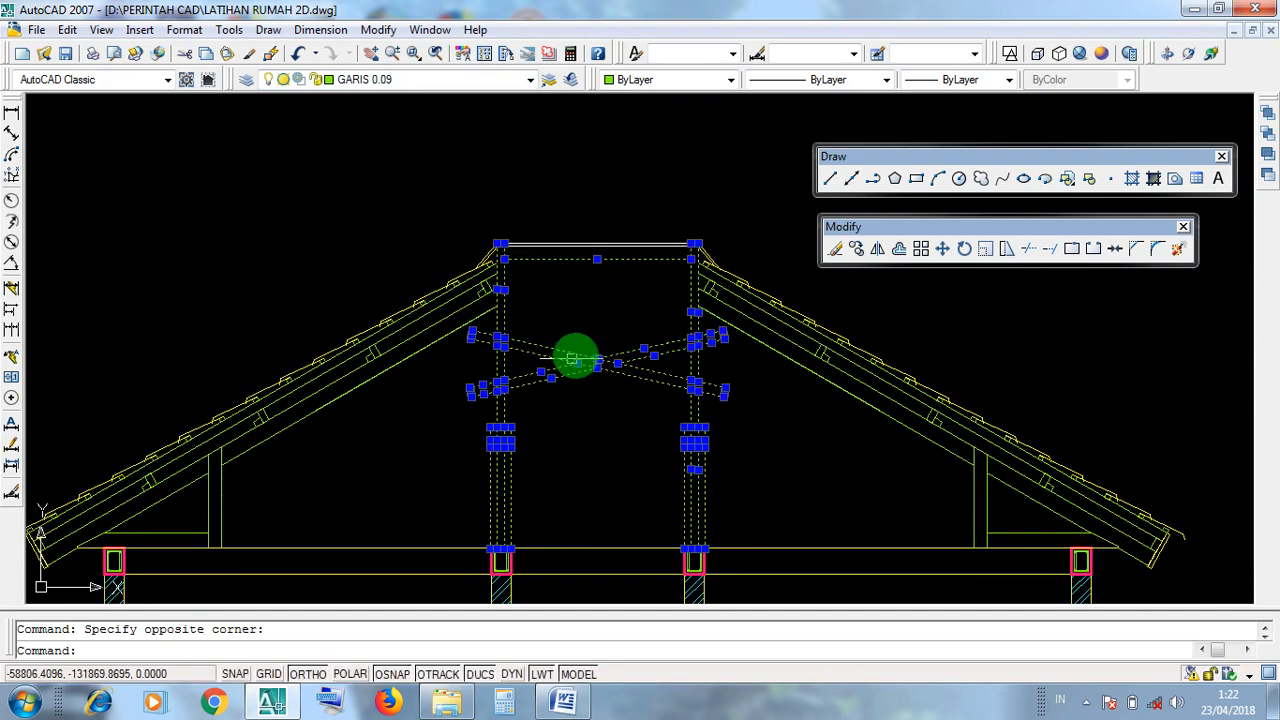
pyautogui.press('Escape')
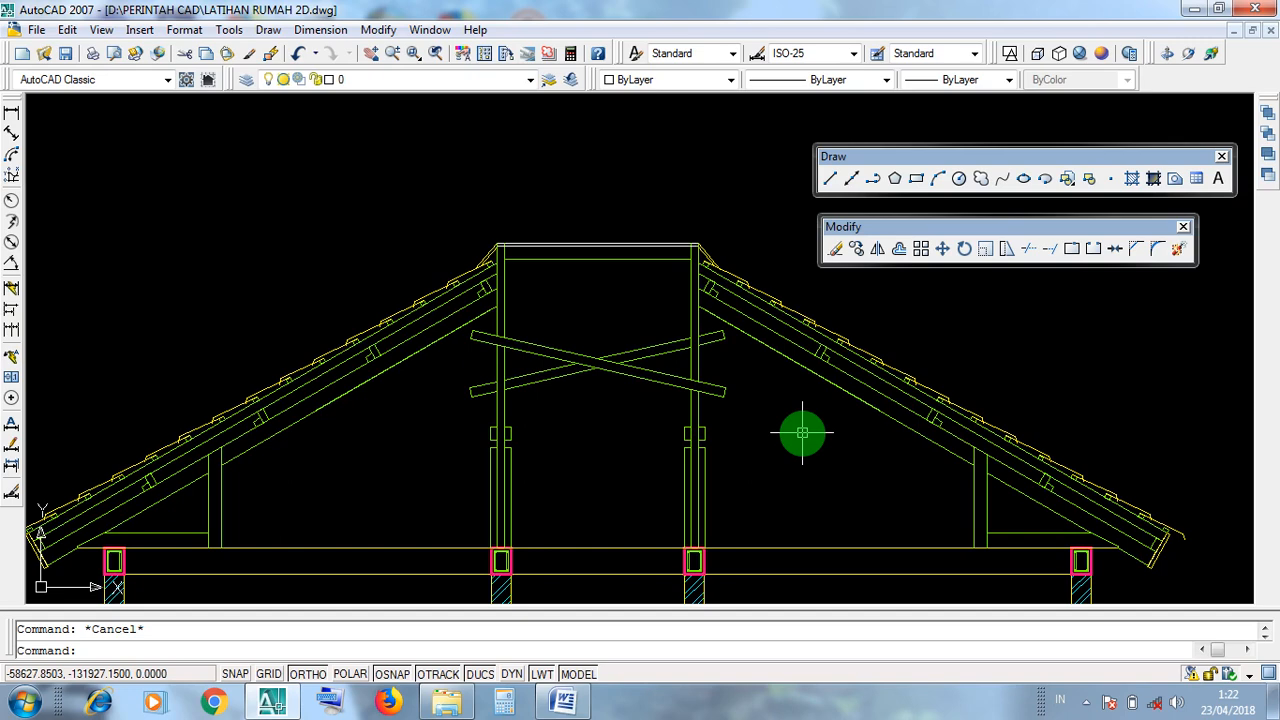
# Step: Select the white horizontal ridge lines at the truss top, including the short end pieces over both posts
pyautogui.scroll(3, 603, 215)
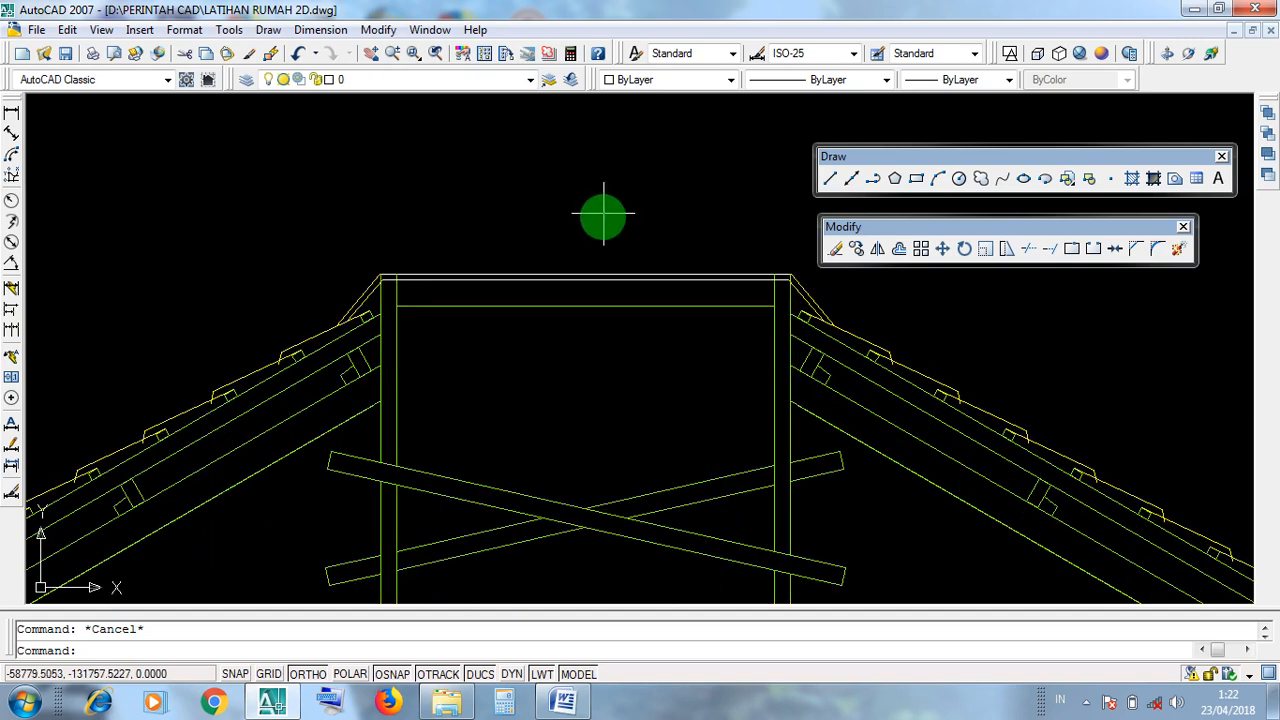
pyautogui.moveTo(603, 215); pyautogui.dragTo(624, 386, button='middle')
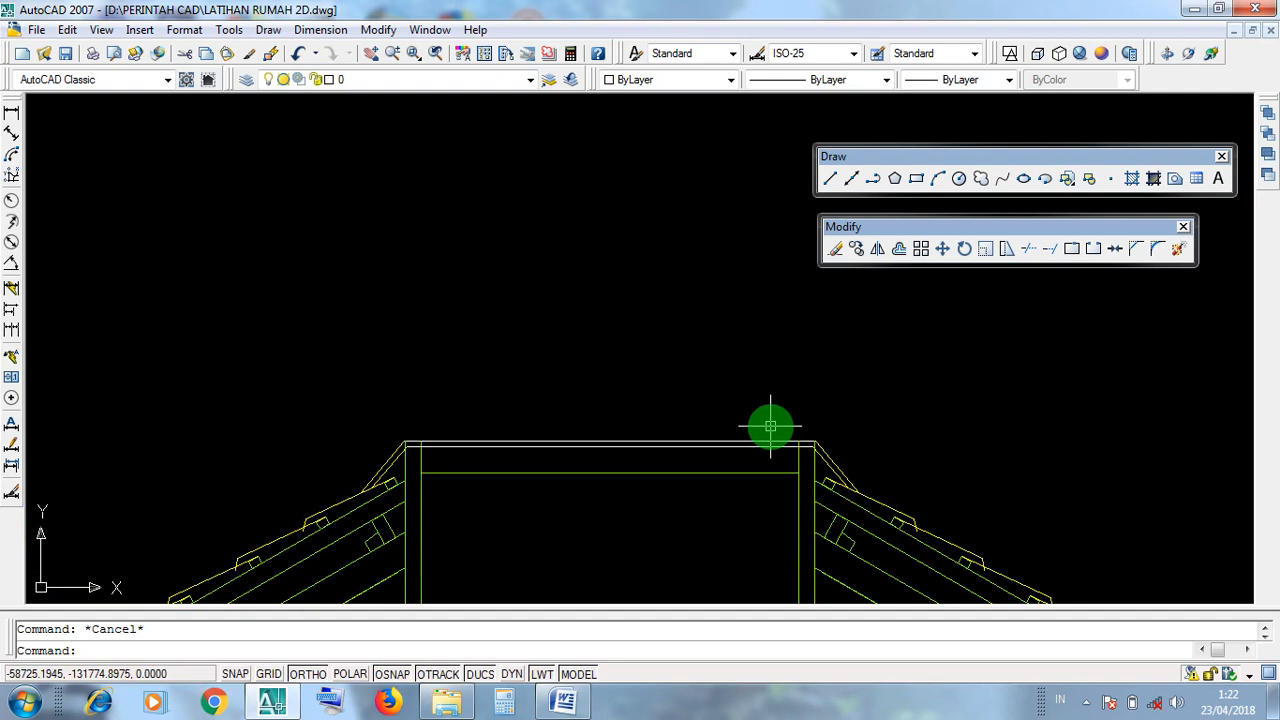
pyautogui.scroll(3, 694, 453)
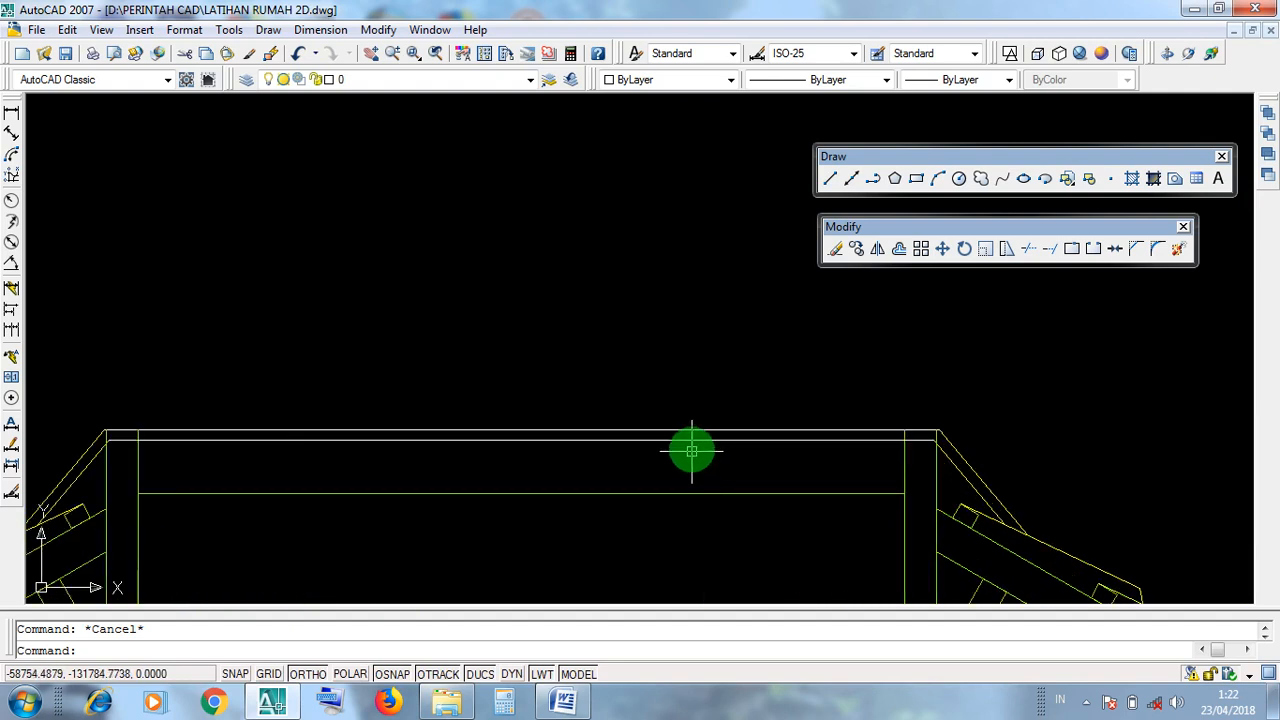
pyautogui.click(689, 433)
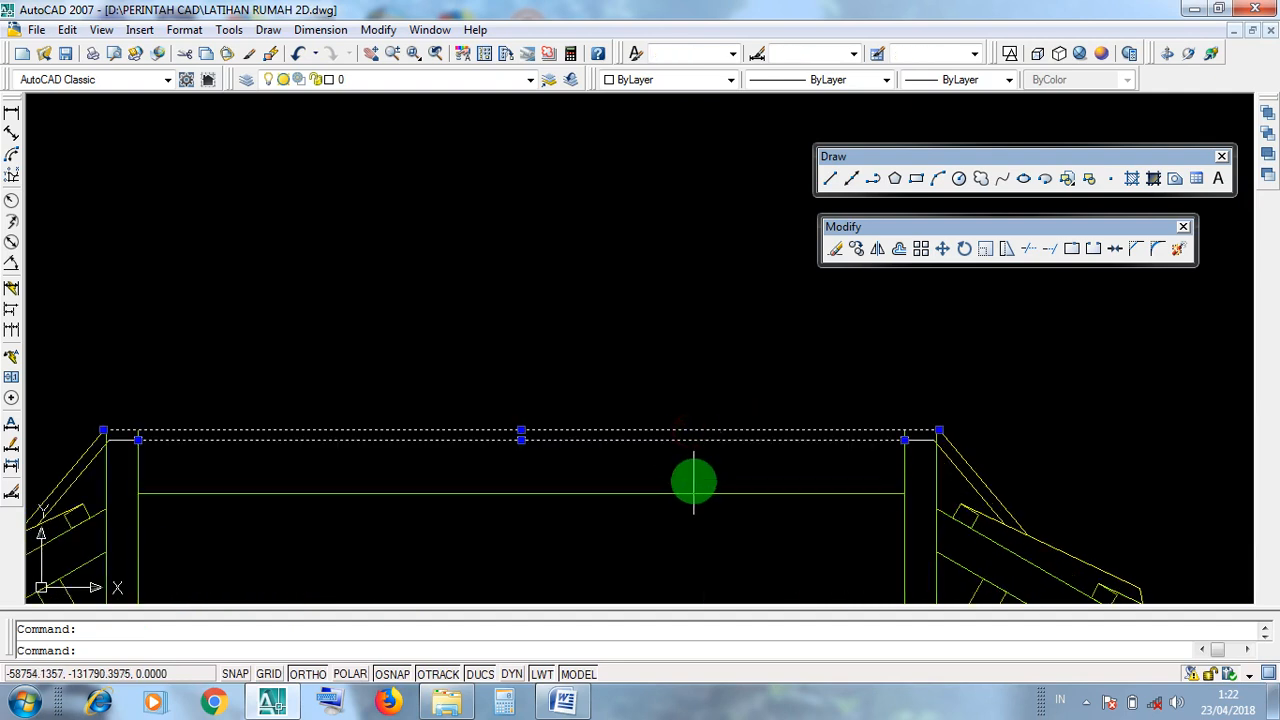
pyautogui.click(698, 463)
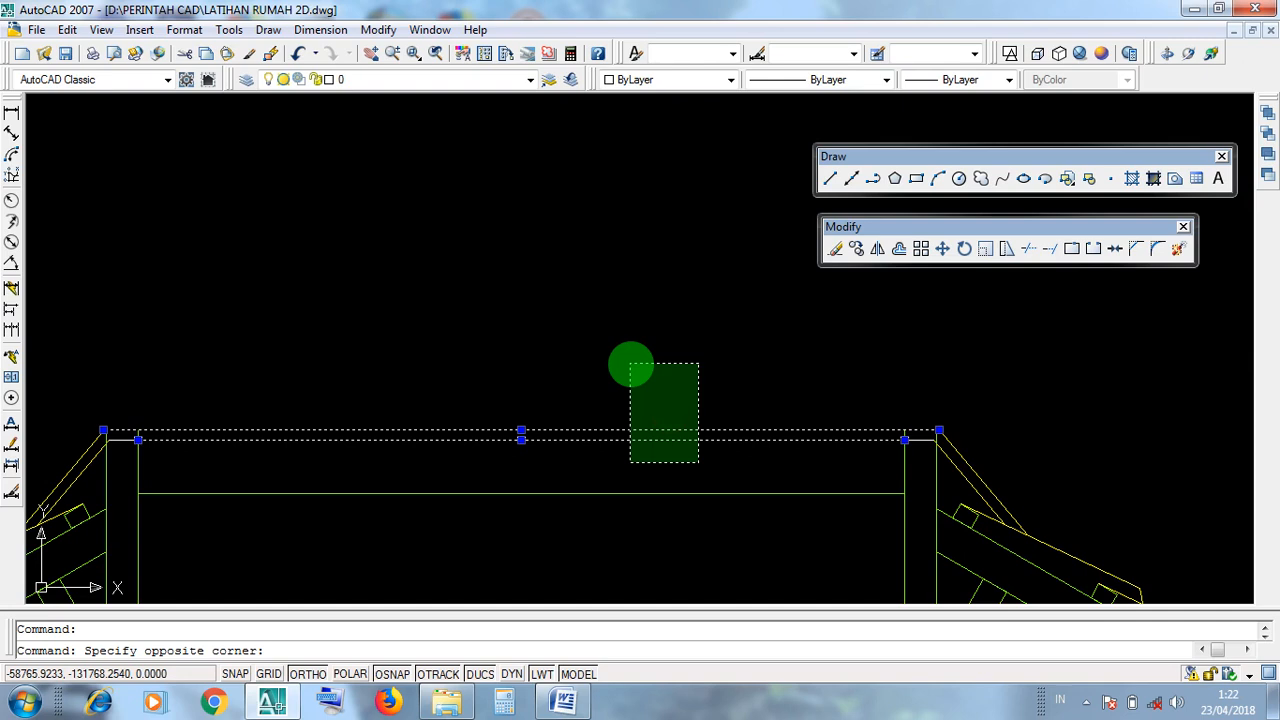
pyautogui.click(630, 364)
pyautogui.click(663, 455)
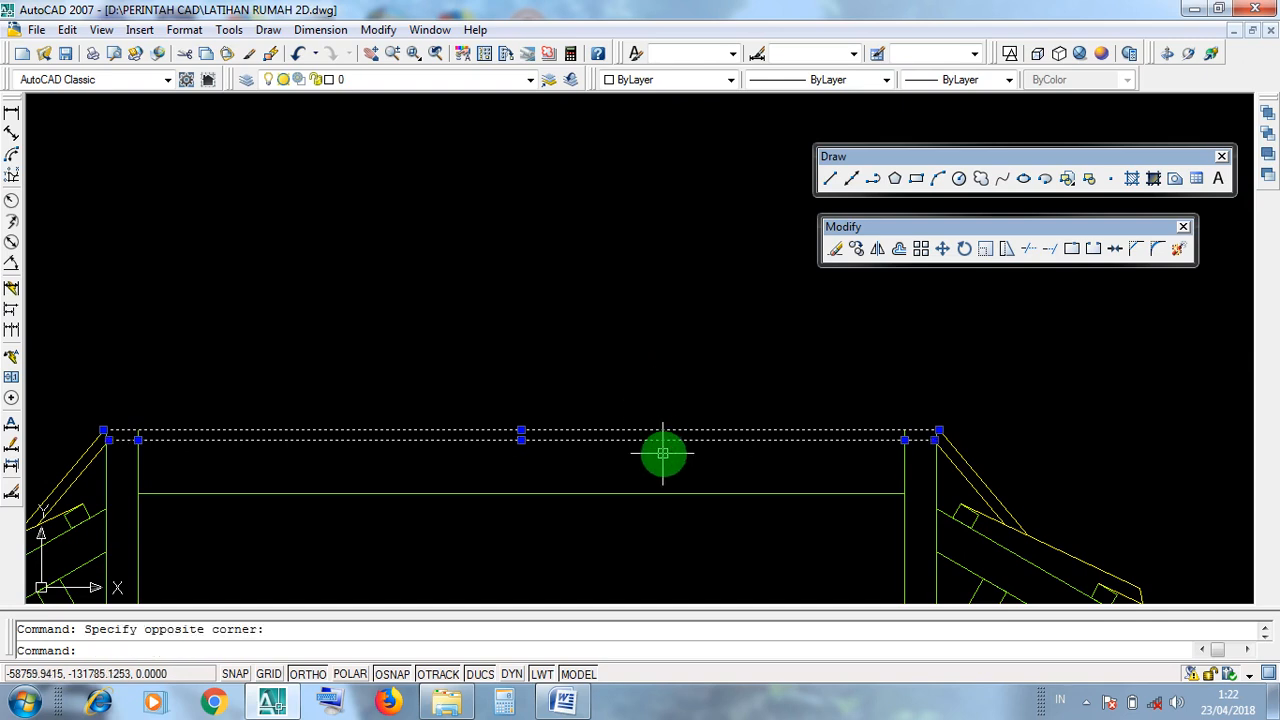
pyautogui.click(608, 372)
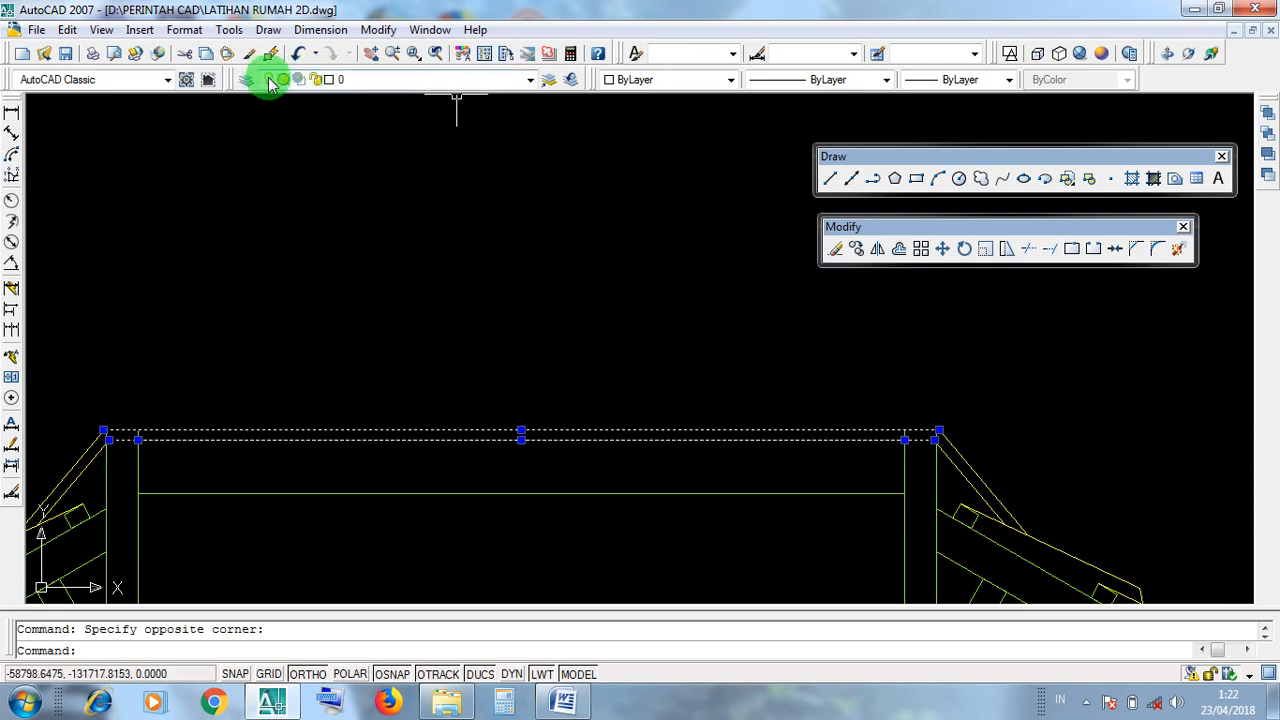
# Step: Assign the selected ridge lines to layer GARIS 0.25 and clear the selection
pyautogui.click(530, 80)
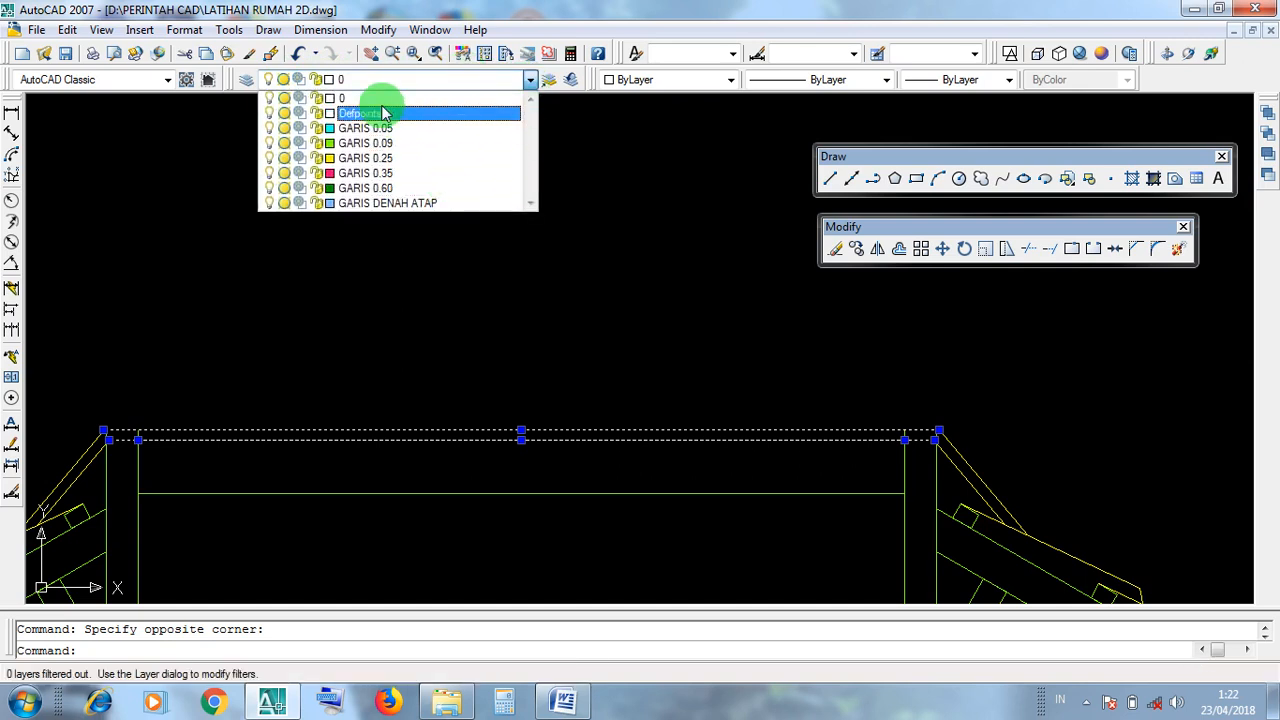
pyautogui.click(527, 80)
pyautogui.click(529, 80)
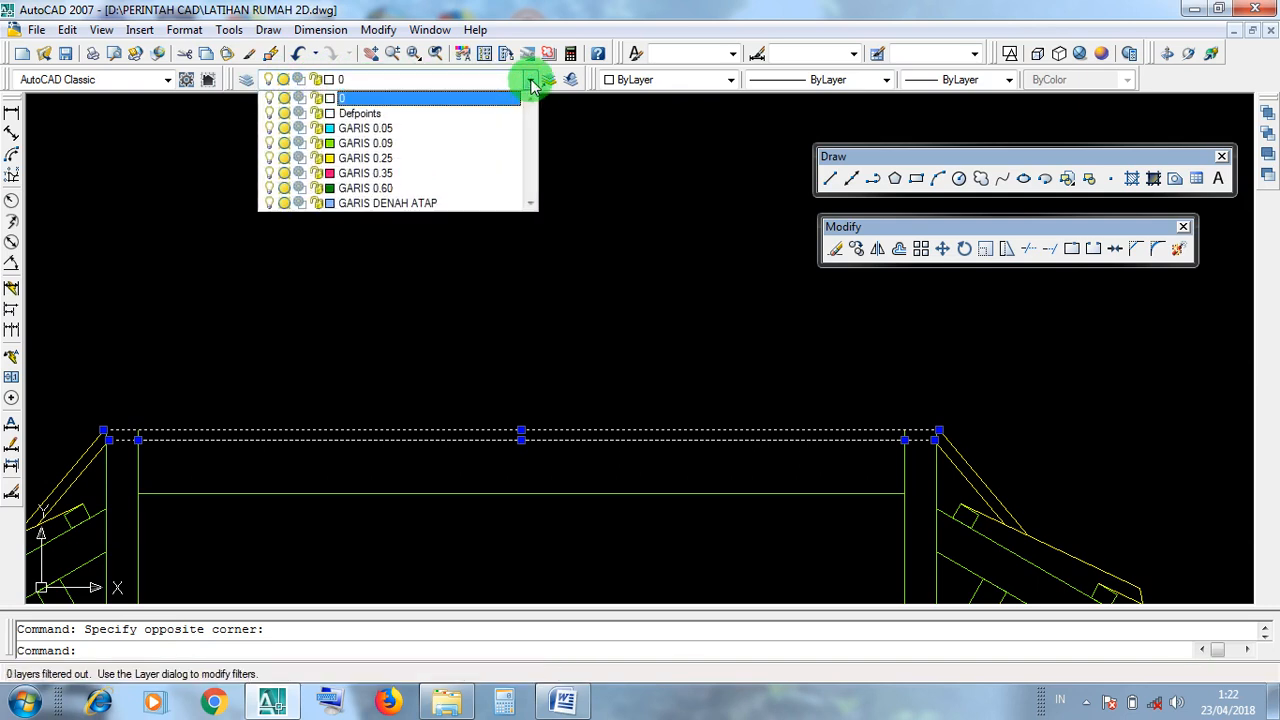
pyautogui.click(381, 168)
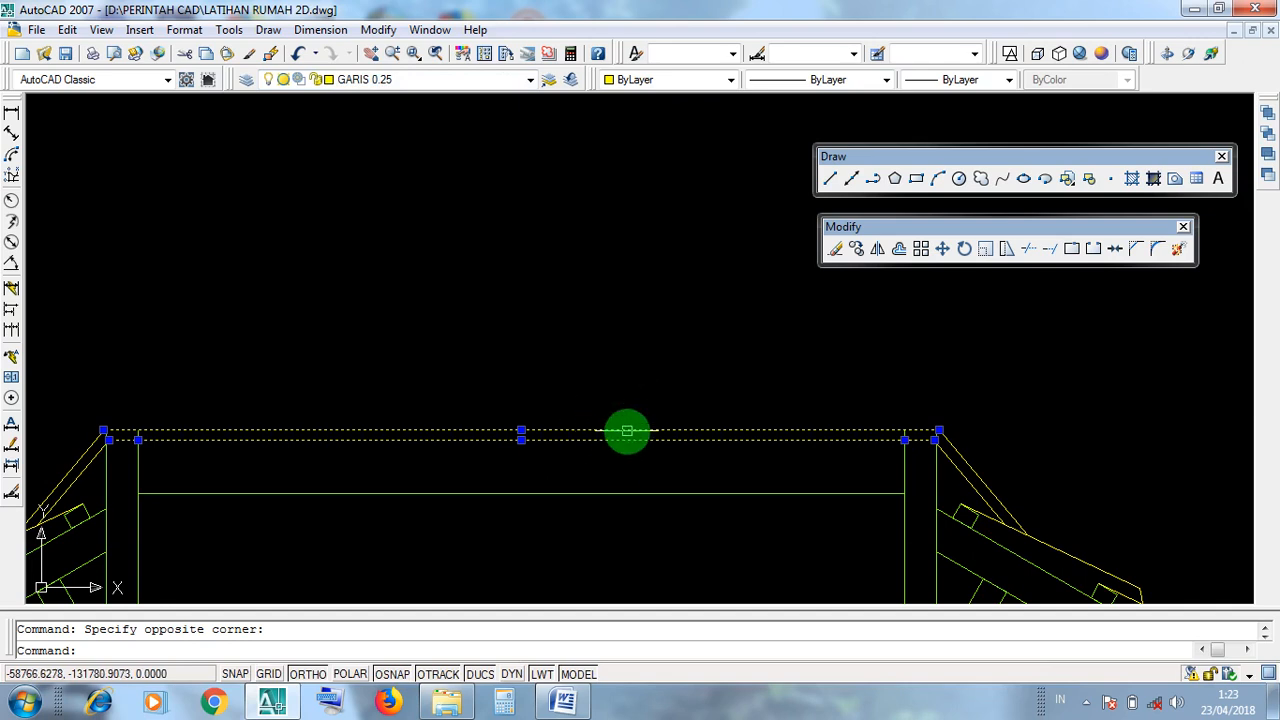
pyautogui.press('Escape')
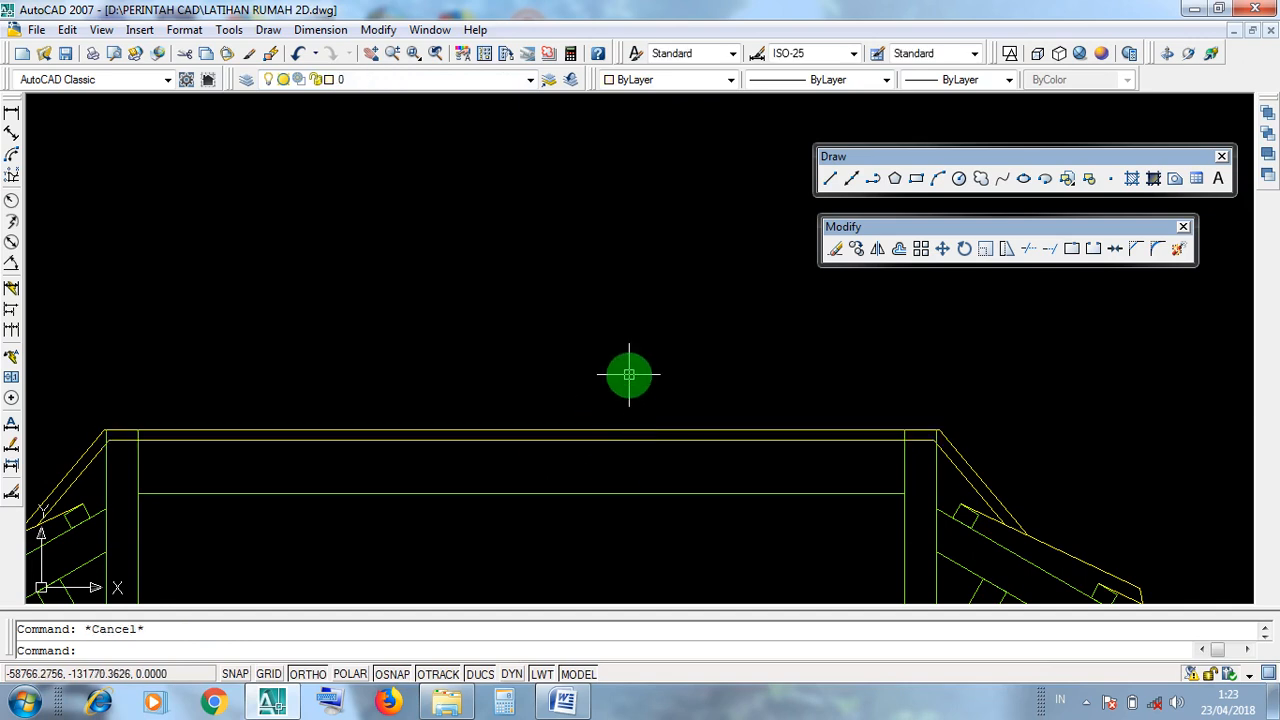
# Step: Save the drawing with the finished roof truss
pyautogui.scroll(-5, 628, 371)
pyautogui.scroll(2, 696, 471)
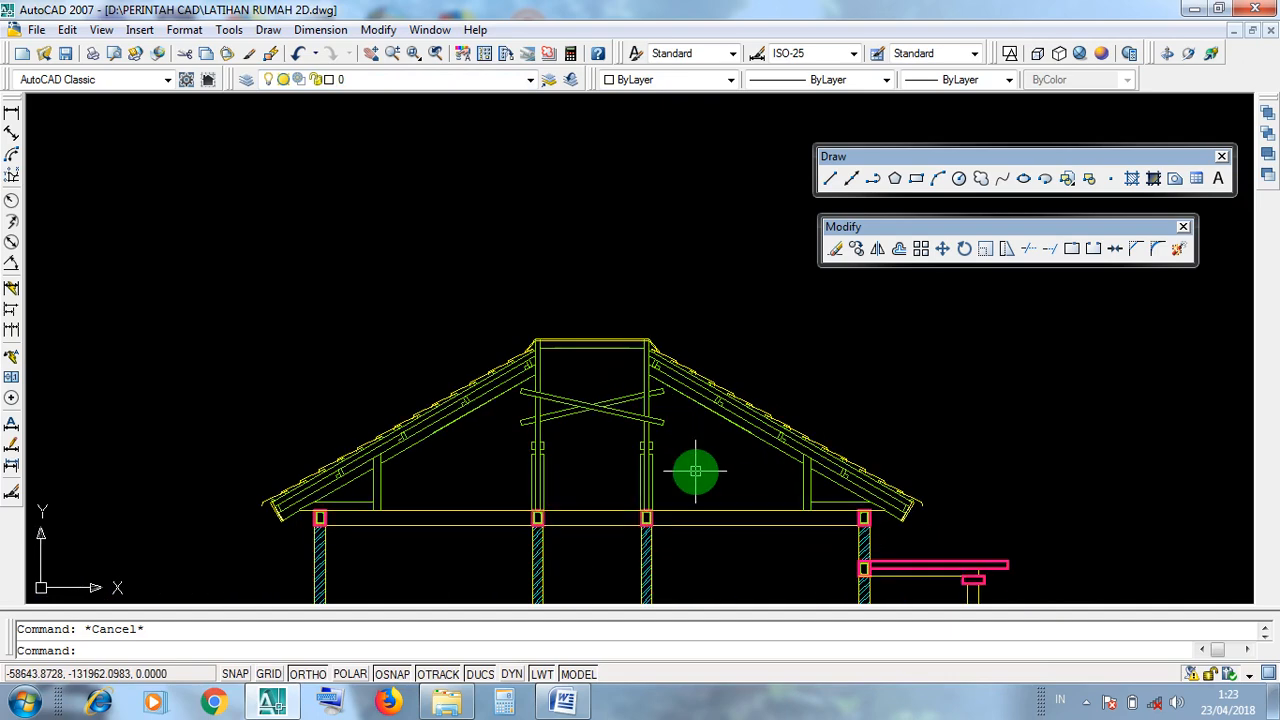
pyautogui.moveTo(699, 470); pyautogui.dragTo(651, 449, button='middle')
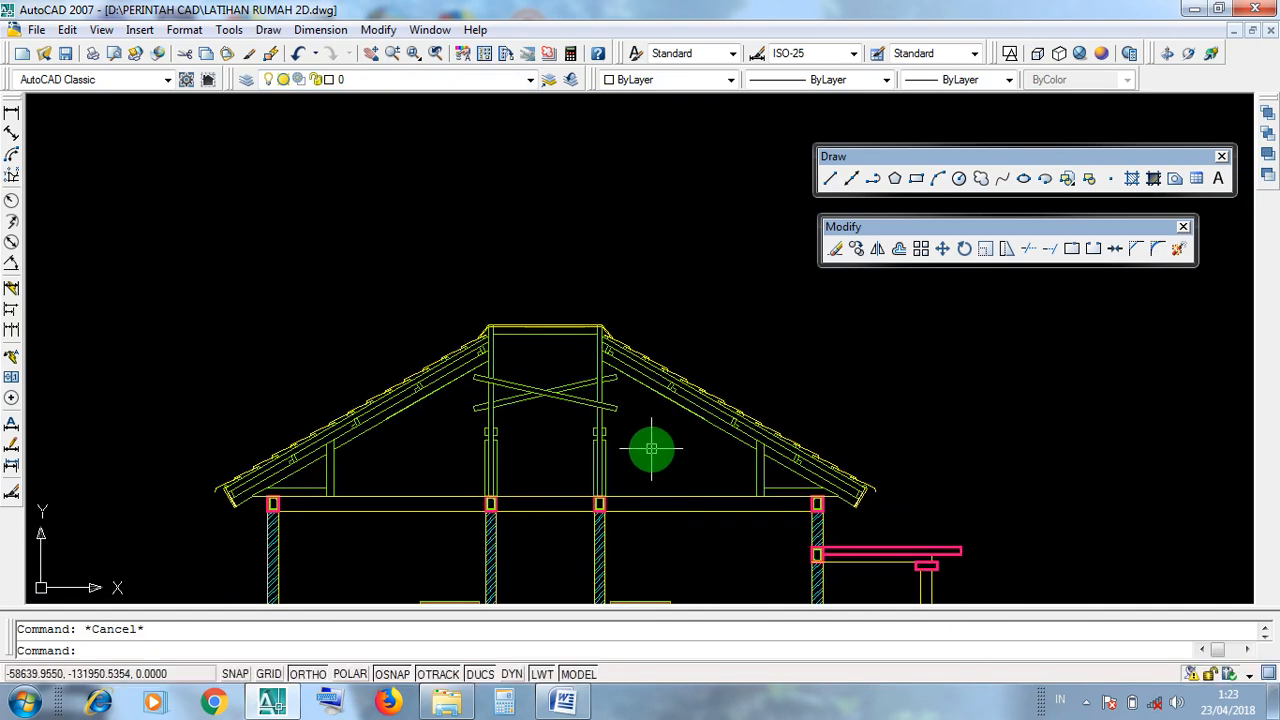
pyautogui.click(65, 53)
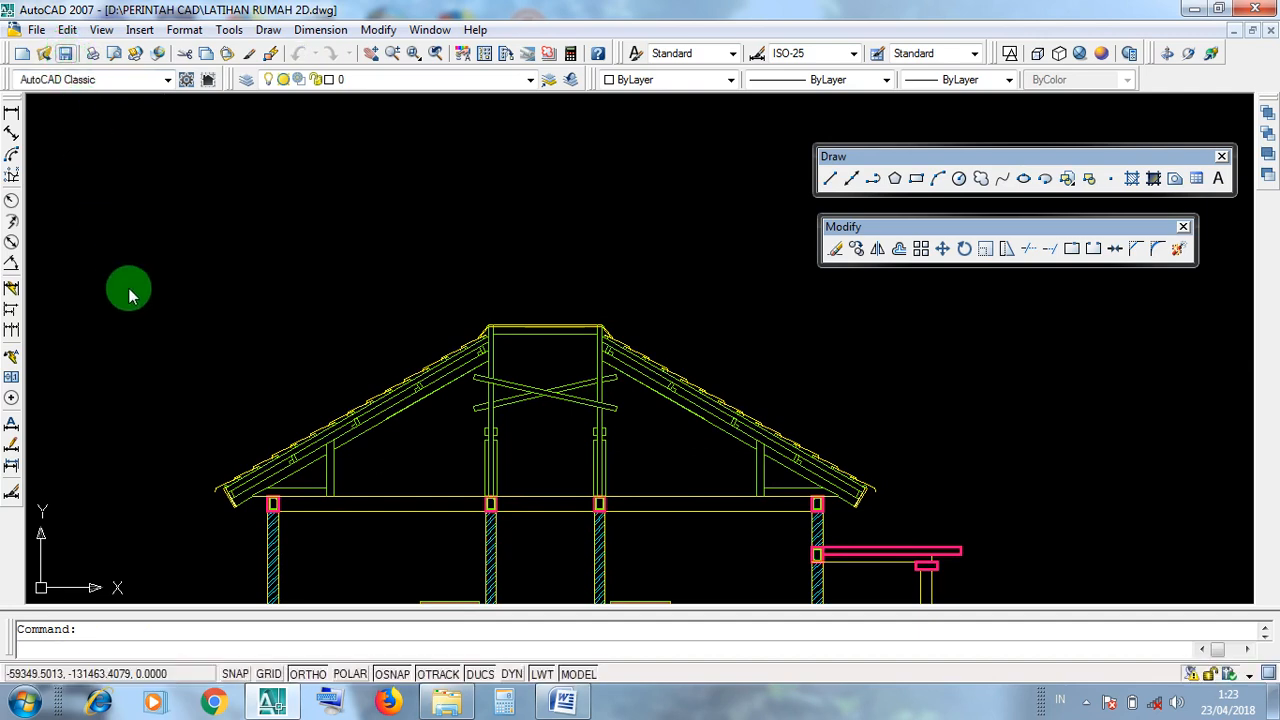
pyautogui.moveTo(141, 632); pyautogui.dragTo(112, 631)
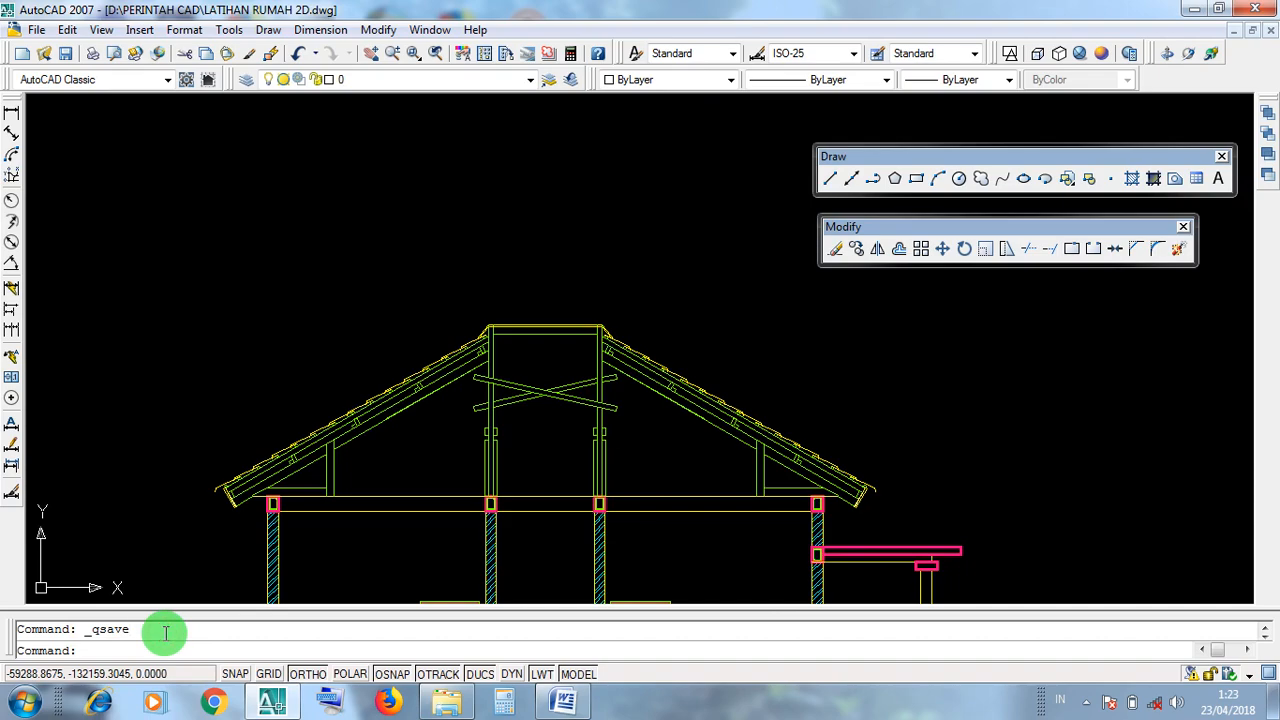
# Step: Review the completed house section with its roof truss, and compare it with the neighbouring dimensioned section
pyautogui.moveTo(486, 557)
pyautogui.mouseDown(button='middle')
pyautogui.moveTo(463, 471)
pyautogui.moveTo(405, 358)
pyautogui.mouseUp(button='middle')
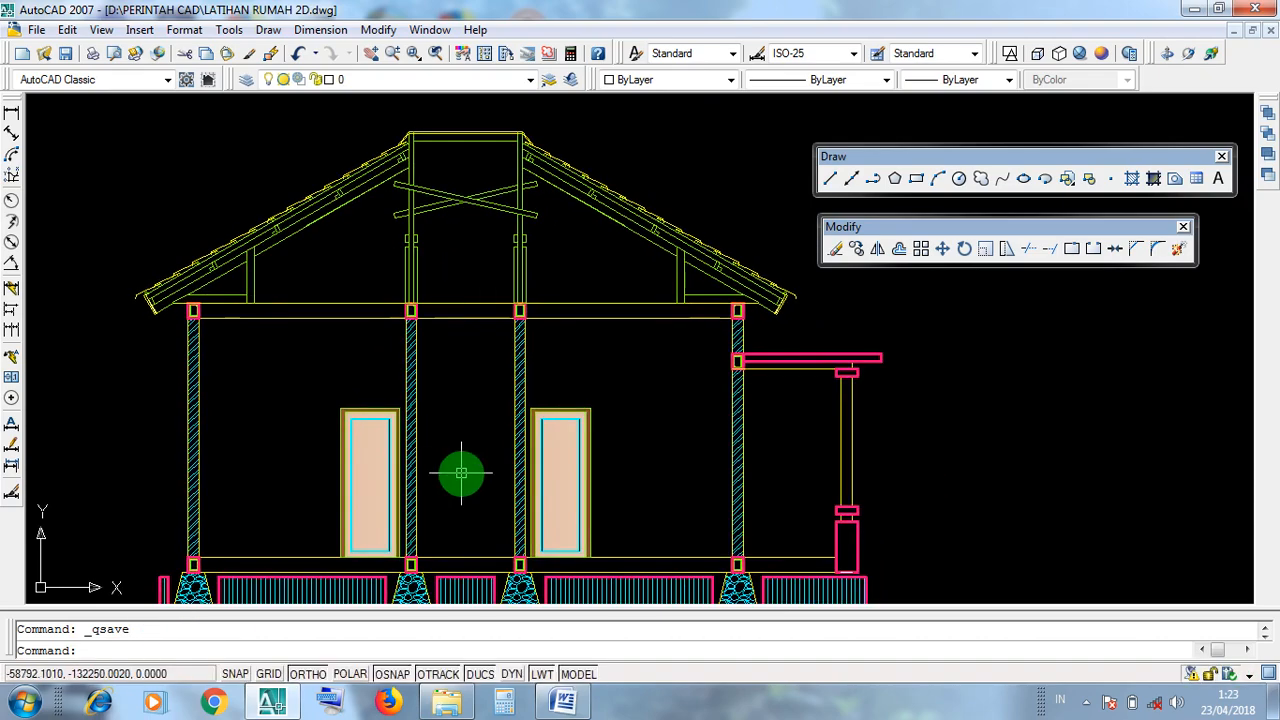
pyautogui.scroll(-7, 461, 473)
pyautogui.scroll(3, 236, 486)
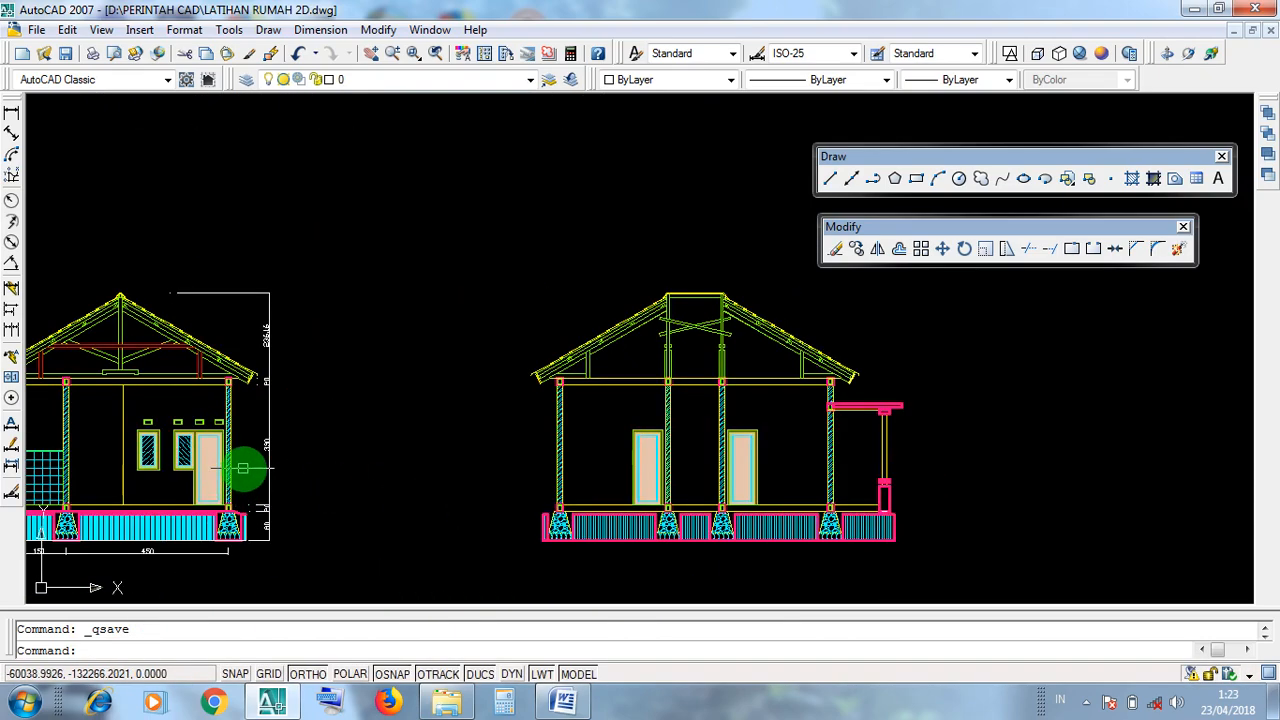
pyautogui.moveTo(600, 443); pyautogui.dragTo(549, 450, button='middle')
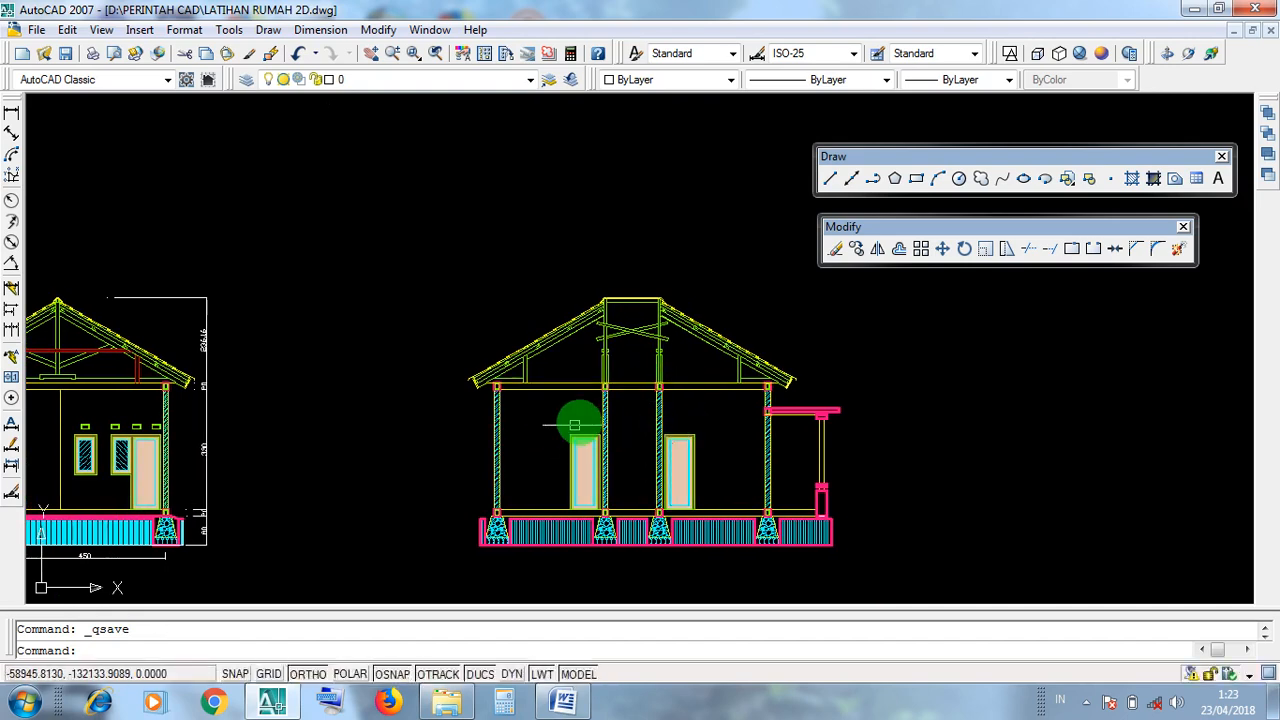
pyautogui.moveTo(209, 457); pyautogui.dragTo(520, 457, button='middle')
pyautogui.scroll(2, 443, 480)
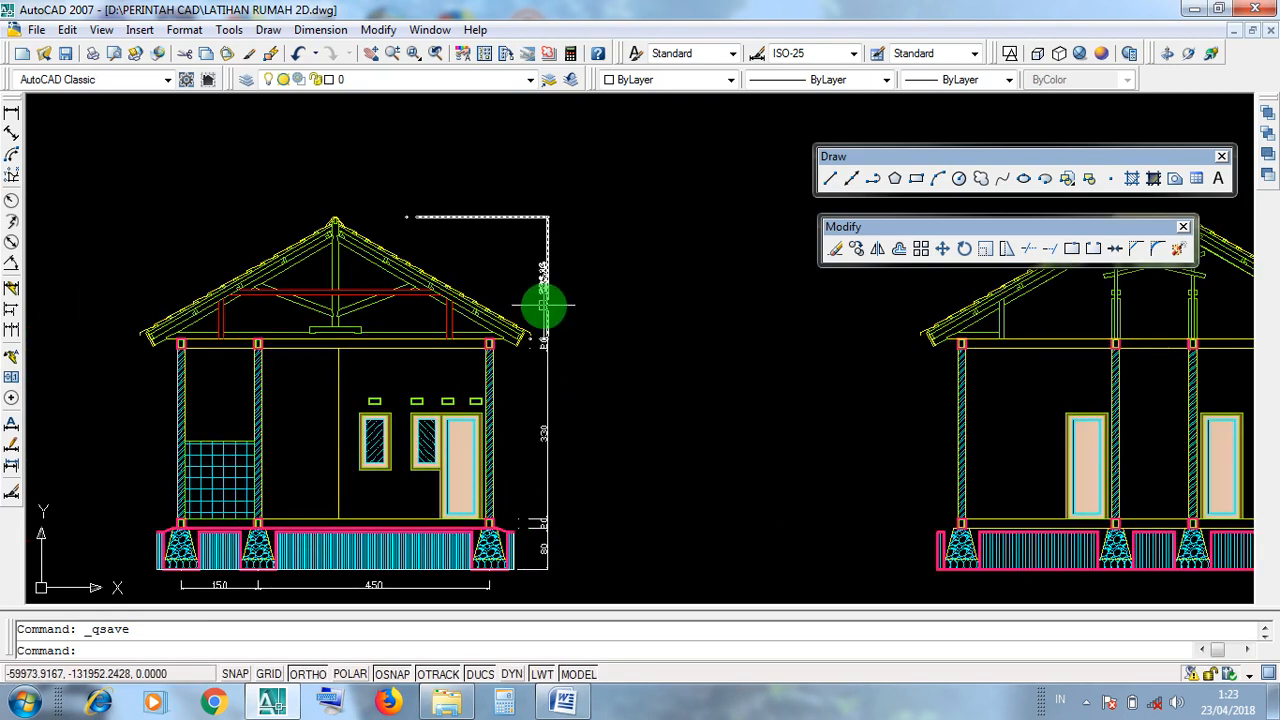
pyautogui.scroll(-2, 547, 487)
pyautogui.moveTo(739, 489); pyautogui.dragTo(463, 503, button='middle')
pyautogui.scroll(2, 771, 498)
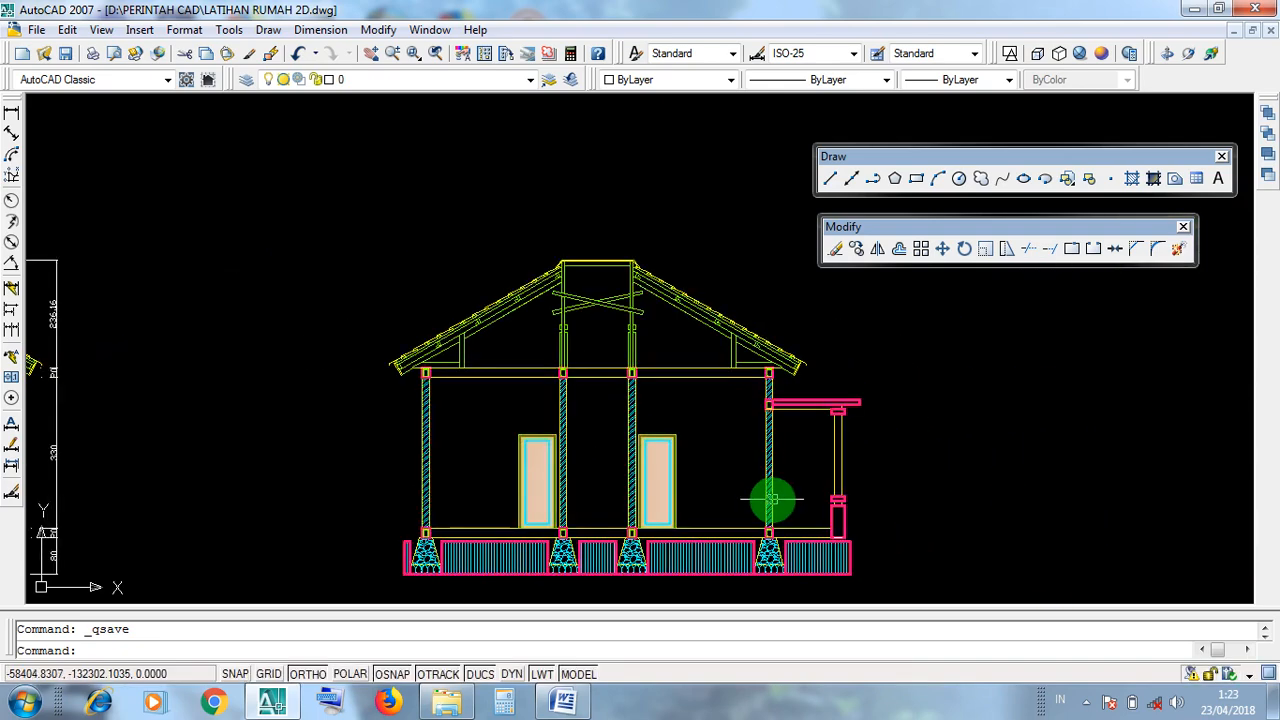
pyautogui.moveTo(768, 497)
pyautogui.mouseDown(button='middle')
pyautogui.moveTo(663, 517)
pyautogui.moveTo(667, 467)
pyautogui.mouseUp(button='middle')
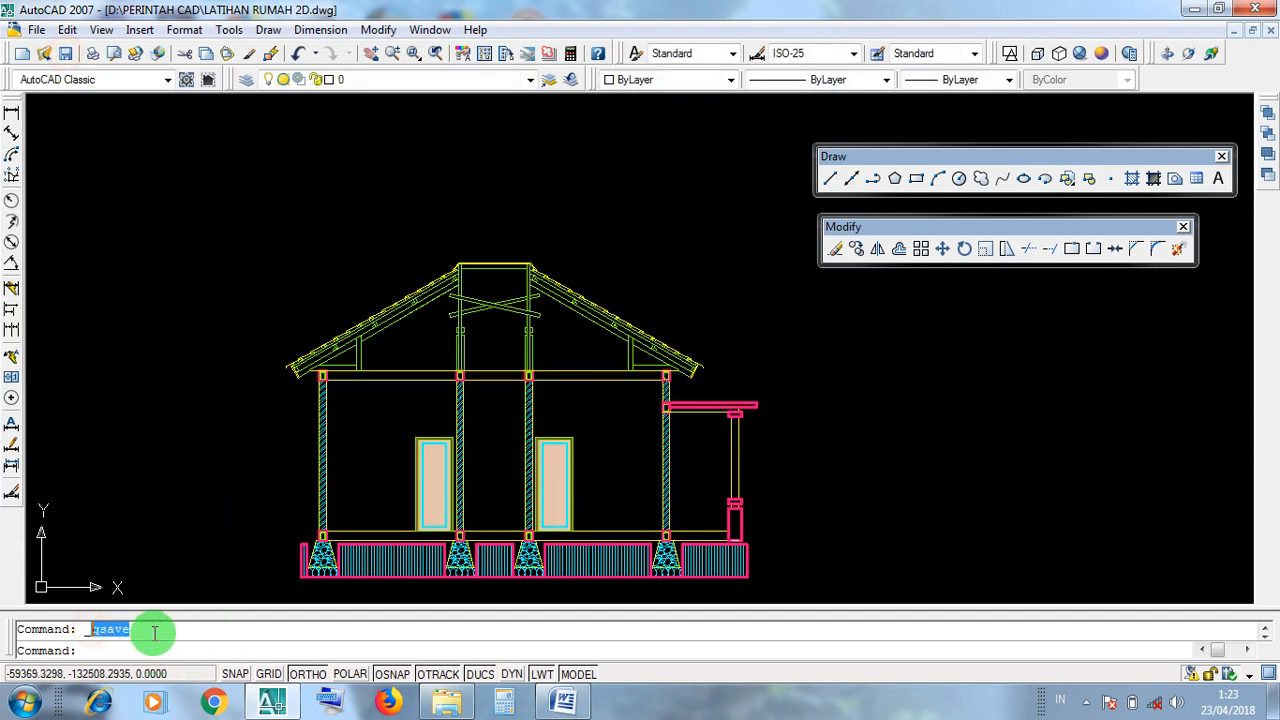
pyautogui.click(1190, 9)
pyautogui.click(1087, 701)
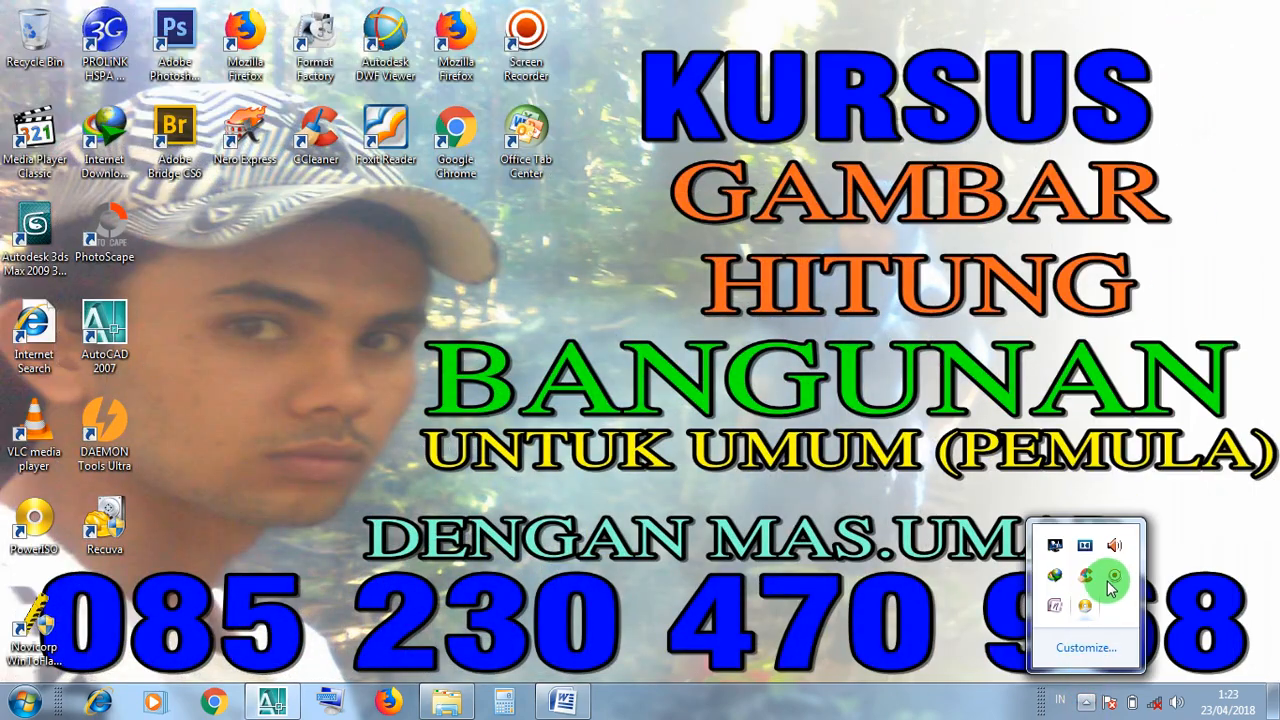